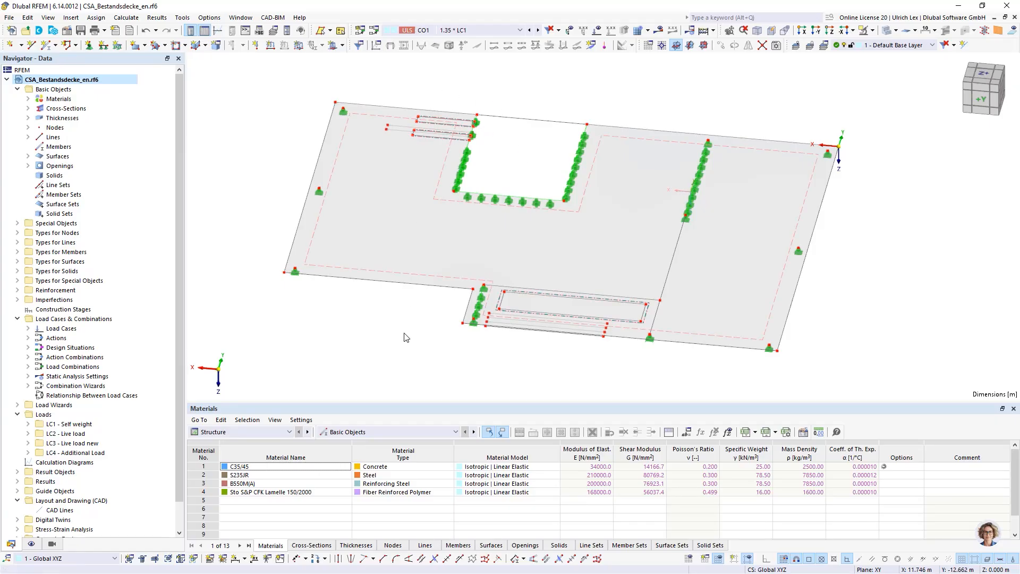
Step: Examine the main slab surface and list the model's defined materials and thicknesses
ctrl+middle_drag(403, 333, 391, 322)
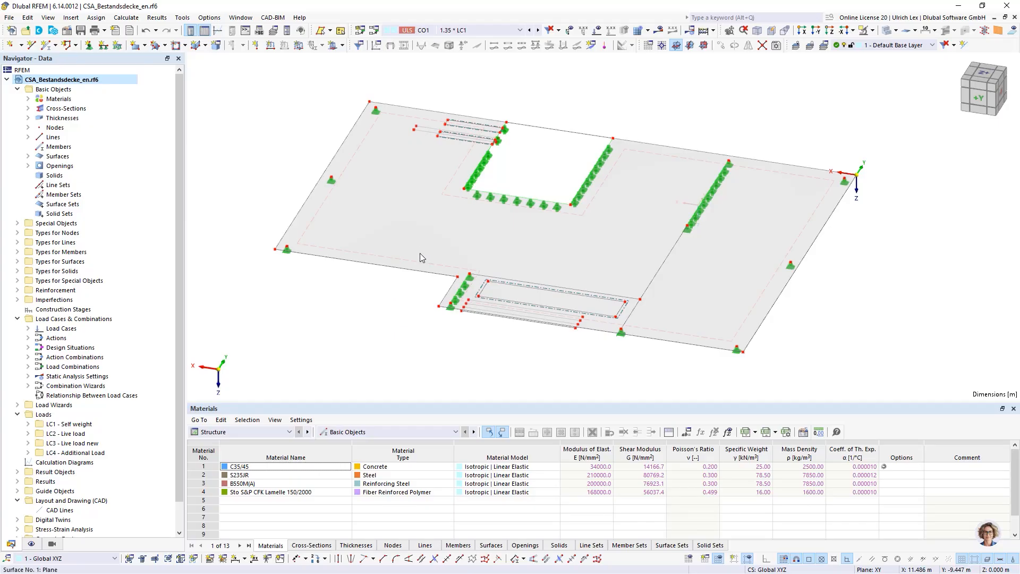
click(415, 237)
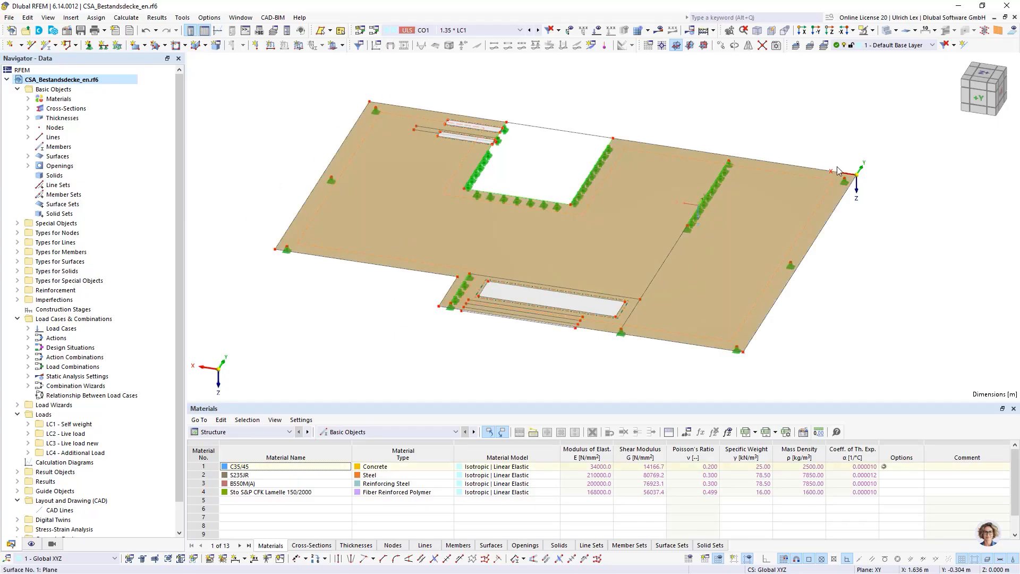
click(27, 99)
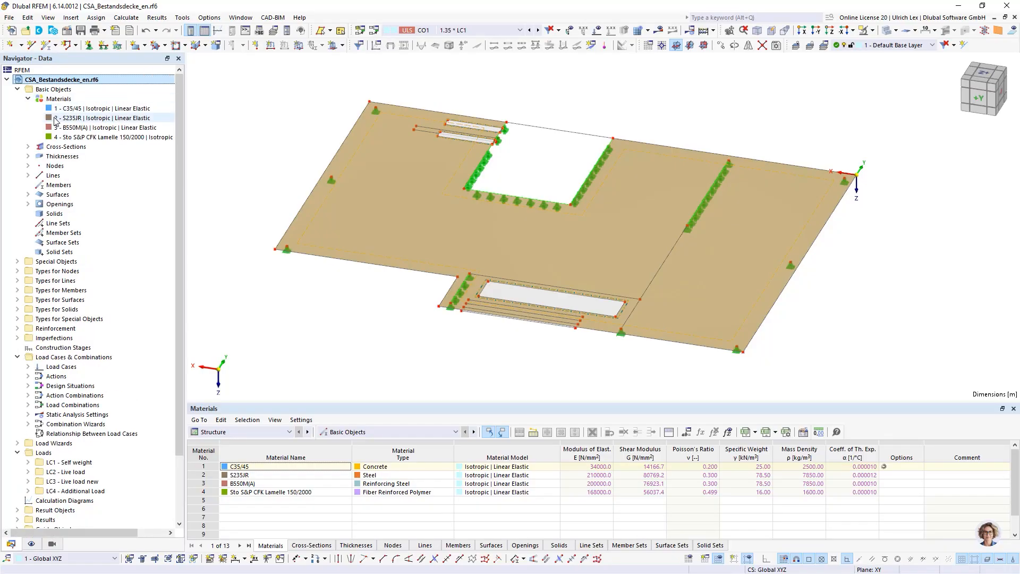
click(28, 156)
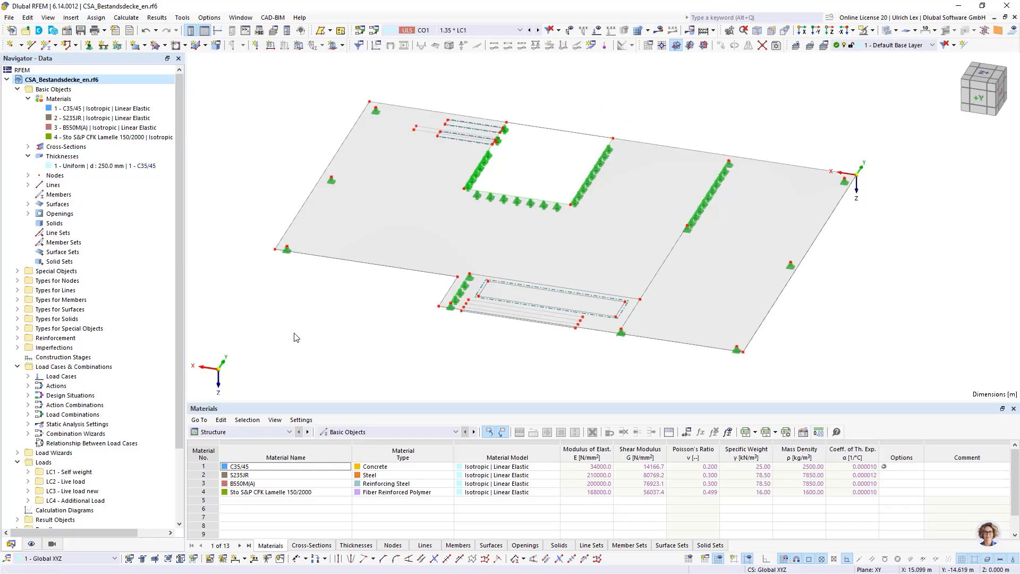
mouse_move(296, 334)
ctrl+middle_down()
mouse_move(332, 325)
mouse_move(293, 333)
ctrl+middle_up()
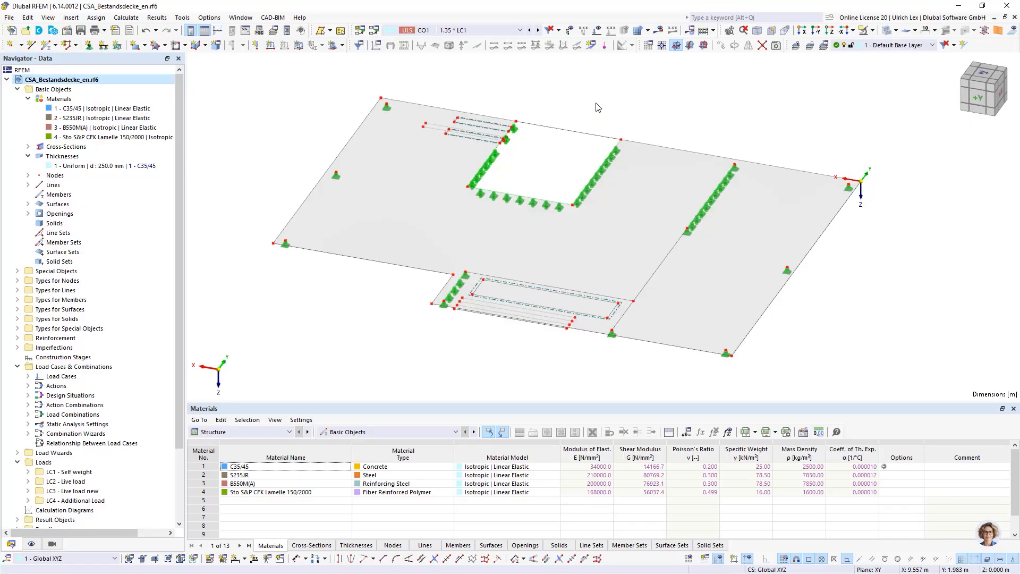
Step: Inspect the two narrow strip surfaces beside the large slab opening and the rectangular surface at the slab's front projection
scroll(522, 100, up, 5)
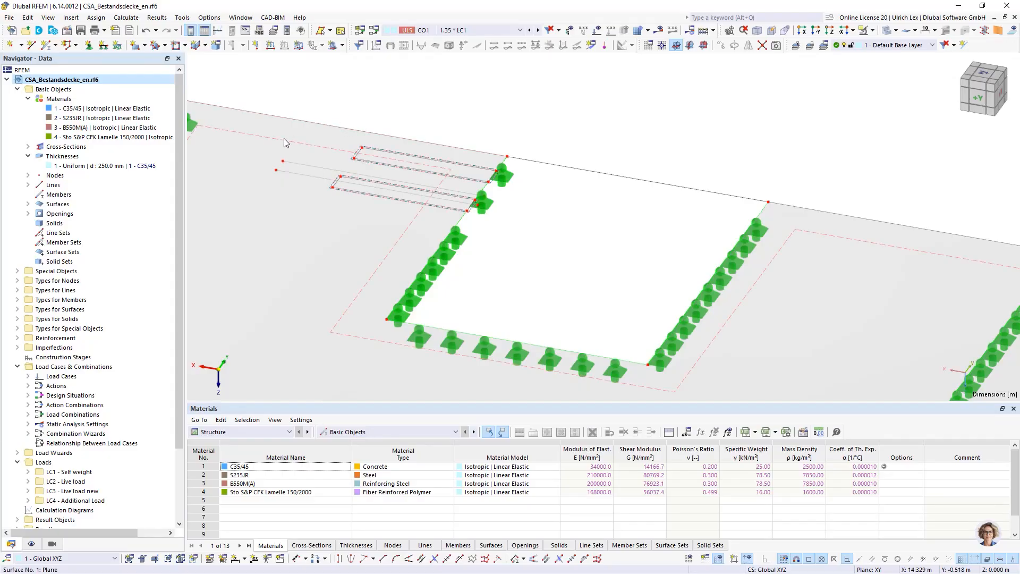
scroll(396, 157, up, 3)
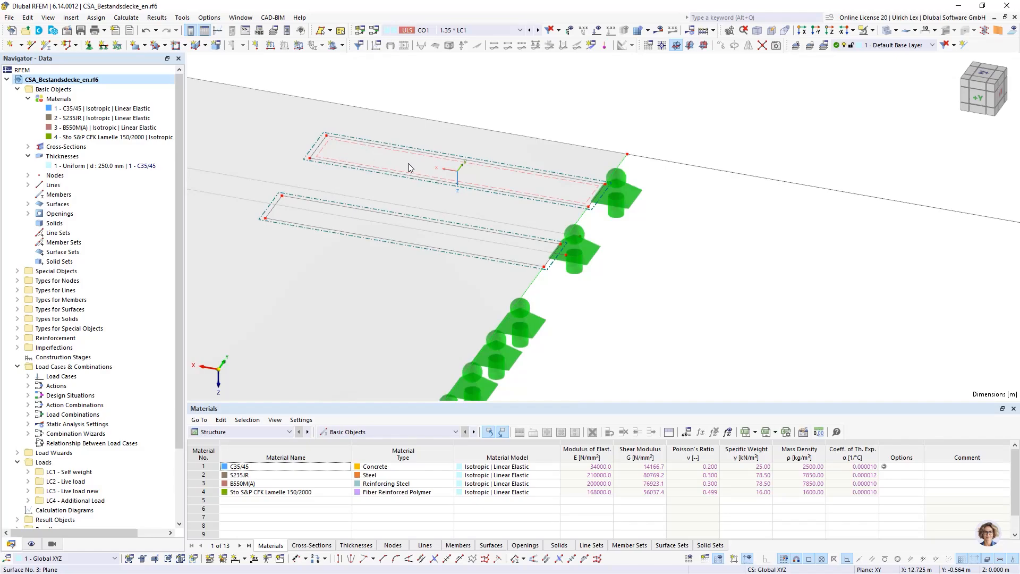
click(408, 166)
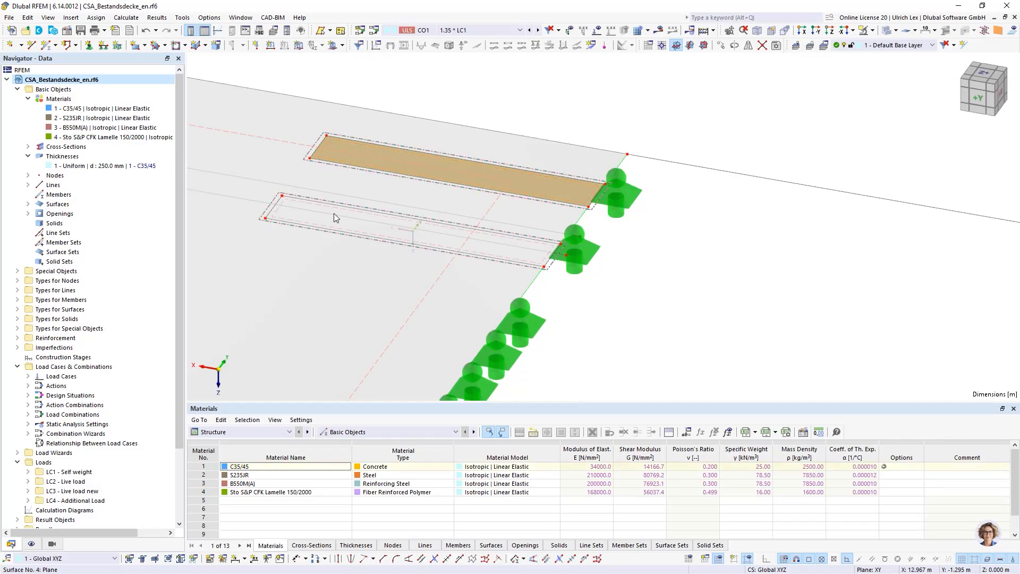
click(356, 224)
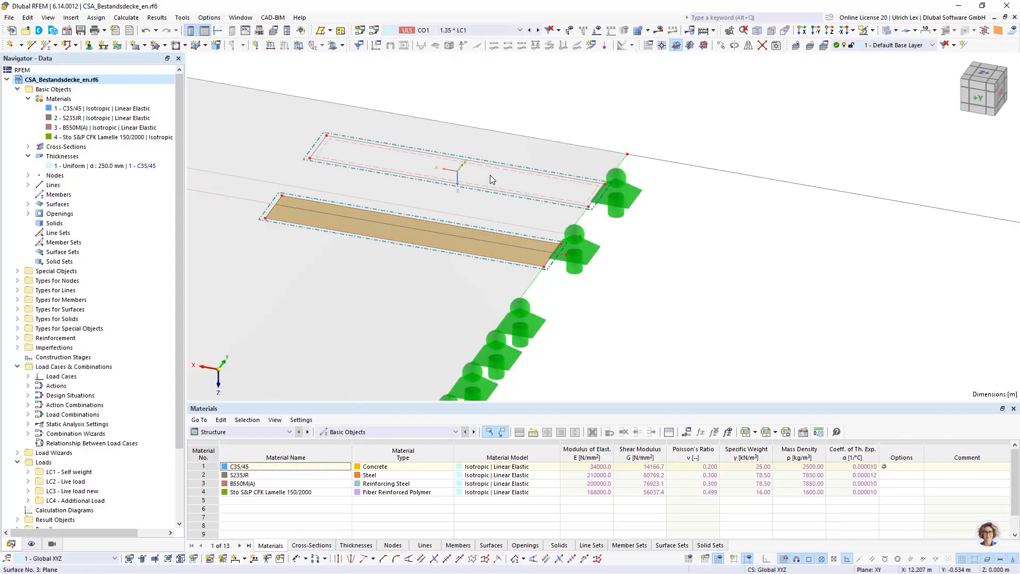
click(503, 96)
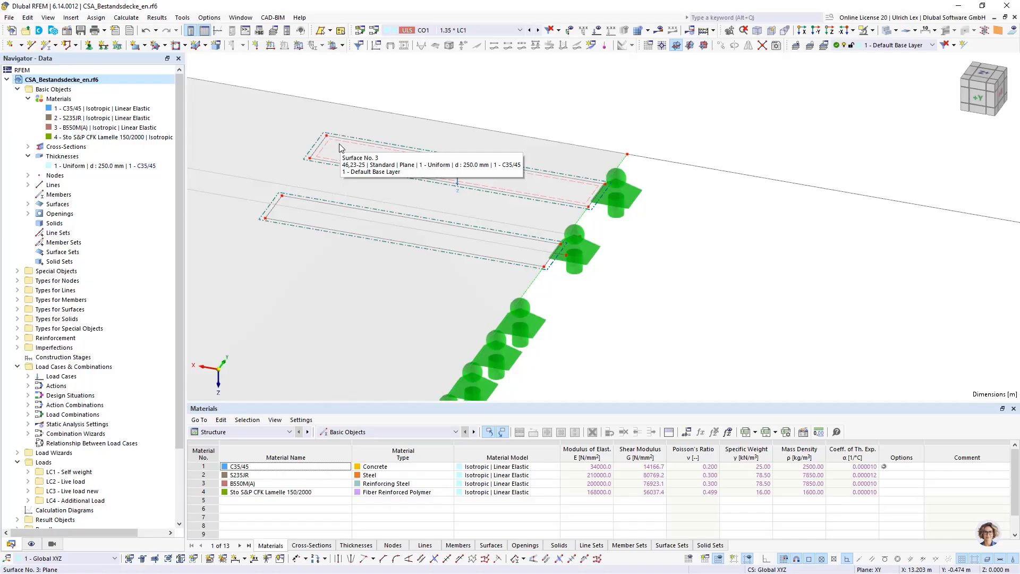
scroll(340, 148, down, 5)
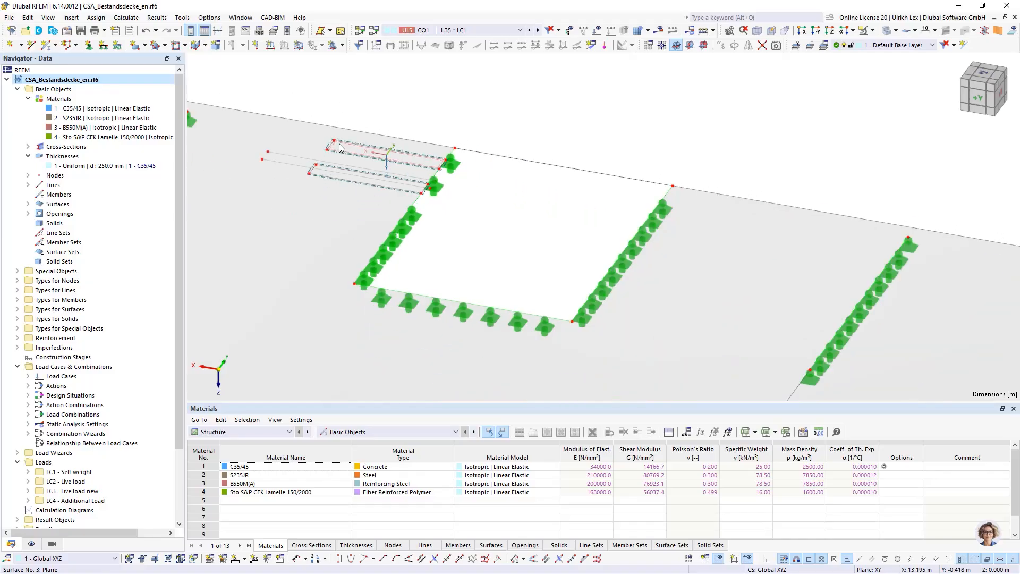
scroll(366, 316, up, 5)
scroll(367, 317, up, 1)
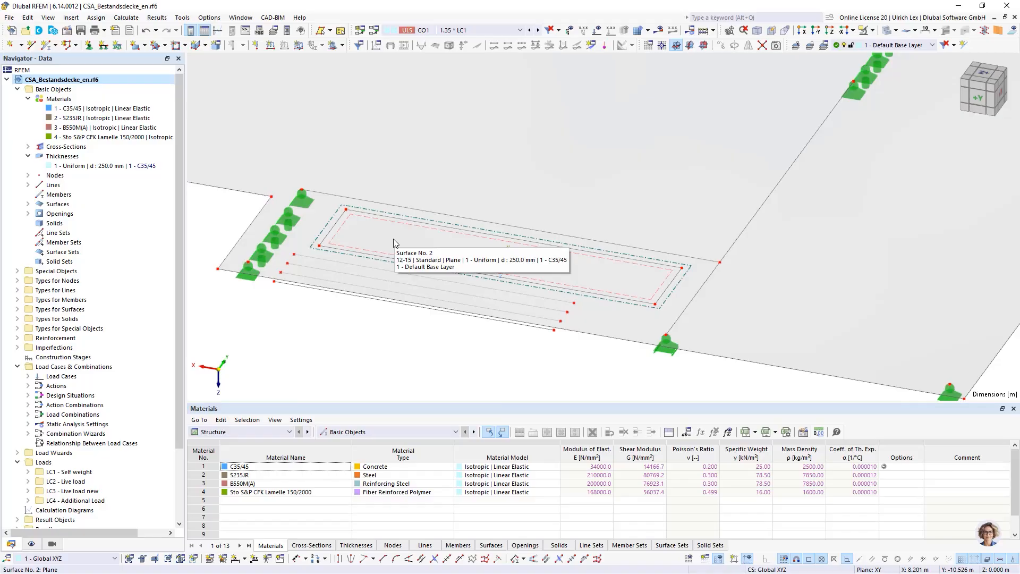
Step: Inspect the line support under the inner wall between the large opening and the slab's far end
scroll(393, 243, down, 4)
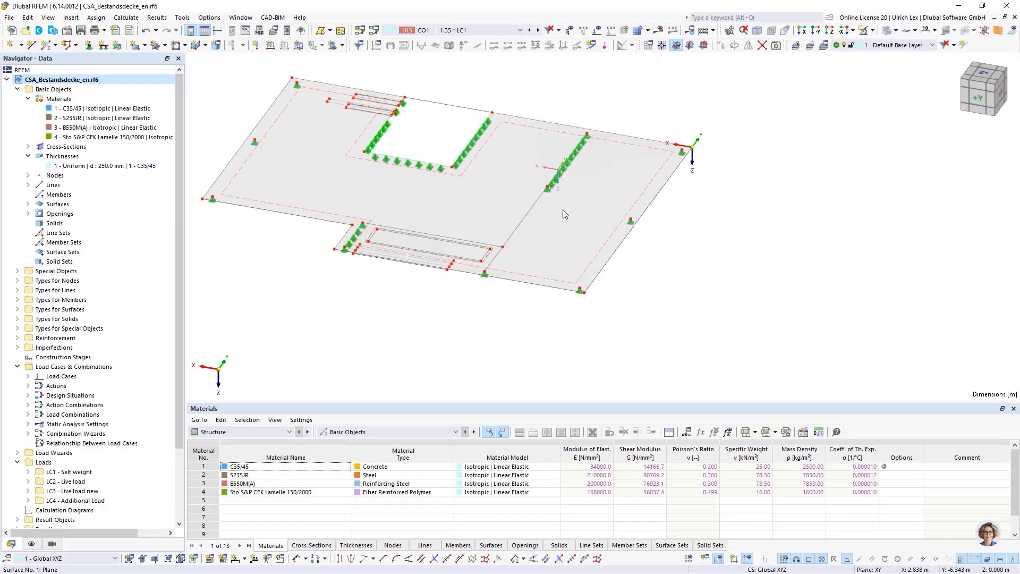
scroll(586, 145, up, 3)
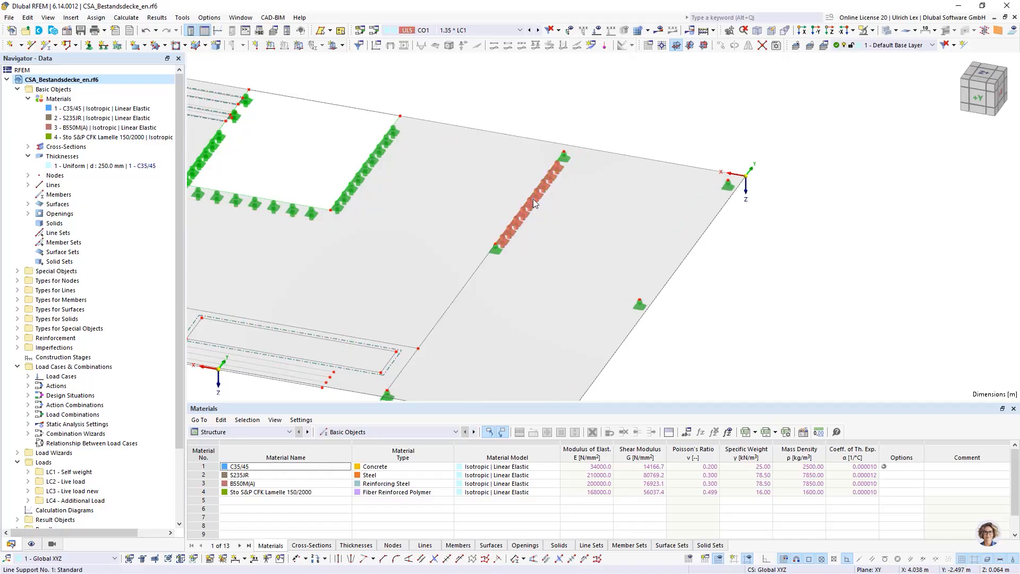
mouse_move(534, 201)
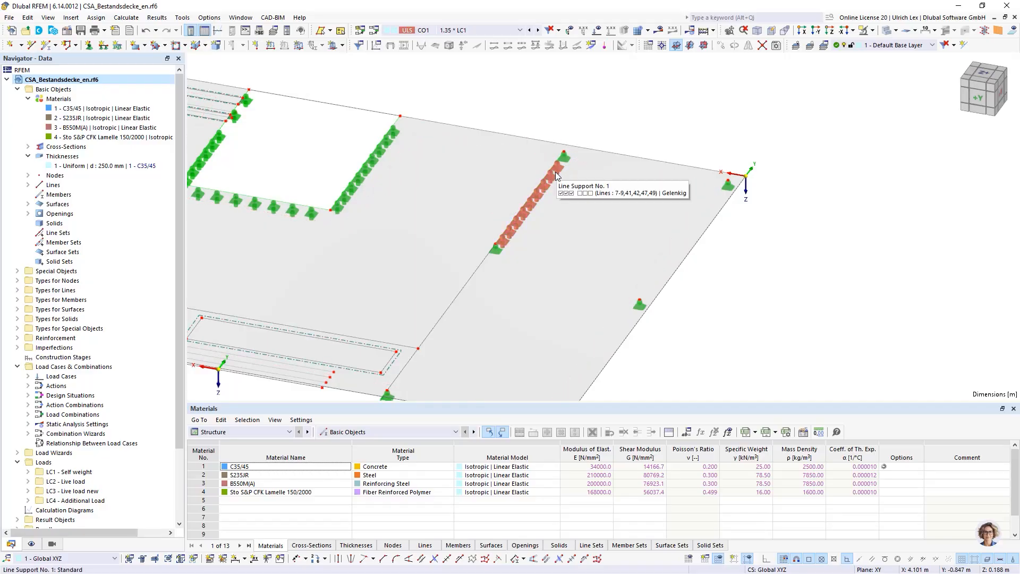
mouse_move(550, 179)
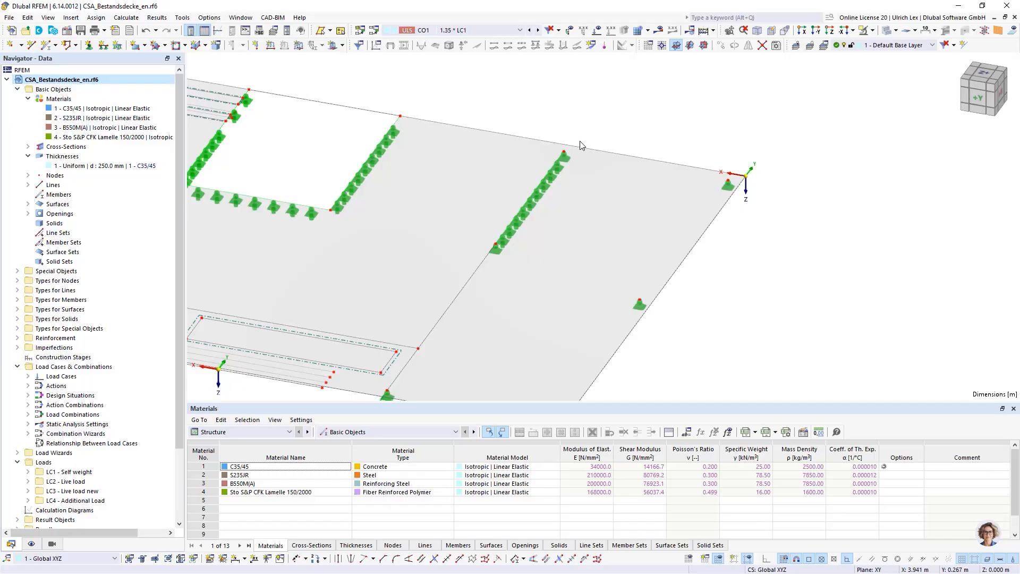
click(555, 177)
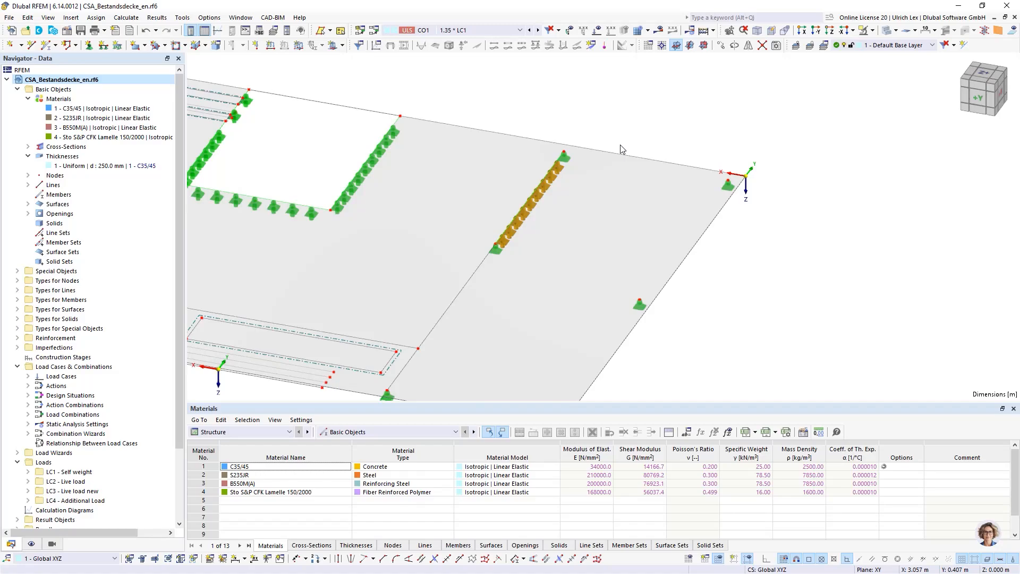
click(636, 137)
scroll(694, 109, down, 2)
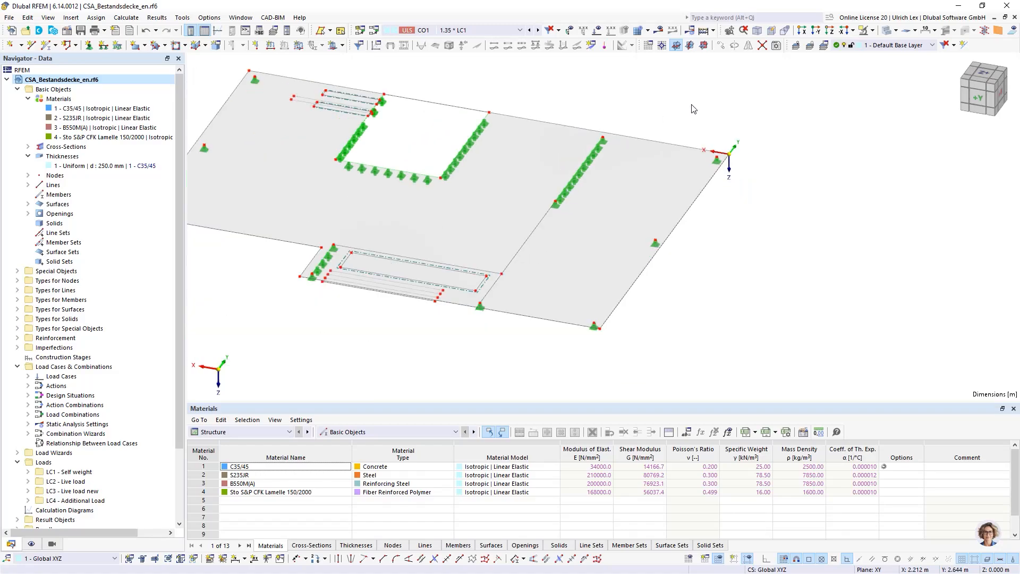
scroll(696, 113, down, 1)
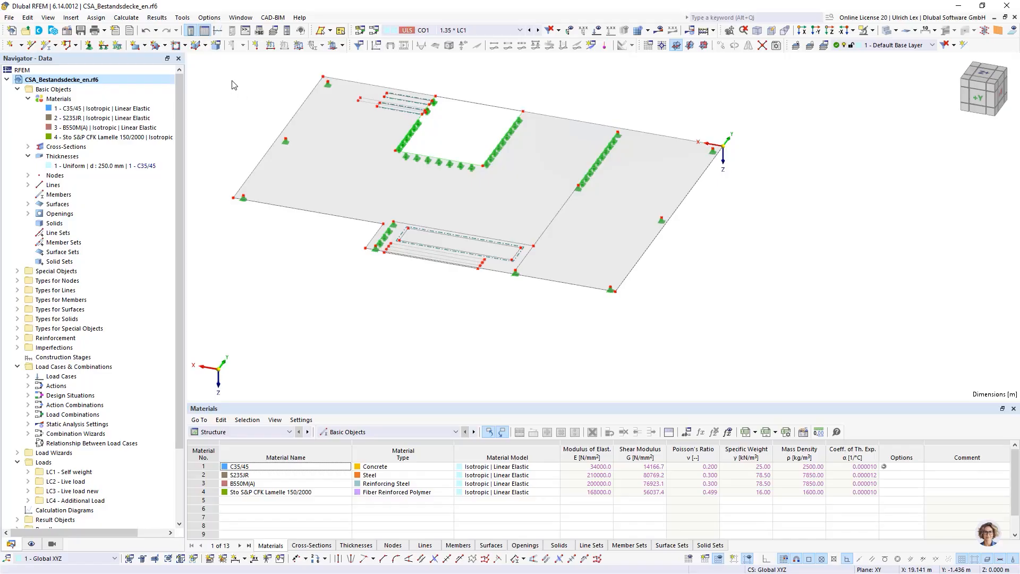
click(476, 29)
click(477, 29)
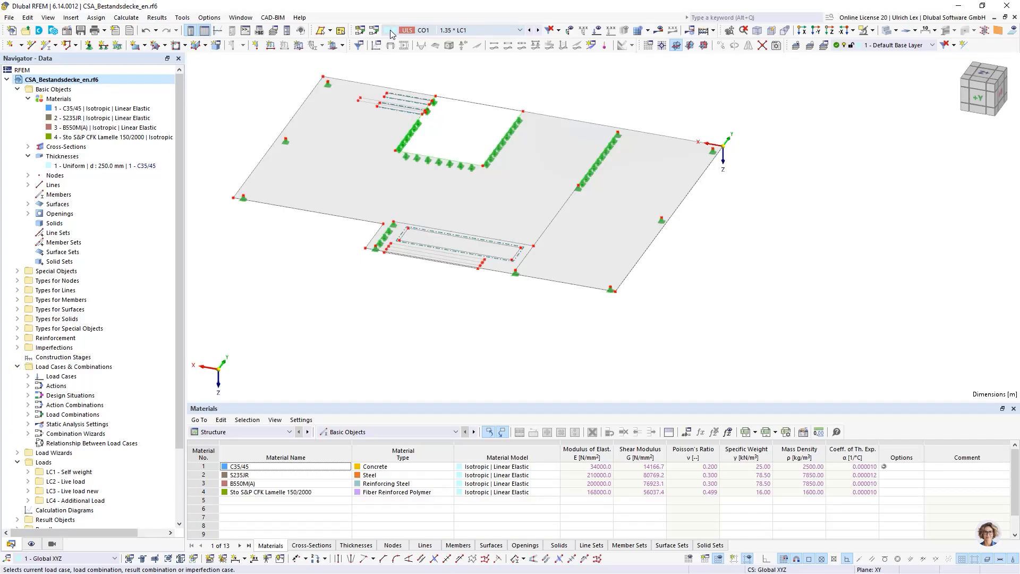
scroll(637, 132, down, 2)
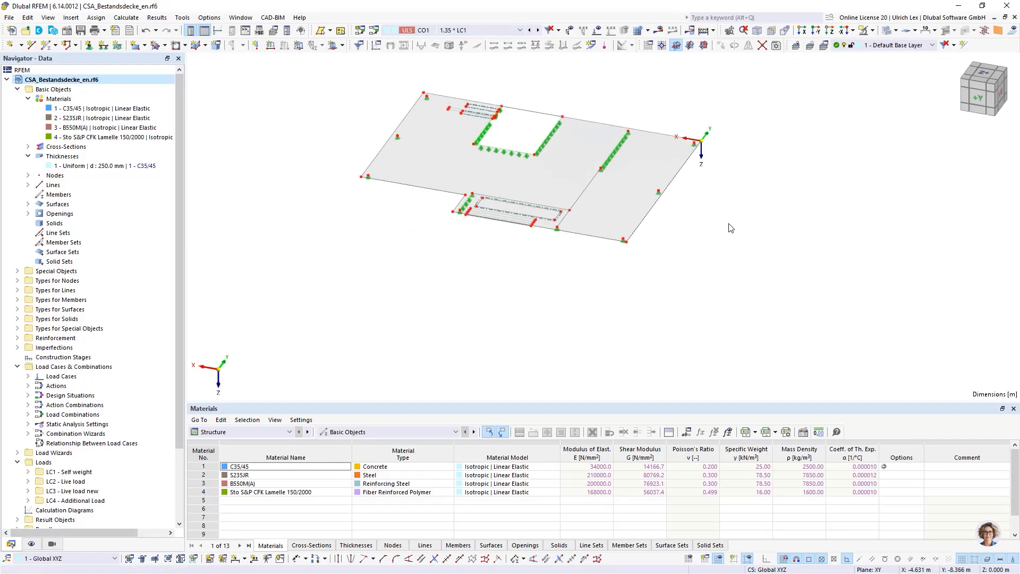
scroll(624, 106, up, 1)
scroll(624, 107, up, 1)
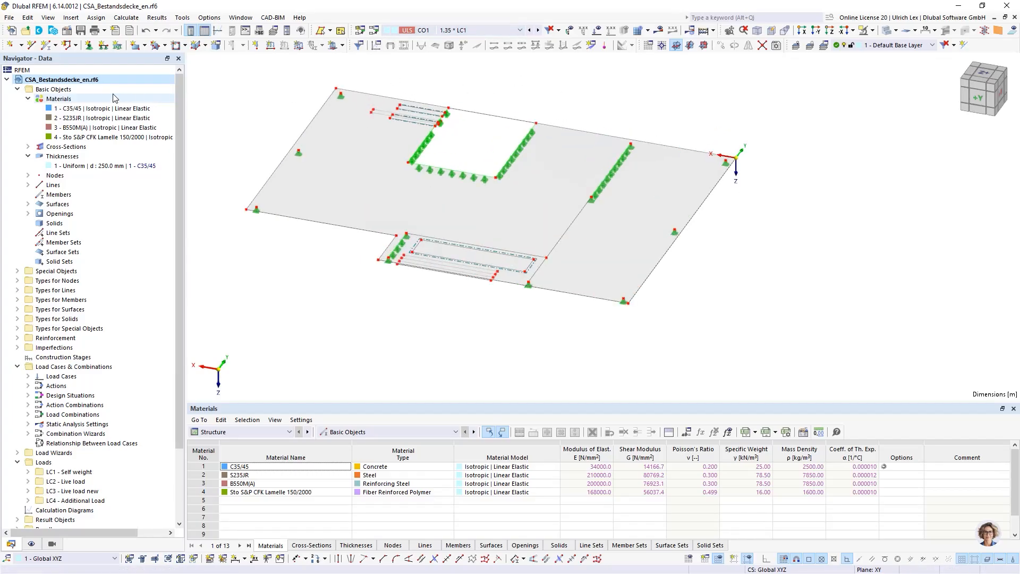
Step: Review the activated add-ons in the model's base data, keeping Steel Design enabled, and accept the settings
right_click(70, 81)
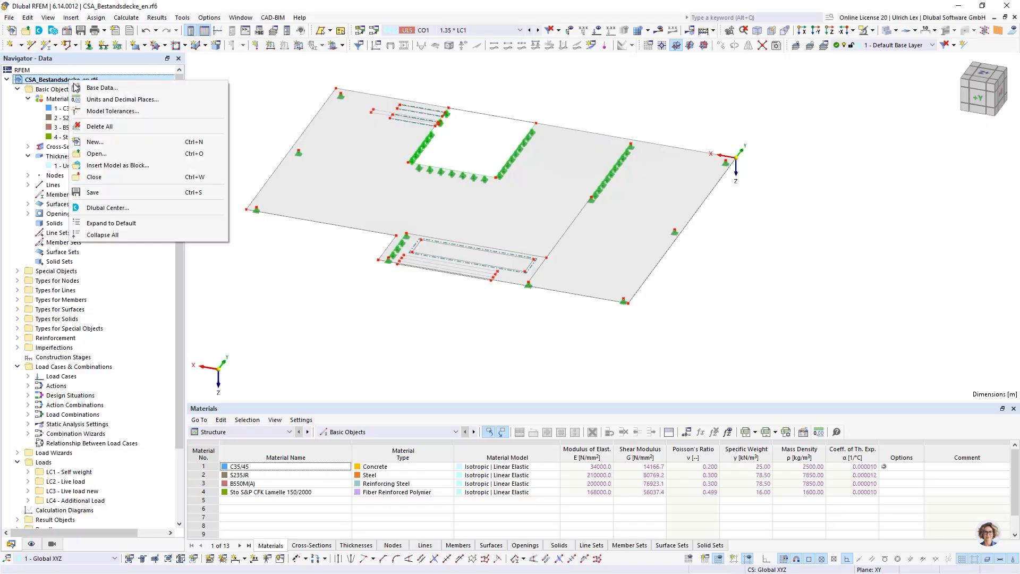
click(100, 88)
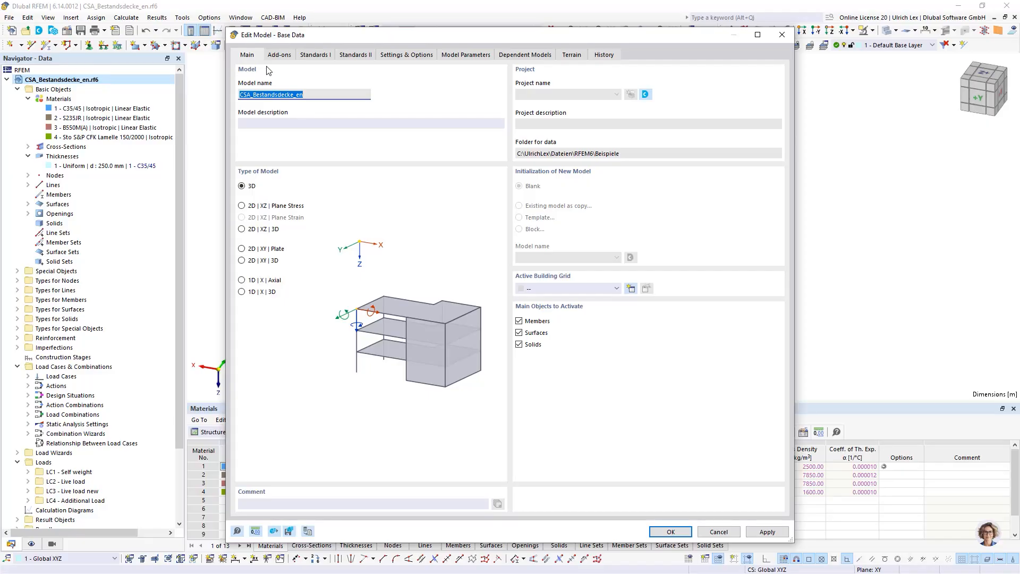
click(280, 55)
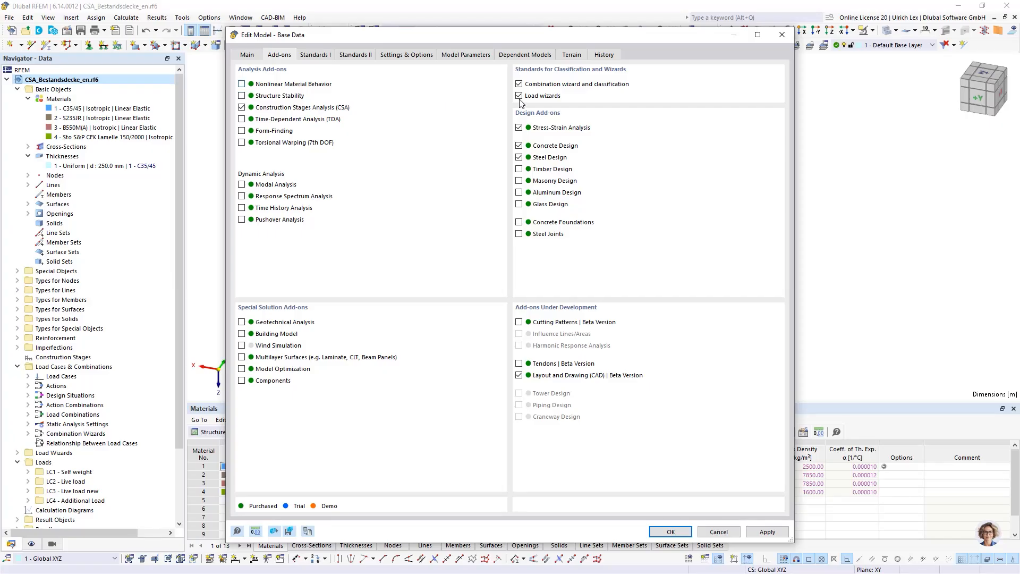
click(519, 157)
click(519, 157)
drag(663, 39, 670, 25)
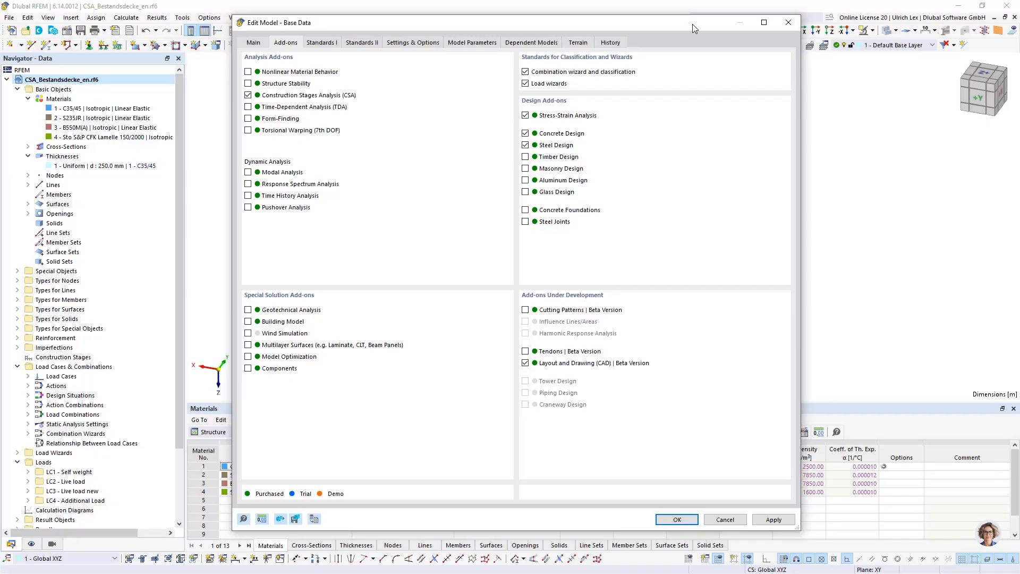
click(677, 519)
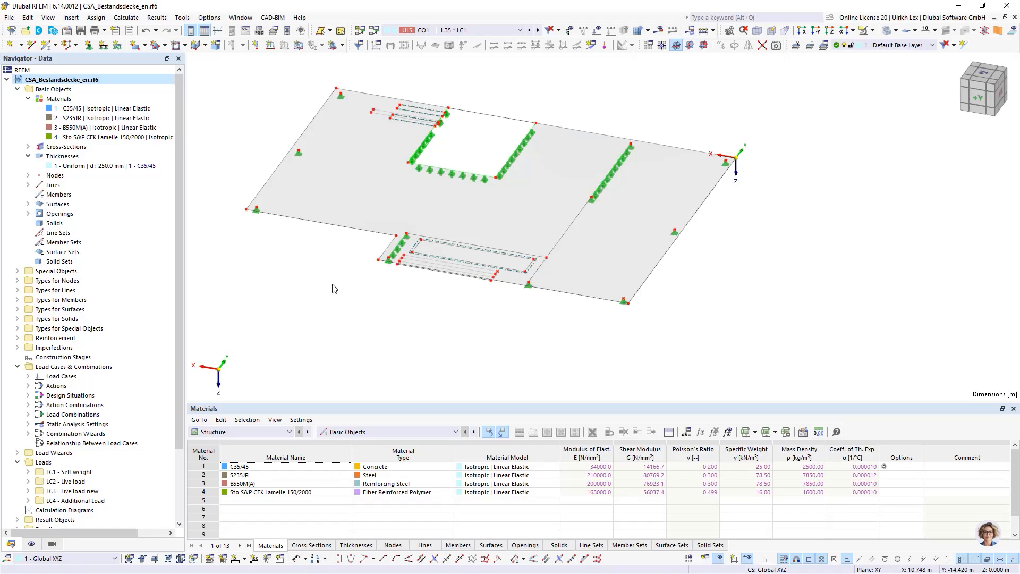
ctrl+middle_drag(324, 281, 332, 290)
ctrl+middle_drag(333, 276, 328, 279)
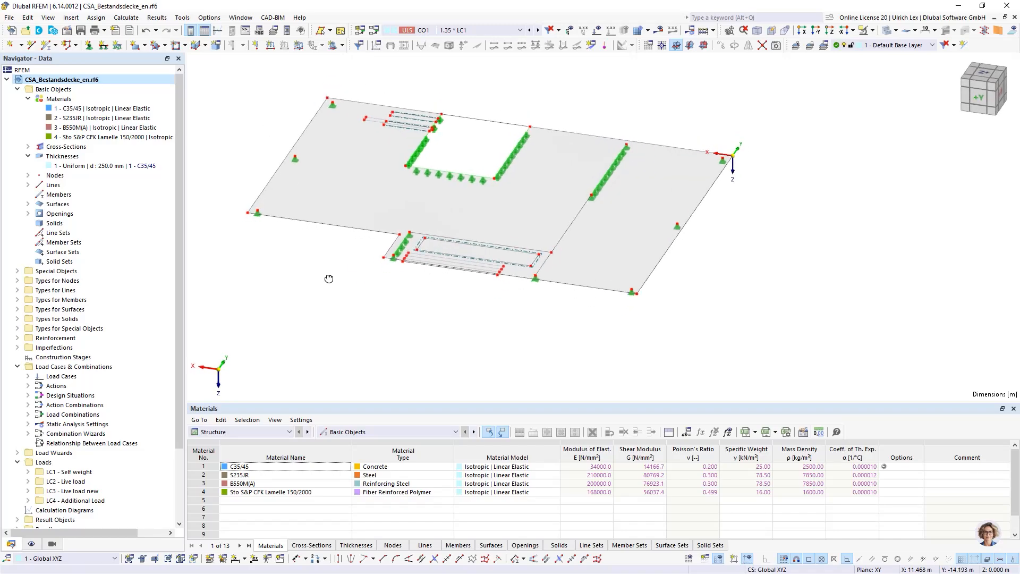
scroll(340, 312, down, 1)
scroll(267, 162, up, 1)
scroll(267, 164, up, 1)
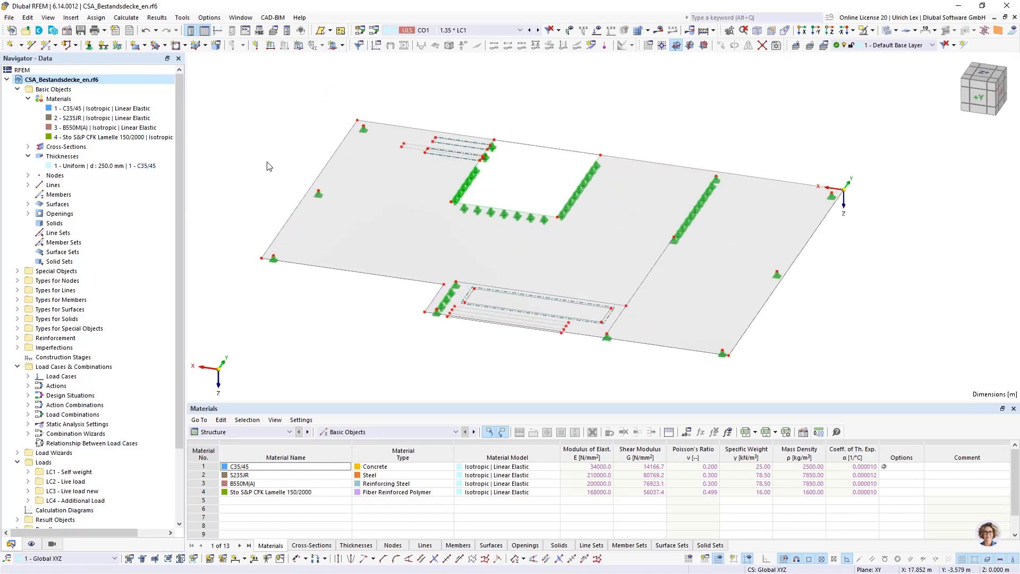
Step: Review the settings of load cases Self weight, Live load, Live load new and Additional Load
click(375, 31)
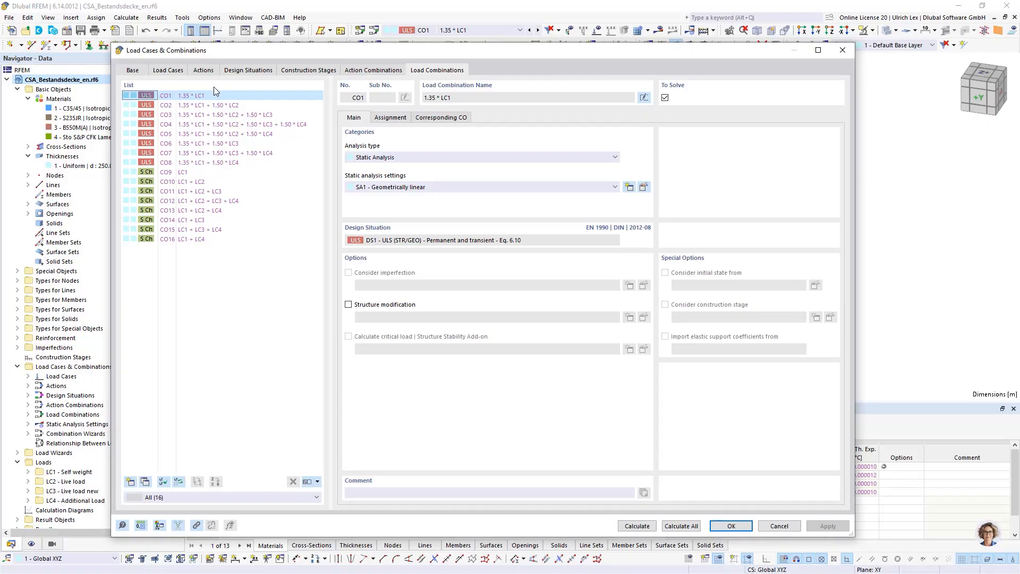
click(163, 72)
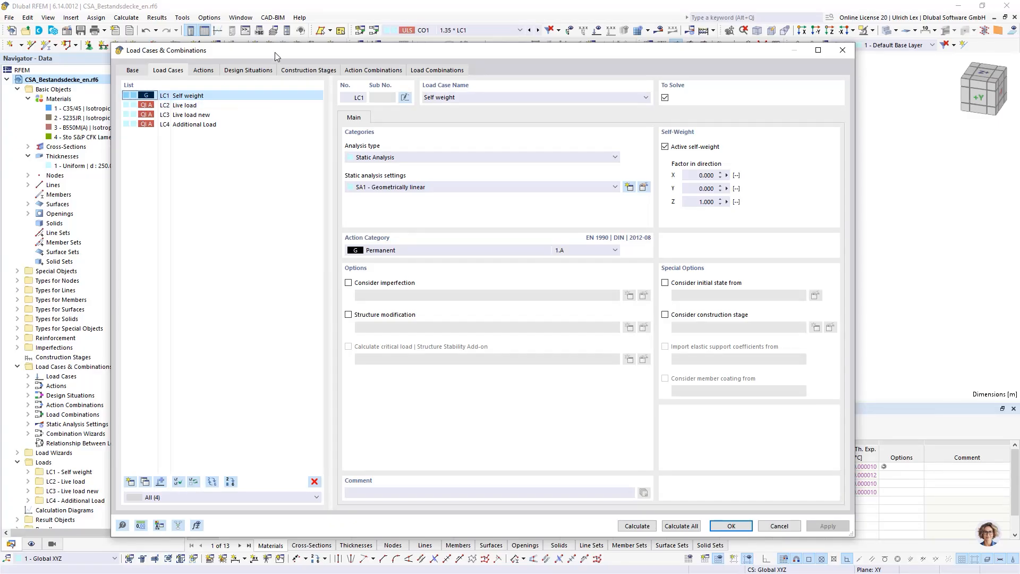
drag(275, 52, 297, 72)
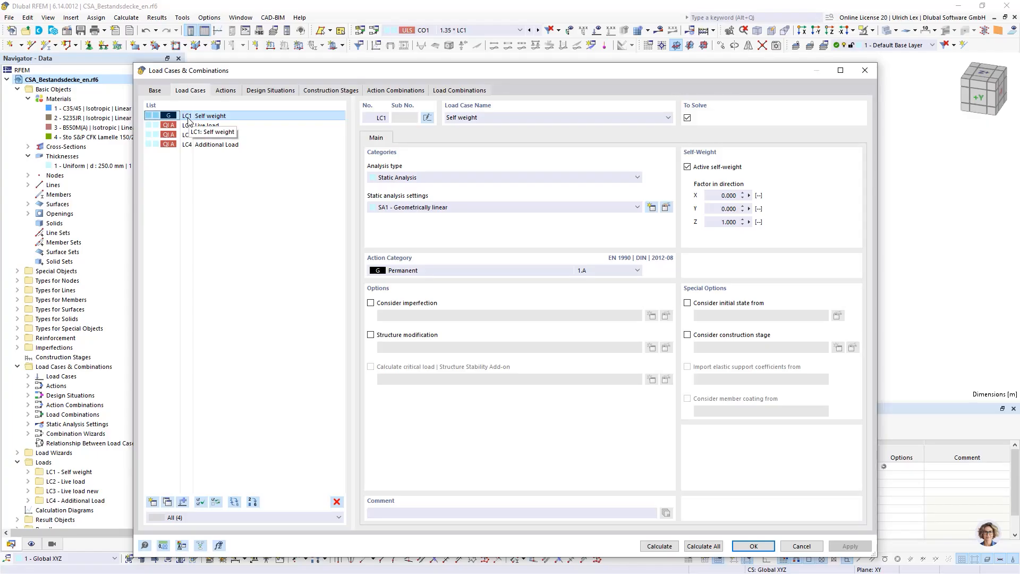
click(245, 126)
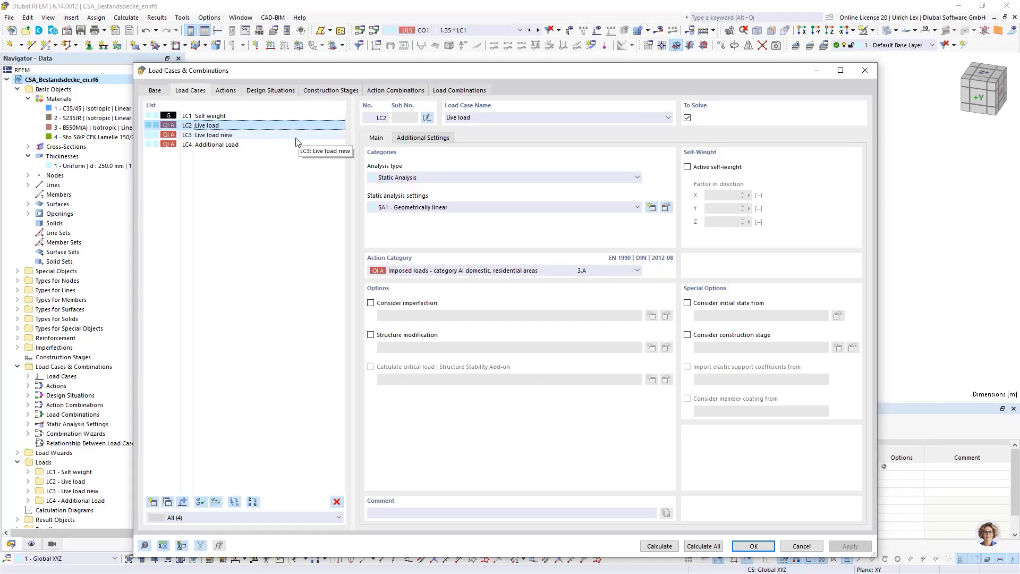
click(262, 135)
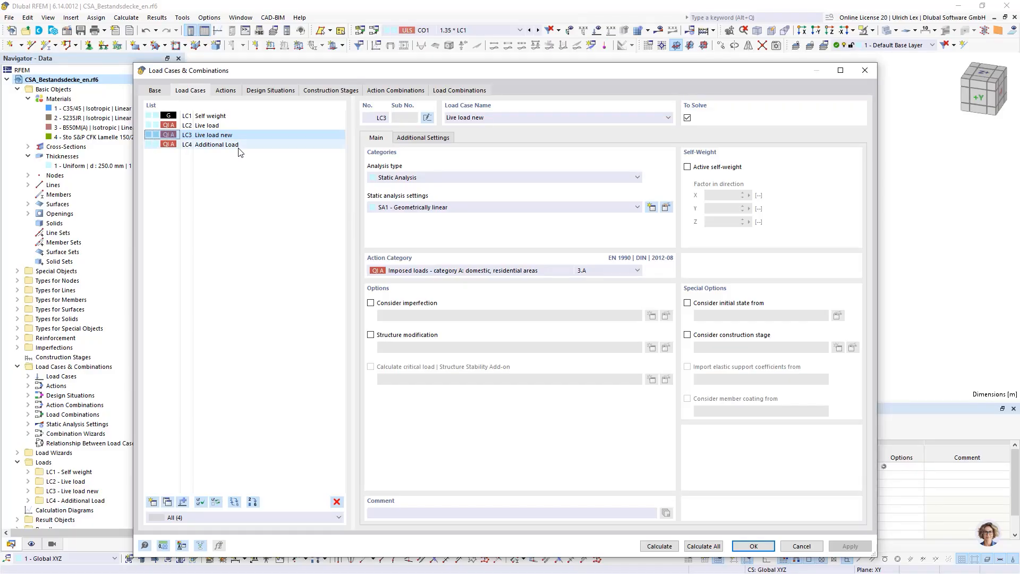
click(240, 145)
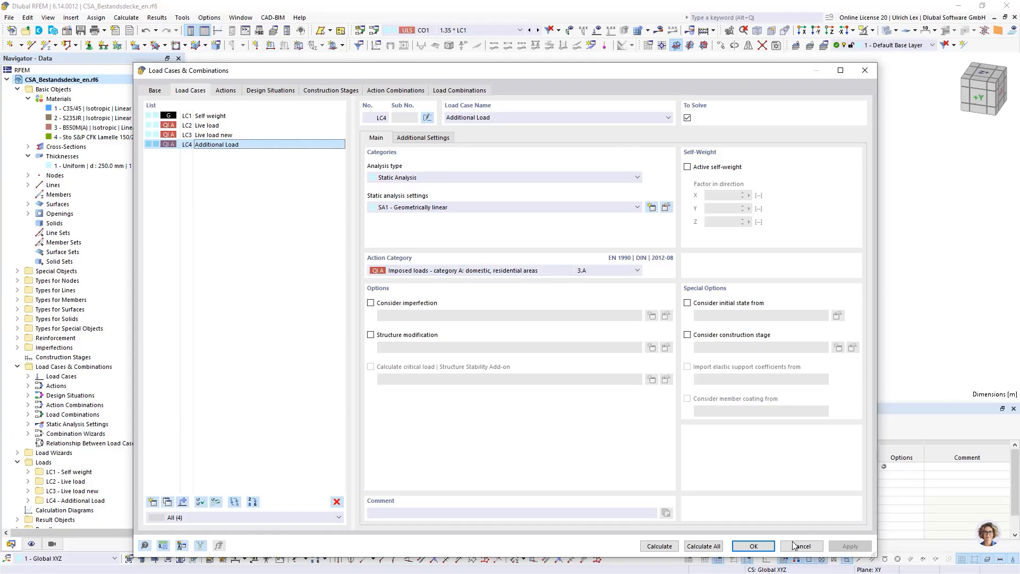
Step: Accept the load case settings and inspect the extent of the main slab surface
click(757, 546)
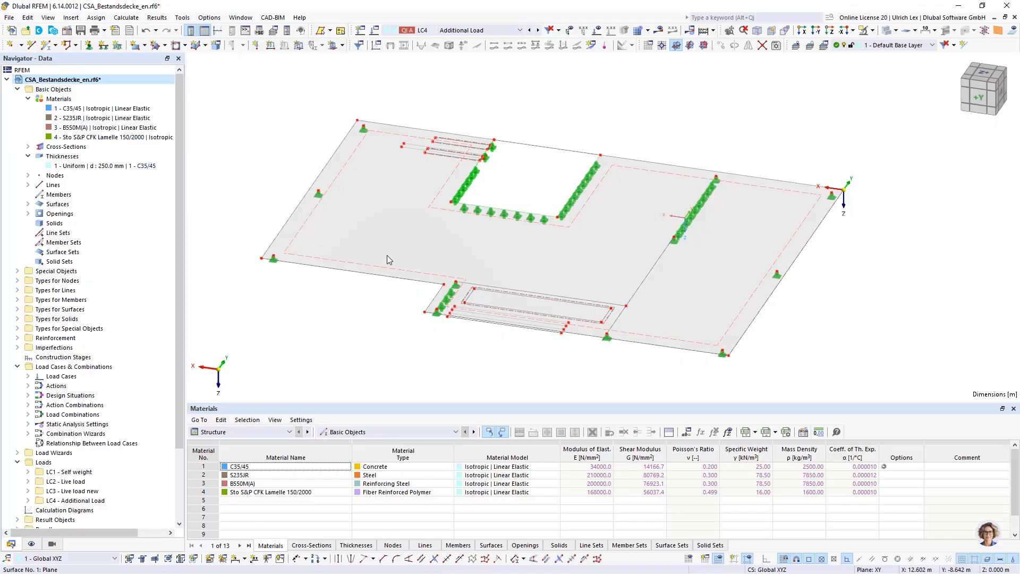
click(359, 260)
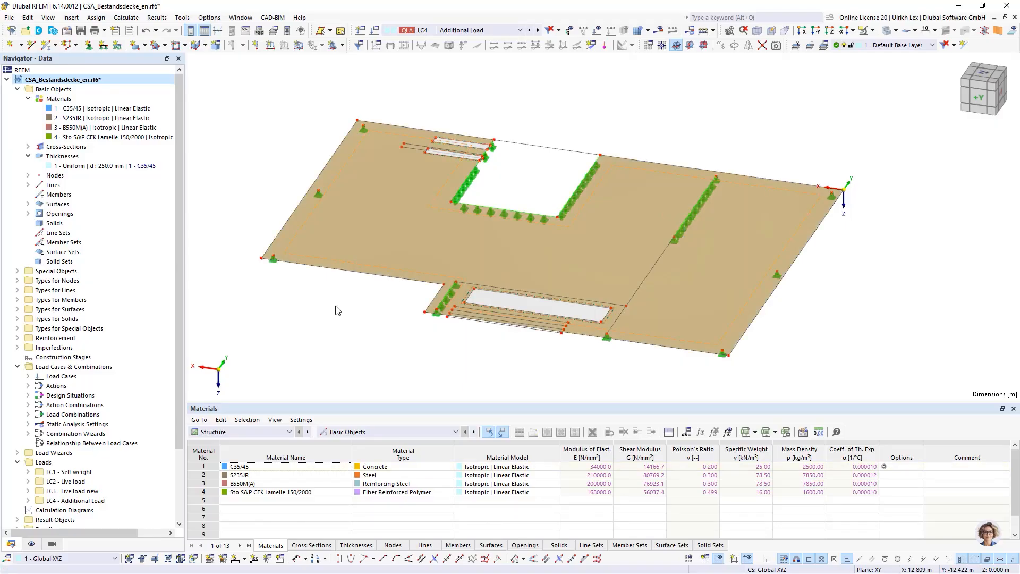
click(338, 309)
click(349, 265)
click(350, 317)
click(355, 271)
Step: Review the settings of the first surface reinforcement, the Q424A reinforcing mesh assigned to surfaces 1-4, and accept them
click(17, 338)
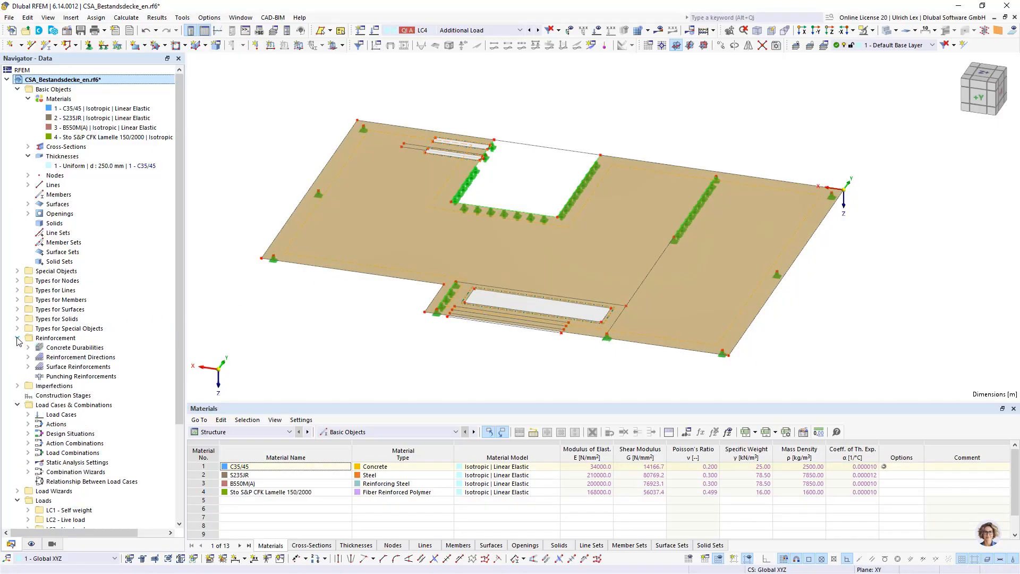
click(28, 367)
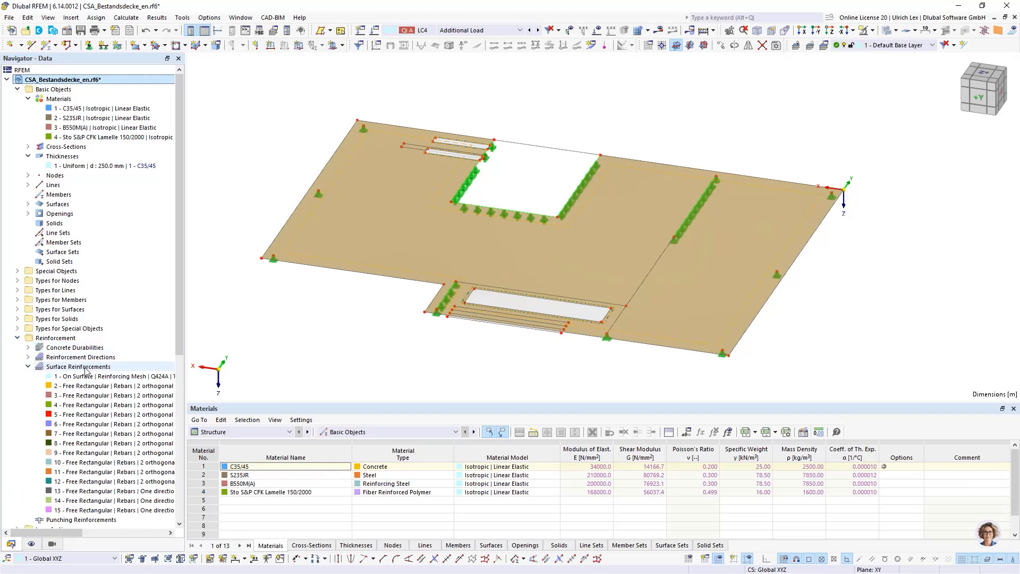
scroll(139, 242, down, 4)
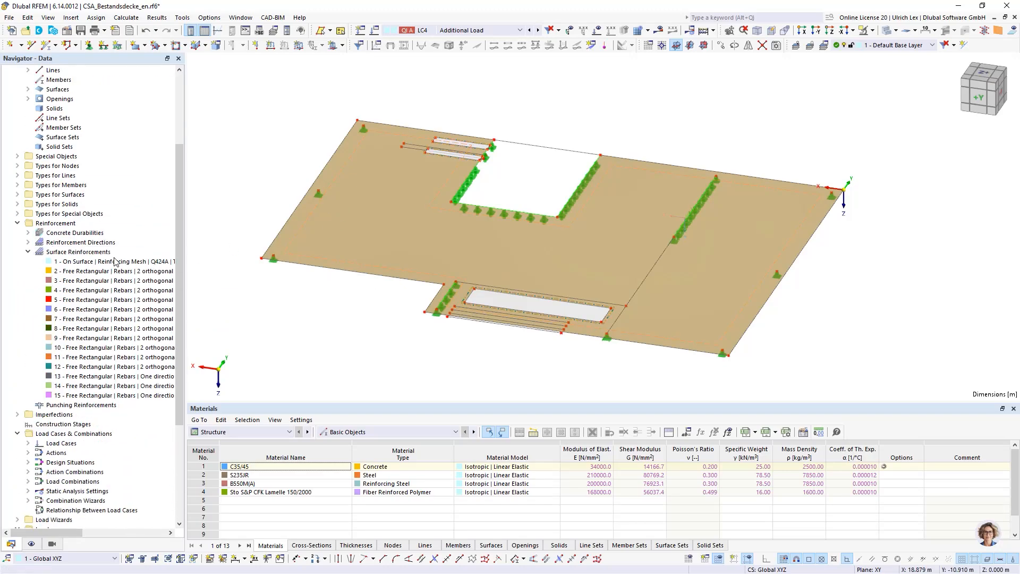
click(86, 262)
double_click(86, 262)
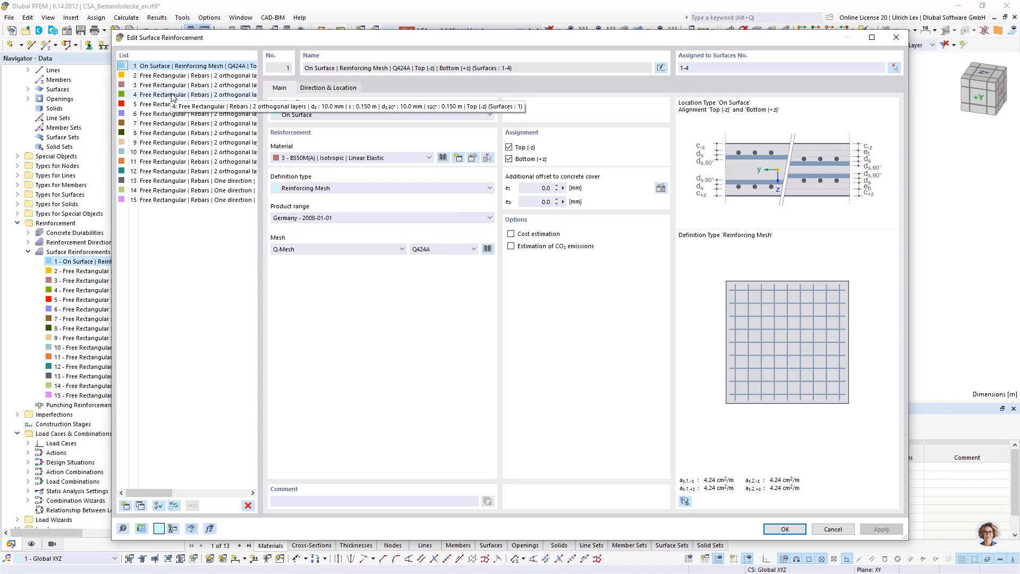
drag(359, 37, 354, 42)
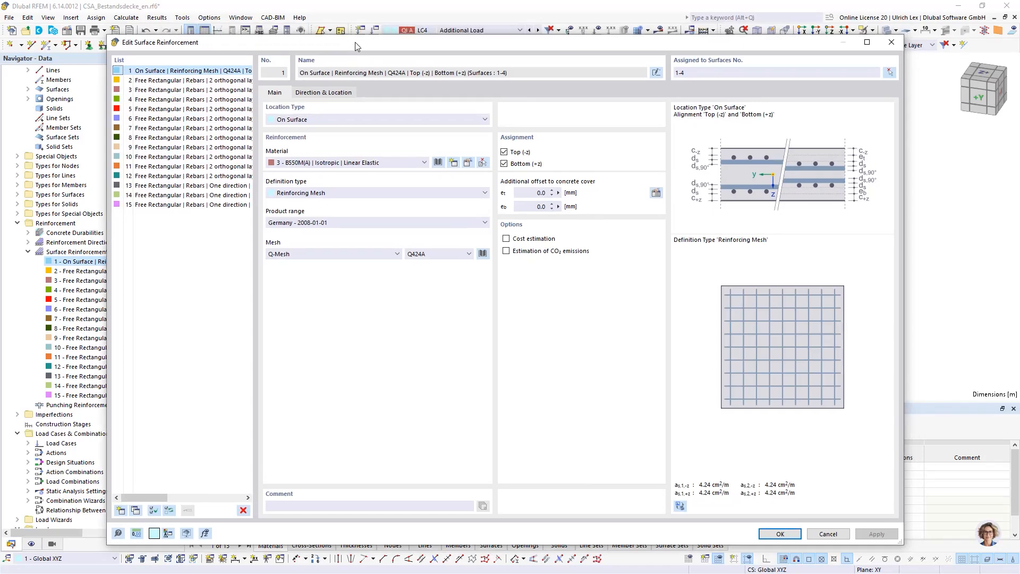
click(780, 533)
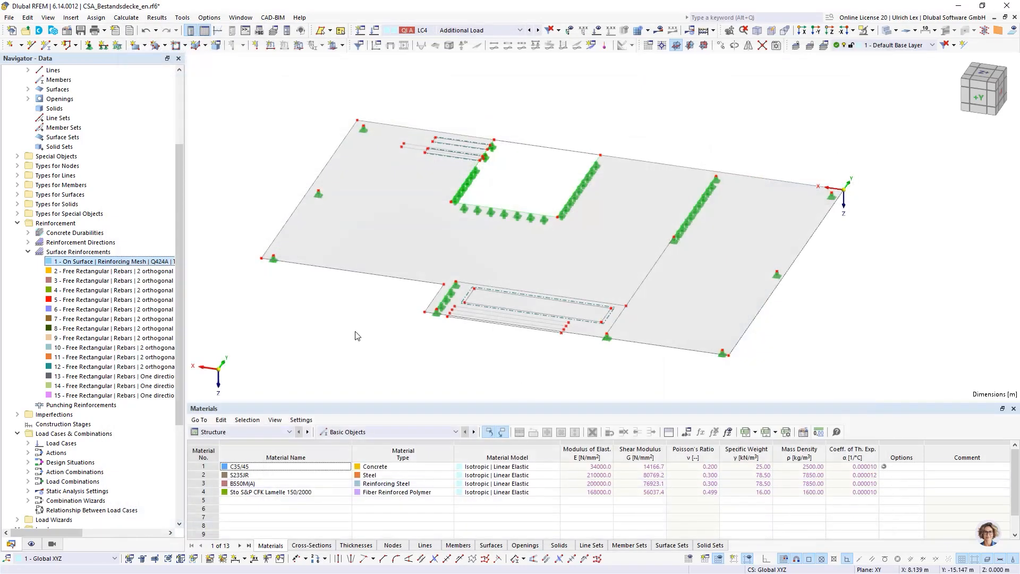
Step: Show the reinforcement on the slab model, examine its layout over the supports and around the openings, and hide it again
click(30, 544)
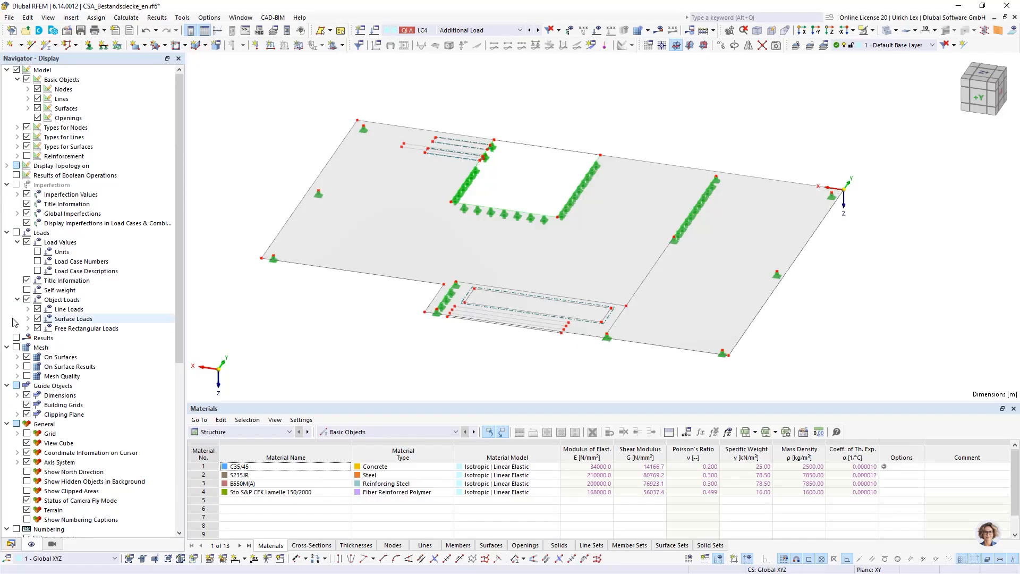
click(26, 156)
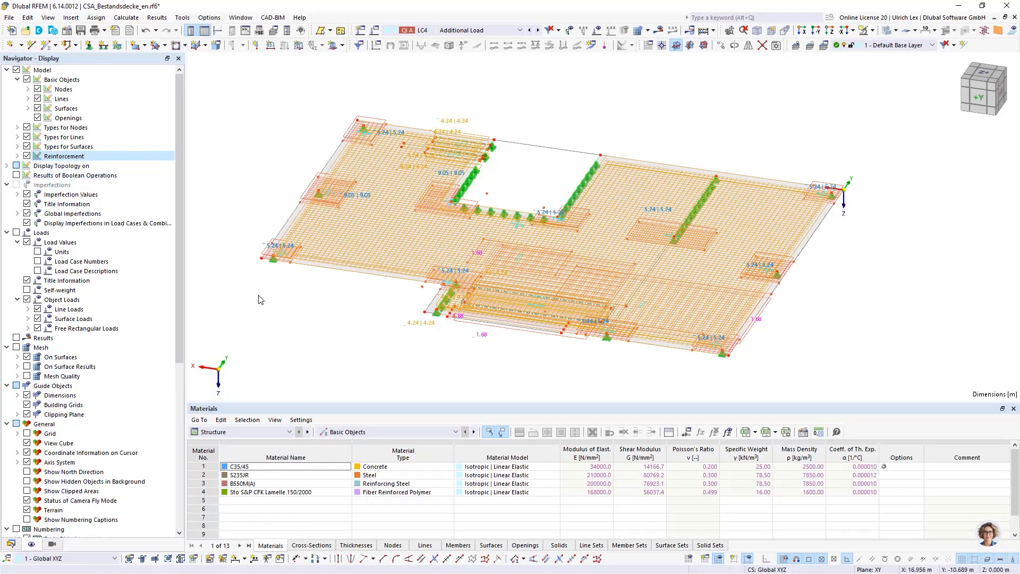
mouse_move(369, 347)
ctrl+middle_down()
mouse_move(489, 341)
mouse_move(376, 357)
ctrl+middle_up()
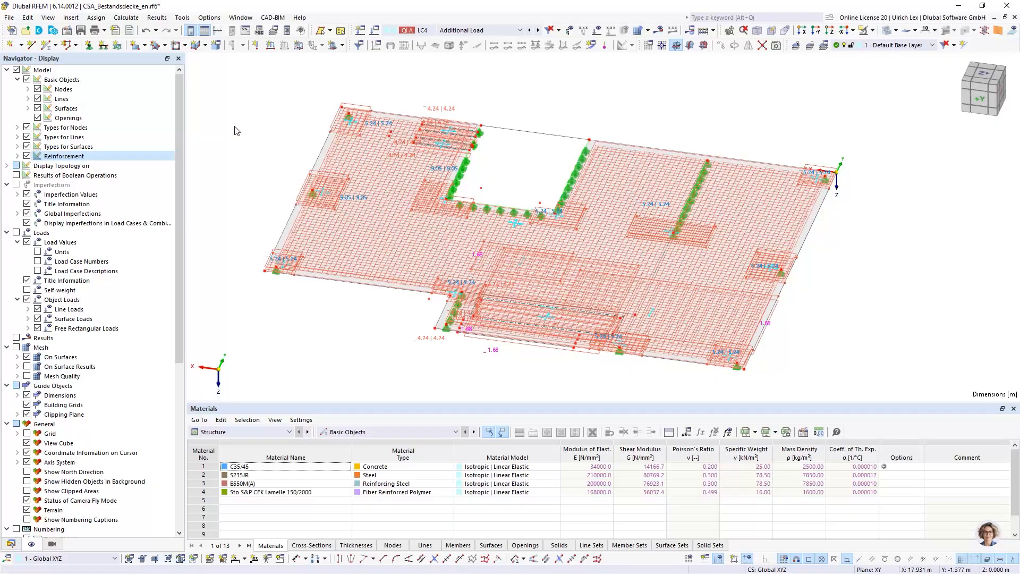
click(26, 156)
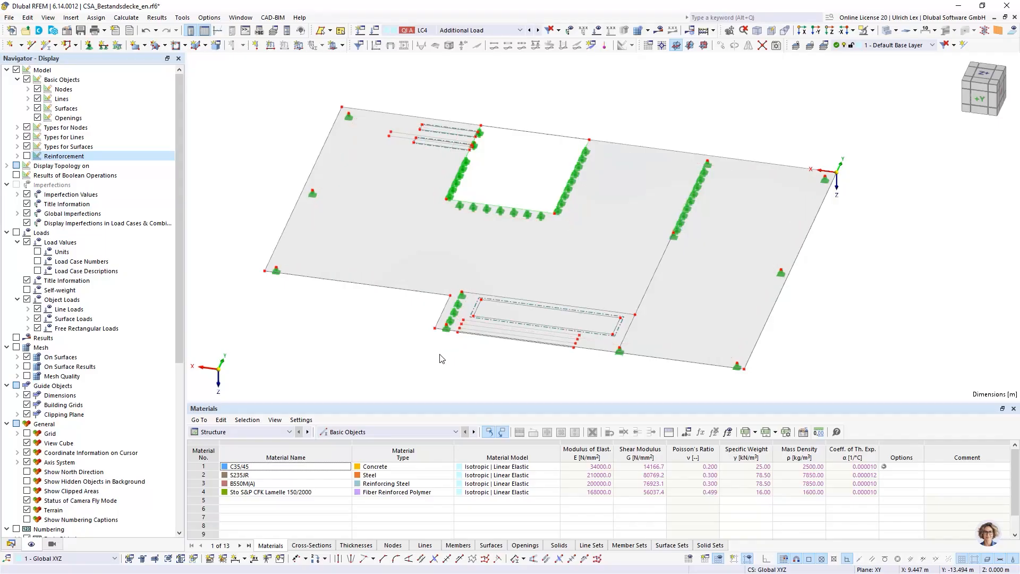
Step: Display the loads on the model and examine those of load case LC1 Self weight
mouse_move(439, 358)
ctrl+middle_down()
mouse_move(478, 345)
mouse_move(444, 349)
ctrl+middle_up()
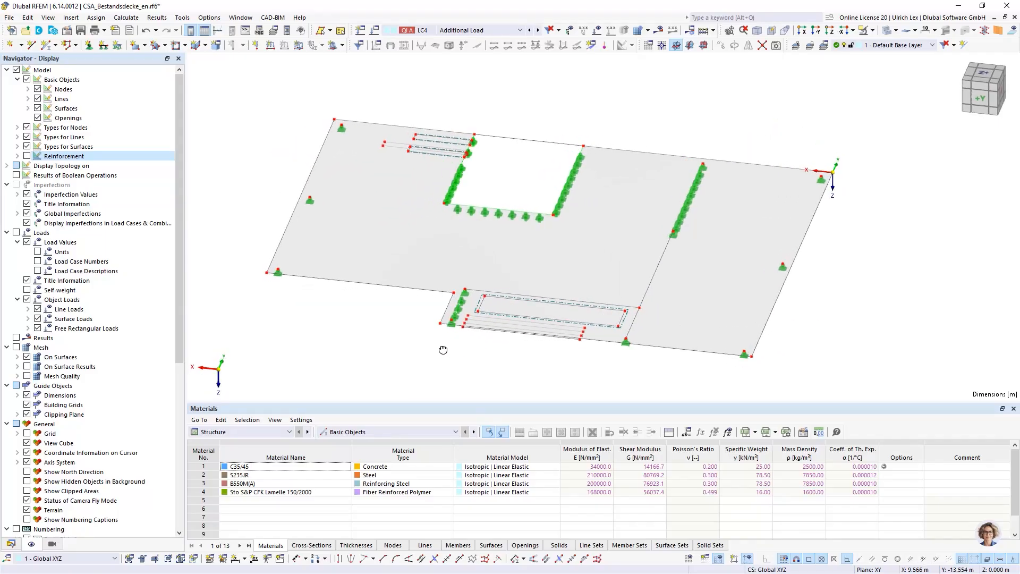
right_click(444, 349)
click(700, 88)
scroll(529, 177, up, 1)
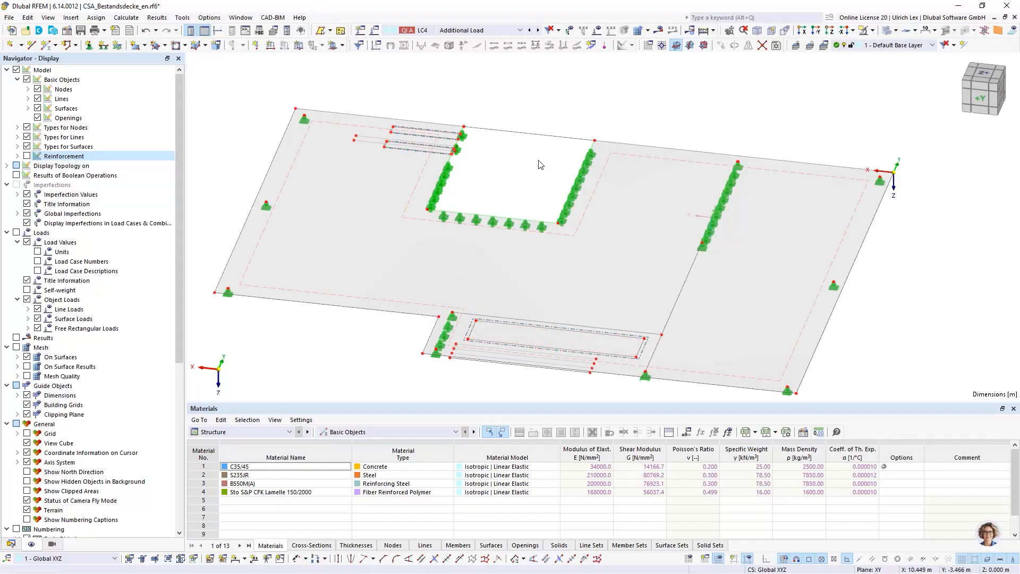
click(511, 35)
click(511, 35)
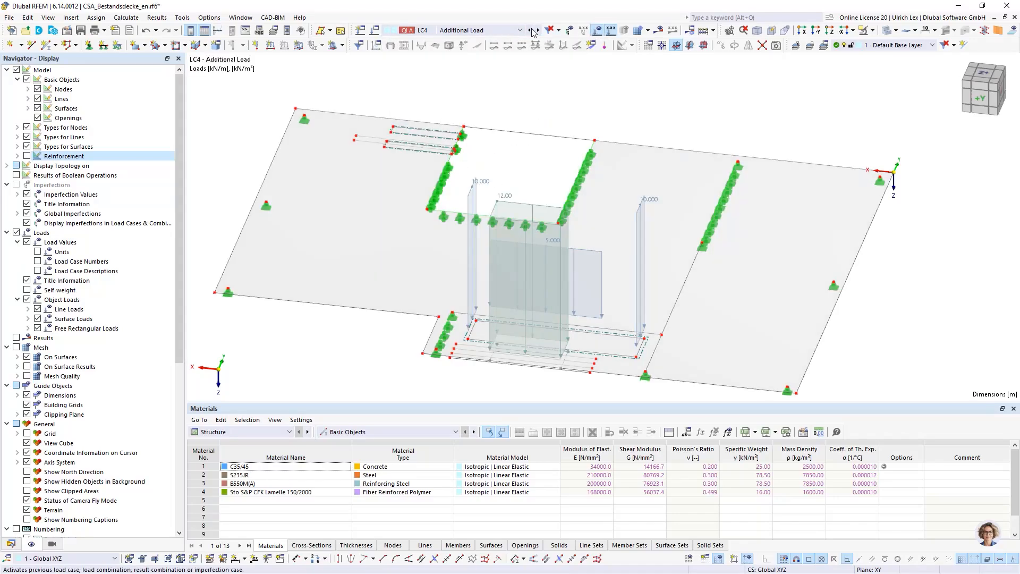
click(518, 30)
click(467, 38)
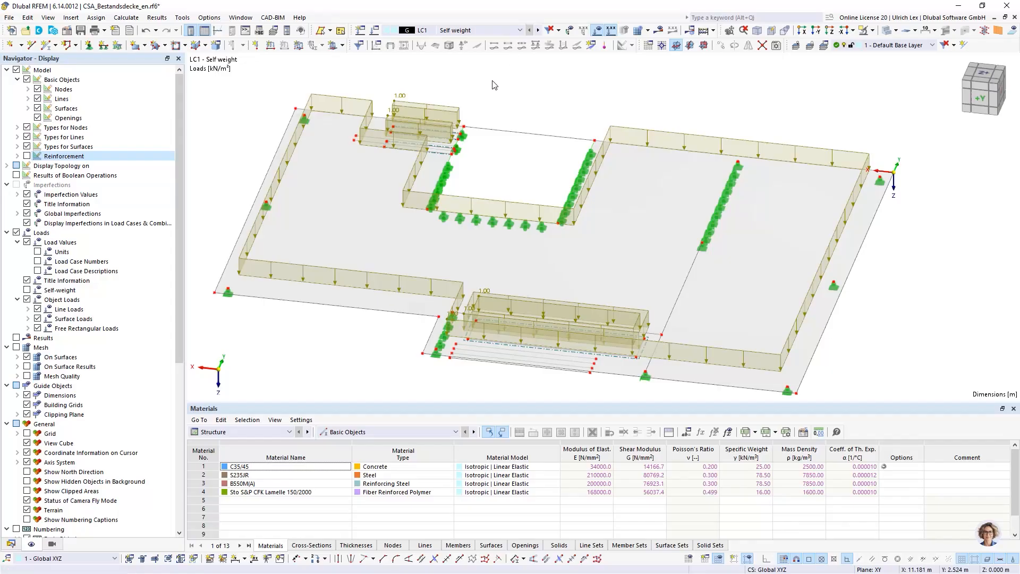
scroll(571, 115, down, 1)
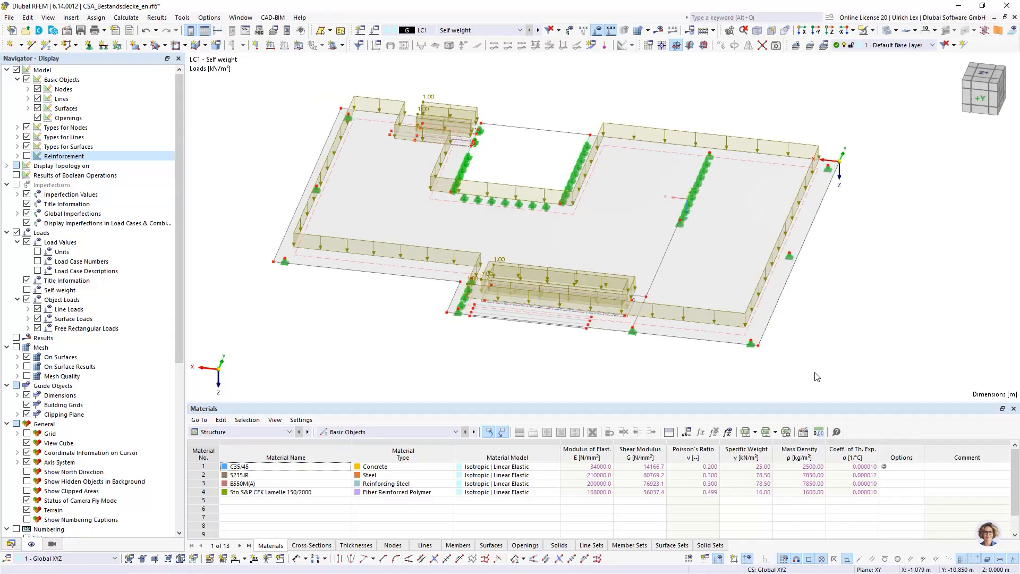
ctrl+middle_drag(860, 355, 759, 341)
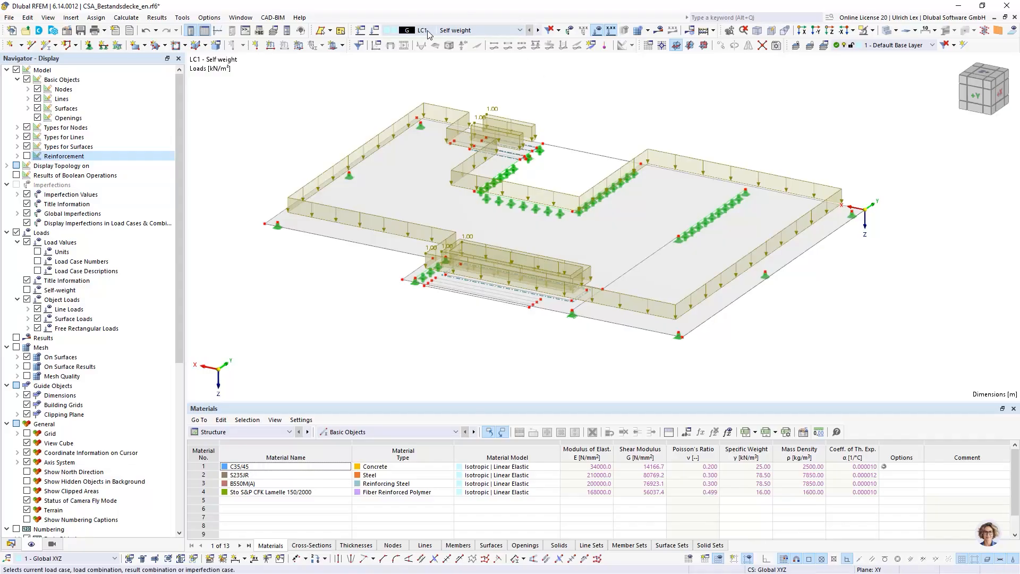
Step: Examine the loads of load cases LC2 Live load, LC3 Live load new and LC4 Additional Load on the slab
click(538, 30)
scroll(499, 93, down, 1)
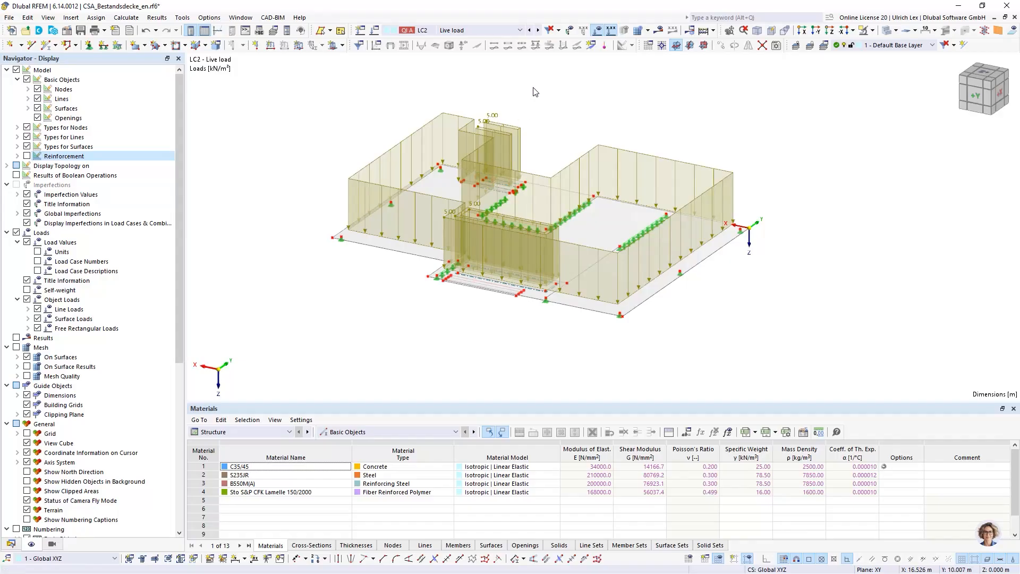
scroll(523, 98, down, 1)
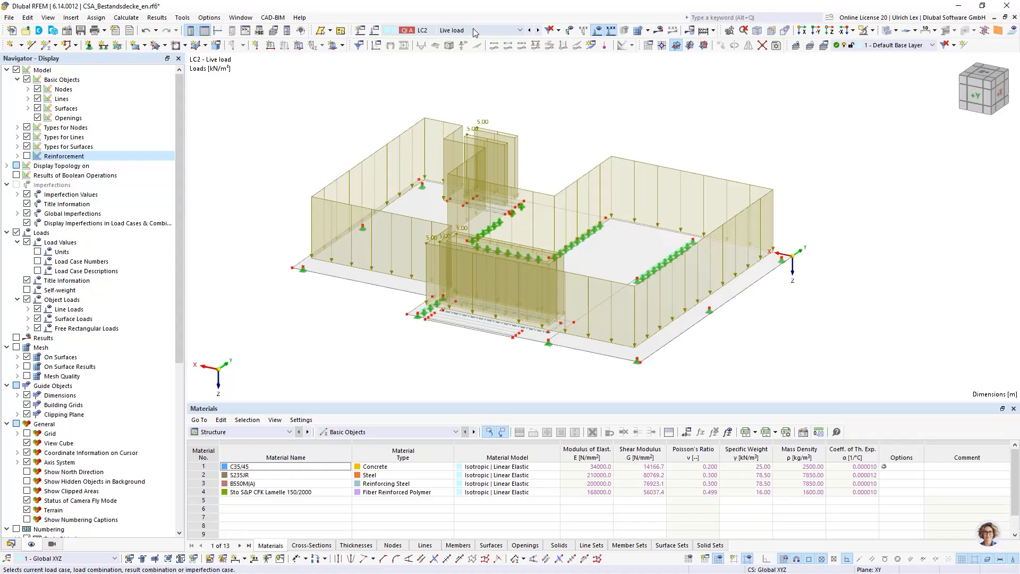
click(538, 30)
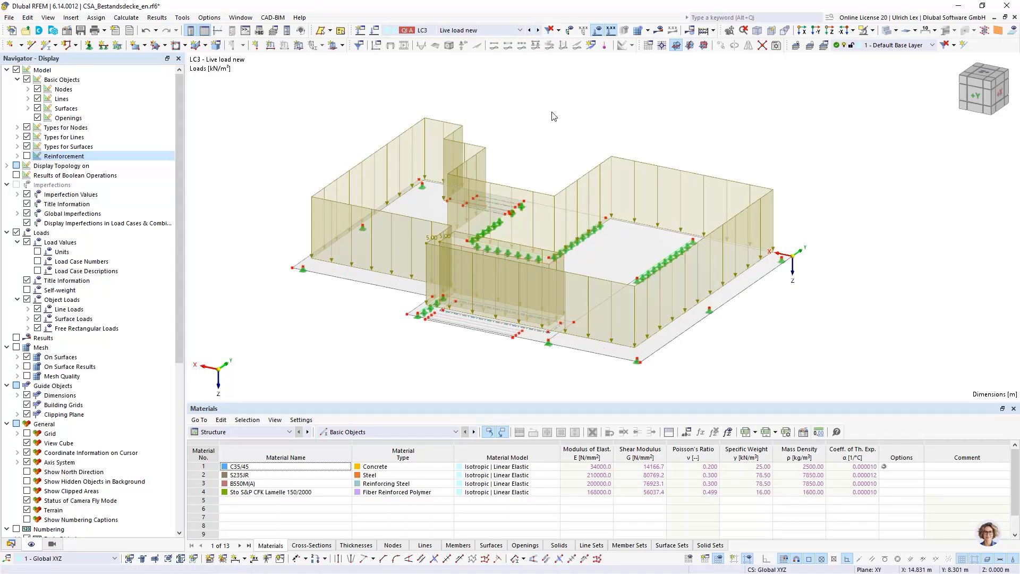
click(538, 31)
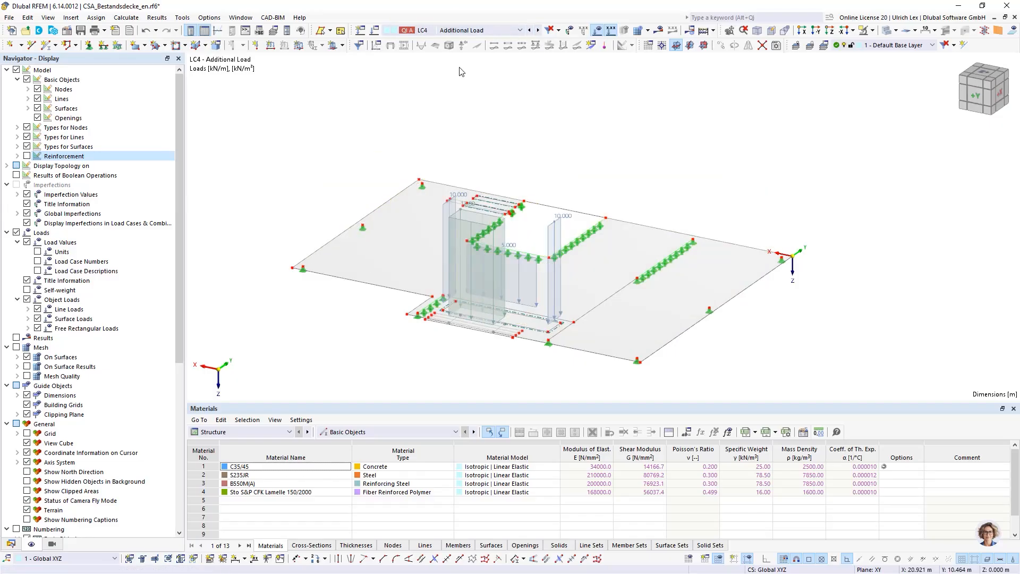
mouse_move(625, 130)
ctrl+middle_down()
mouse_move(615, 118)
mouse_move(581, 144)
mouse_move(502, 141)
mouse_move(642, 138)
ctrl+middle_up()
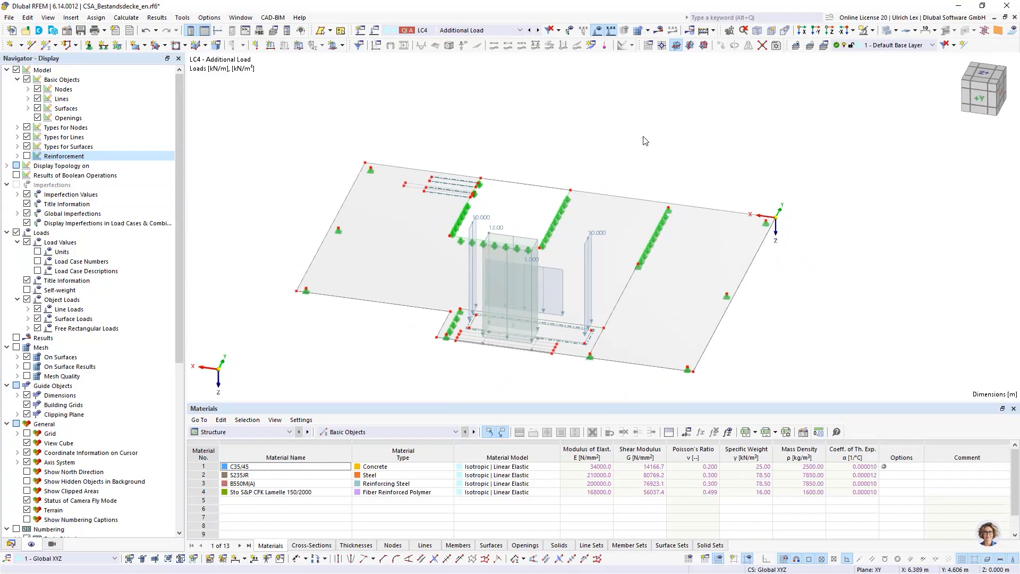
scroll(619, 132, down, 1)
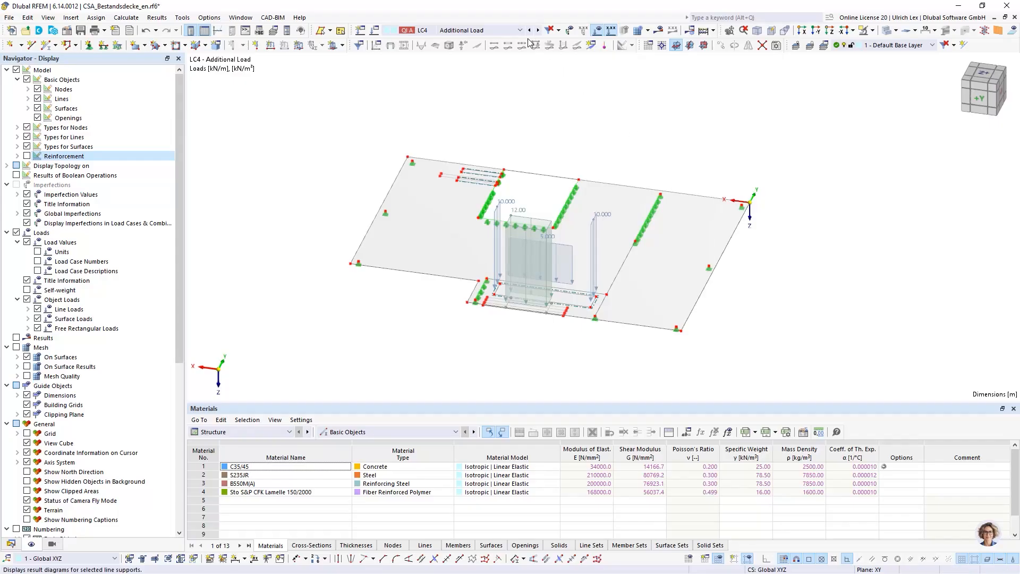
Step: Recheck the Additional Load case settings without changing them, and hide the loads on the model
click(376, 32)
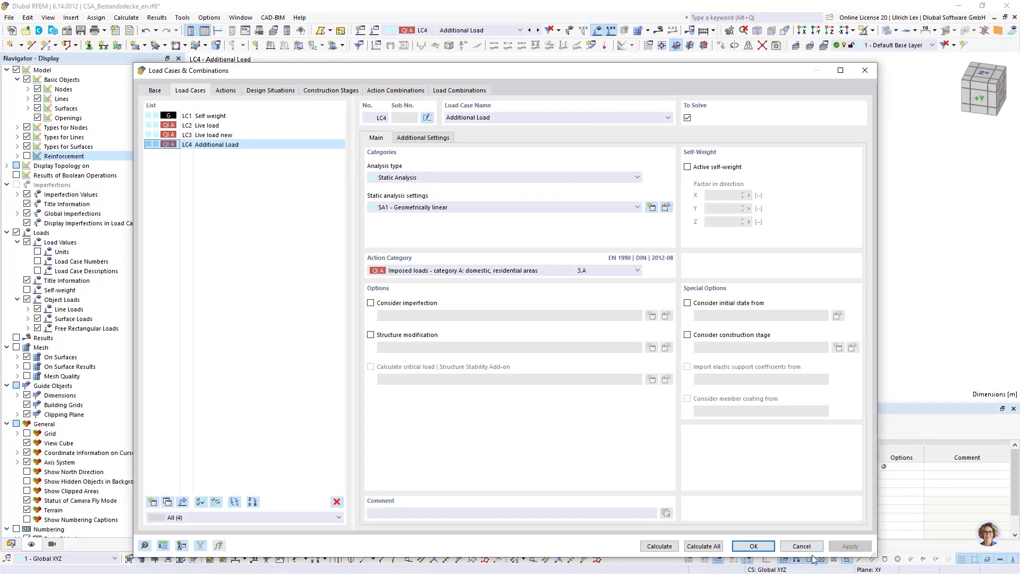
click(785, 546)
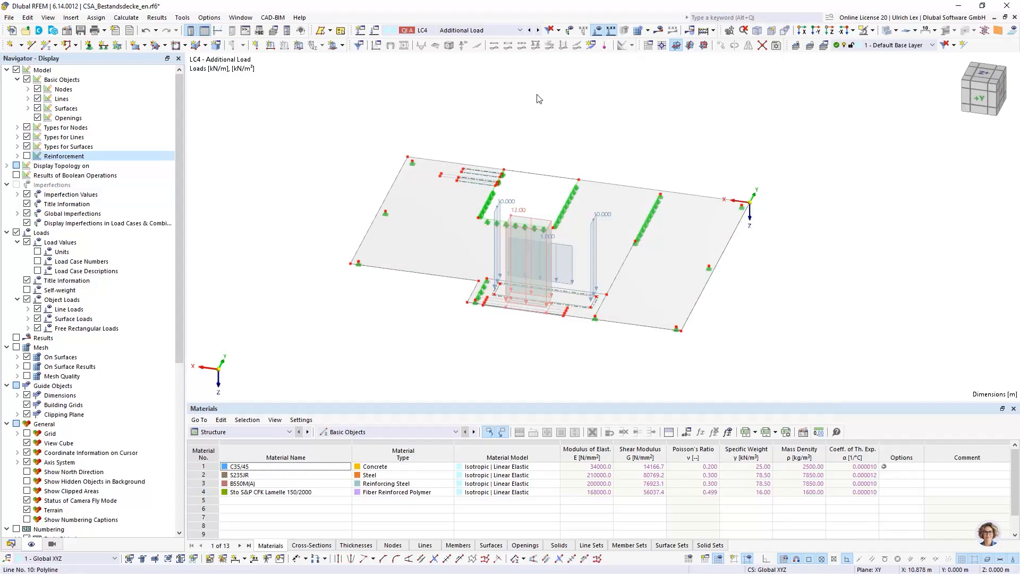
click(597, 31)
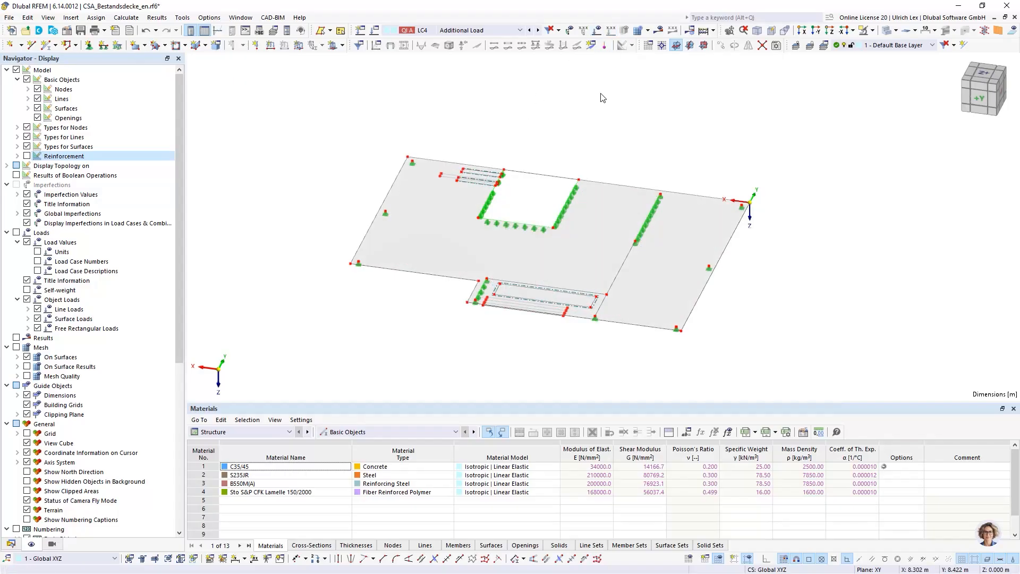
Step: Collapse the reinforcement data and create a new construction stage CS1
click(10, 543)
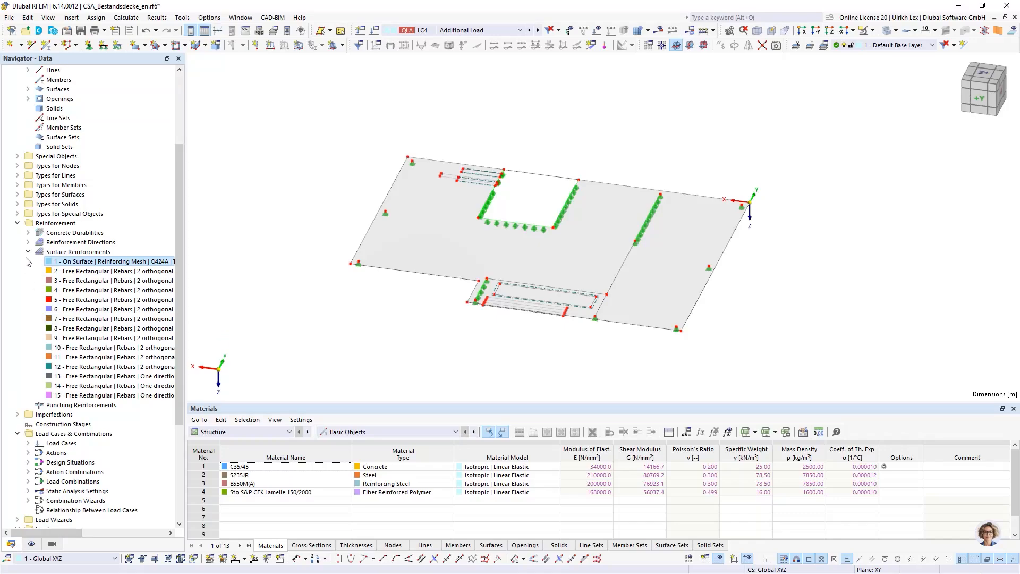
click(18, 223)
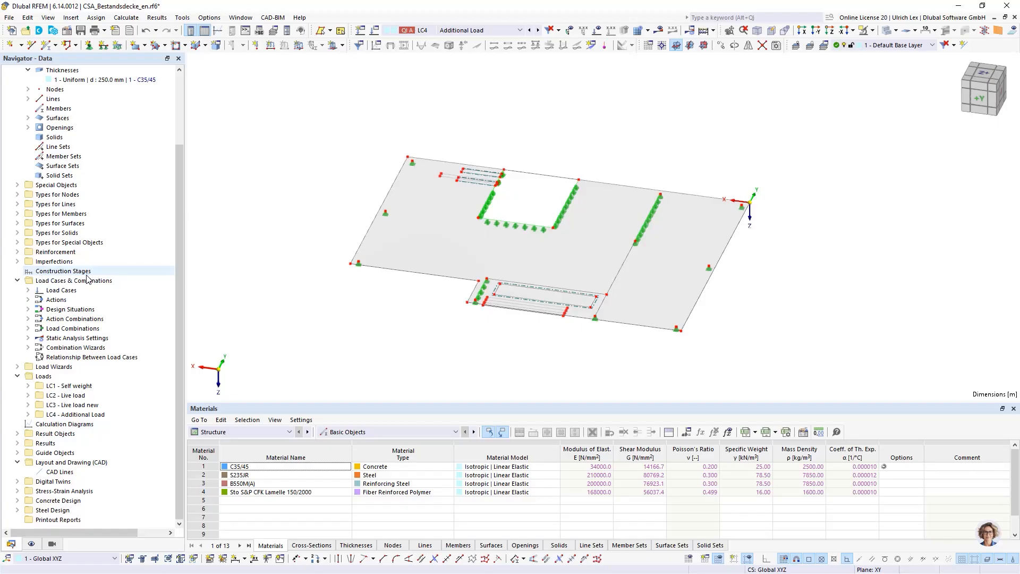
right_click(54, 273)
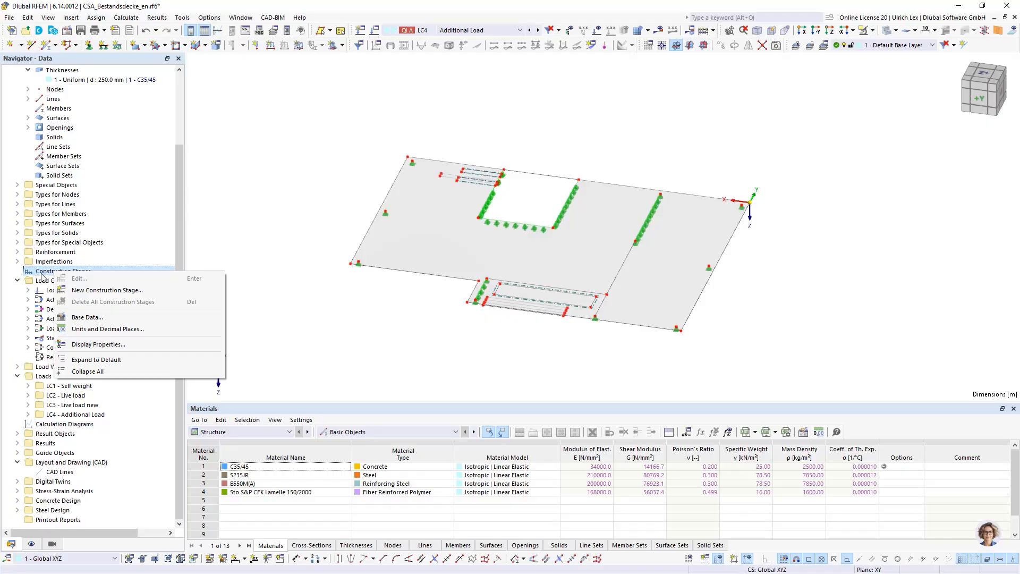
click(166, 291)
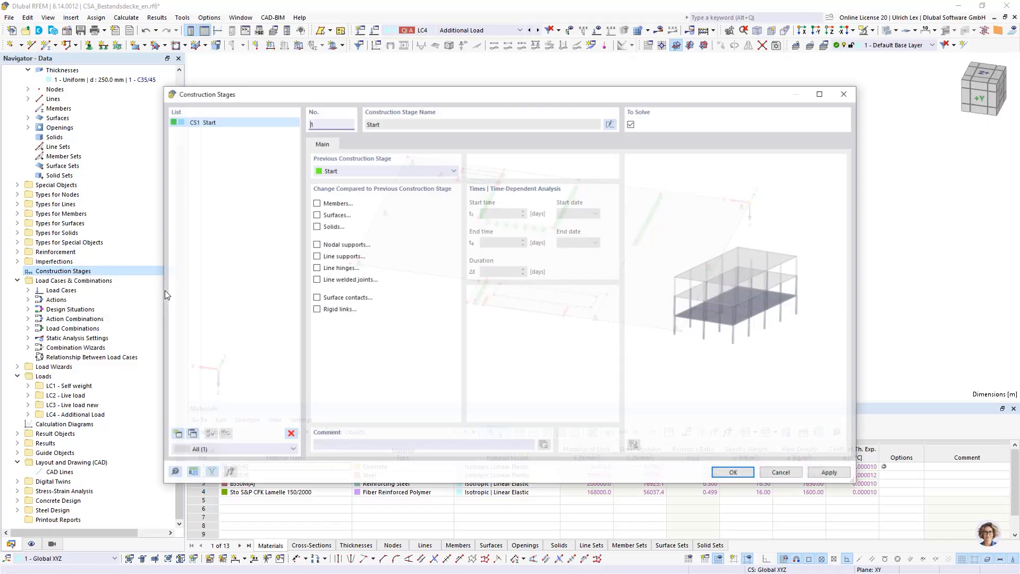
drag(455, 98, 464, 75)
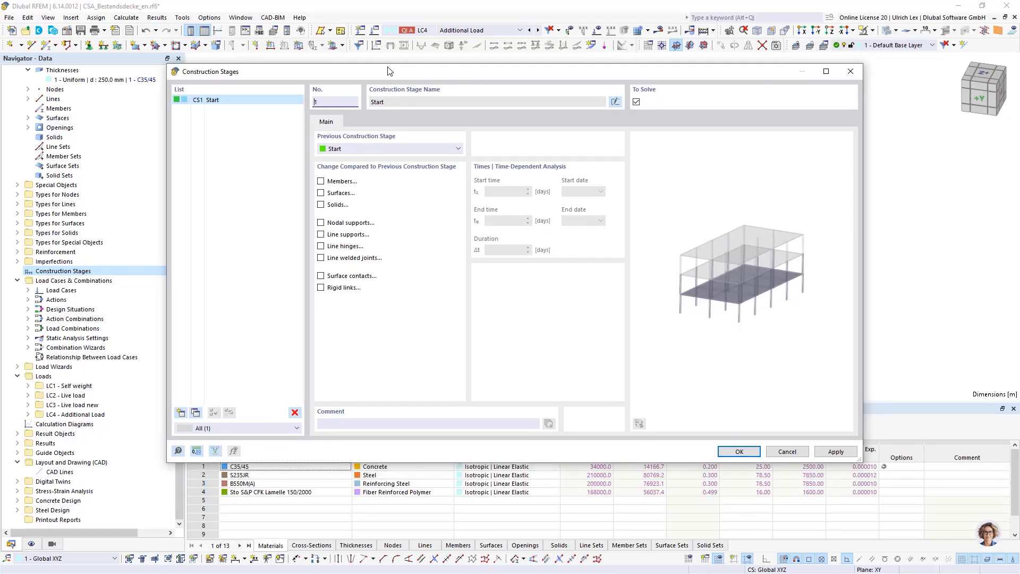
drag(412, 72, 403, 63)
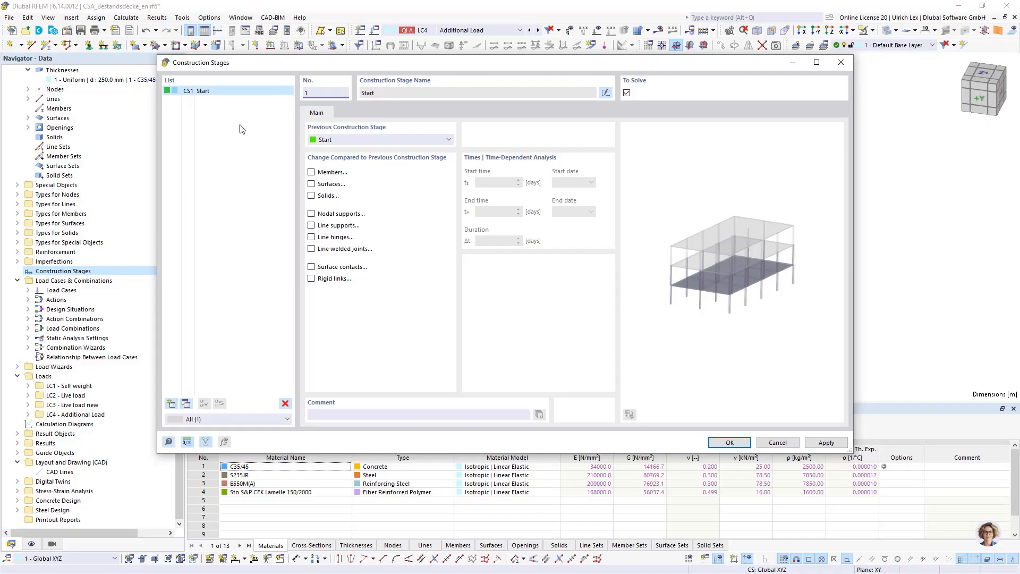
Step: Enable changes to surfaces, nodal supports and line supports for construction stage CS1, and open its surface settings
click(311, 173)
click(312, 173)
click(311, 184)
click(311, 213)
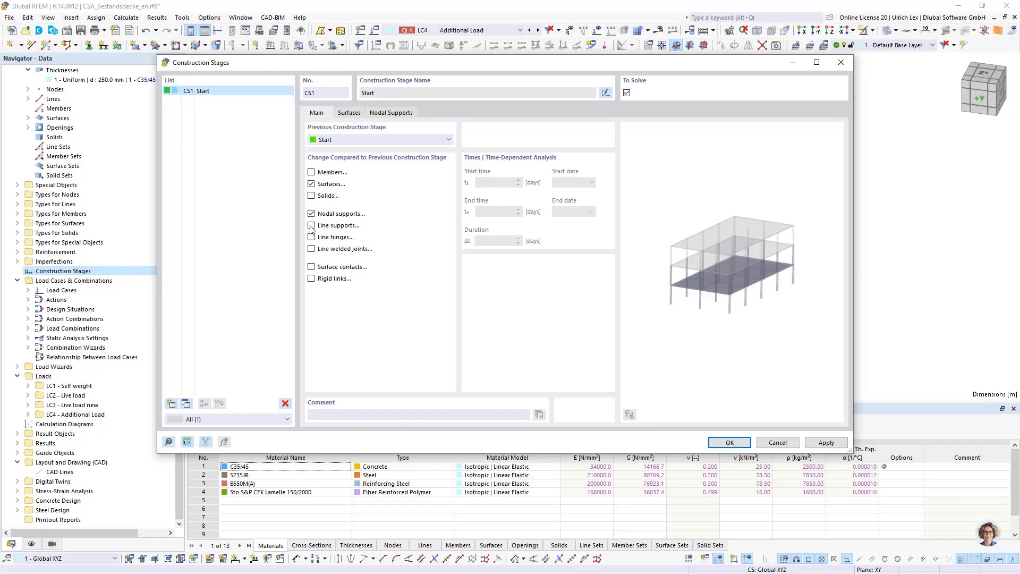
click(312, 226)
click(354, 118)
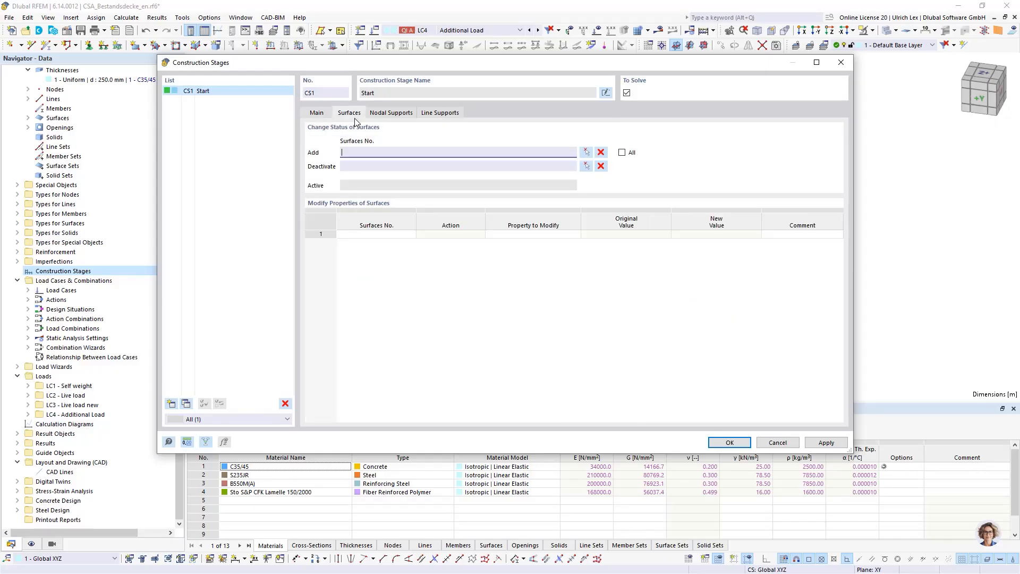
Step: Add surfaces 1-4, the main slab and the three infill areas in its openings, to construction stage CS1
click(586, 152)
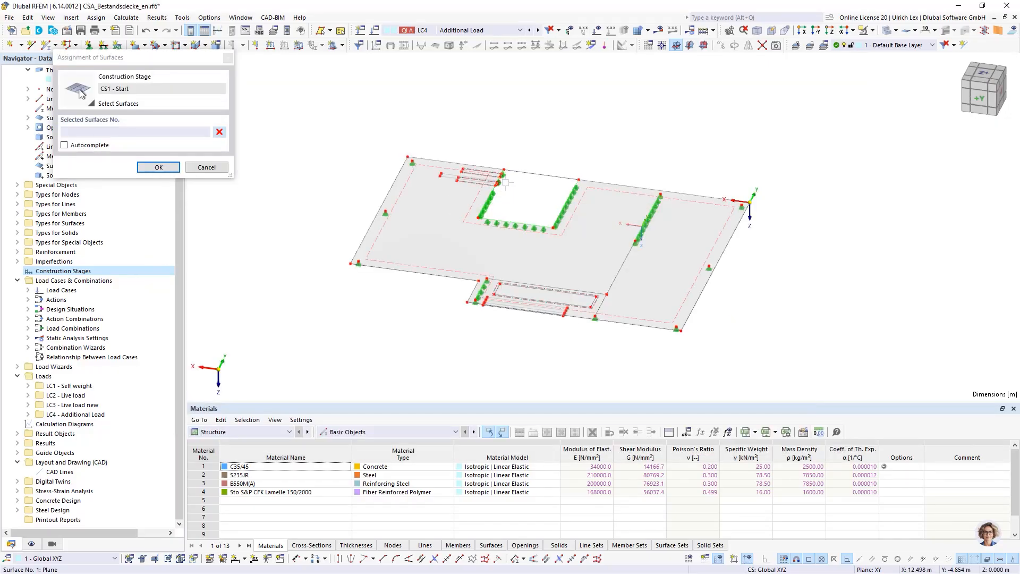
click(505, 182)
scroll(510, 181, up, 6)
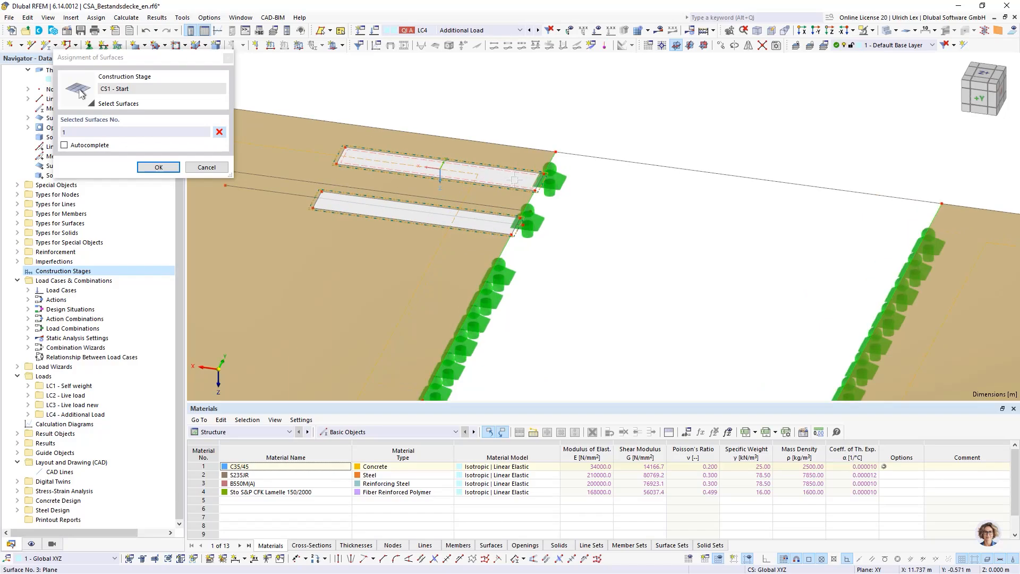
click(514, 179)
click(493, 223)
scroll(528, 151, down, 6)
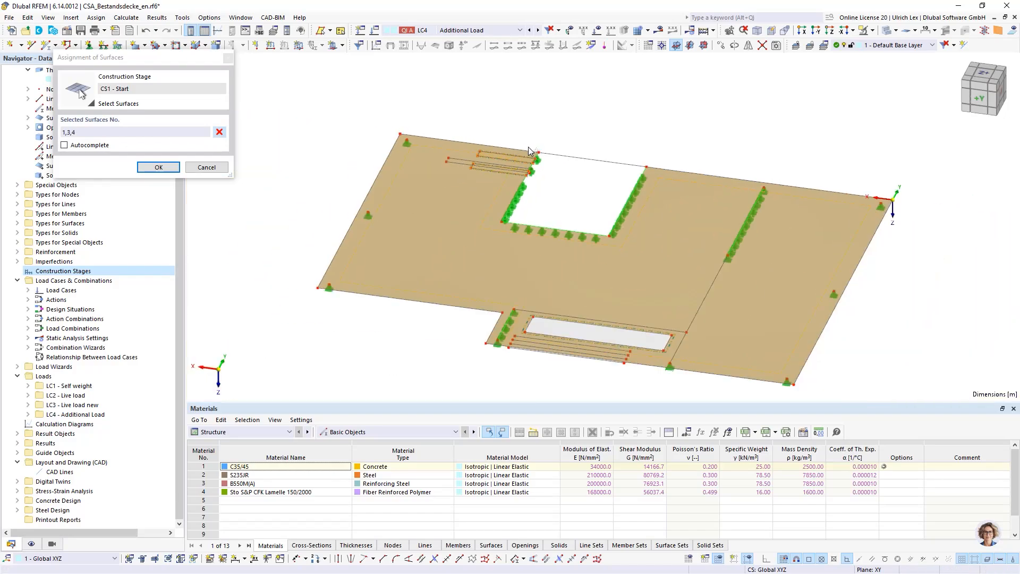
scroll(550, 308, up, 5)
click(545, 289)
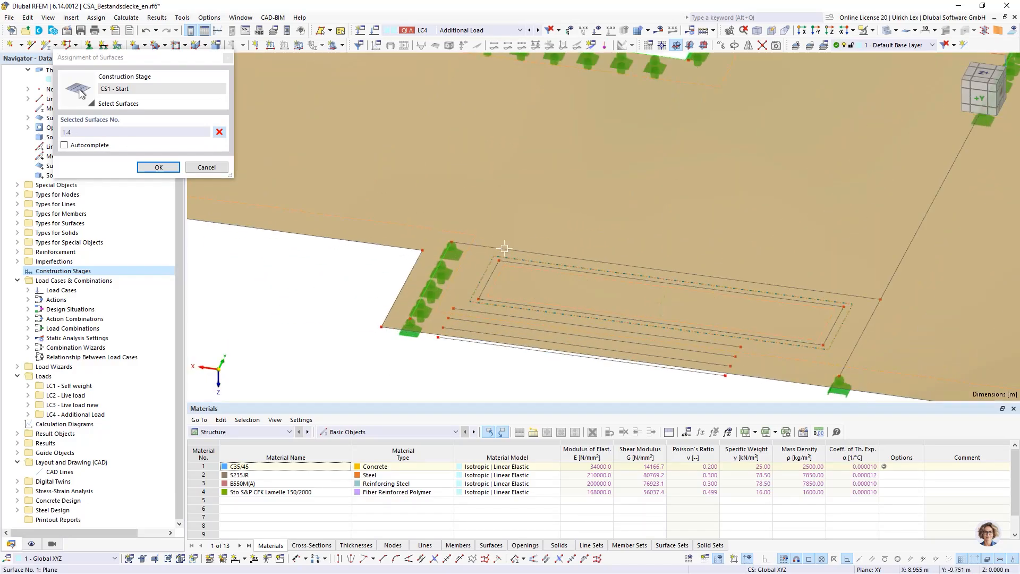
scroll(504, 248, down, 5)
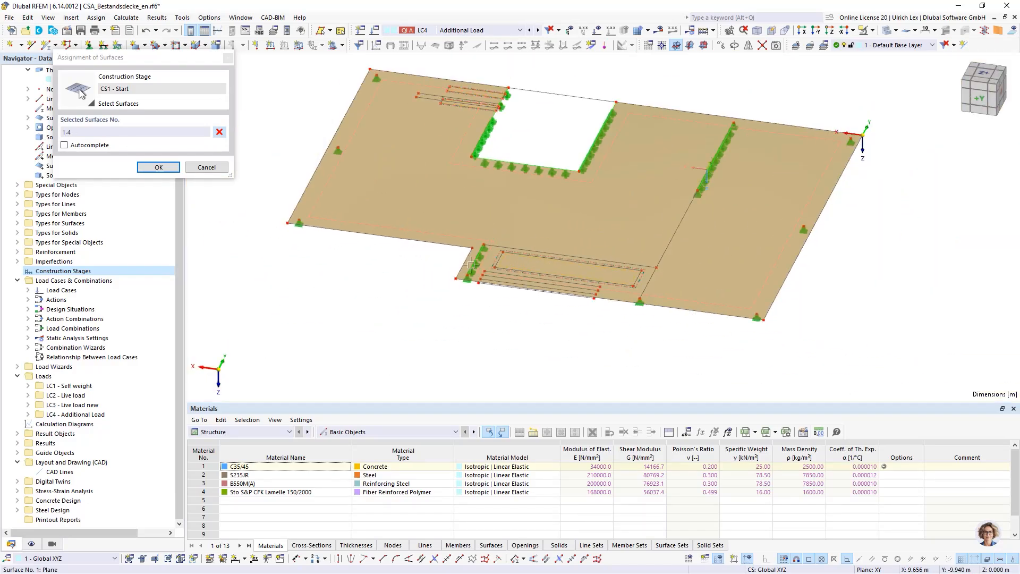
click(166, 169)
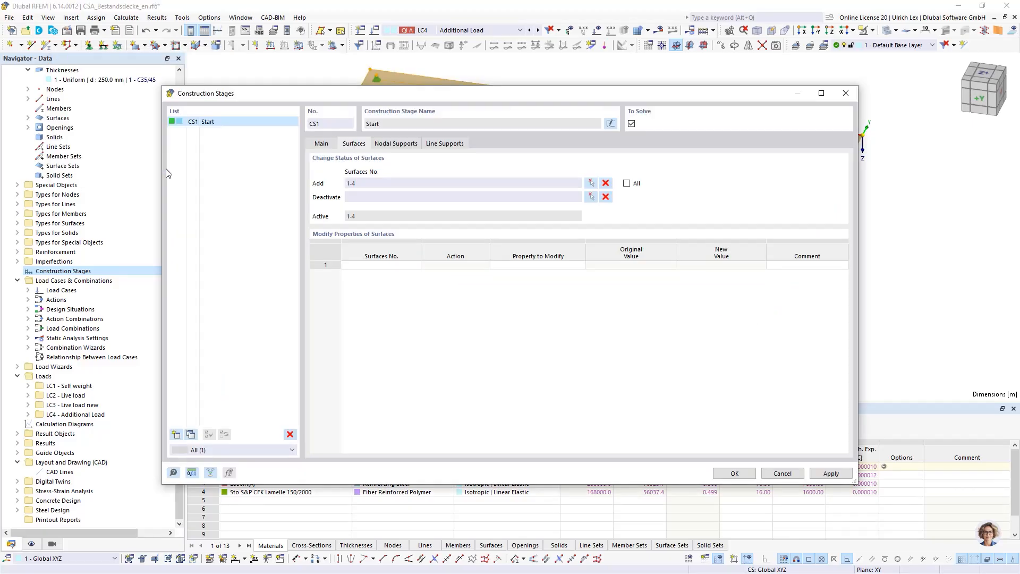
Step: Select supported nodes 7-9, 40 and 47 along the slab's far edge and inner wall as nodal supports for CS1
click(402, 148)
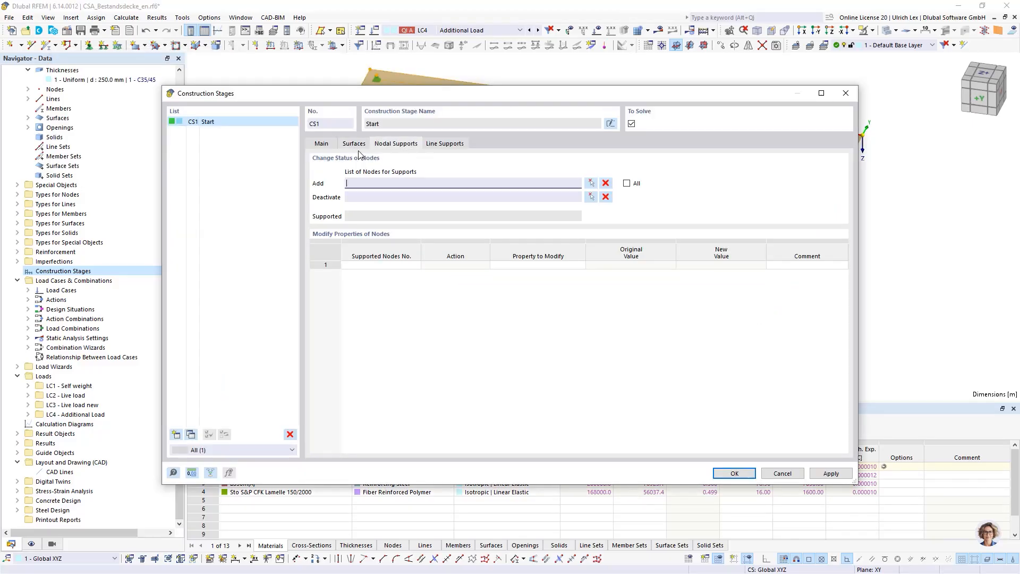
click(591, 183)
click(376, 75)
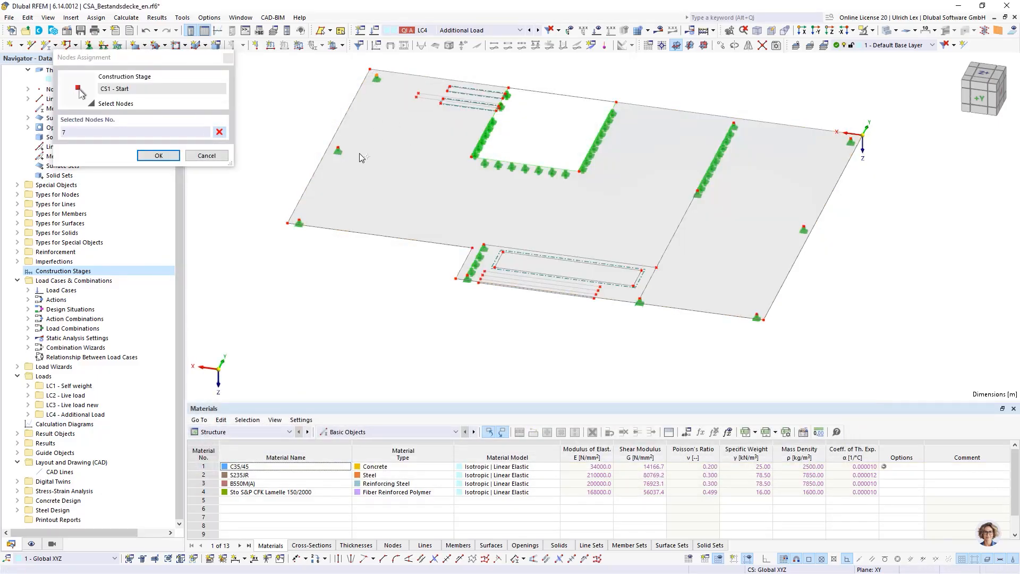
click(299, 220)
click(734, 124)
scroll(741, 127, up, 2)
scroll(740, 127, up, 4)
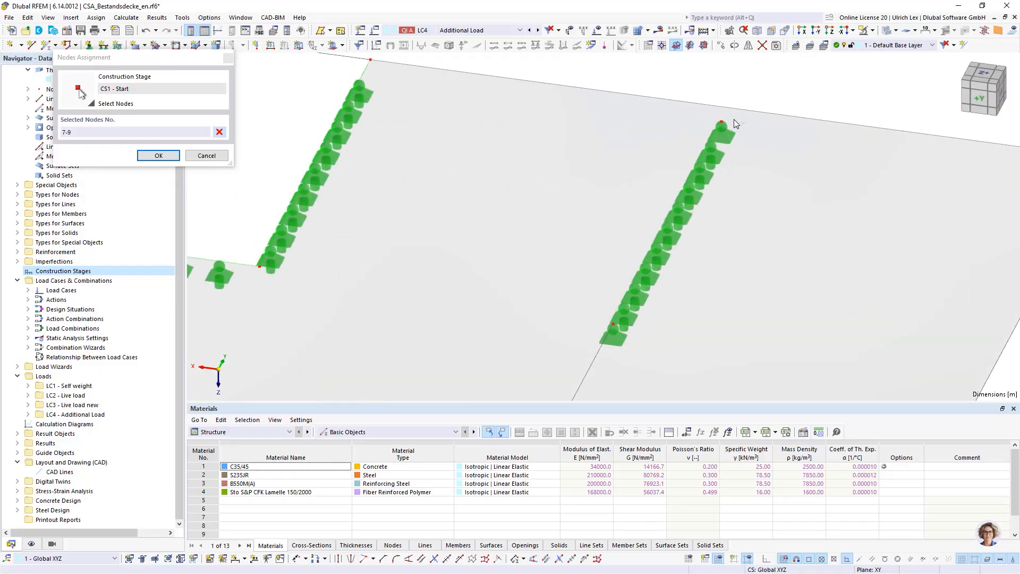
click(721, 123)
click(613, 324)
Step: Add the remaining supported nodes 10, 15, 16, 18, 23 and 41 to the CS1 nodal supports and accept the selection
scroll(657, 93, down, 5)
scroll(613, 262, up, 3)
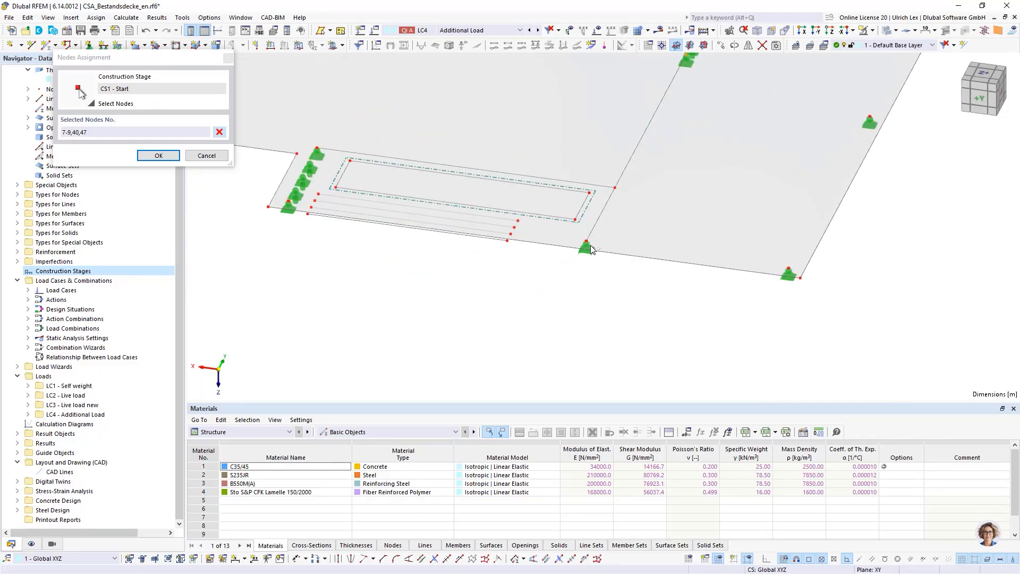
click(587, 246)
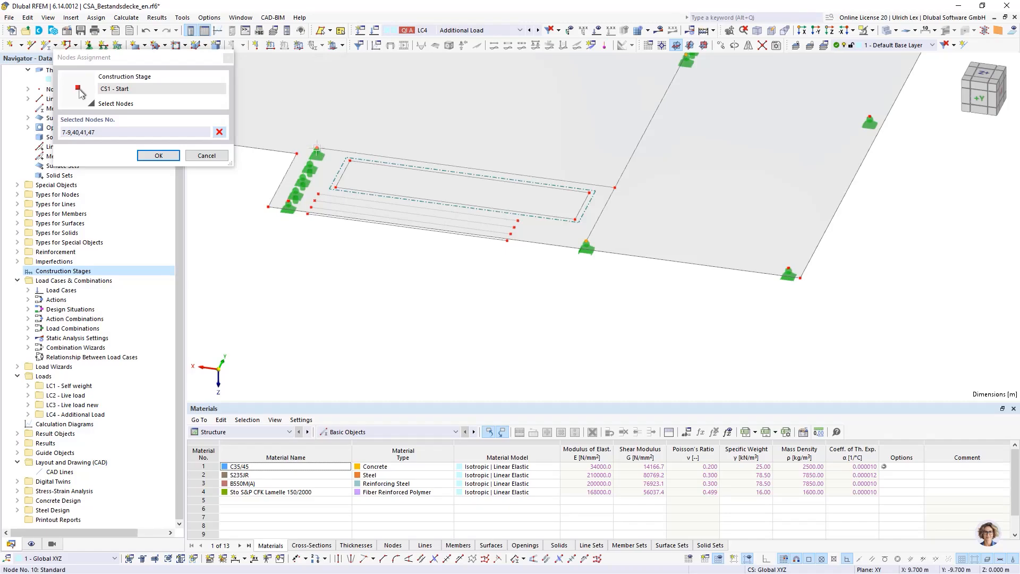
click(294, 203)
click(289, 203)
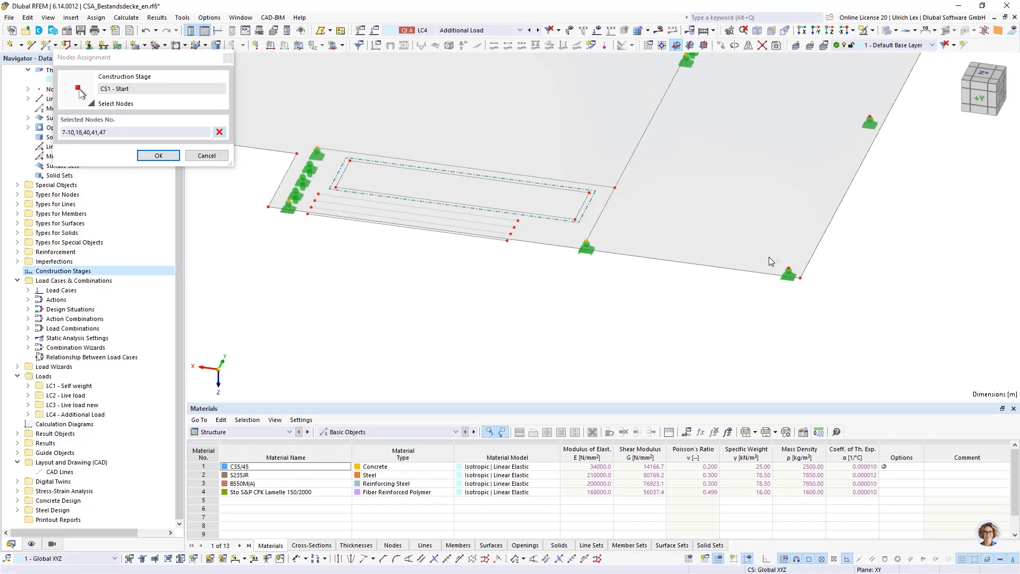
click(788, 269)
click(870, 119)
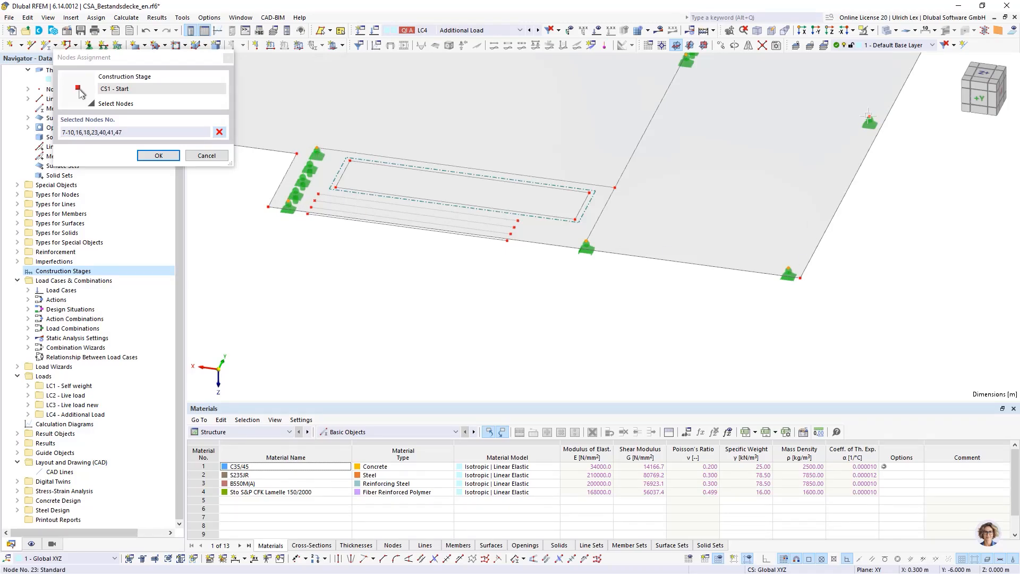
scroll(795, 140, down, 3)
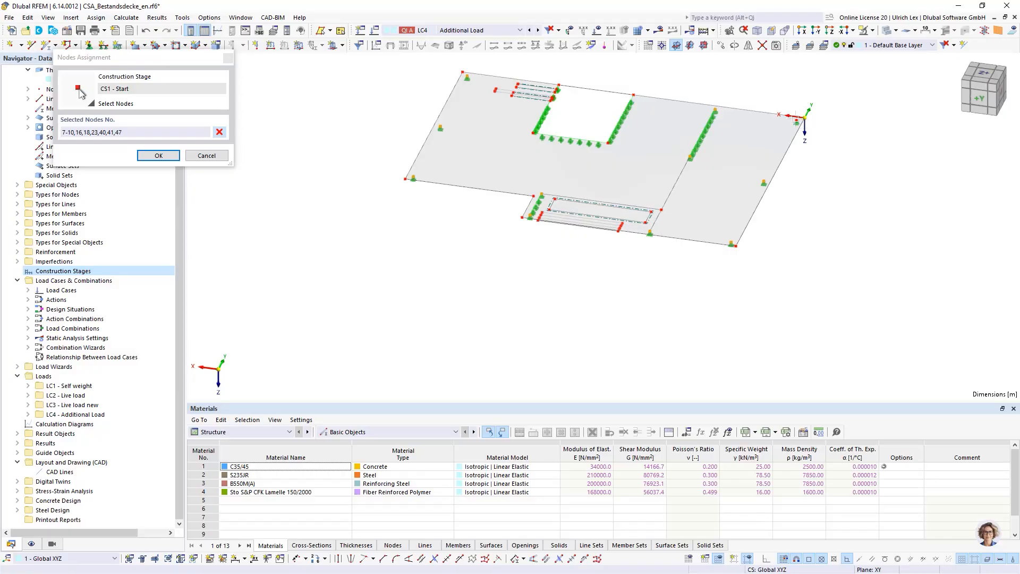
click(796, 120)
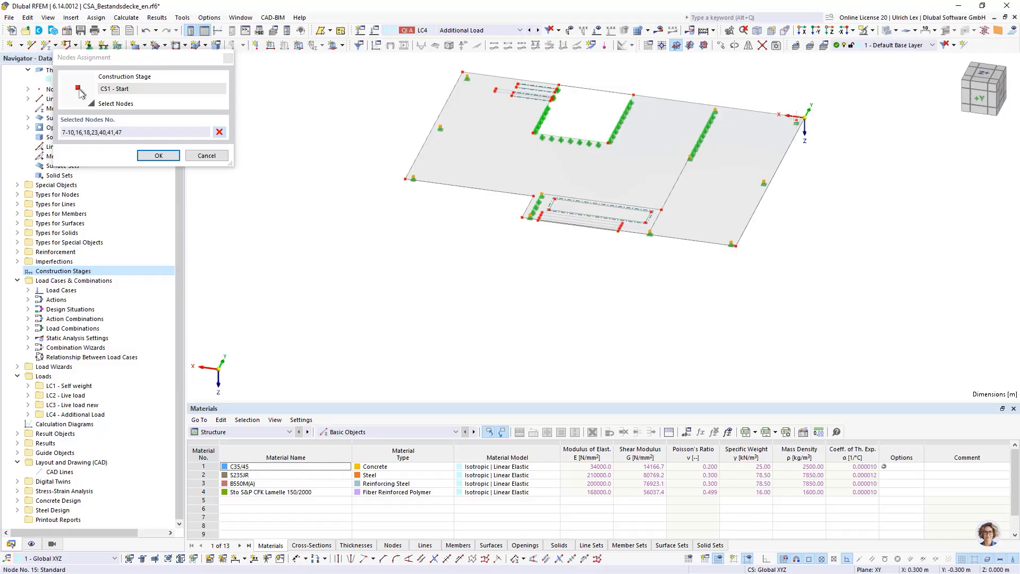
click(157, 156)
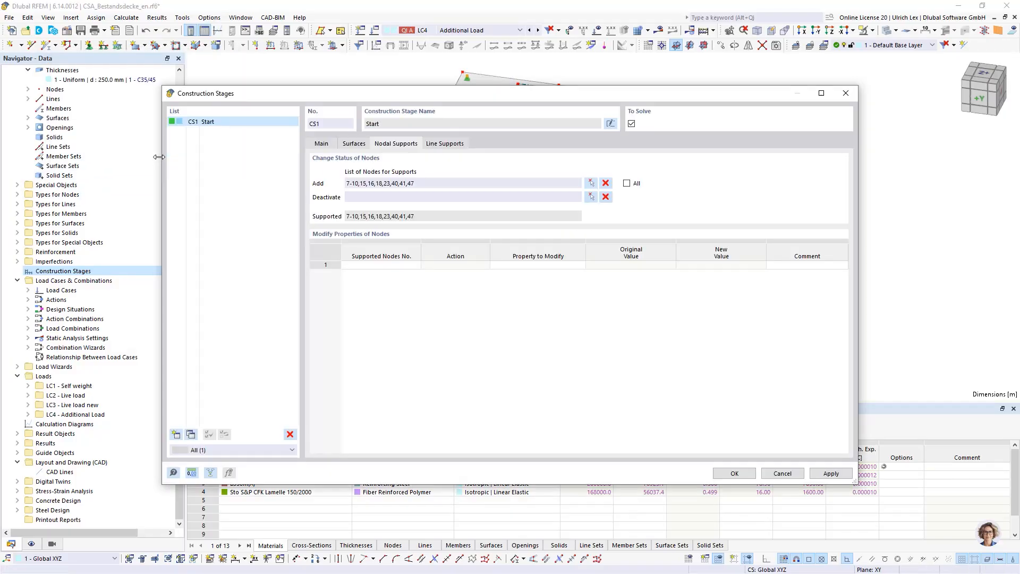
Step: Add line supports on lines 7-9, 47 and 49 around the U-shaped recess to CS1, and save the construction stage
click(445, 144)
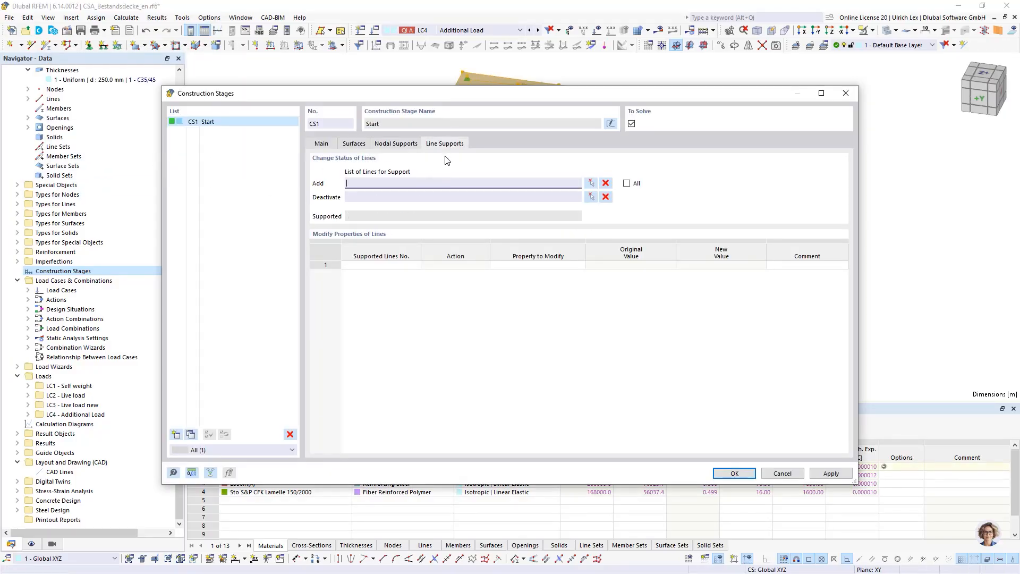
click(590, 182)
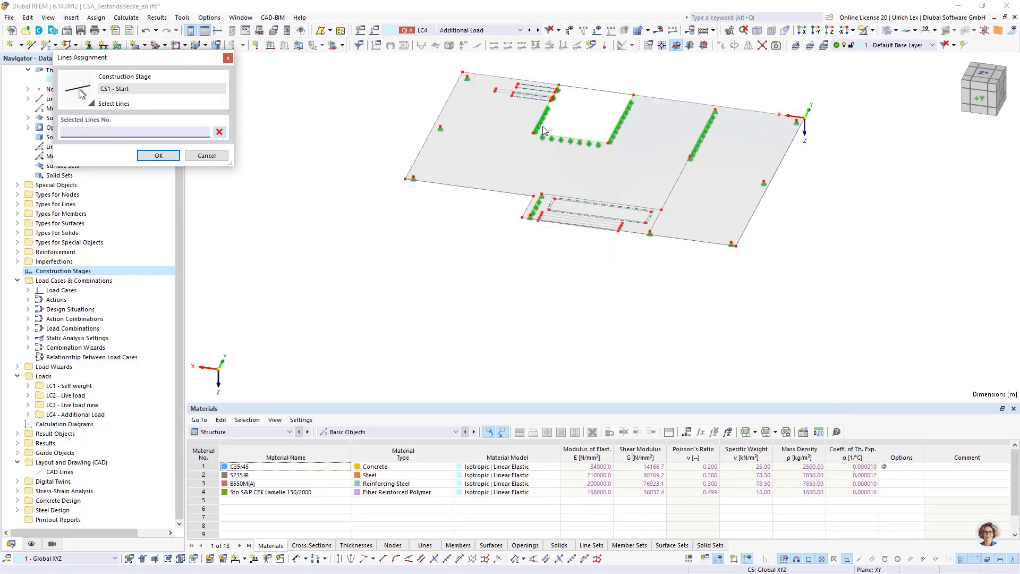
click(543, 129)
scroll(558, 109, up, 4)
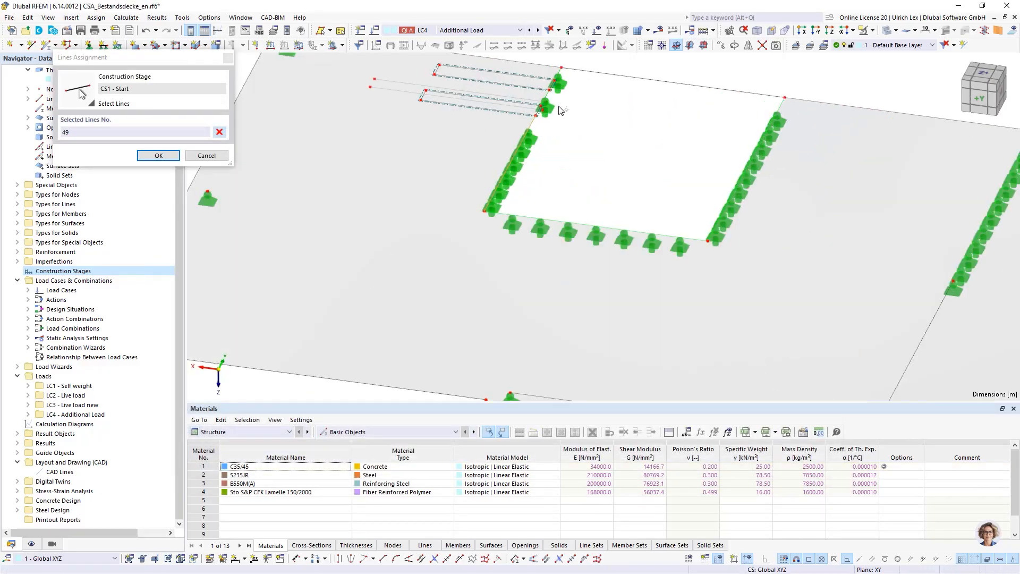
click(546, 97)
click(558, 73)
click(605, 223)
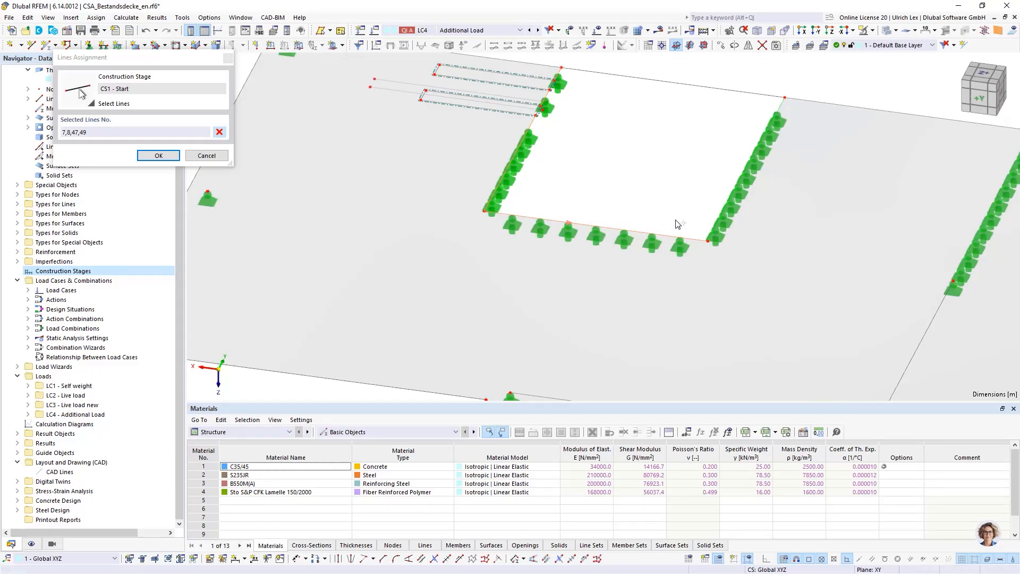
click(719, 218)
scroll(719, 218, down, 4)
scroll(563, 260, up, 4)
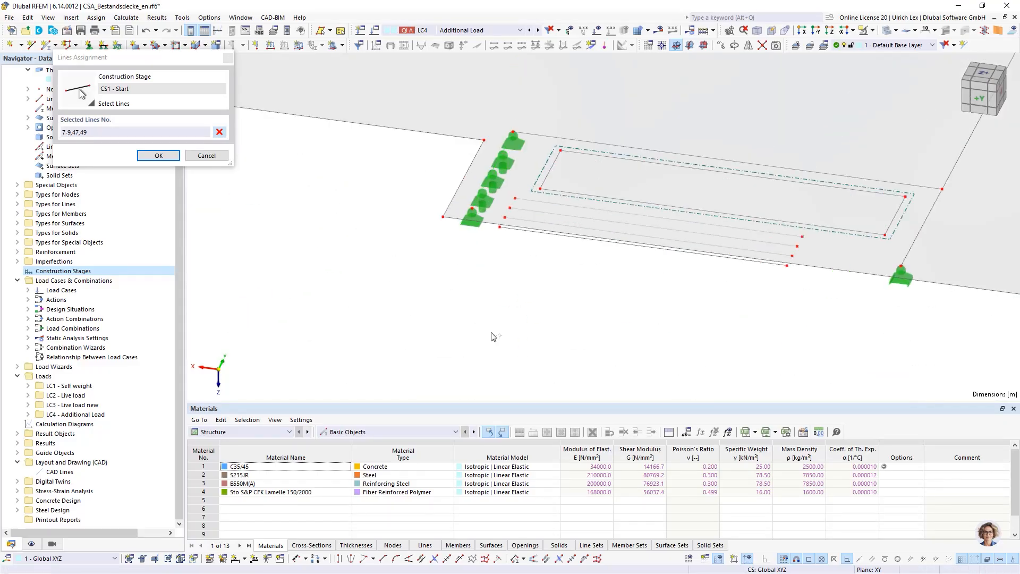
click(160, 155)
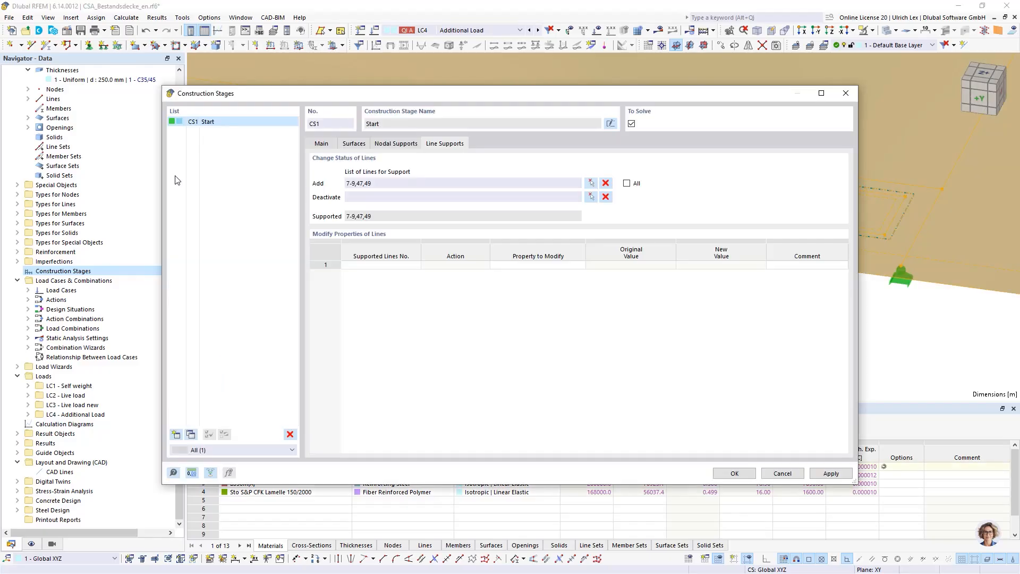
click(319, 144)
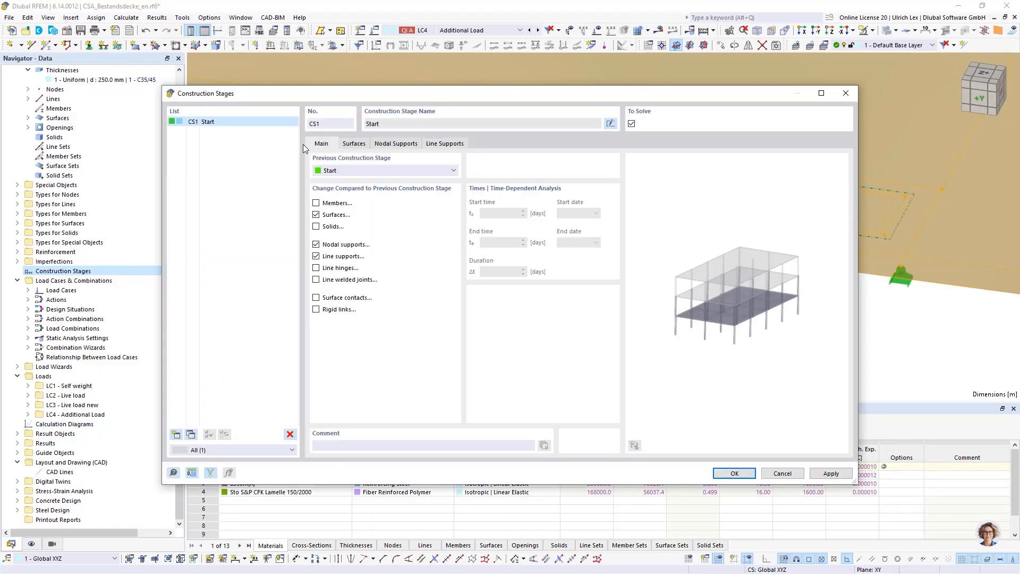
click(738, 473)
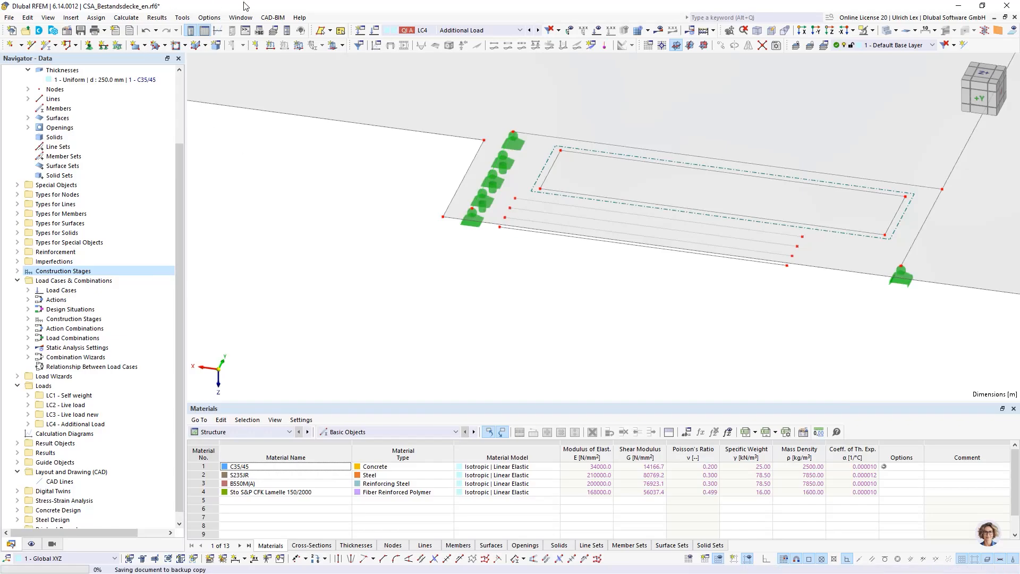
Step: Display construction stage CS1 and examine its slab surfaces, nodal supports and line supports from several sides
click(507, 32)
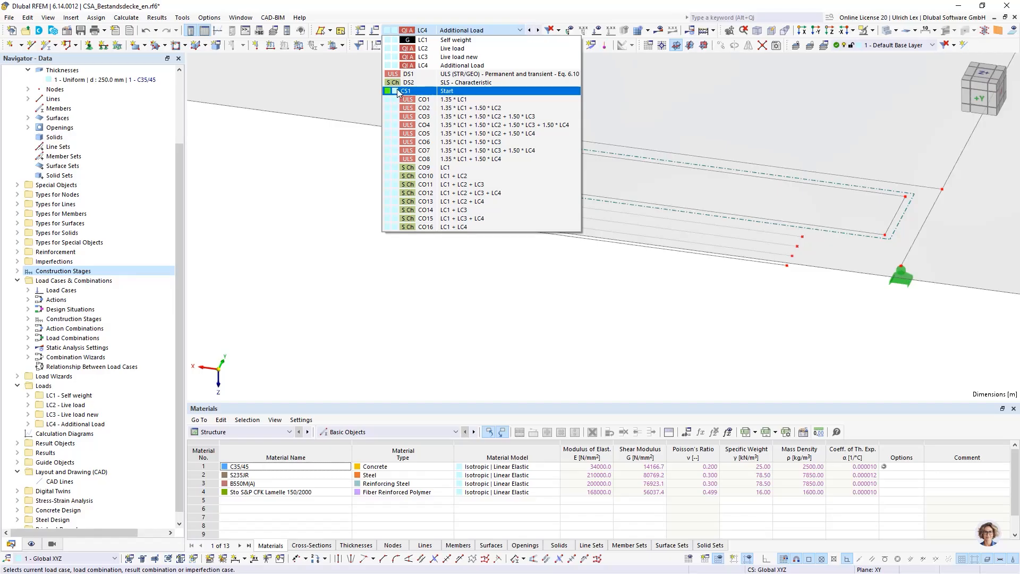
click(496, 91)
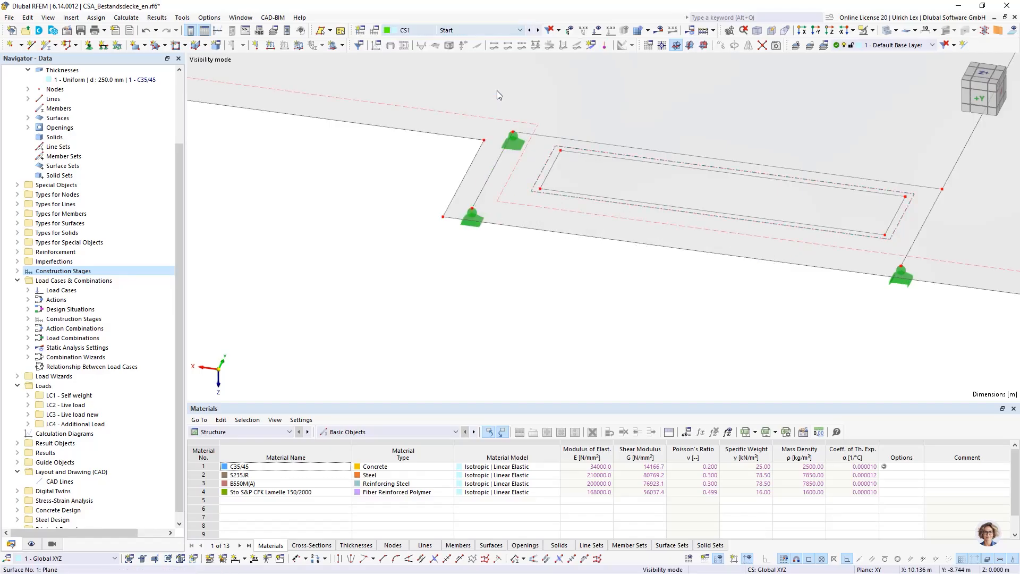
scroll(365, 218, down, 4)
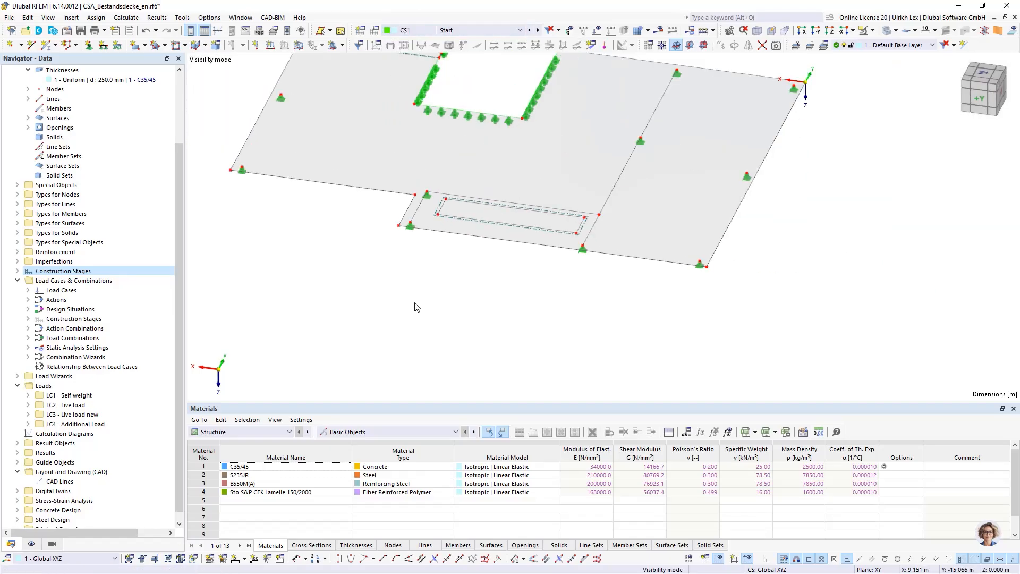
scroll(416, 307, down, 2)
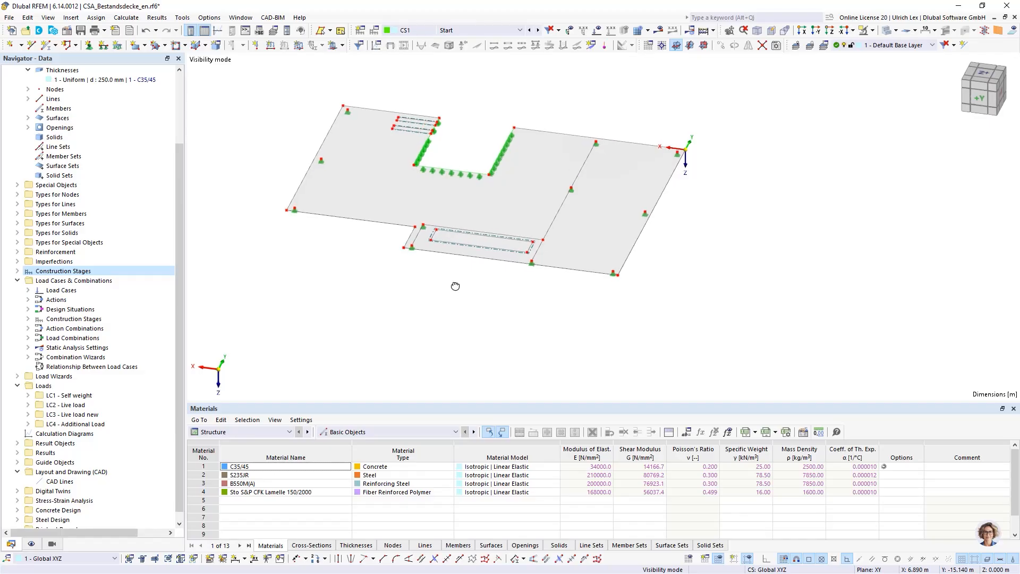
ctrl+middle_drag(455, 286, 421, 289)
scroll(420, 139, up, 1)
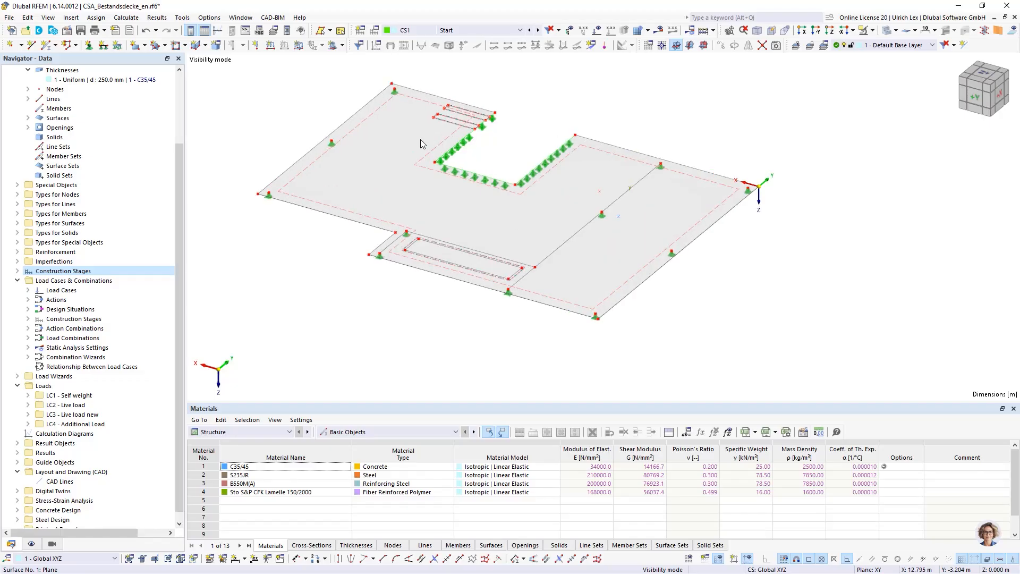
scroll(664, 171, up, 5)
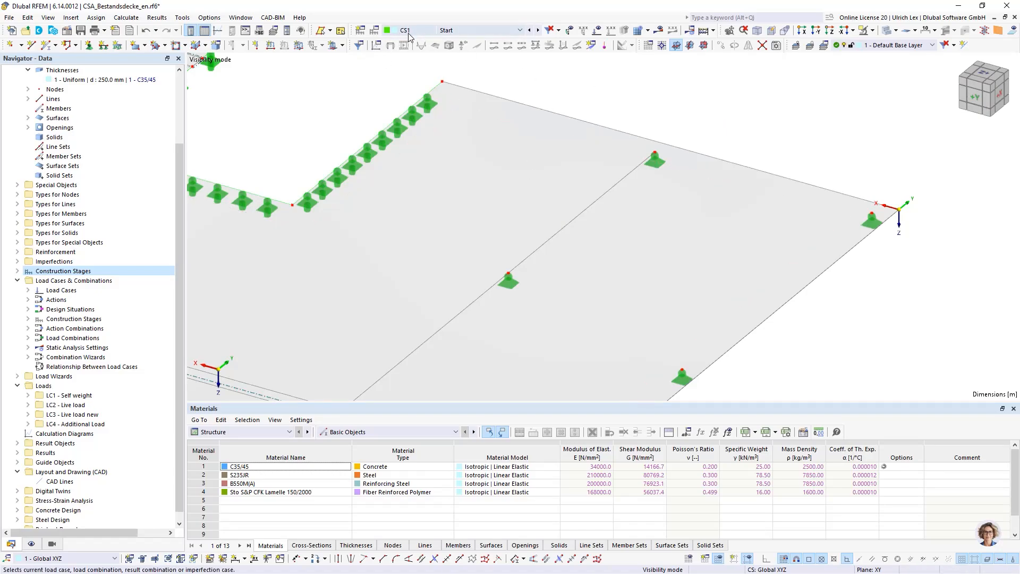
scroll(711, 138, down, 5)
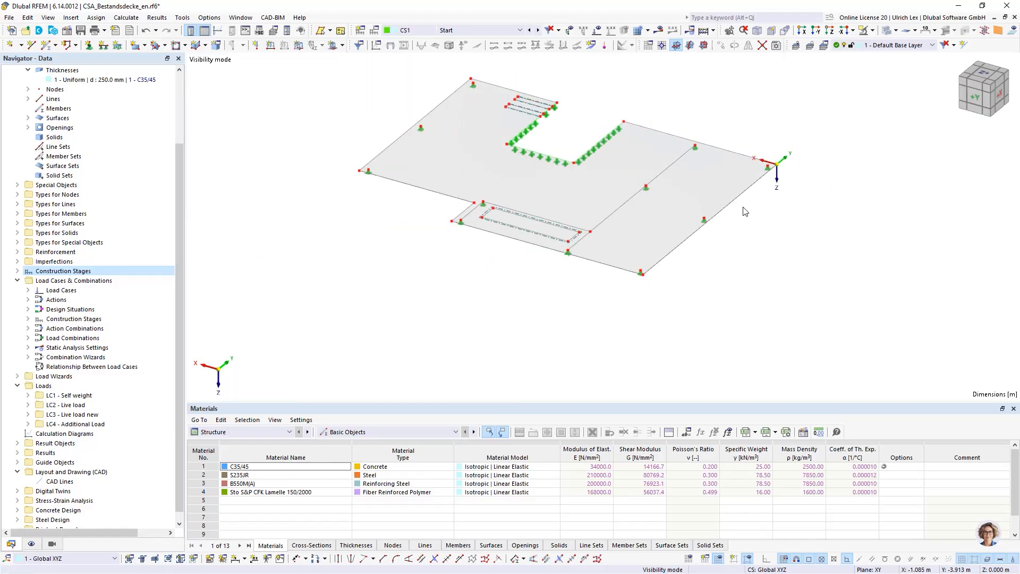
ctrl+middle_drag(341, 273, 374, 282)
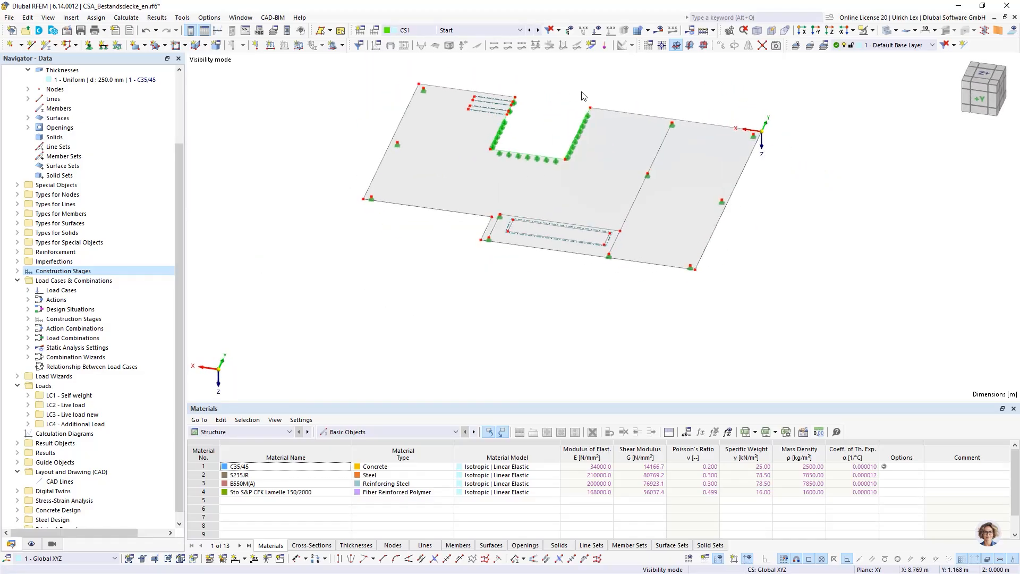
scroll(597, 103, up, 3)
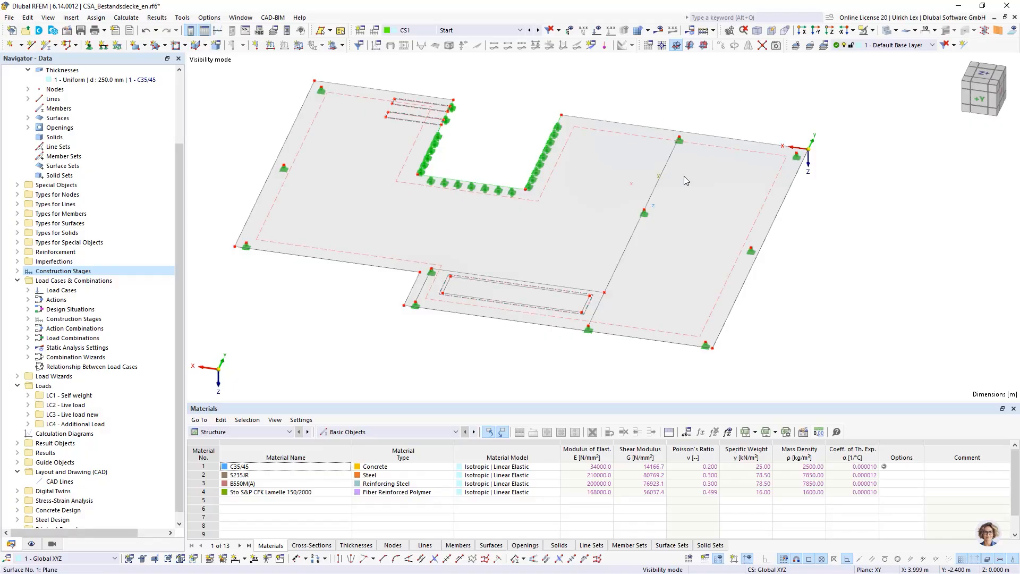
scroll(494, 281, down, 2)
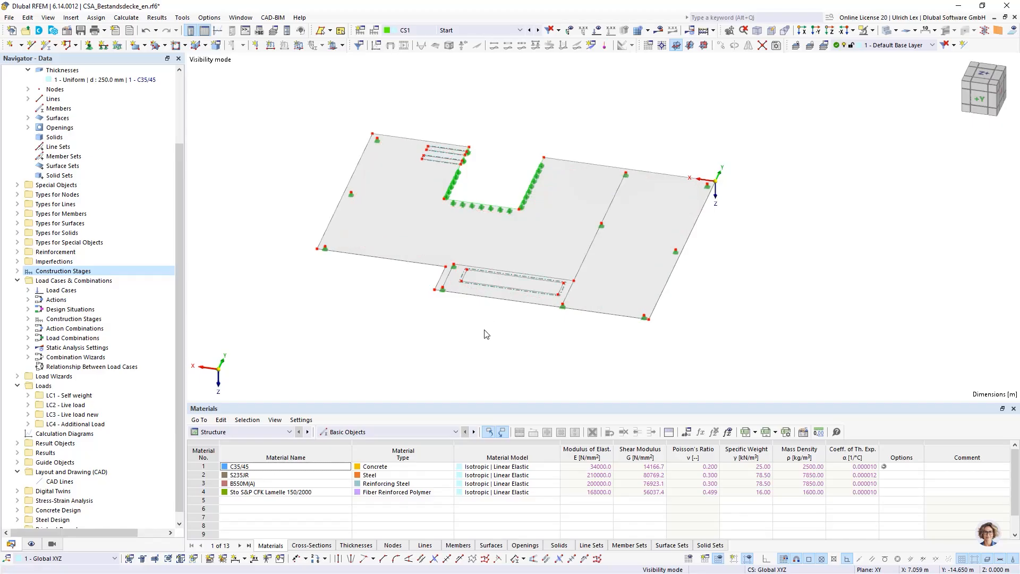
ctrl+middle_drag(485, 271, 656, 322)
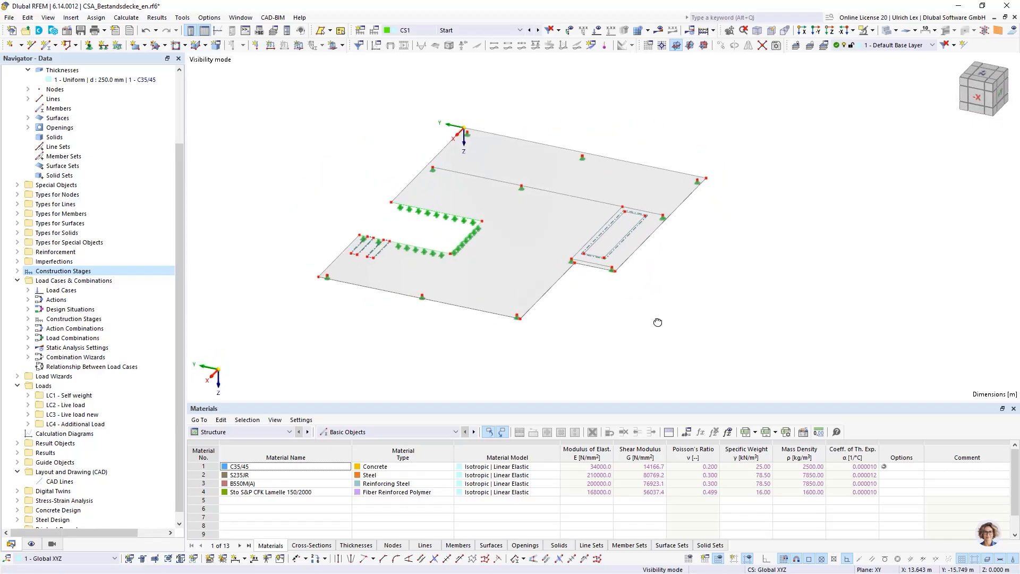
Step: Switch the model display from construction stage CS1 to load case LC1 Self weight
scroll(701, 229, up, 2)
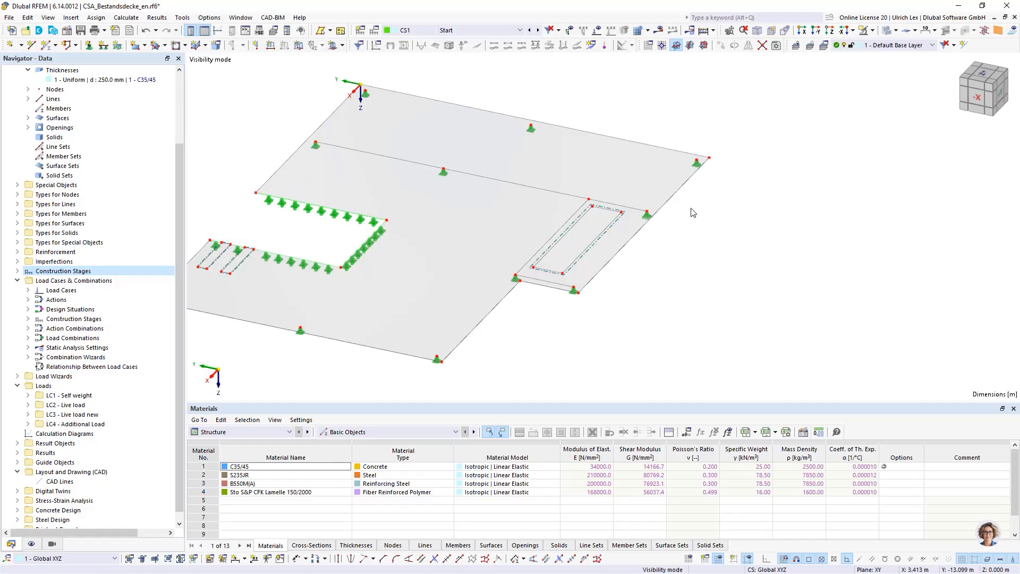
click(470, 31)
click(473, 41)
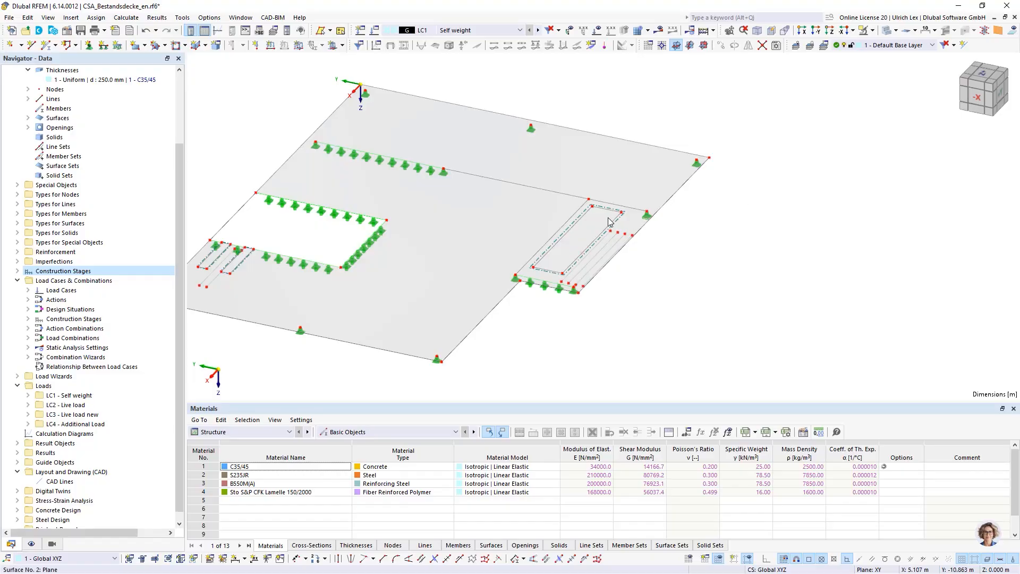
Step: Create beam members with cross-section IPE 400 in S235JR on lines 36, 43 and 44, along the inner wall line and beside the rectangular edge area
scroll(553, 195, up, 2)
click(560, 190)
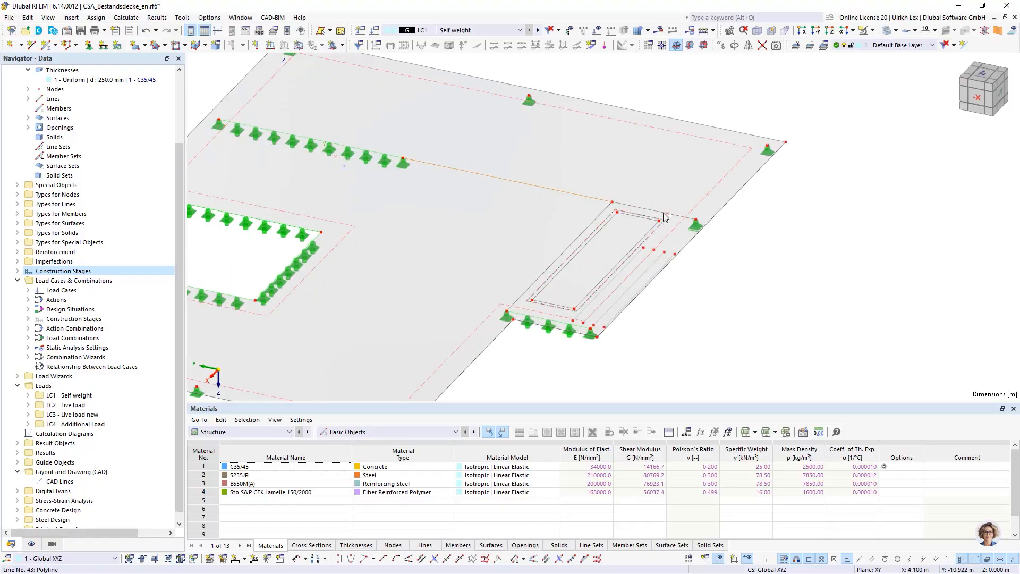
ctrl+click(663, 212)
right_click(581, 240)
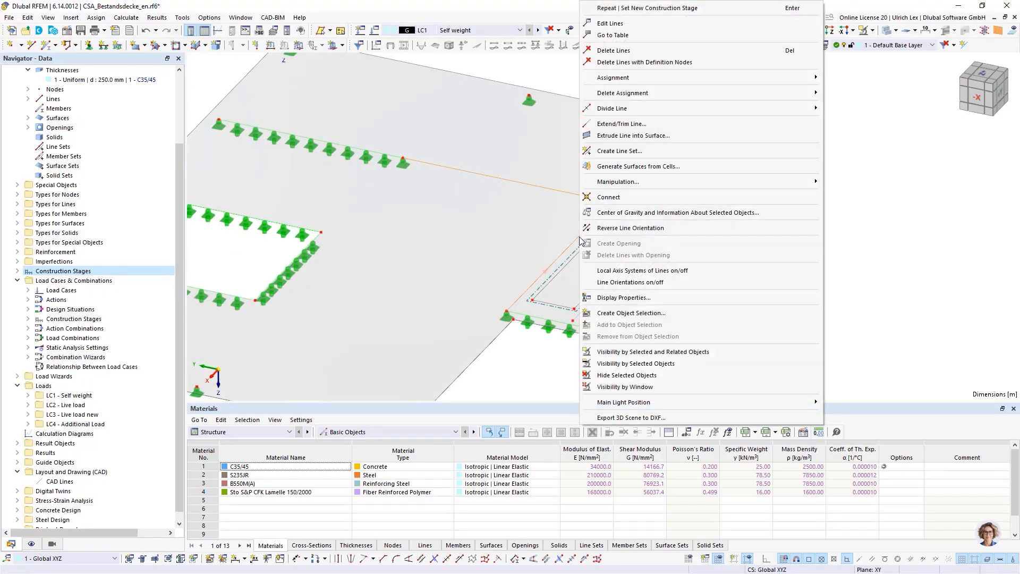
click(633, 27)
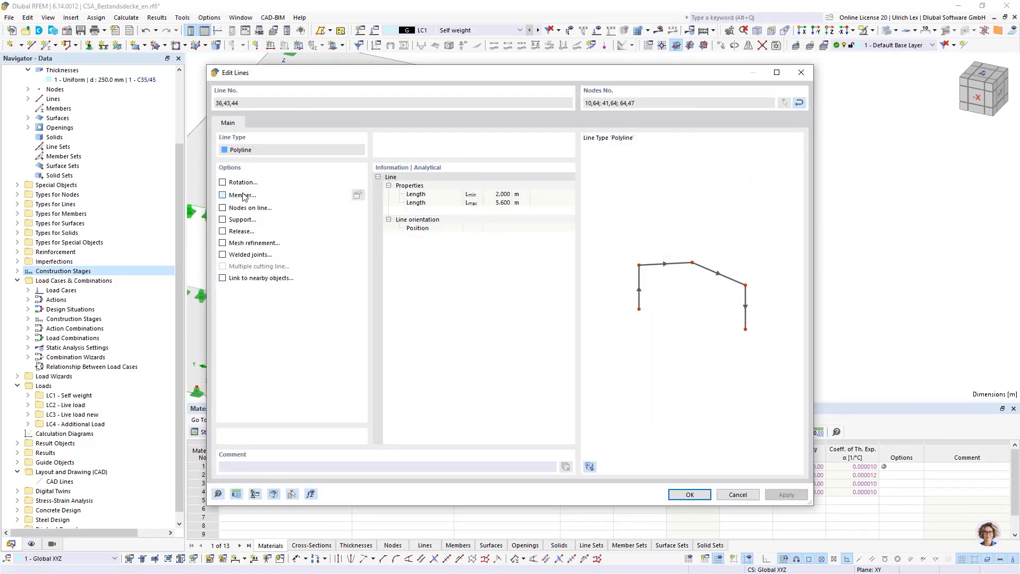
click(222, 195)
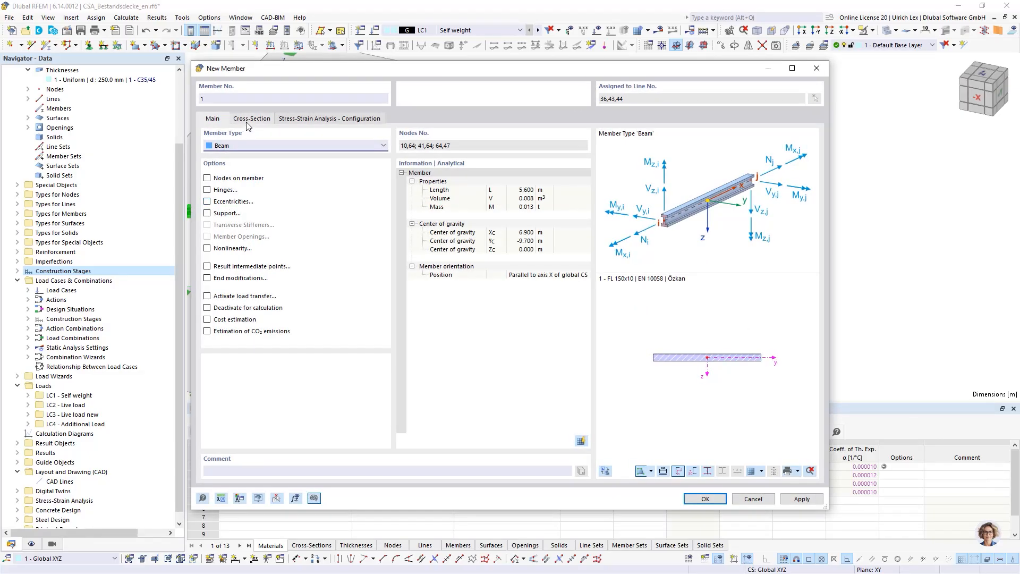
click(249, 119)
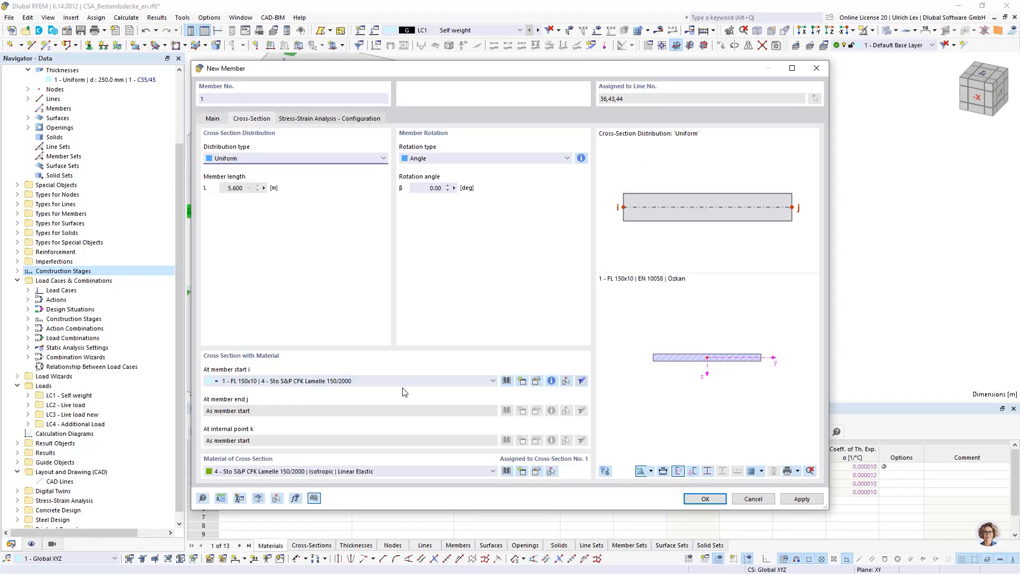
click(438, 379)
click(394, 404)
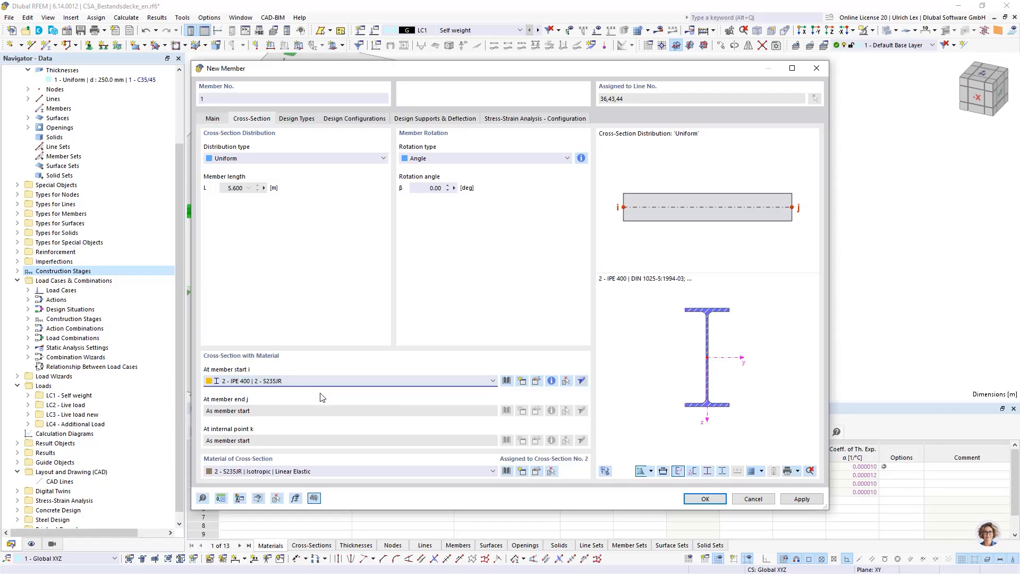
click(700, 502)
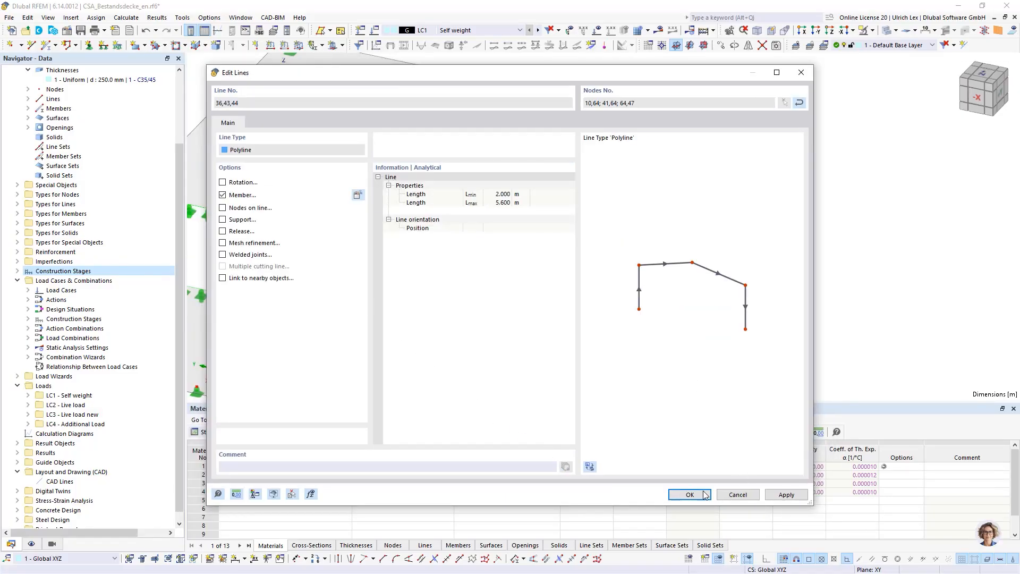
click(689, 494)
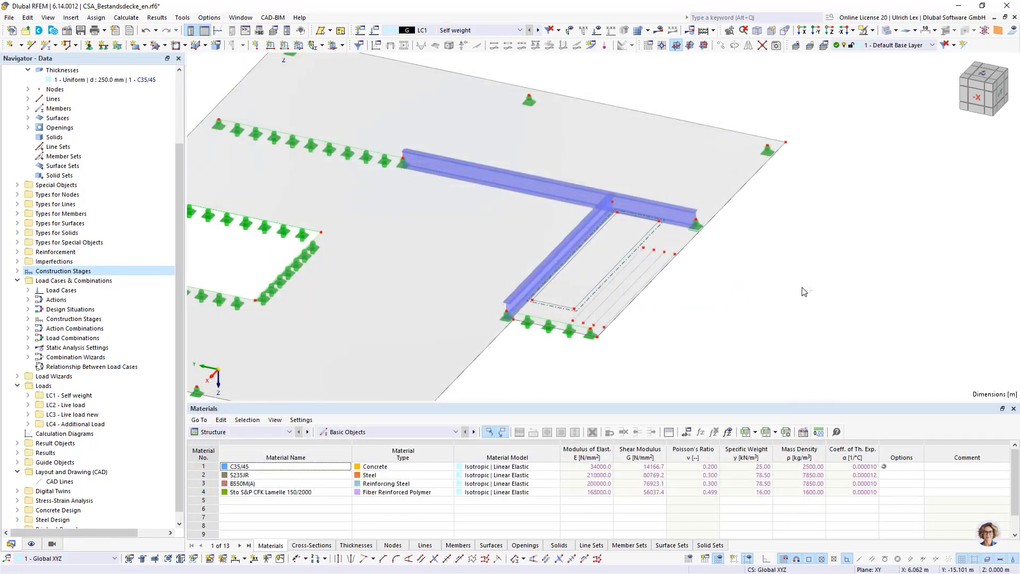
Step: Activate eccentricities for the three IPE 400 beams and define a new one at member start, relative to the cross-section and aligned middle-top
scroll(804, 292, down, 2)
ctrl+middle_drag(829, 326, 566, 279)
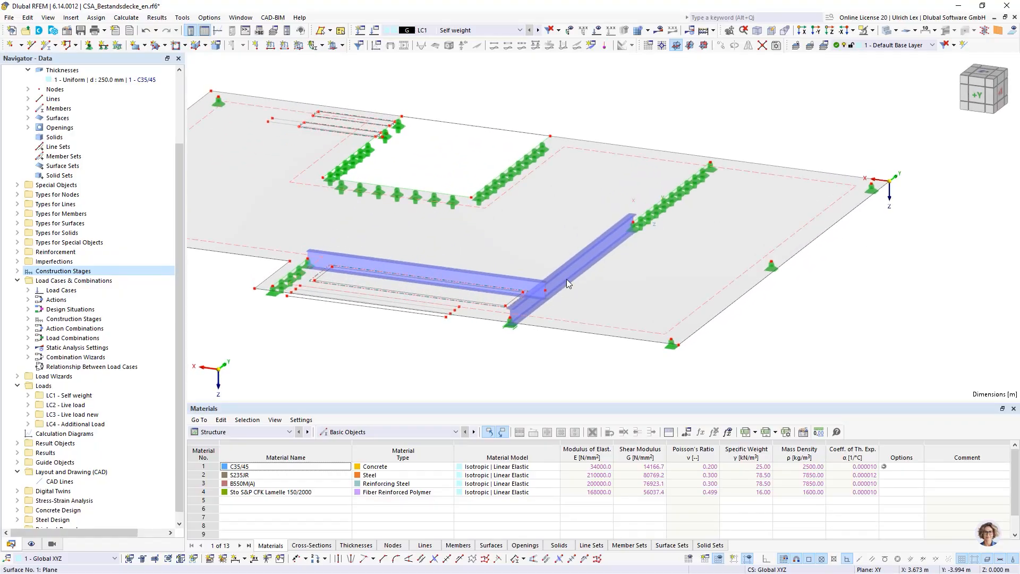
right_click(527, 283)
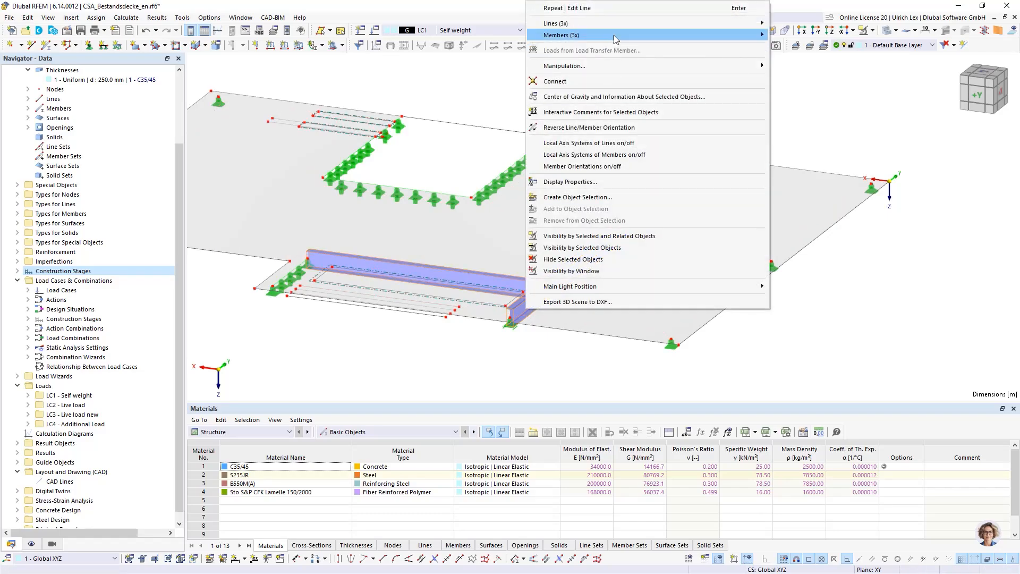
mouse_move(744, 34)
click(807, 40)
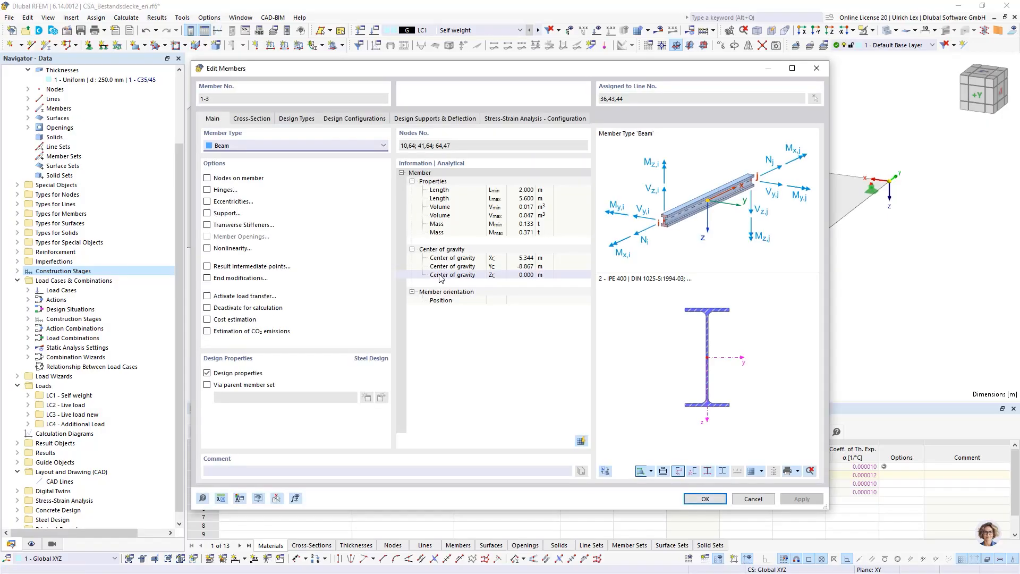
click(207, 201)
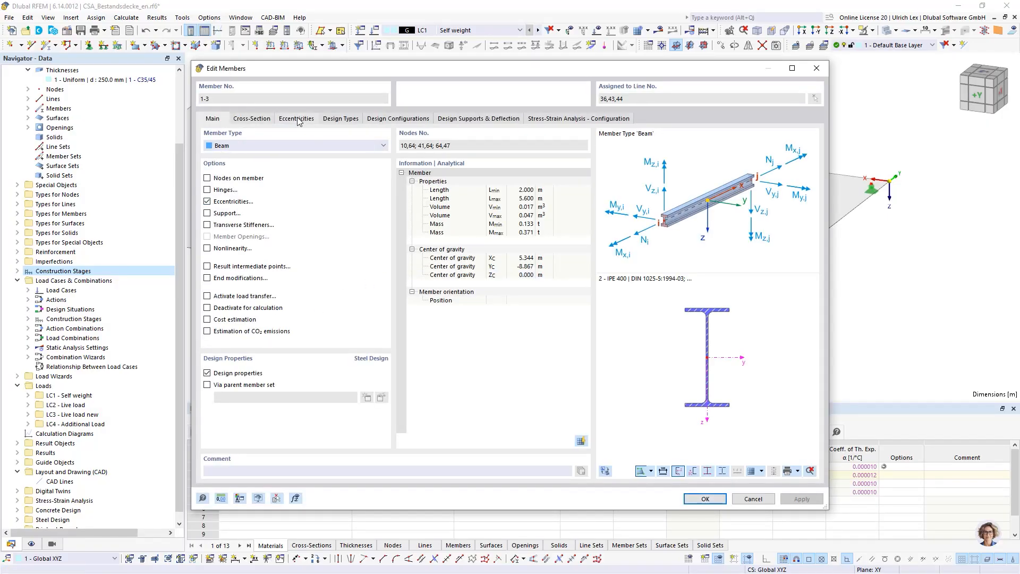
click(299, 120)
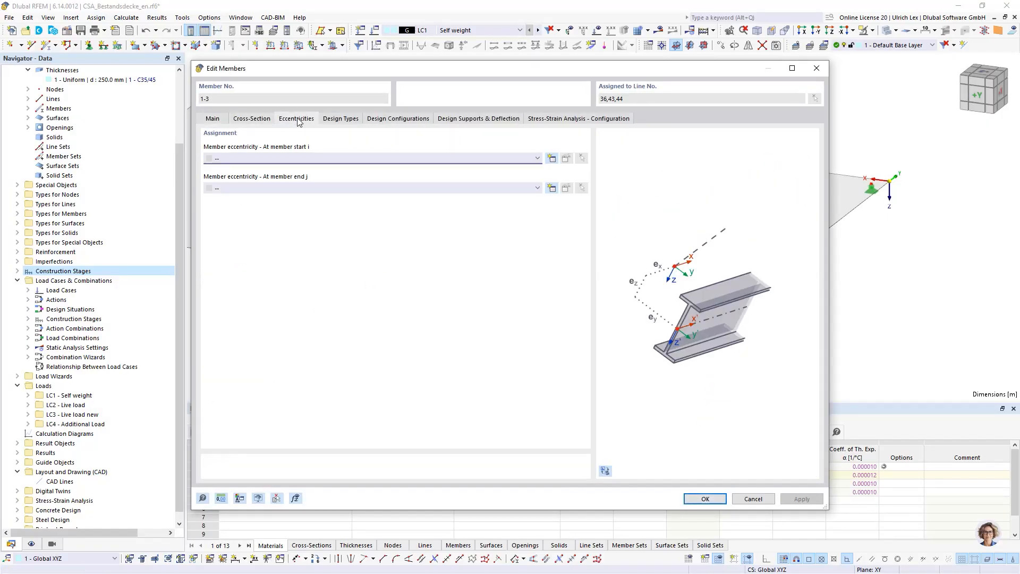
click(552, 158)
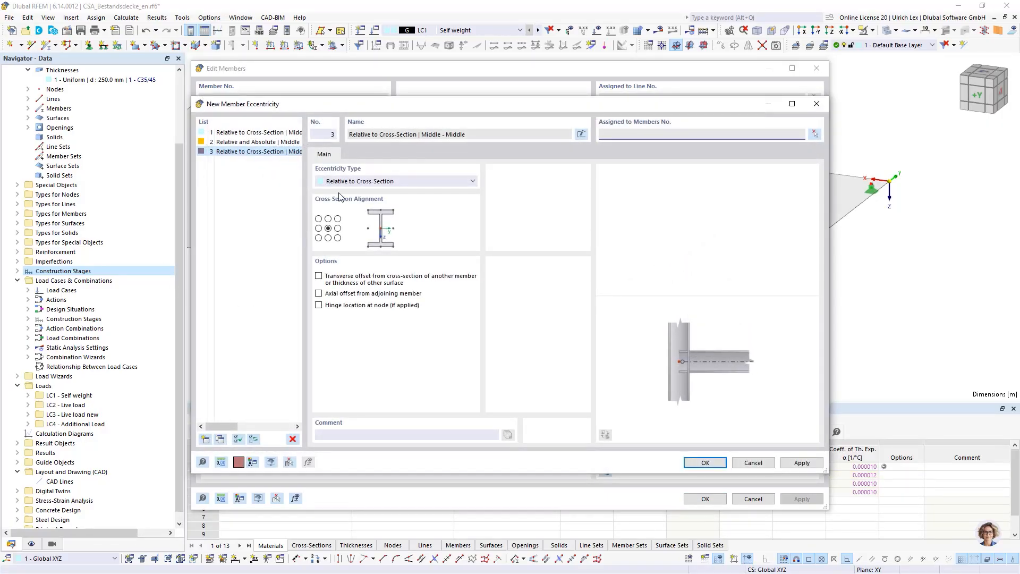
click(328, 219)
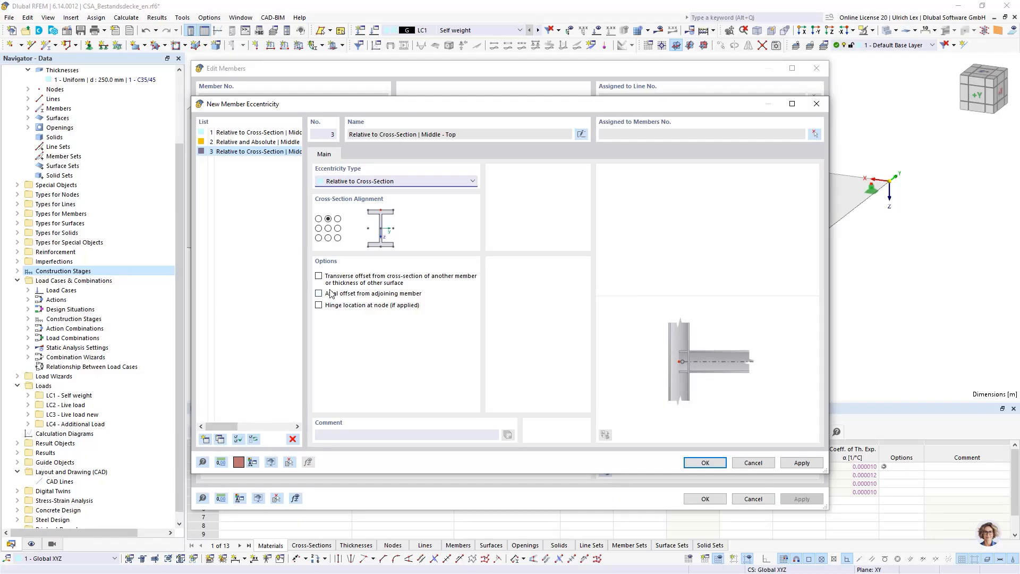
Step: Add a transverse offset from the thickness of surface 1 with the axis offset at its bottom, and save the member eccentricity
click(318, 276)
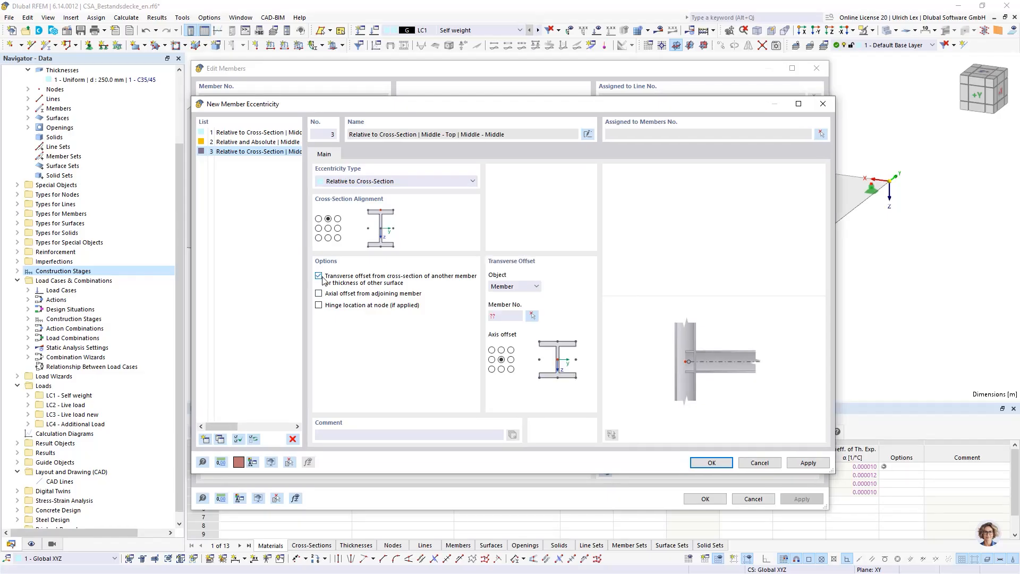
click(534, 287)
click(527, 300)
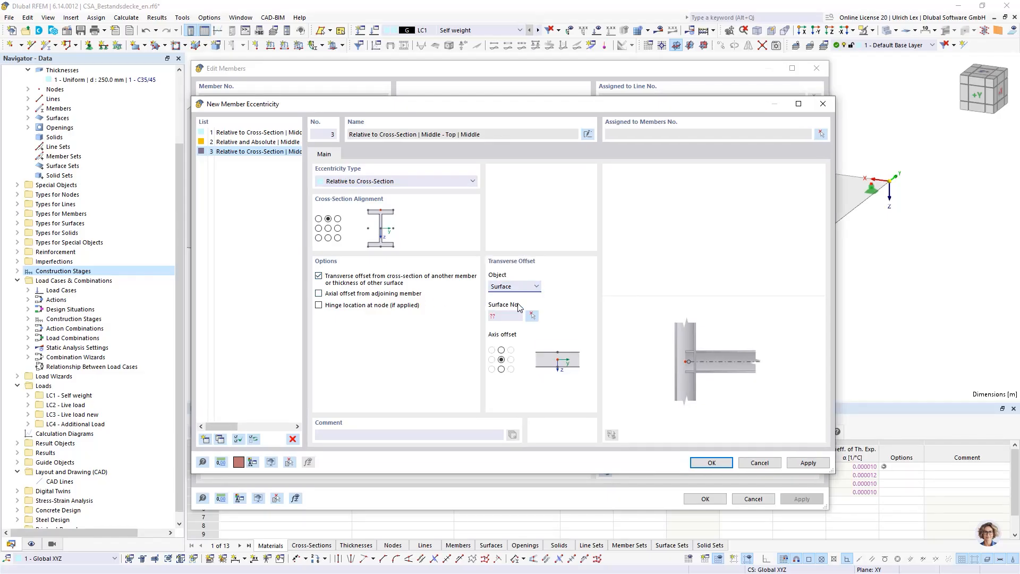
click(530, 316)
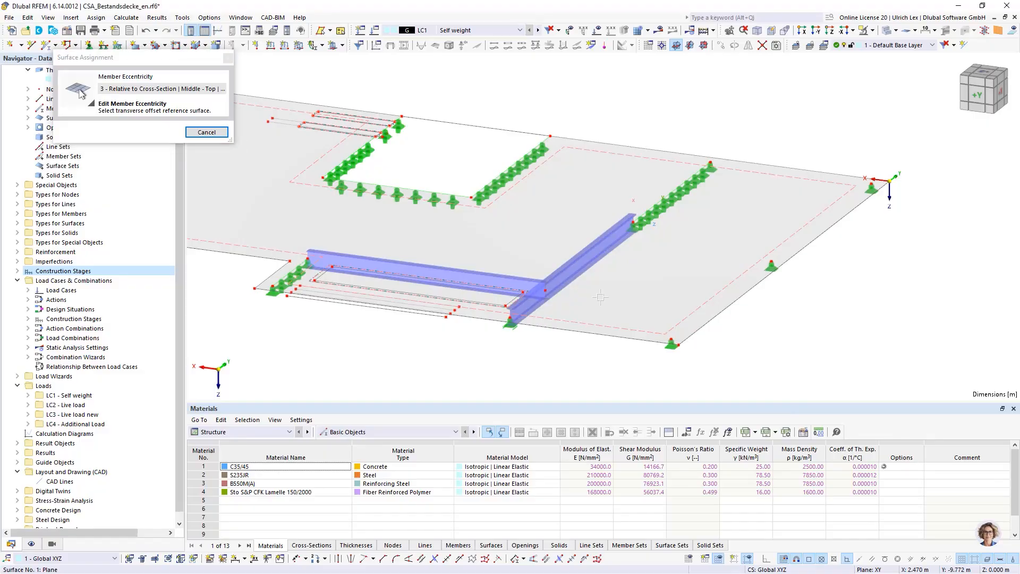
click(244, 194)
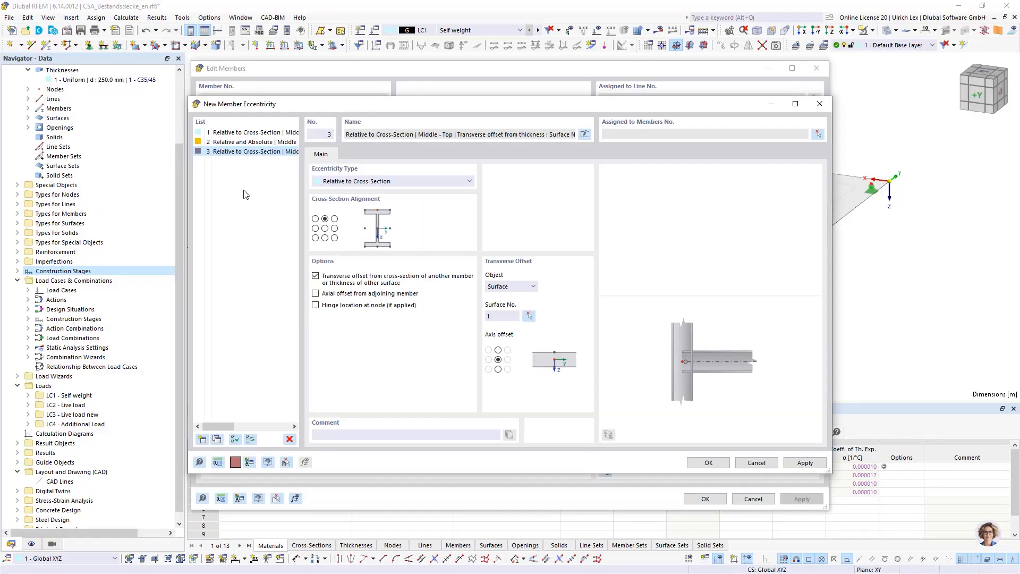
click(498, 369)
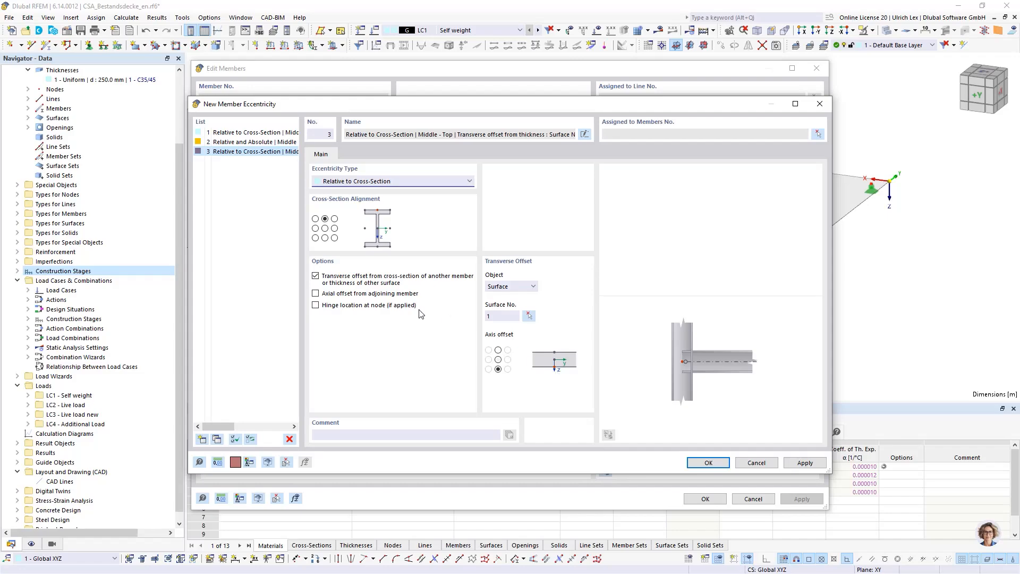
click(708, 462)
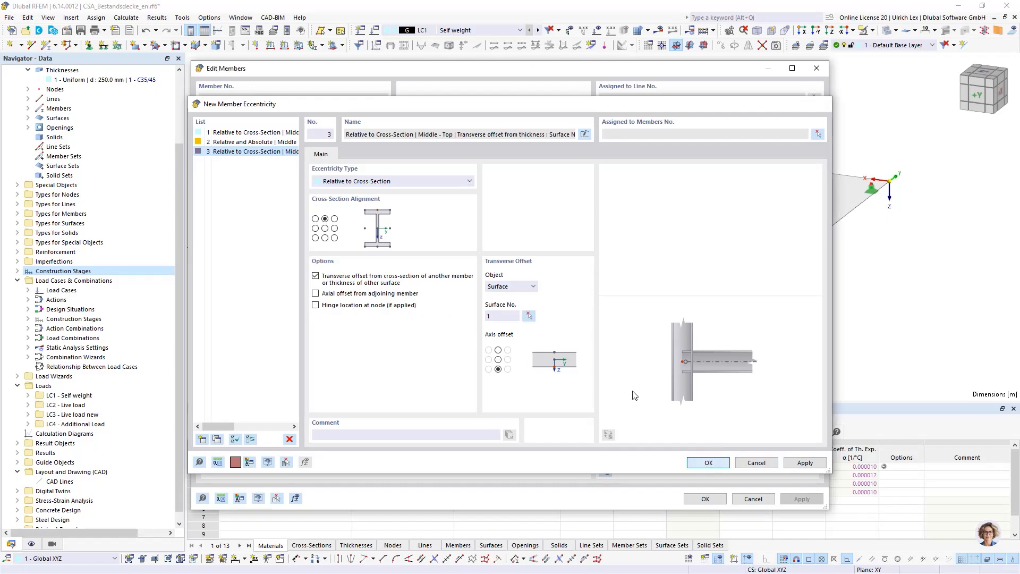
Step: Assign the same surface 1 bottom eccentricity to member end j of the three beams and apply the member changes
click(317, 188)
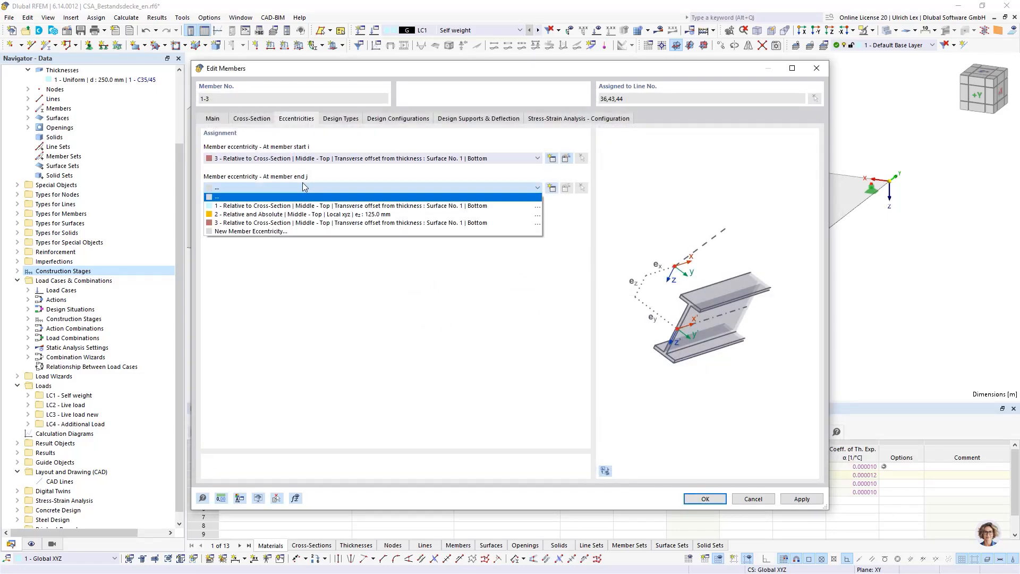
click(260, 212)
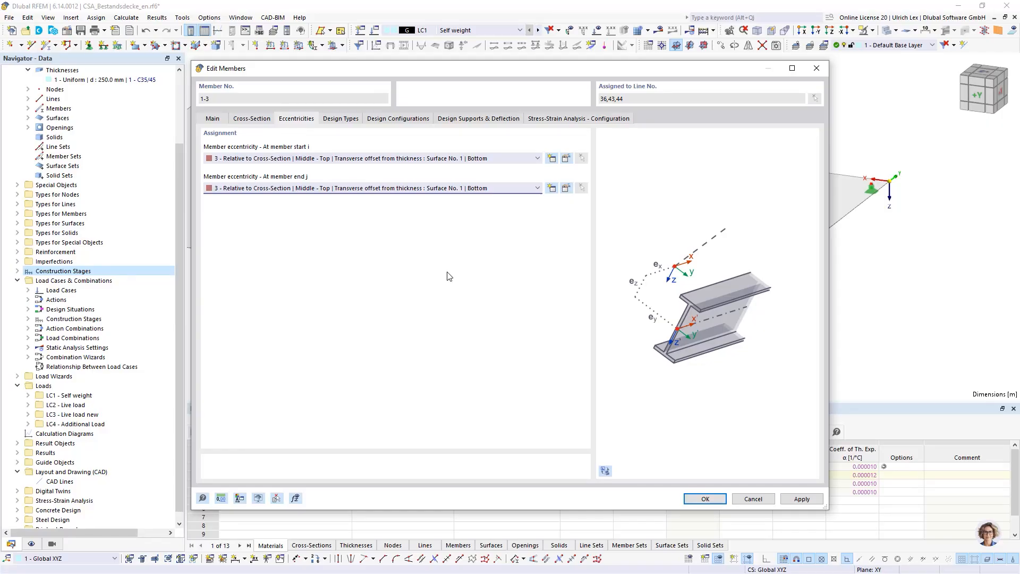
click(704, 498)
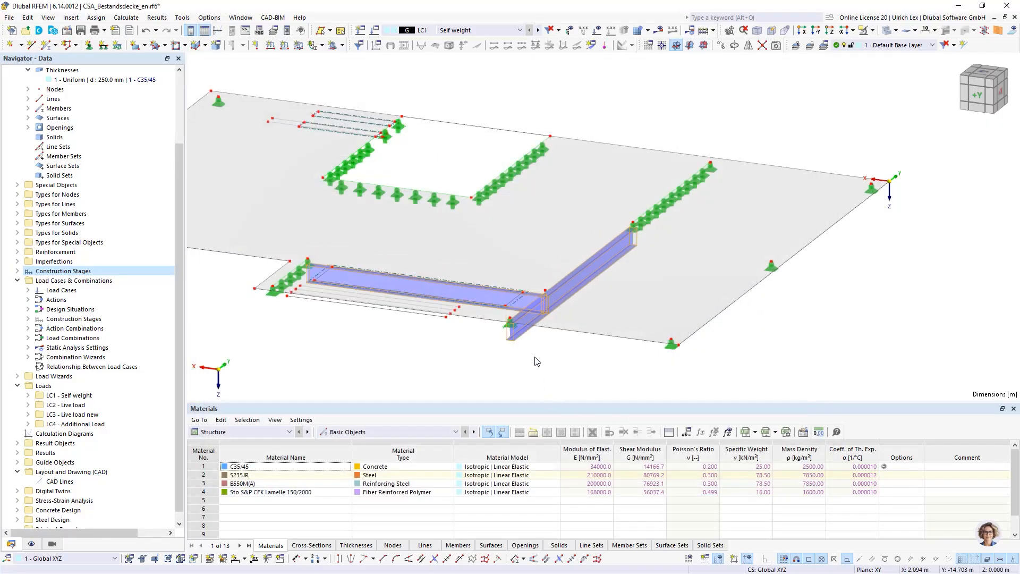
Step: Examine the steel beams from several sides to check their position beneath the slab and at the supports
click(530, 369)
ctrl+middle_drag(543, 378, 566, 342)
scroll(544, 254, up, 1)
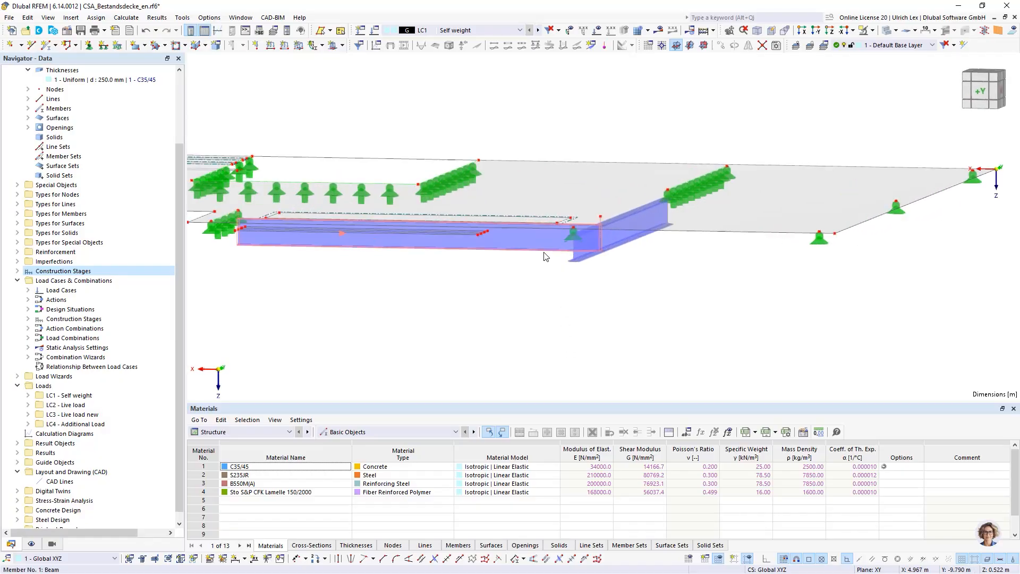
scroll(603, 240, up, 2)
scroll(737, 222, down, 2)
ctrl+middle_drag(729, 288, 797, 313)
scroll(807, 305, down, 3)
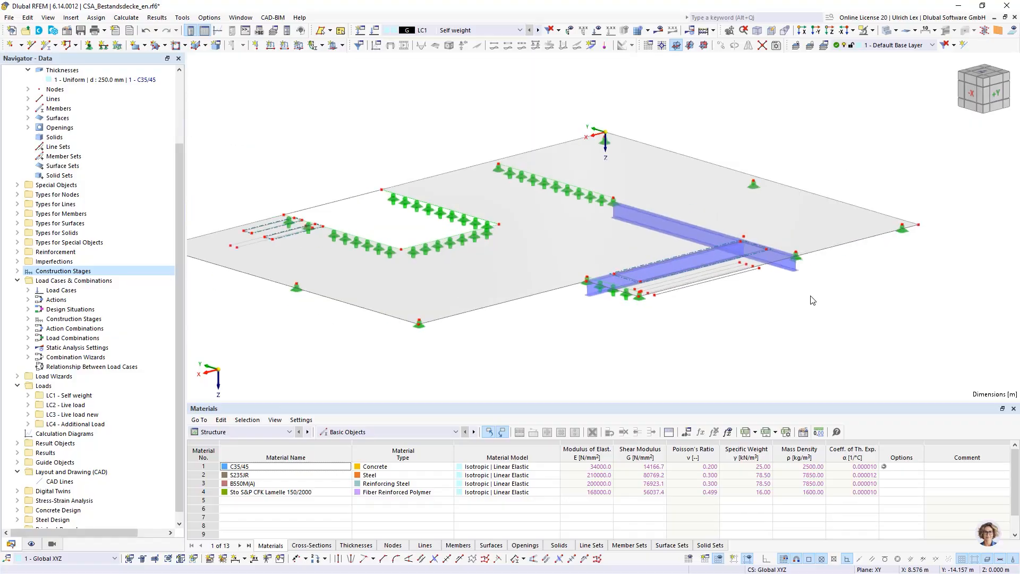
scroll(831, 290, up, 4)
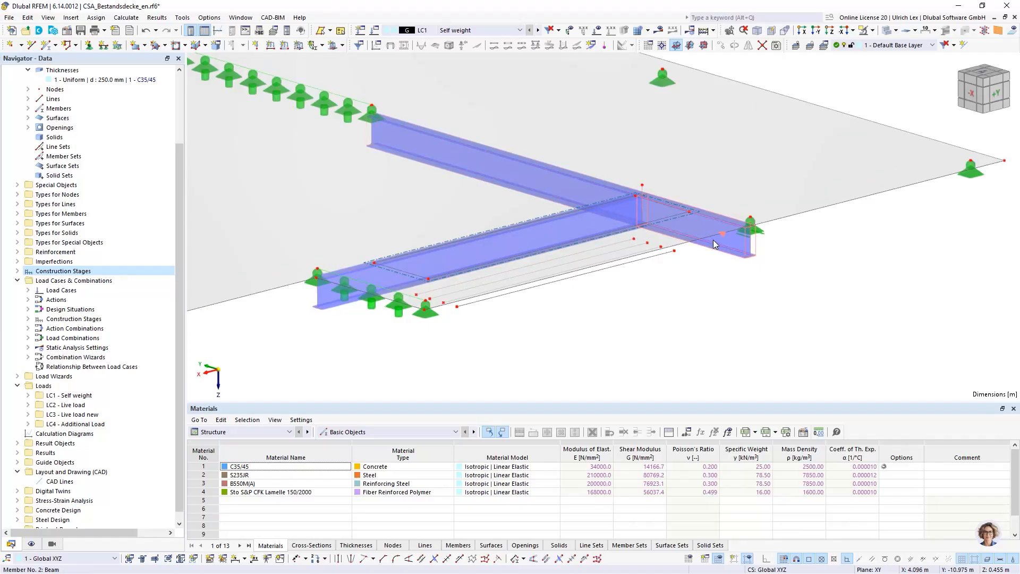
mouse_move(713, 240)
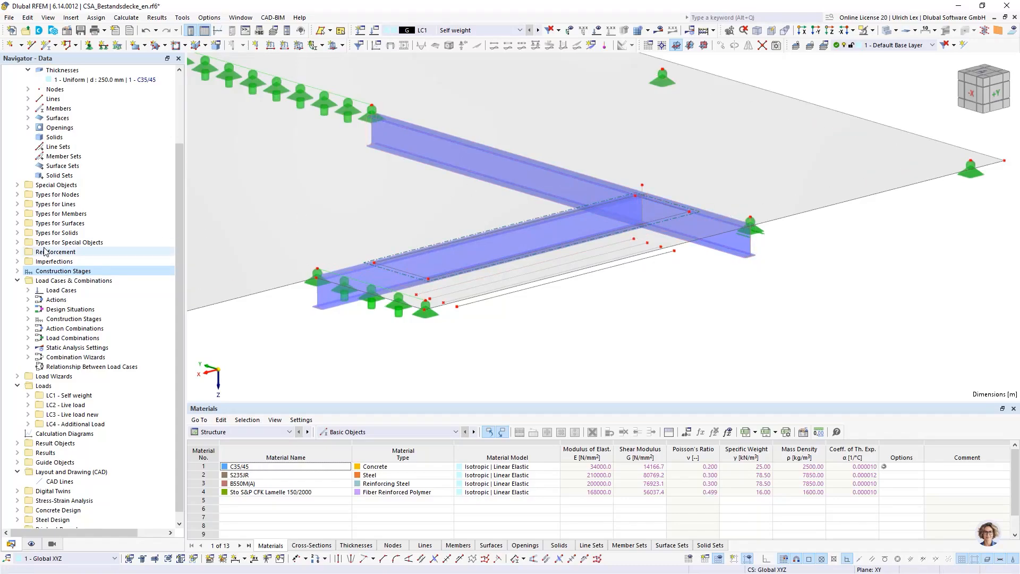
Step: Create a new line release and assign it to lines 36, 43 and 44 along the three steel beams
scroll(46, 254, down, 1)
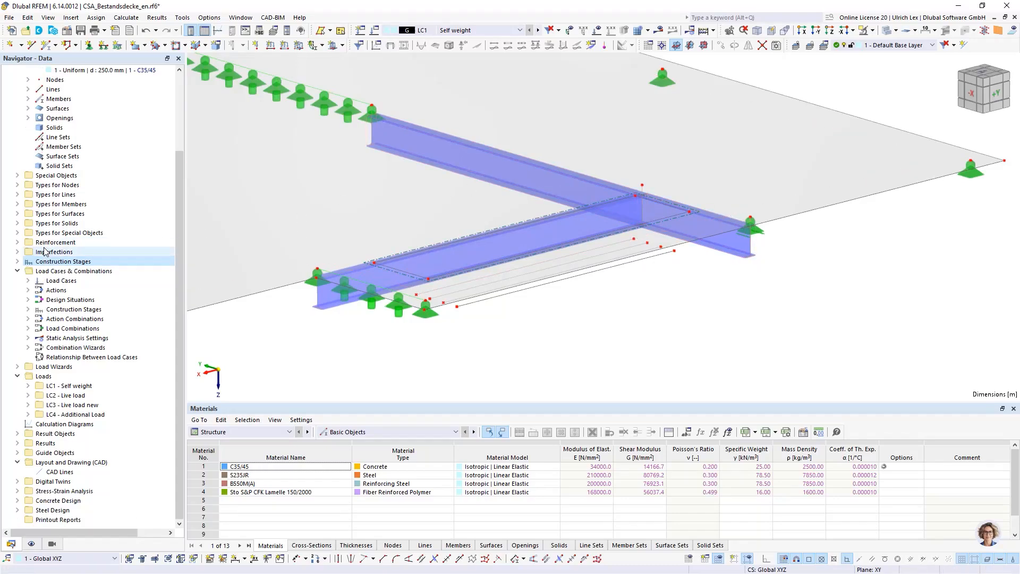
click(17, 175)
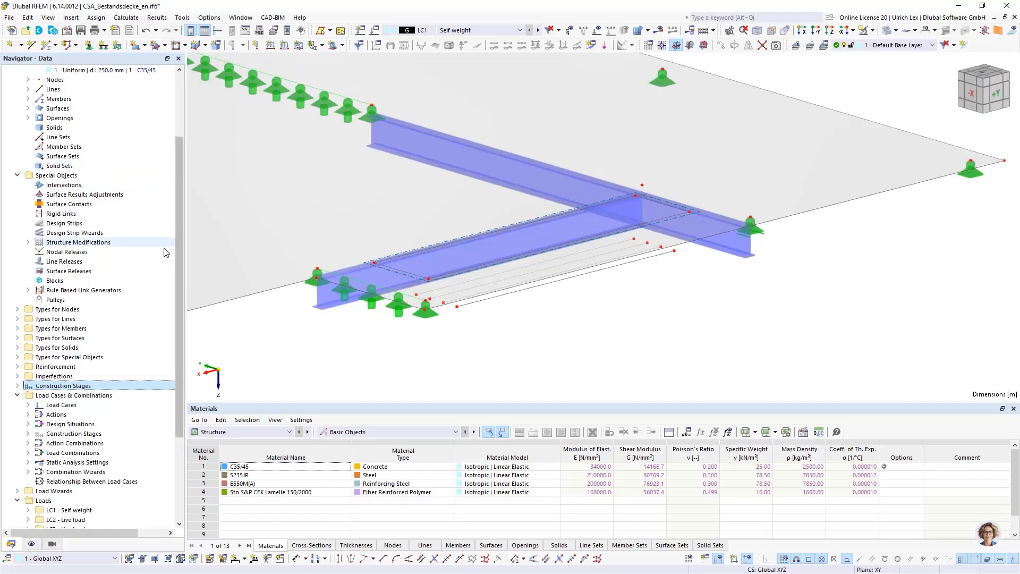
click(59, 263)
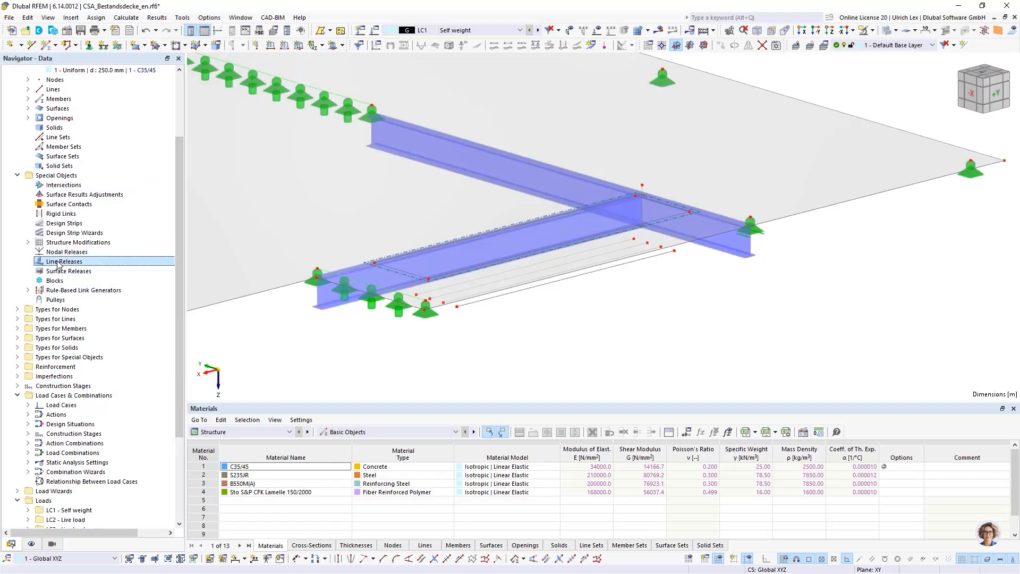
right_click(60, 263)
click(114, 283)
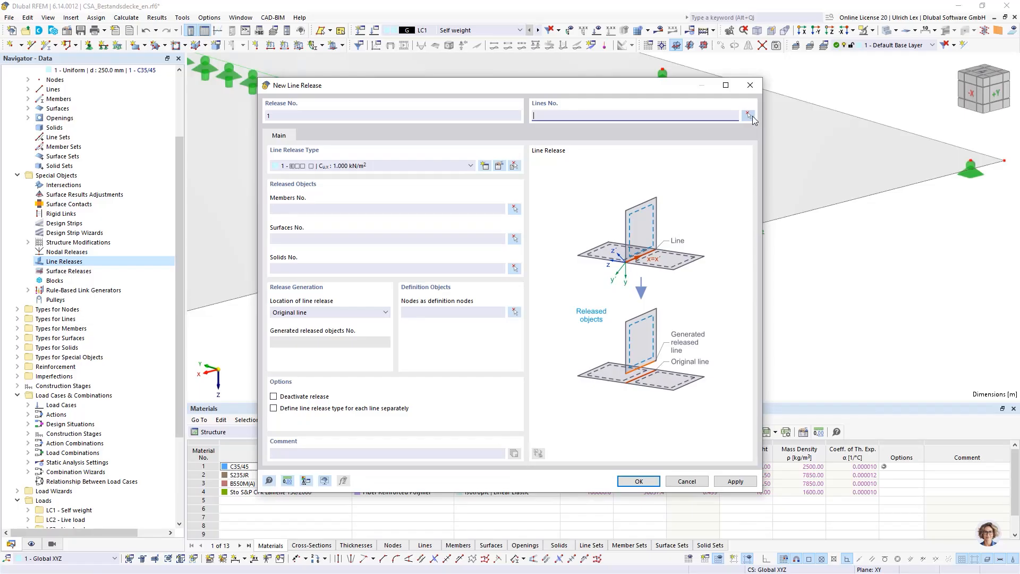
click(748, 115)
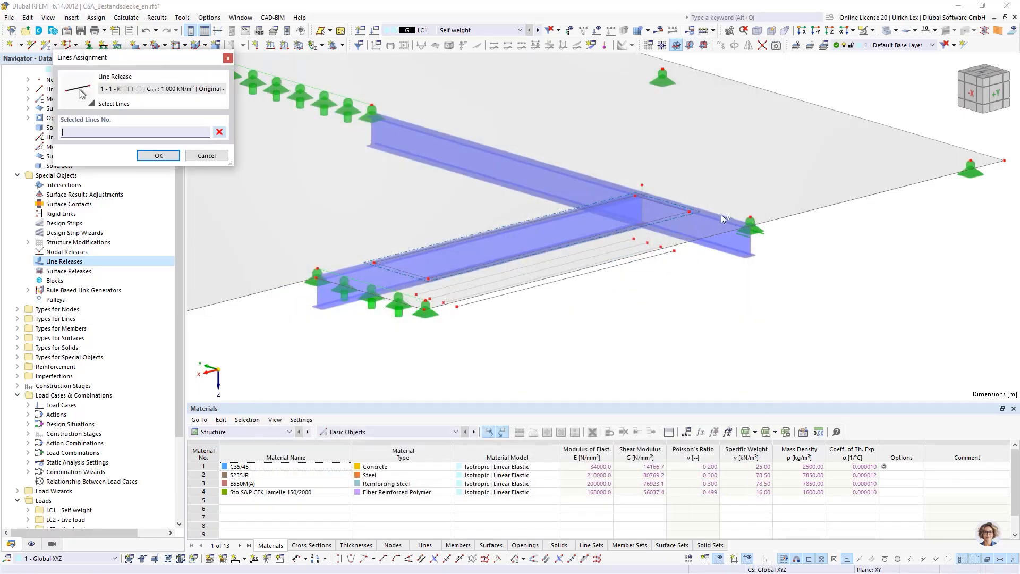
click(724, 213)
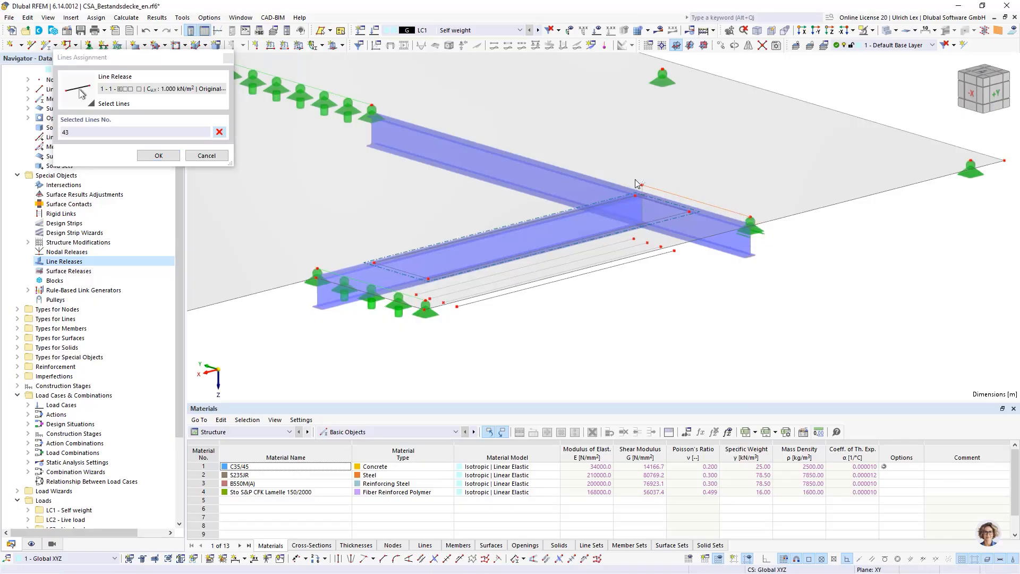
click(627, 181)
click(631, 189)
click(158, 156)
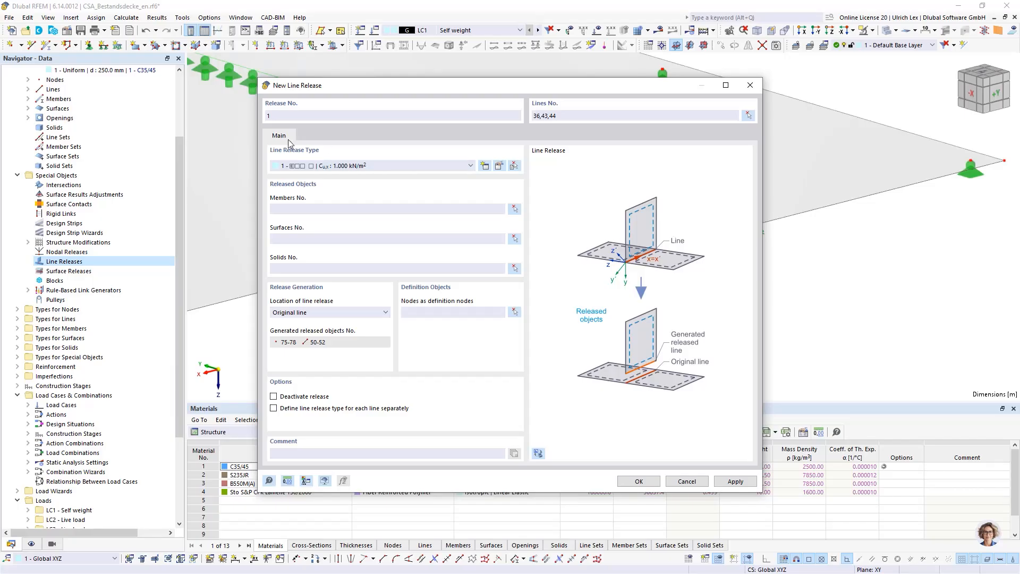
Step: Accept line release type 1 with a 1.000 kN/m² spring, set the three IPE 400 beams as released members, and save the line release
double_click(274, 164)
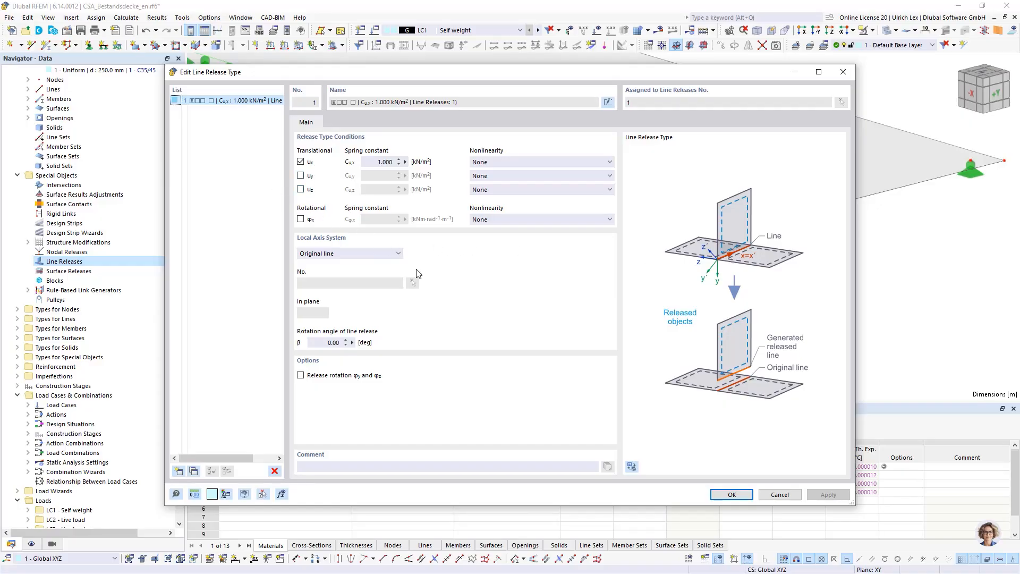
click(732, 494)
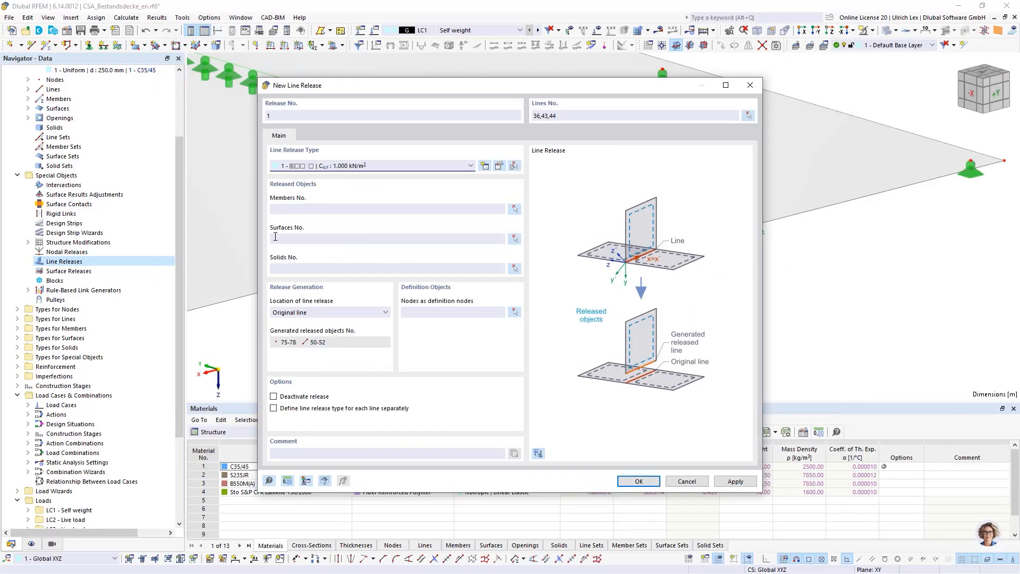
click(514, 209)
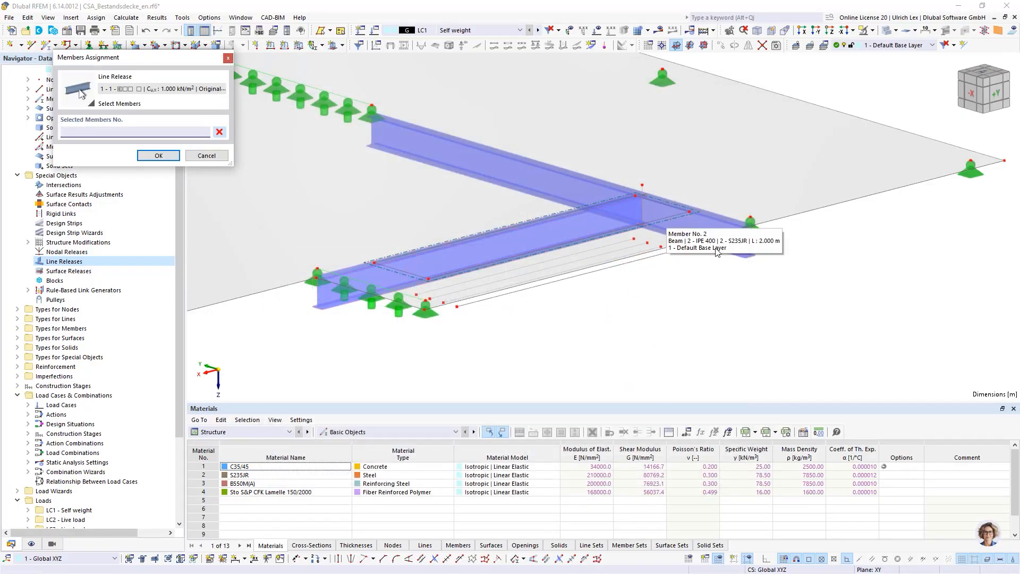
click(746, 254)
click(569, 225)
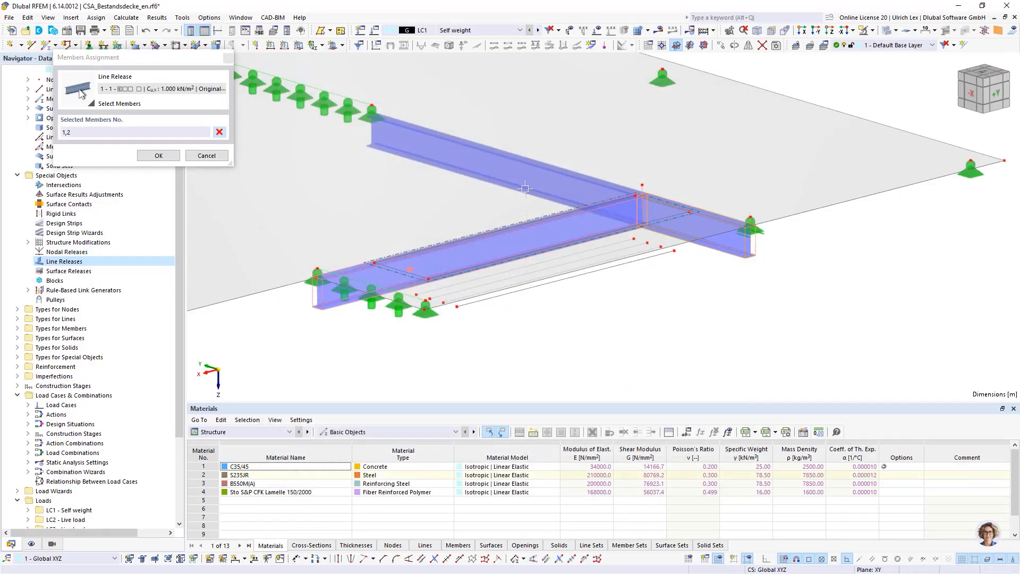
click(521, 186)
click(176, 158)
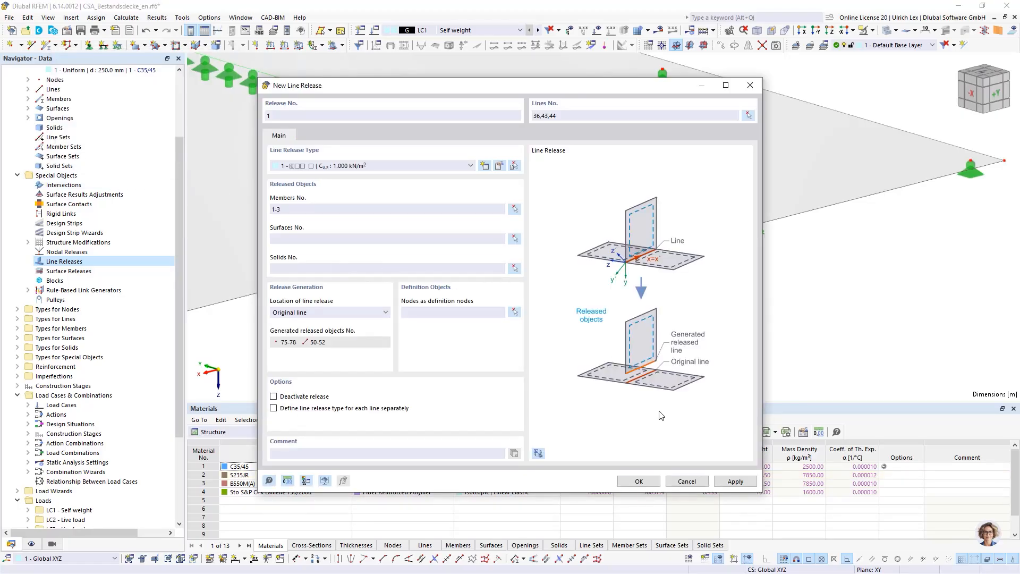
click(639, 481)
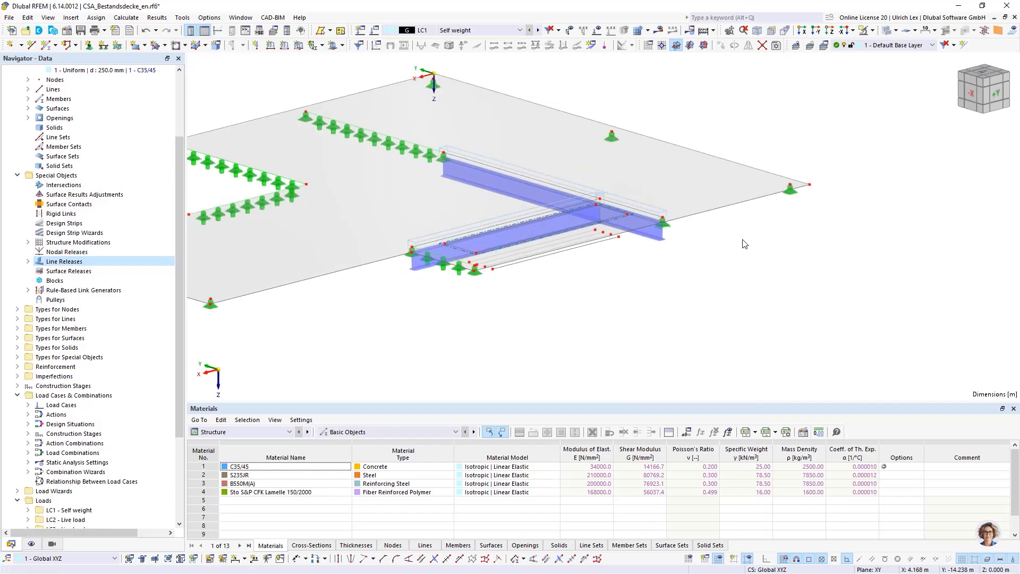
Step: Assign nodal support type 7 (Gelenkig) to released node 76 at the free end of the short beam at the slab edge
scroll(764, 236, down, 3)
ctrl+middle_drag(817, 256, 606, 254)
scroll(607, 253, up, 5)
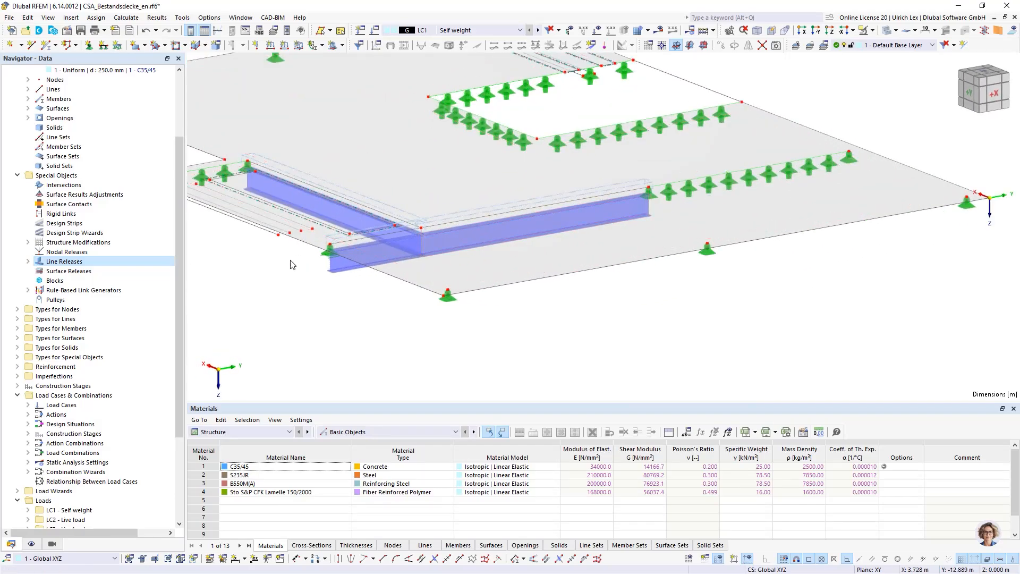
scroll(310, 264, up, 3)
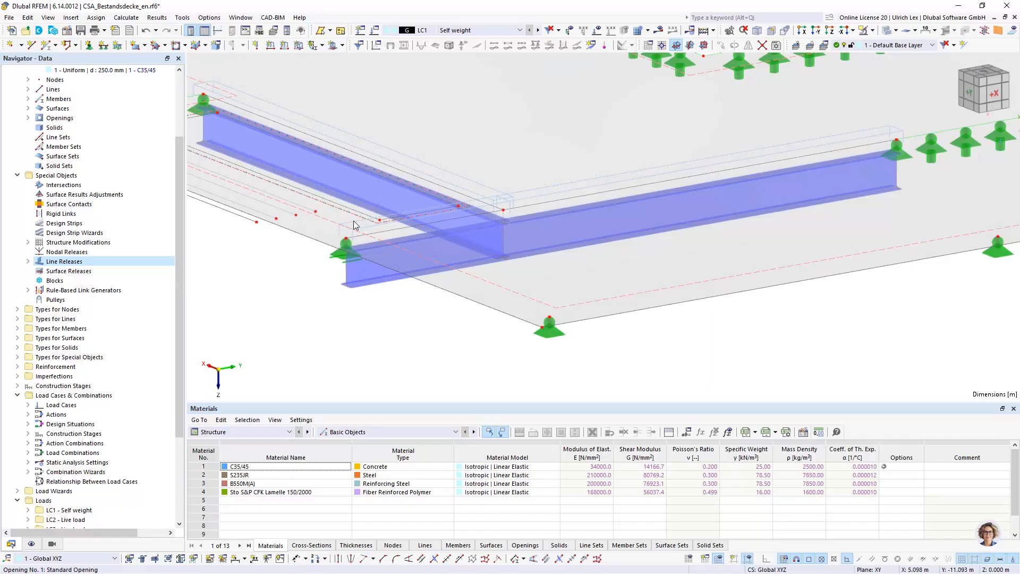
scroll(312, 225, up, 2)
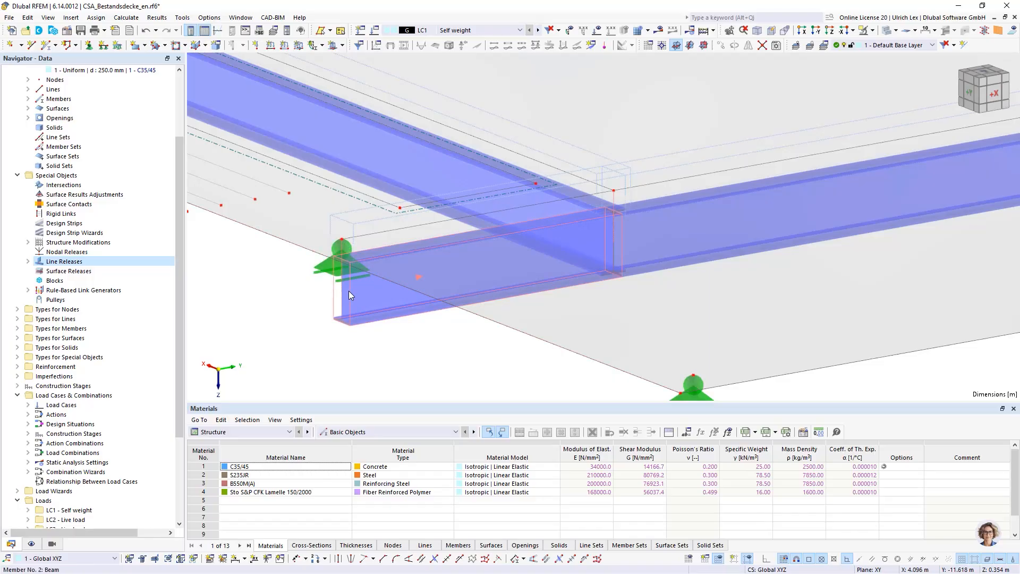
mouse_move(342, 288)
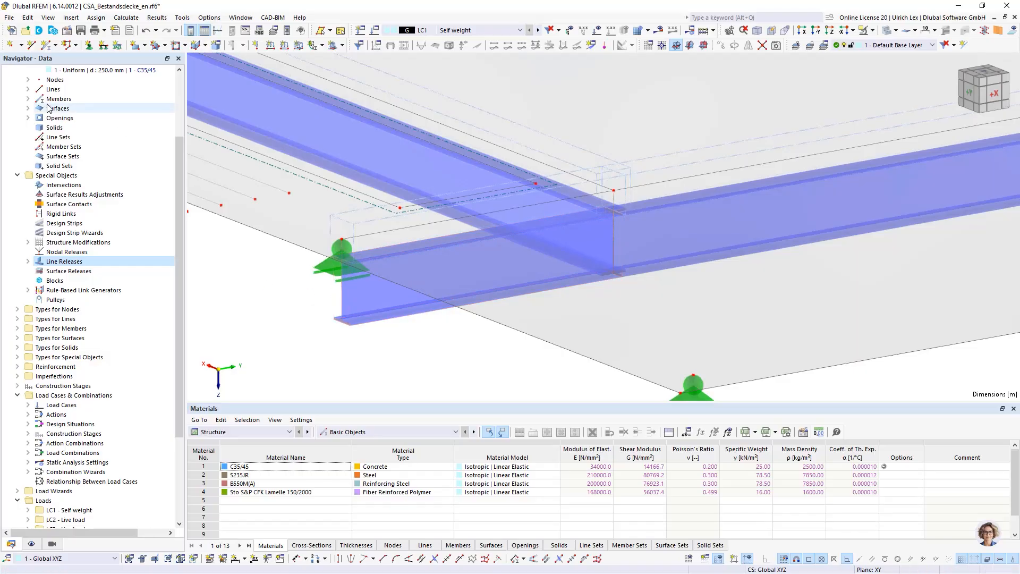
click(89, 45)
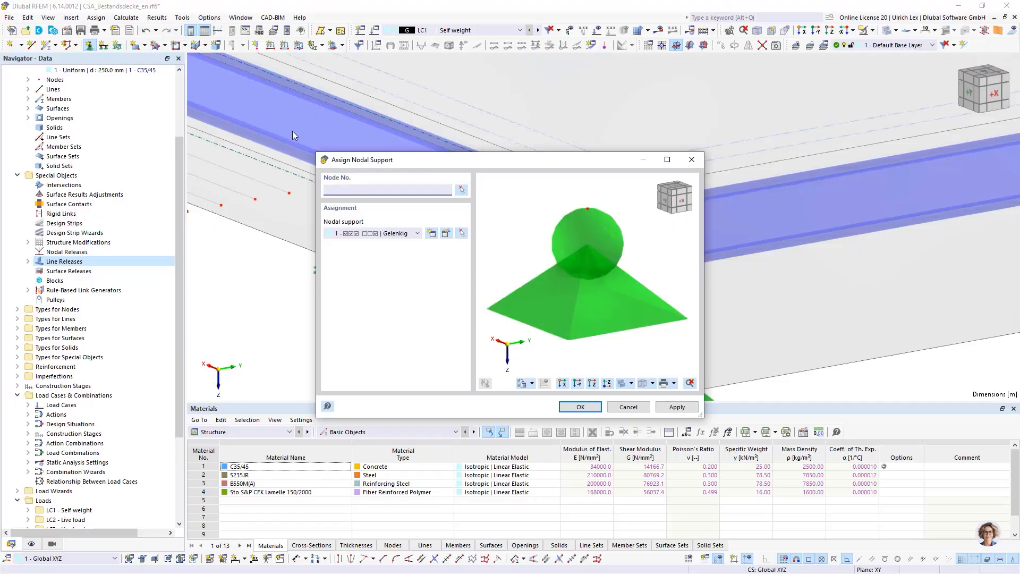
click(418, 234)
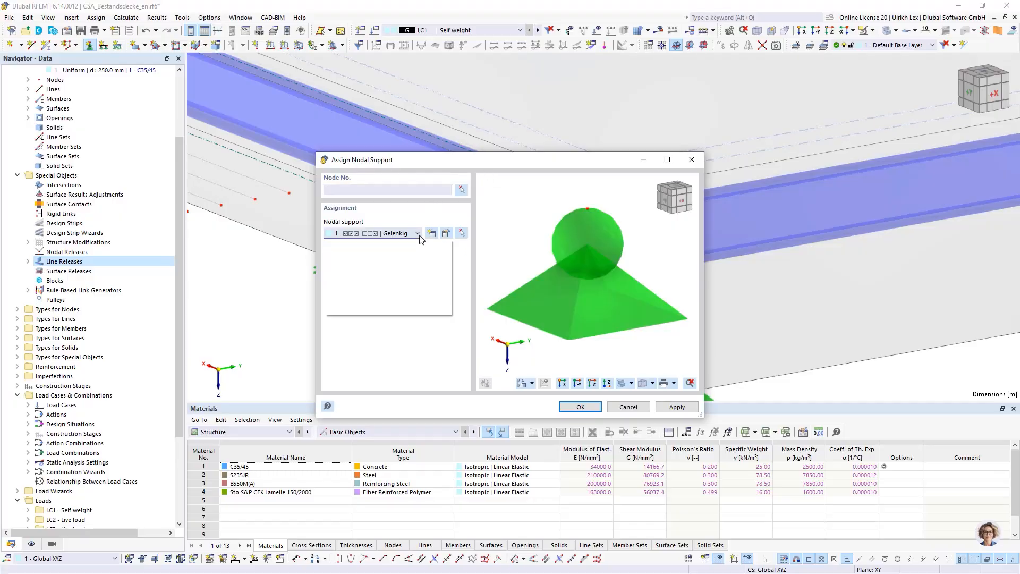
click(418, 303)
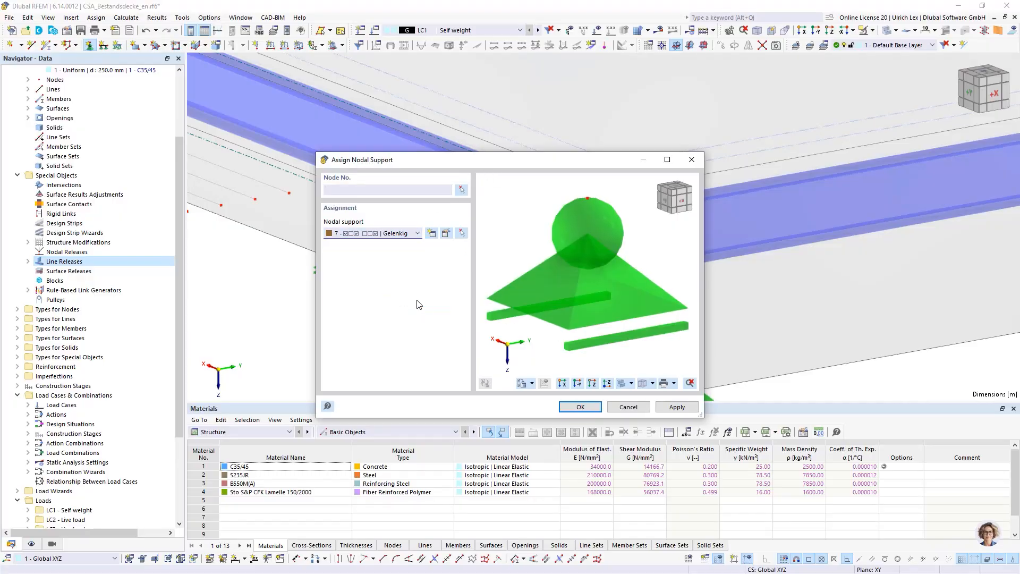
click(579, 407)
click(341, 240)
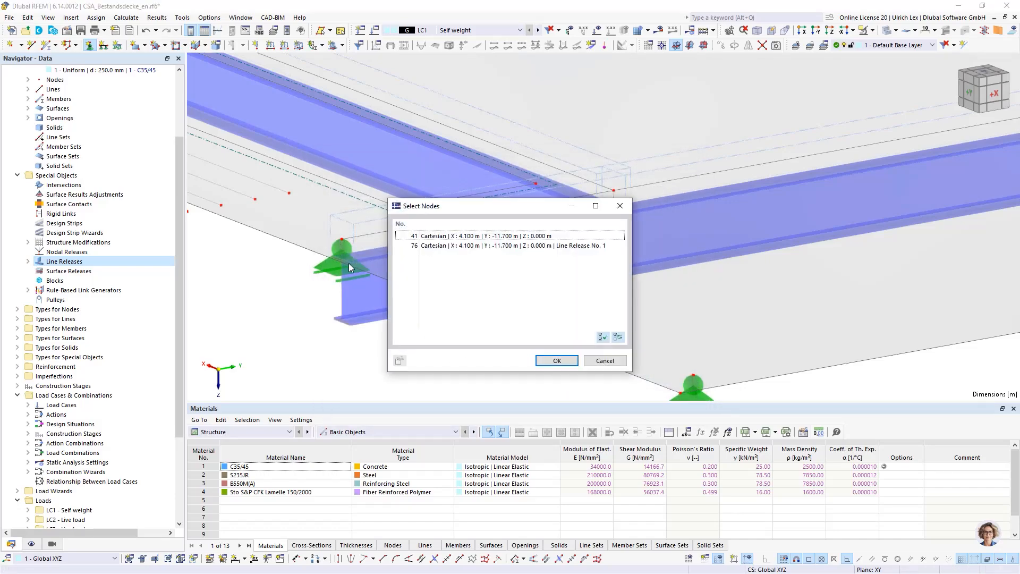
click(427, 248)
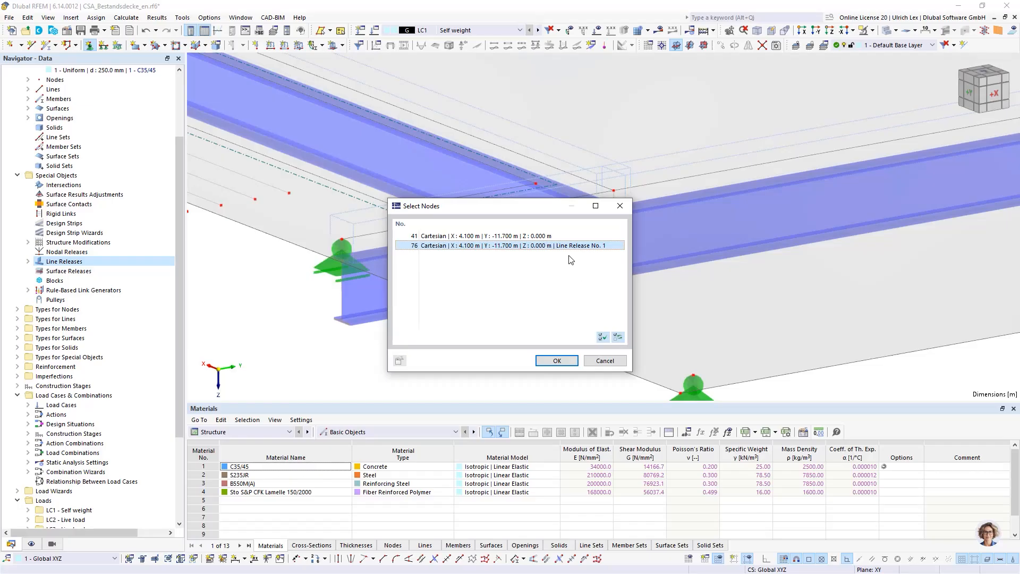
click(564, 365)
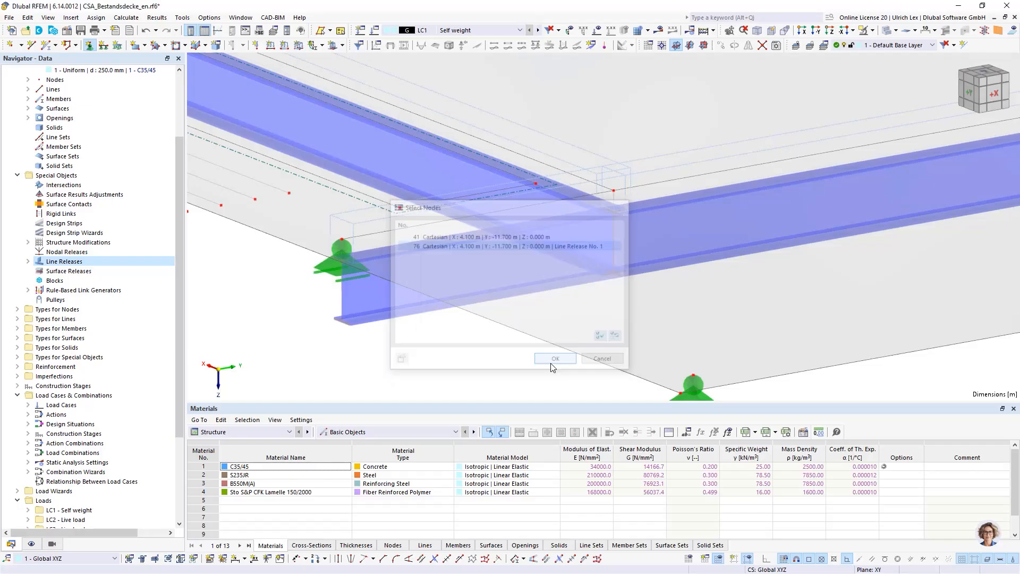
Step: Open the construction stages for editing and add a new stage CS2 following CS1
scroll(467, 282, down, 2)
scroll(468, 279, down, 3)
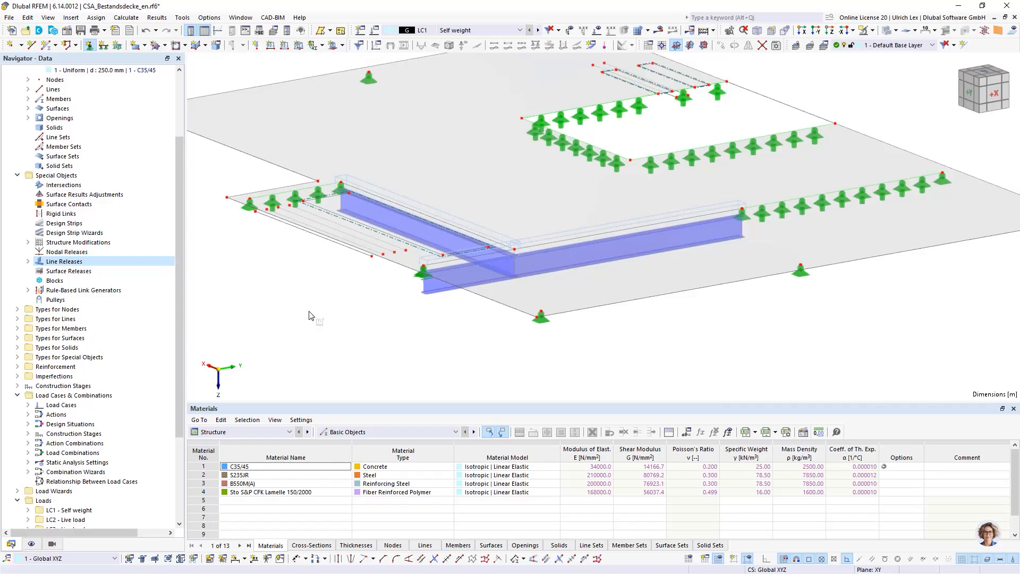
ctrl+middle_drag(295, 307, 367, 325)
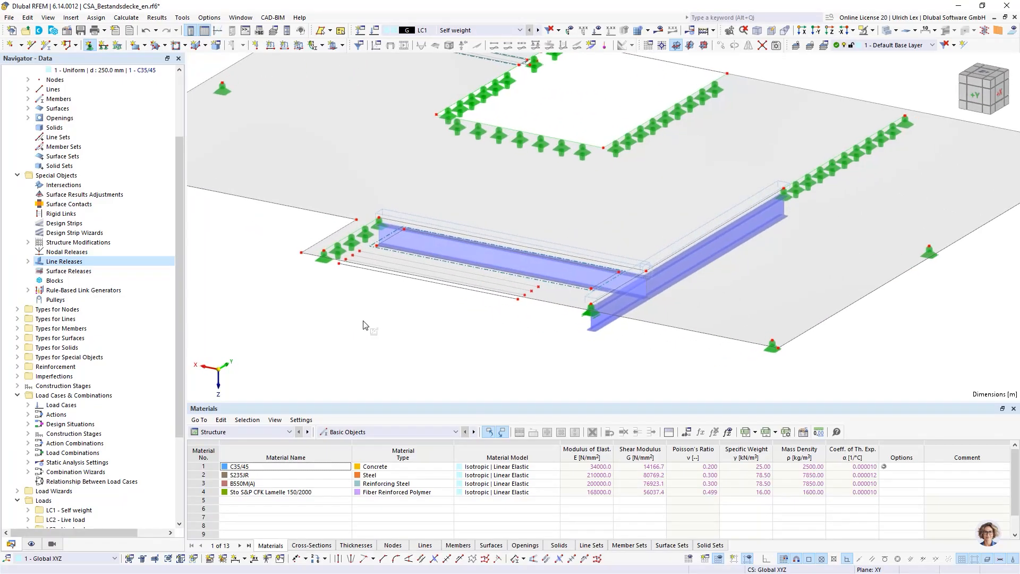
scroll(563, 333, down, 3)
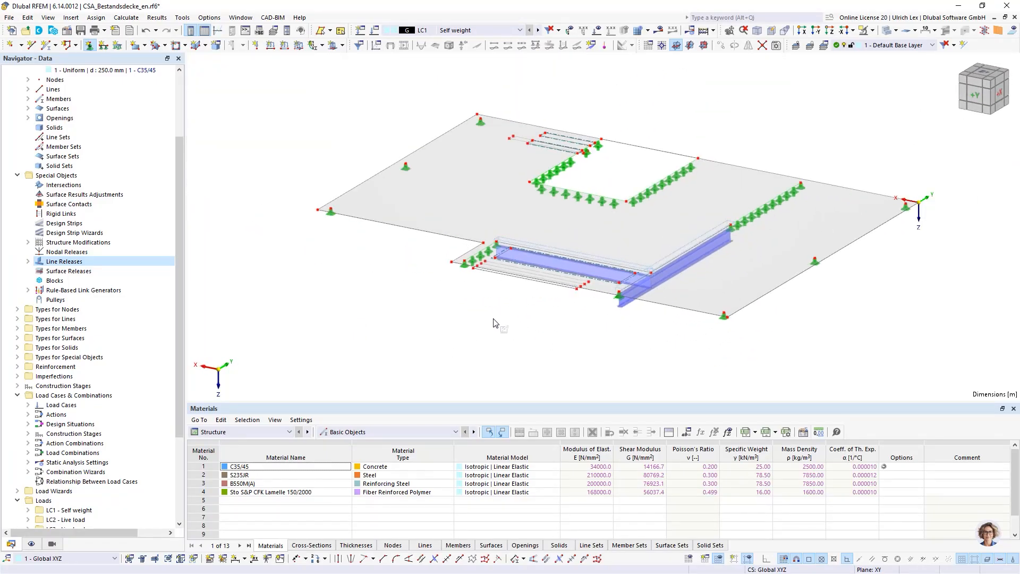
ctrl+middle_drag(497, 322, 655, 318)
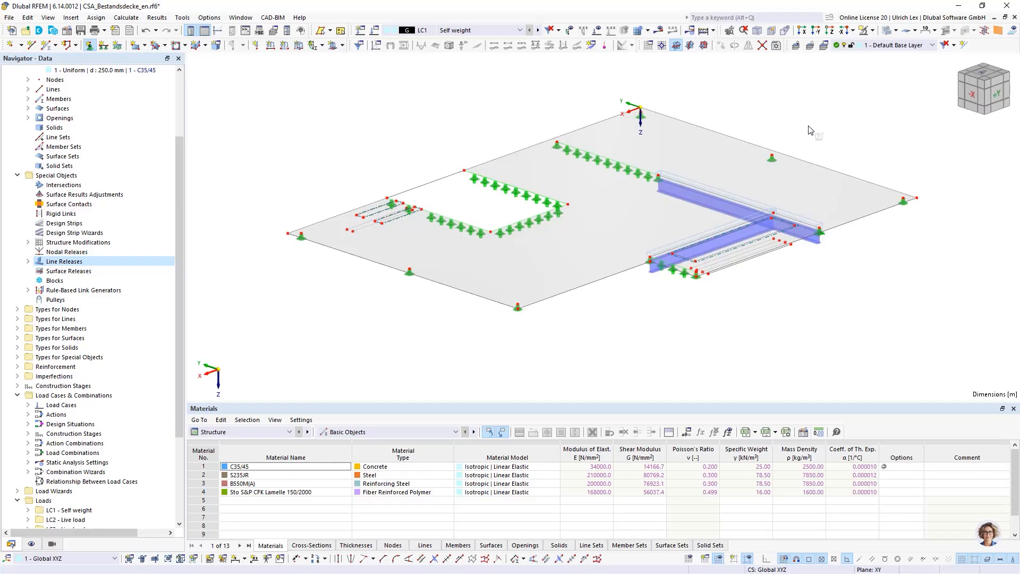
scroll(807, 130, up, 1)
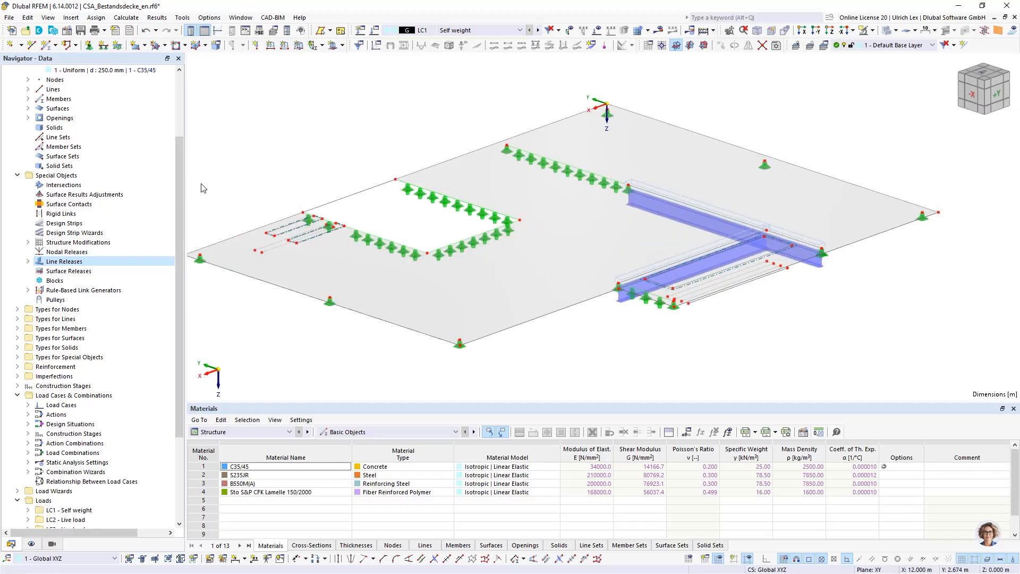
double_click(29, 385)
right_click(39, 386)
click(63, 394)
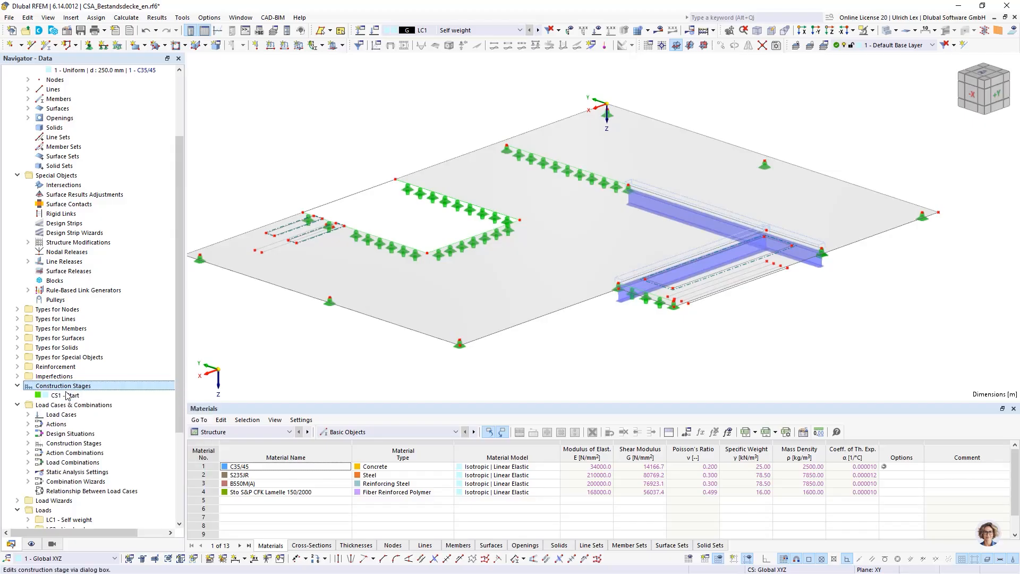
drag(265, 93, 293, 76)
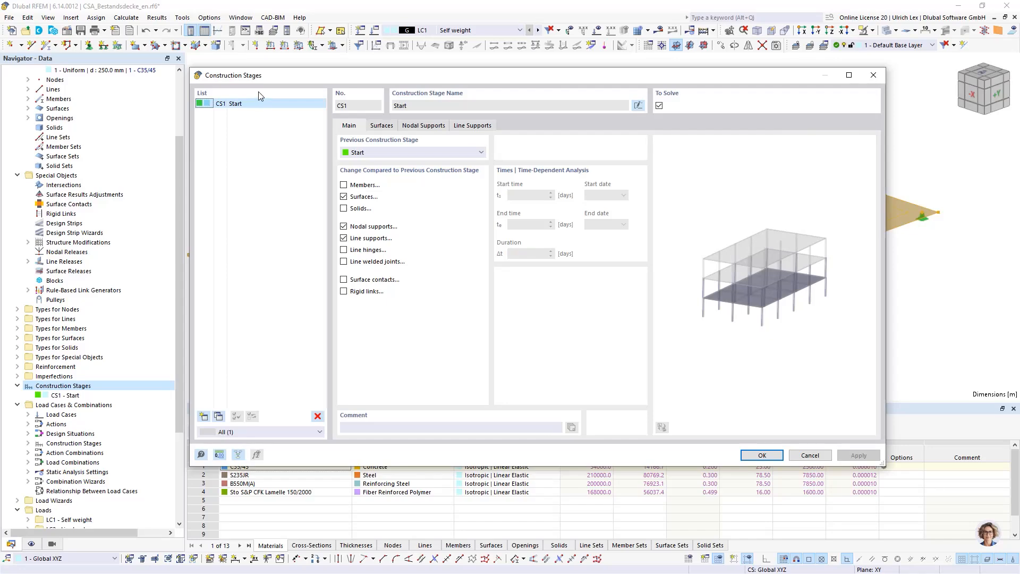
click(204, 416)
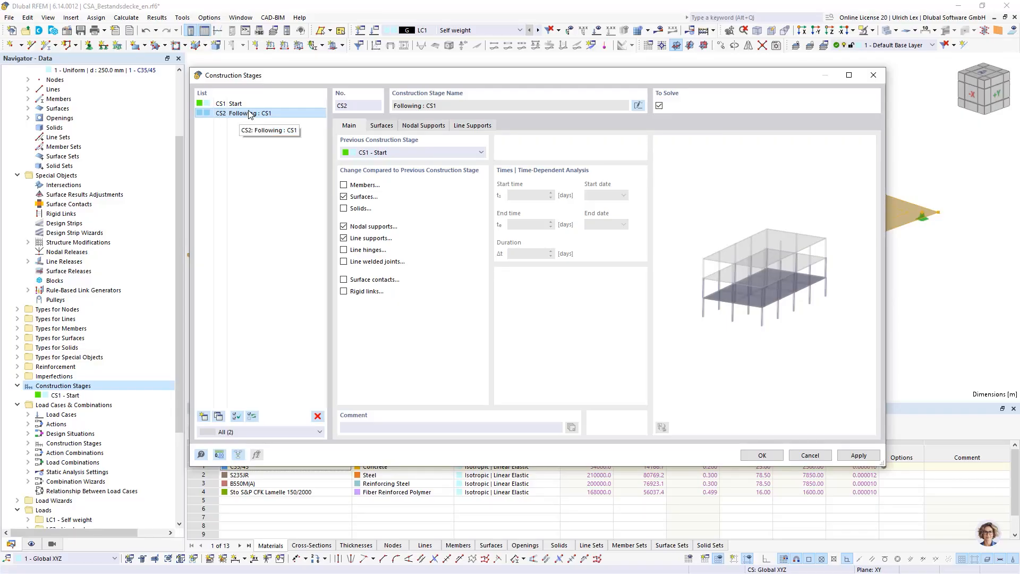
Step: Switch the previous construction stage of CS2 to Start and back to CS1 - Start, and uncover the model behind the dialog
click(419, 153)
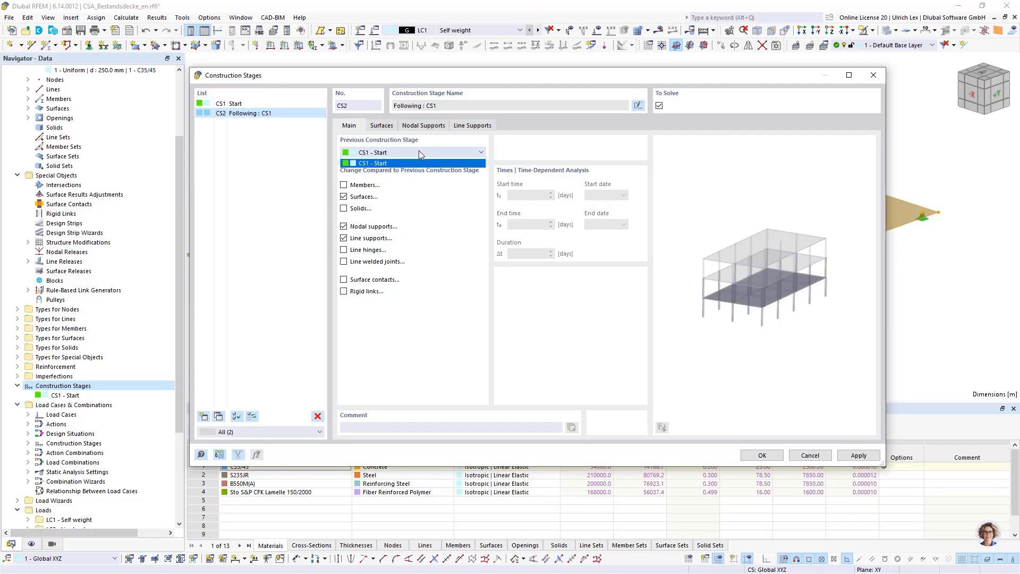
click(365, 155)
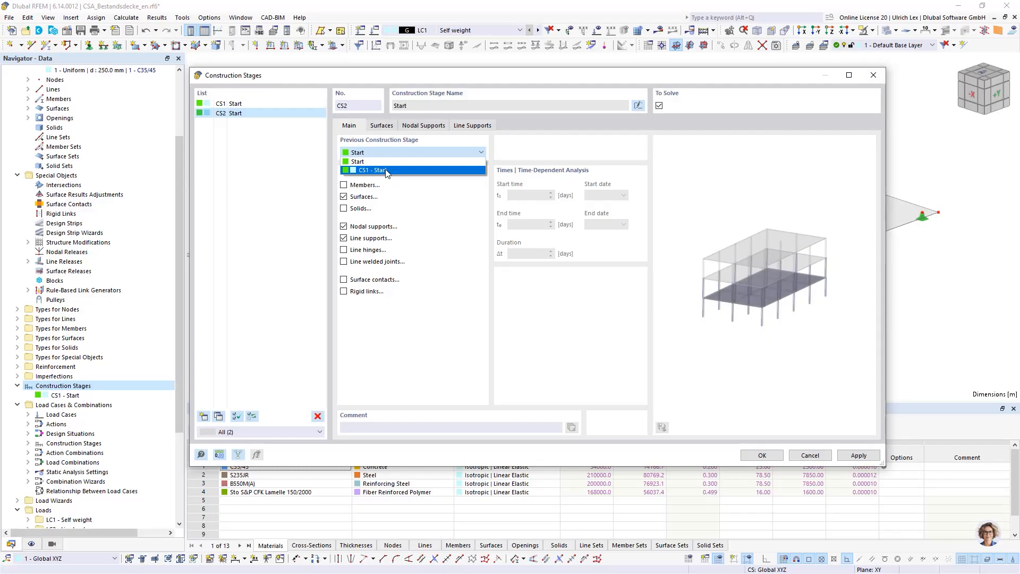
click(385, 171)
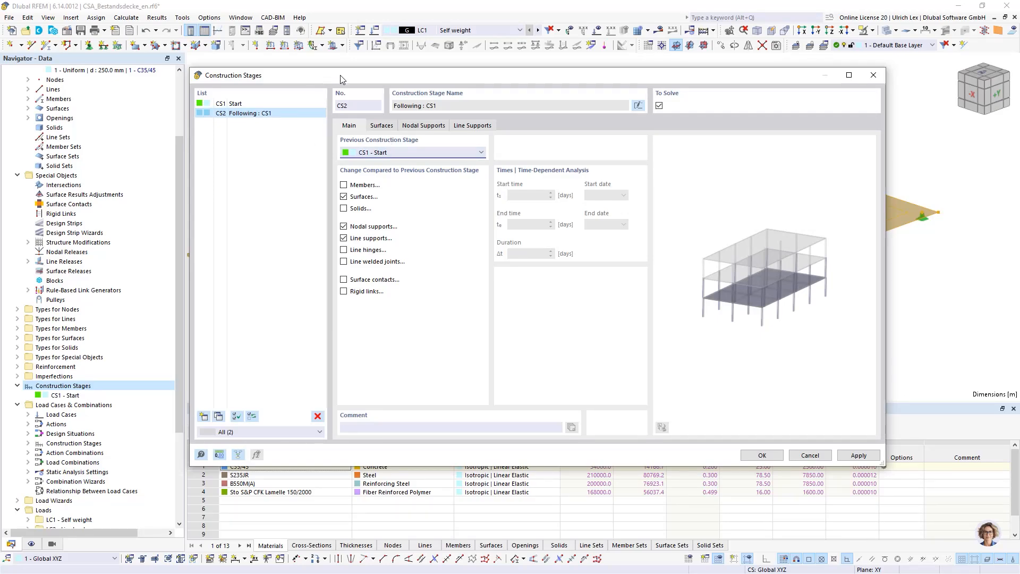
drag(343, 79, 338, 239)
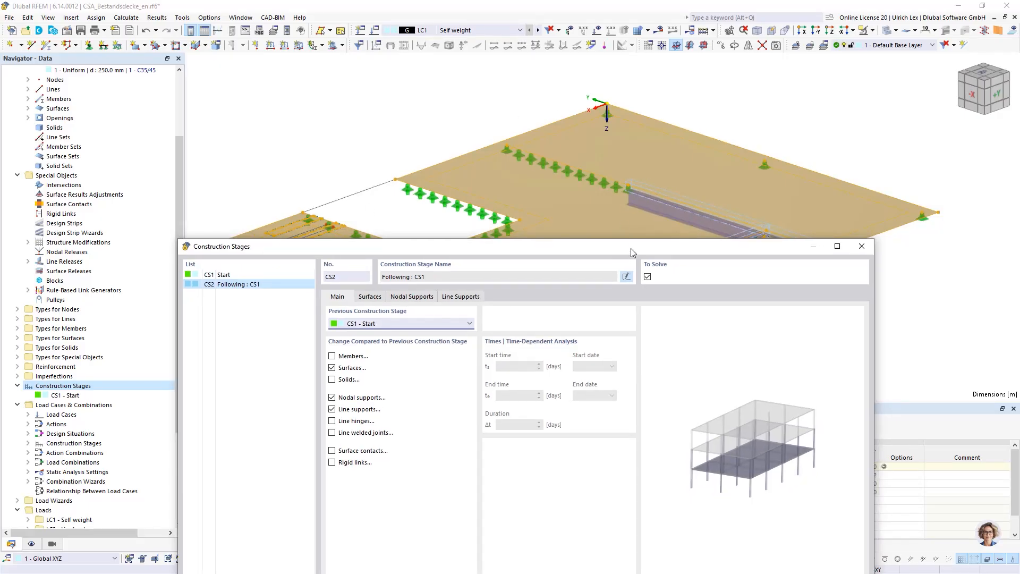
Step: Include member changes in construction stage CS2 and add the three IPE 400 beams, members 1-3
drag(630, 247, 682, 262)
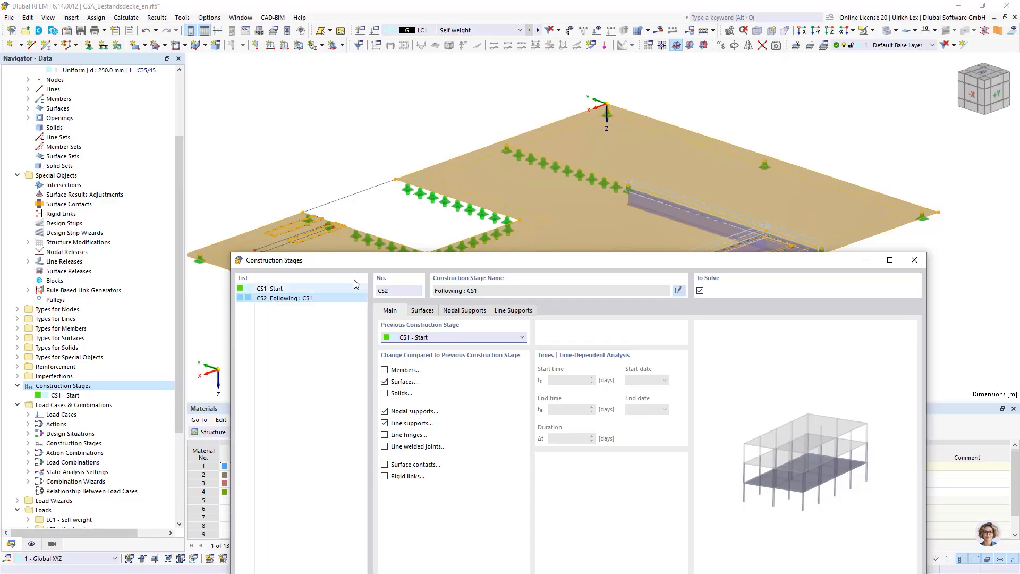
drag(450, 259, 458, 103)
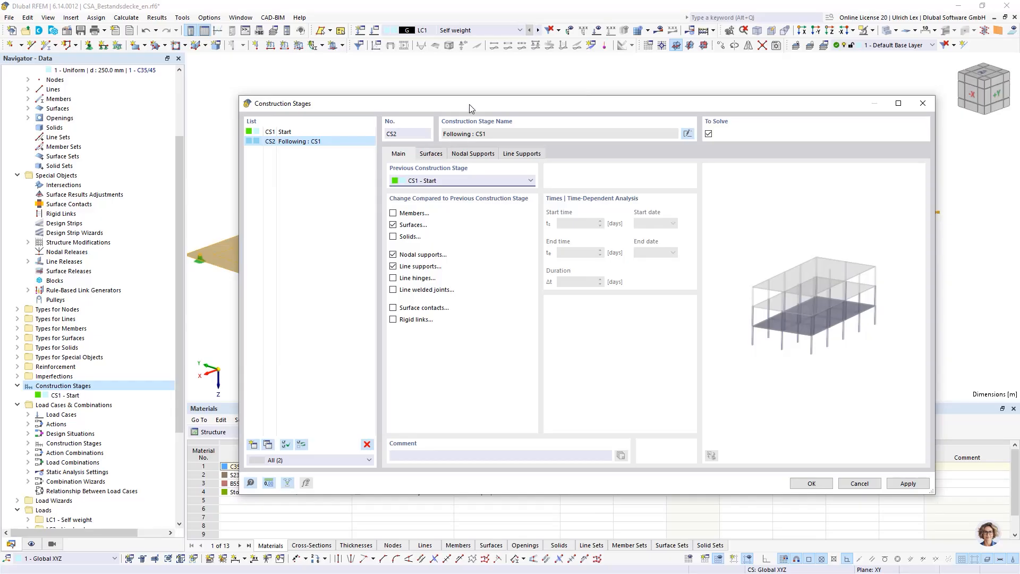
drag(470, 105, 464, 77)
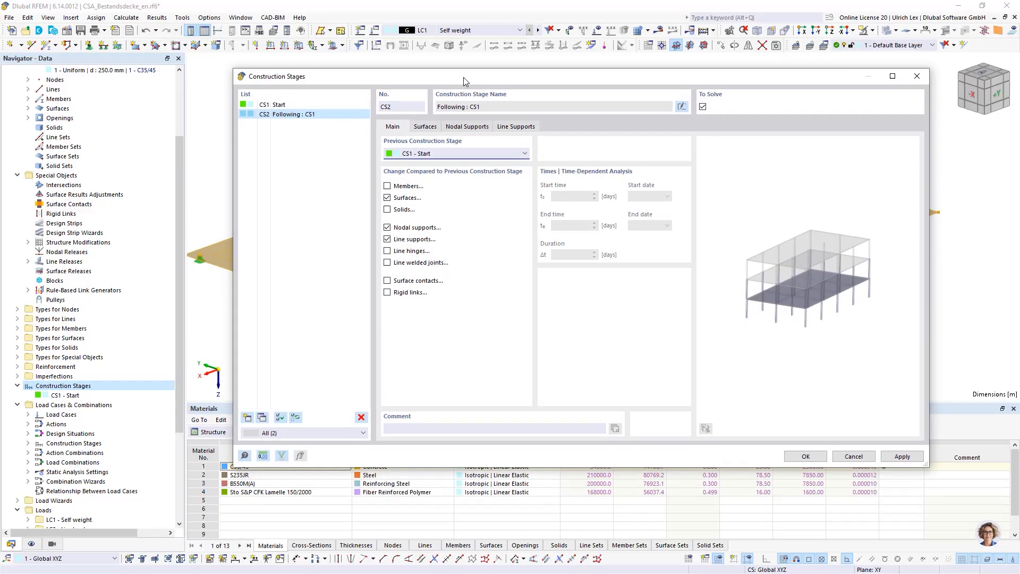
click(387, 186)
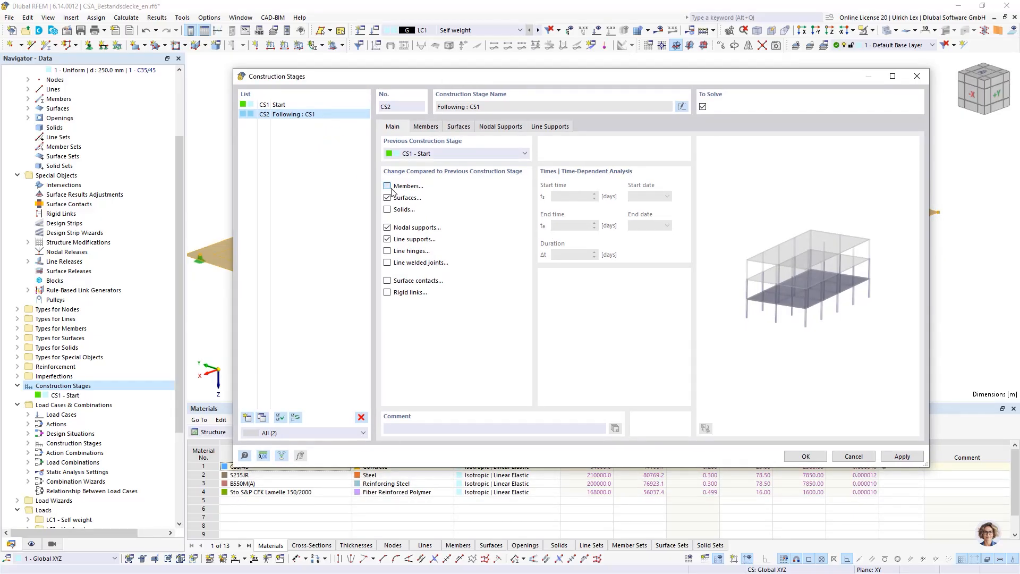
click(389, 188)
click(428, 128)
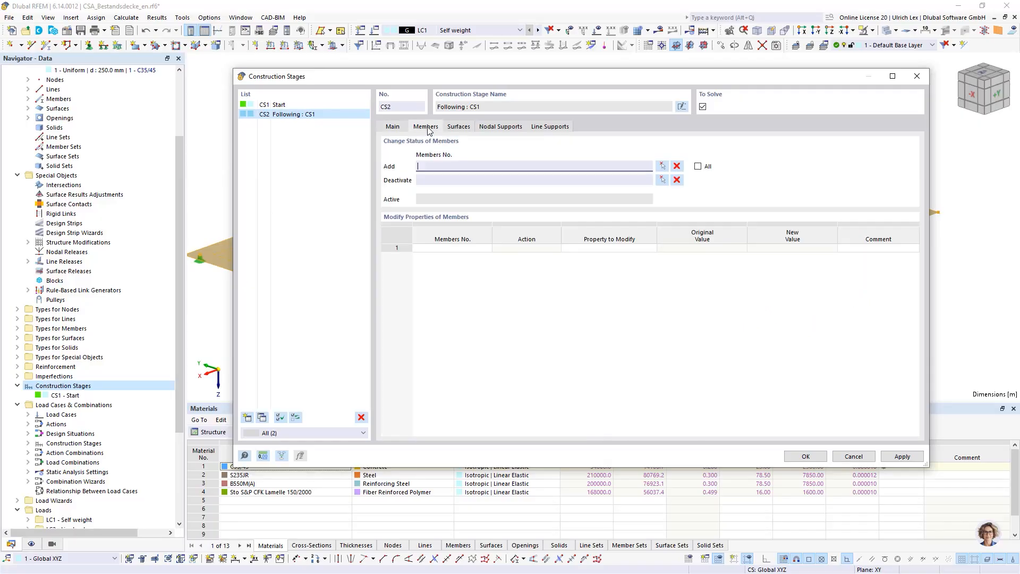
click(662, 165)
click(700, 266)
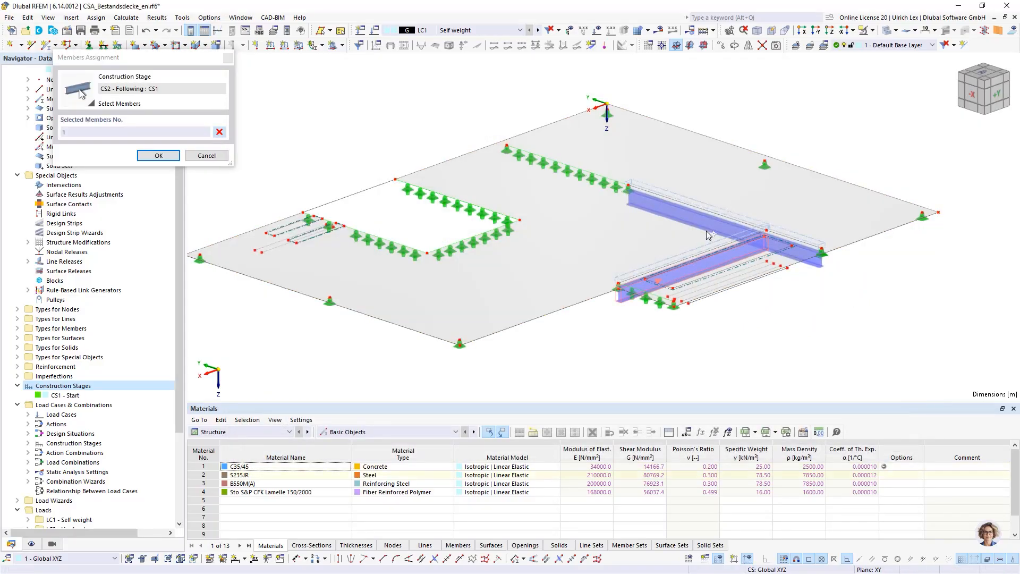
click(706, 226)
click(796, 258)
click(158, 156)
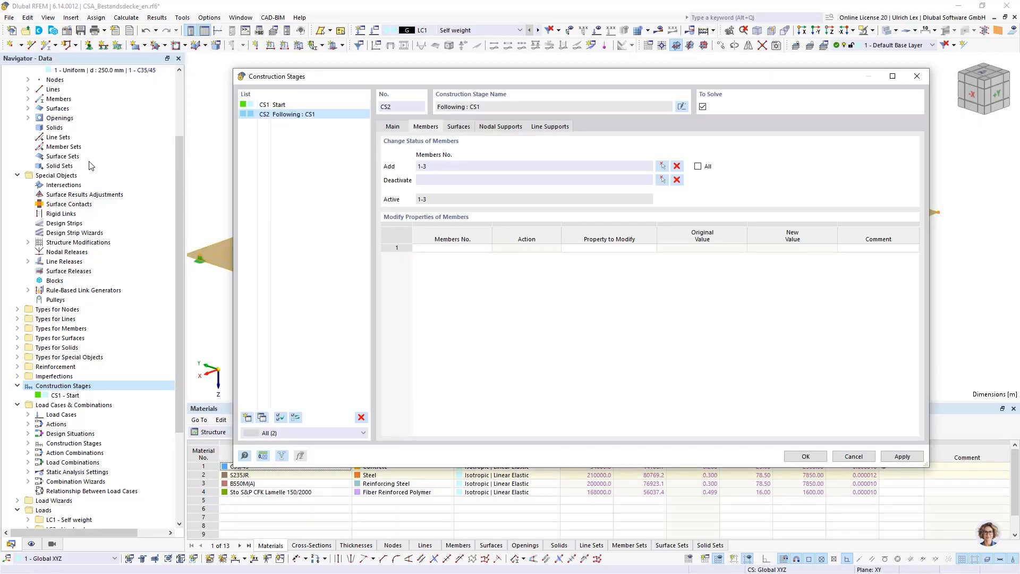
Step: Deactivate surfaces 2, 3 and 4 in CS2: the rectangle beside the short beam and the two narrow strips near the opposite slab corner
click(401, 127)
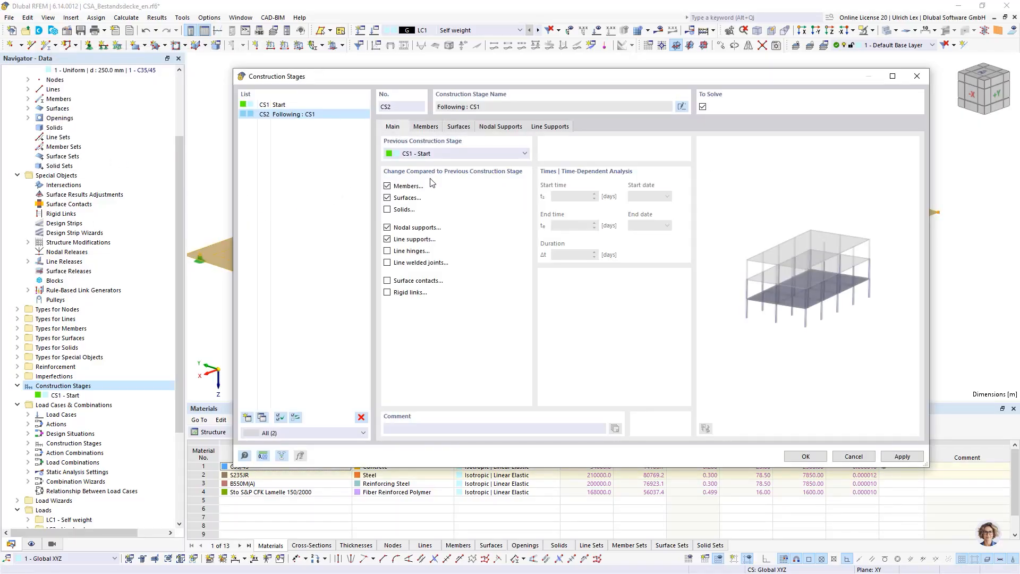
click(388, 198)
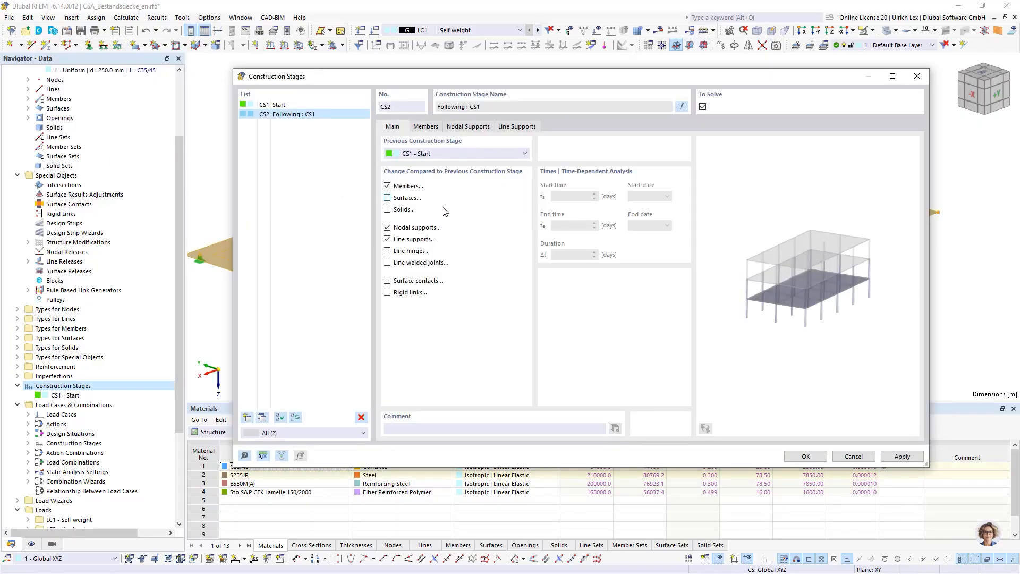
click(388, 198)
click(457, 126)
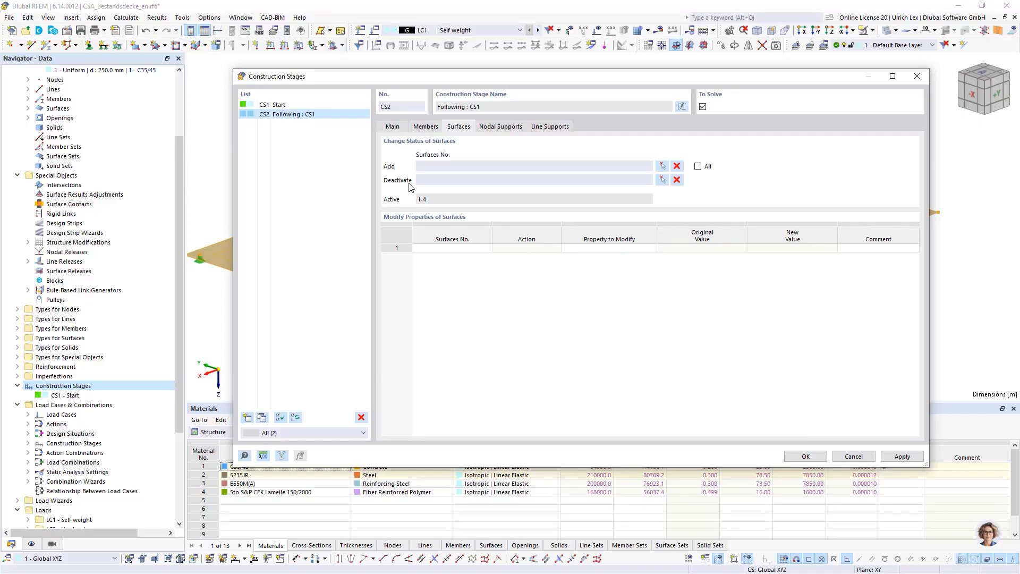
click(662, 180)
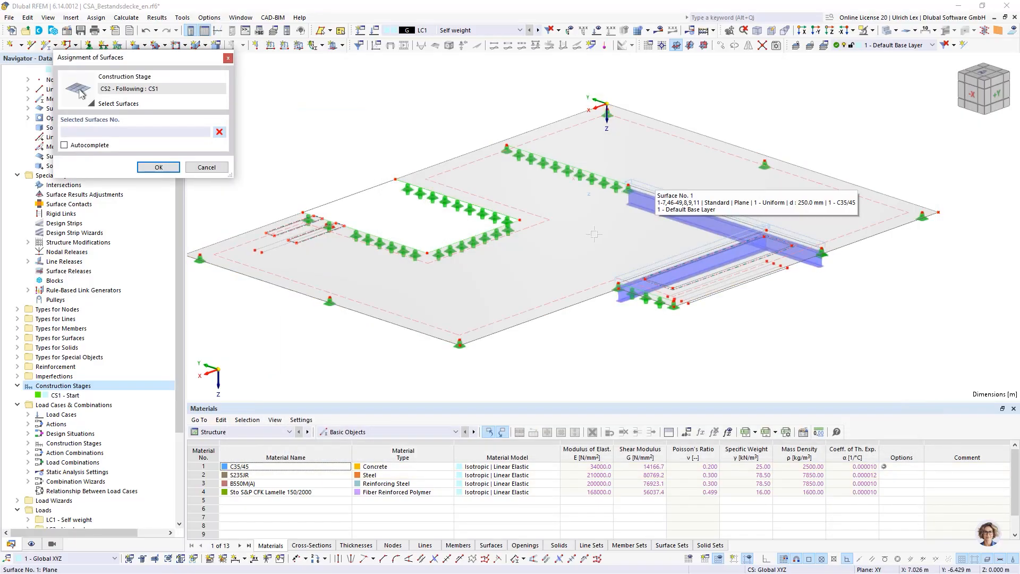
scroll(751, 252, up, 5)
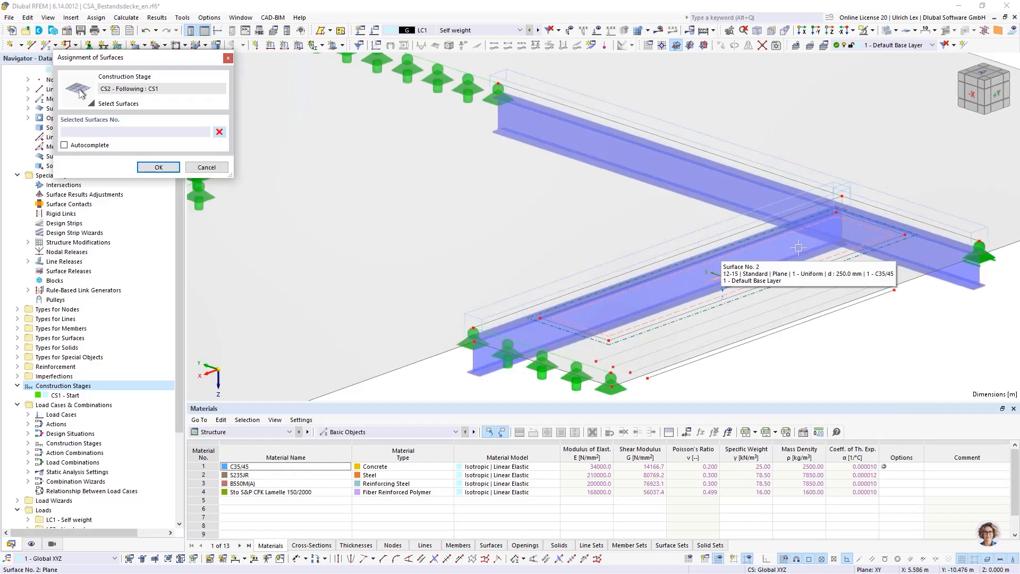
click(751, 252)
scroll(752, 253, down, 5)
scroll(419, 229, up, 5)
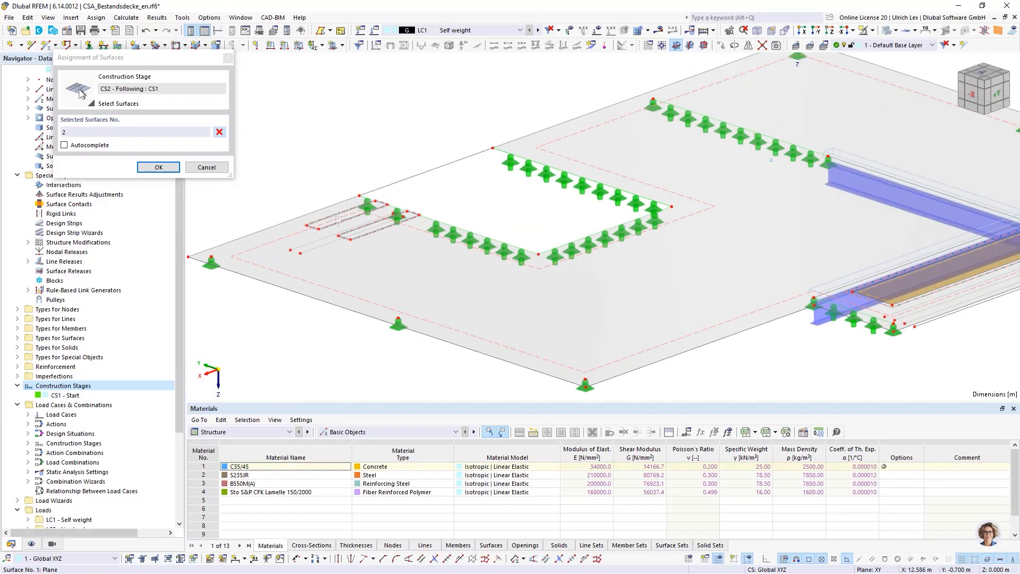
click(323, 222)
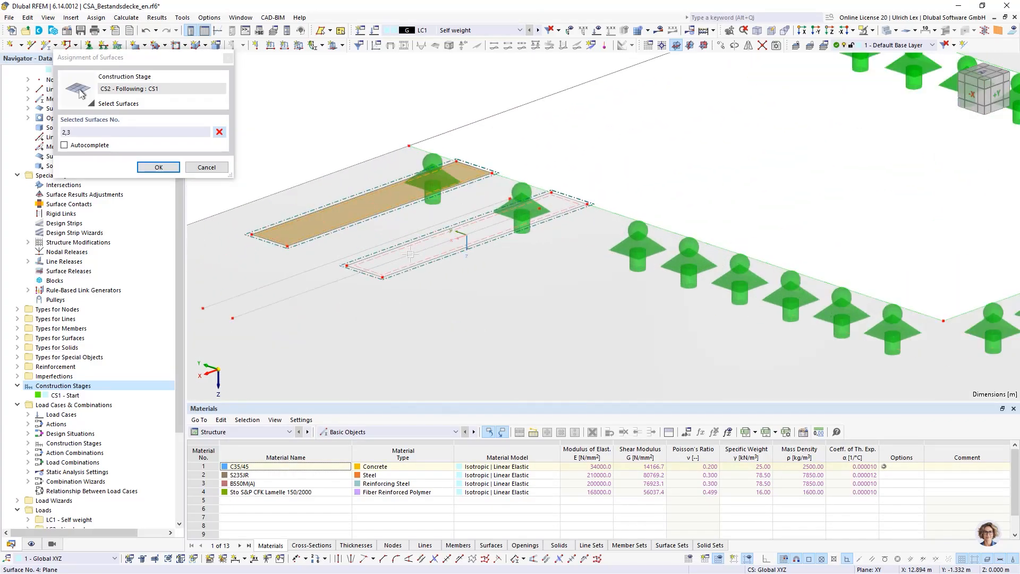
click(414, 246)
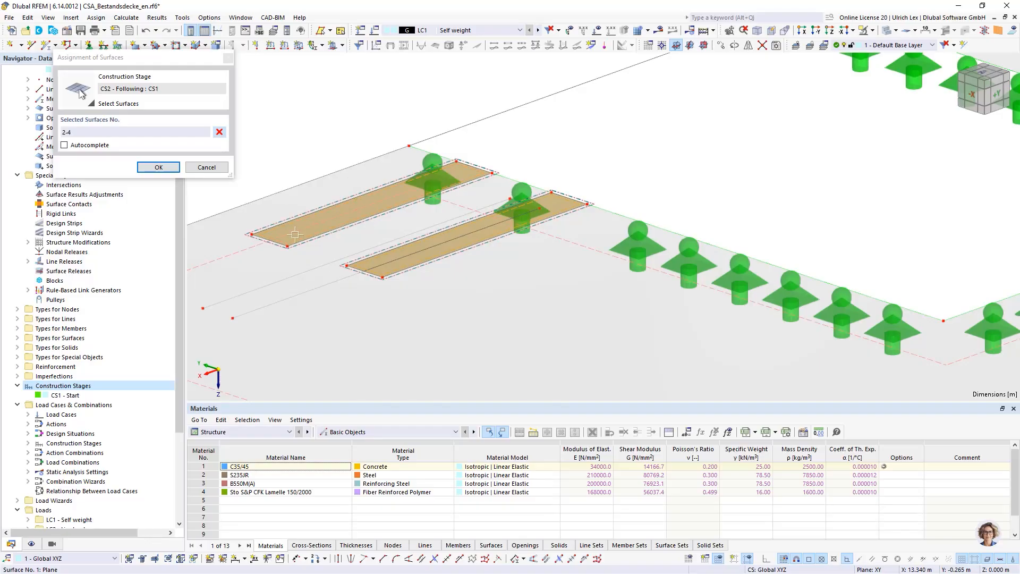
click(158, 167)
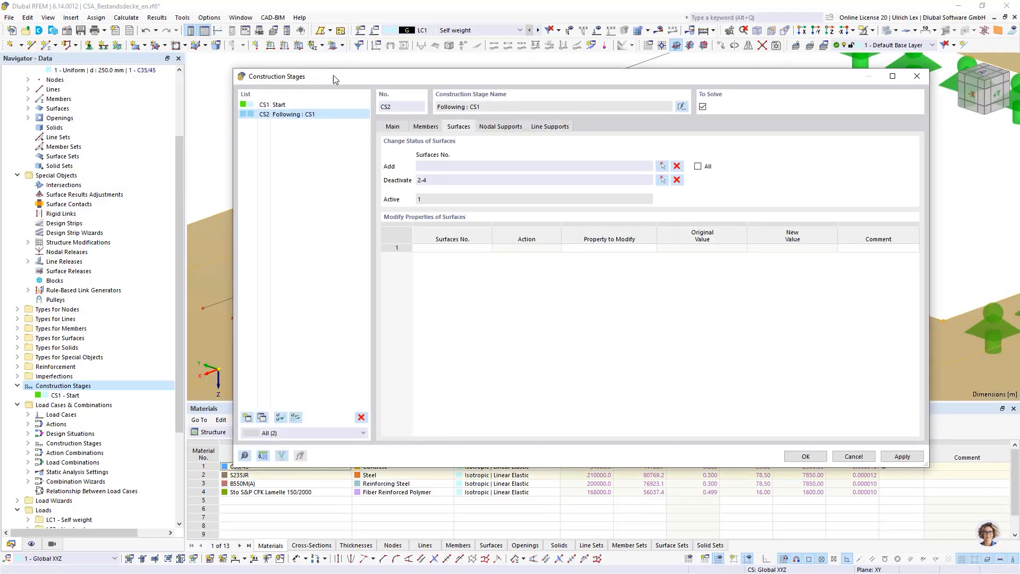
Step: Compare the supported nodes of CS1 and CS2, and add the nodal support at node 76 at the beam's free end to CS2
click(502, 126)
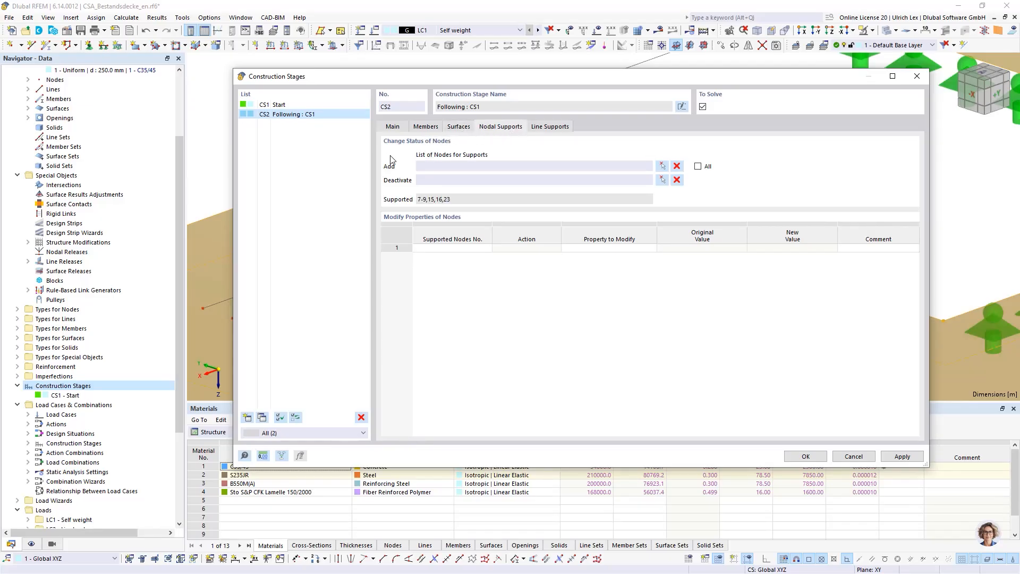
click(287, 105)
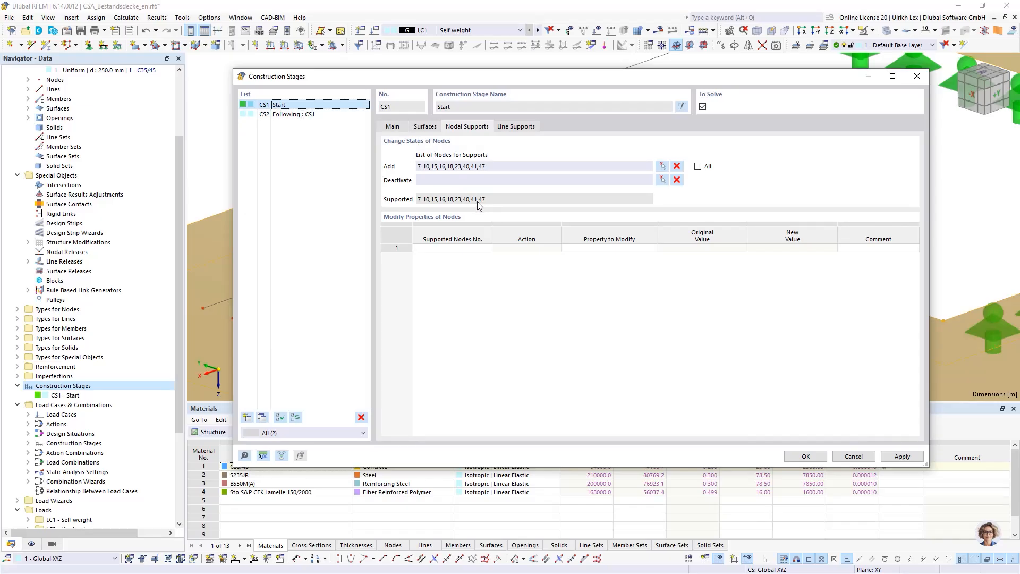
click(305, 118)
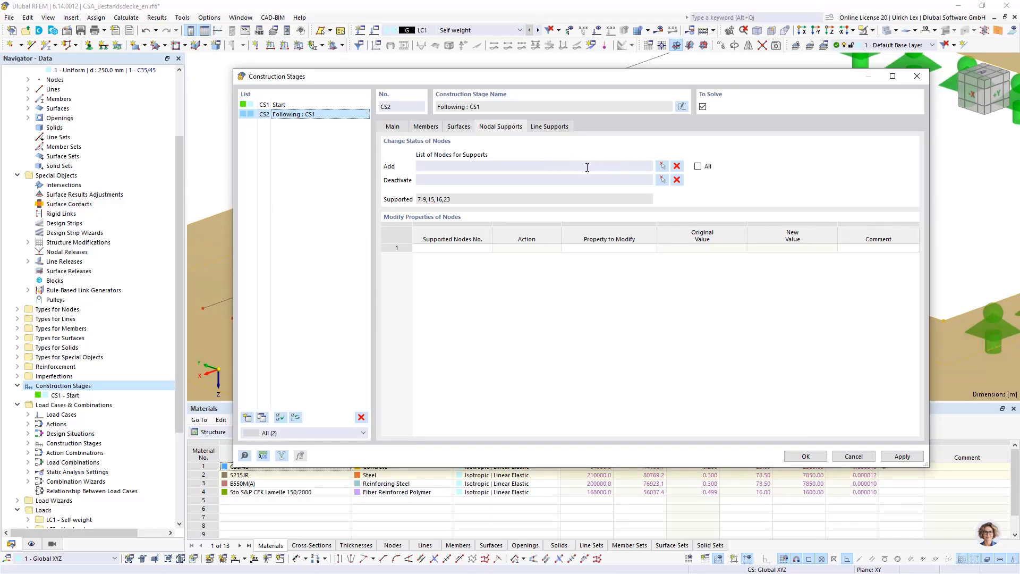
click(662, 168)
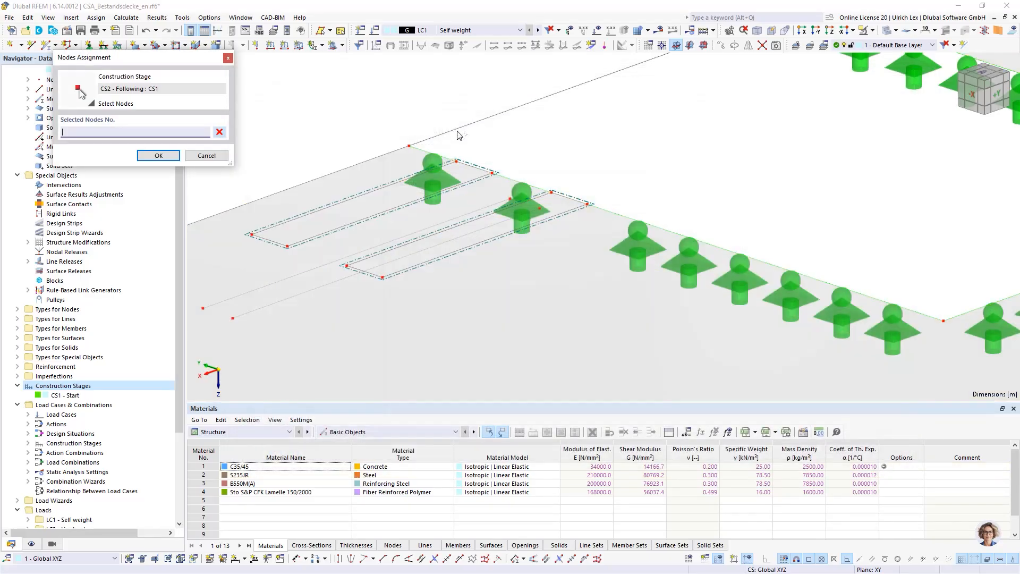
scroll(896, 118, up, 6)
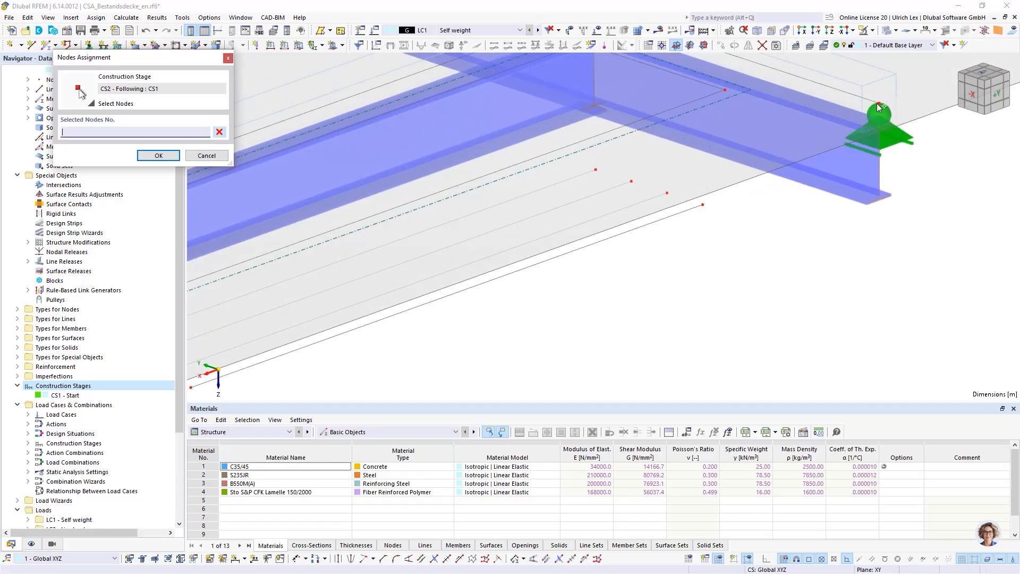
click(876, 103)
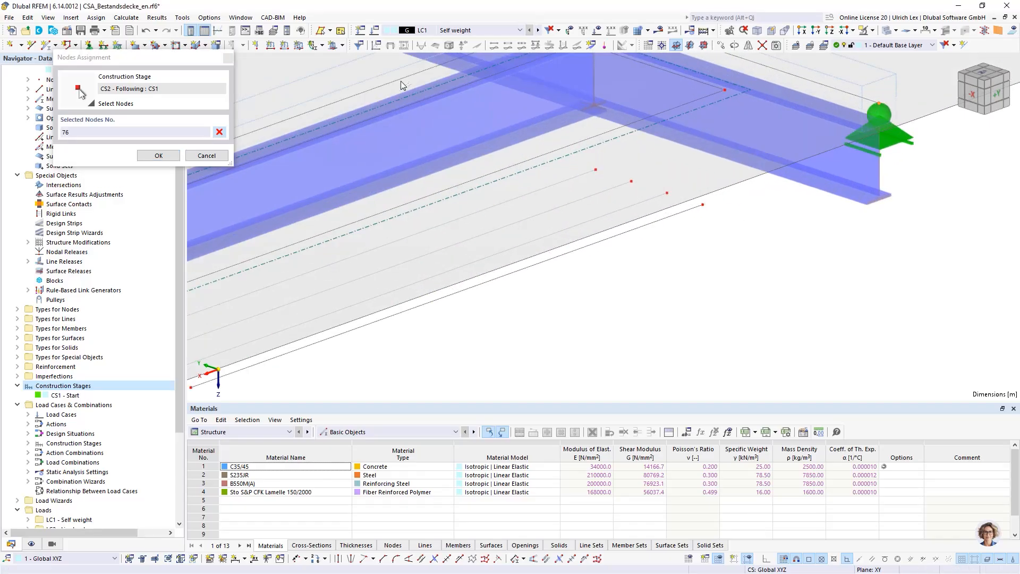
click(159, 156)
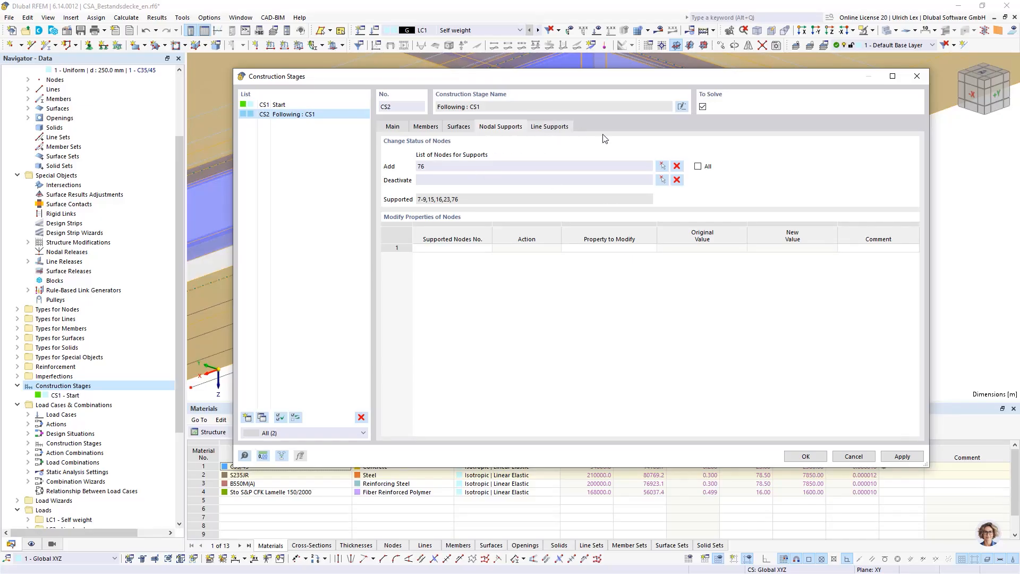
Step: Deactivate the nodal supports at nodes 10, 18, 40, 41 and 47 in CS2, choosing node 41 over the coincident released node
click(662, 180)
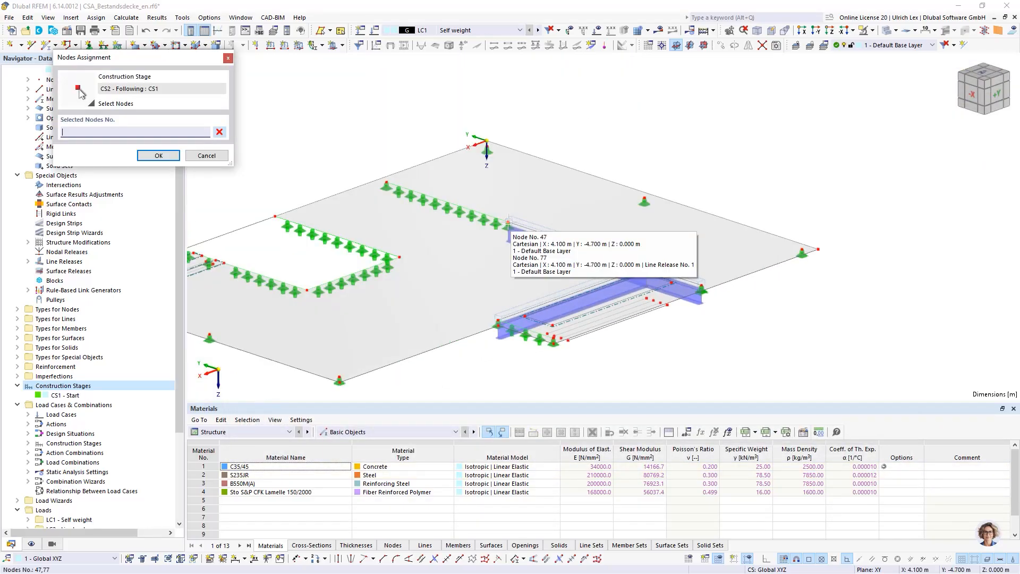
click(510, 228)
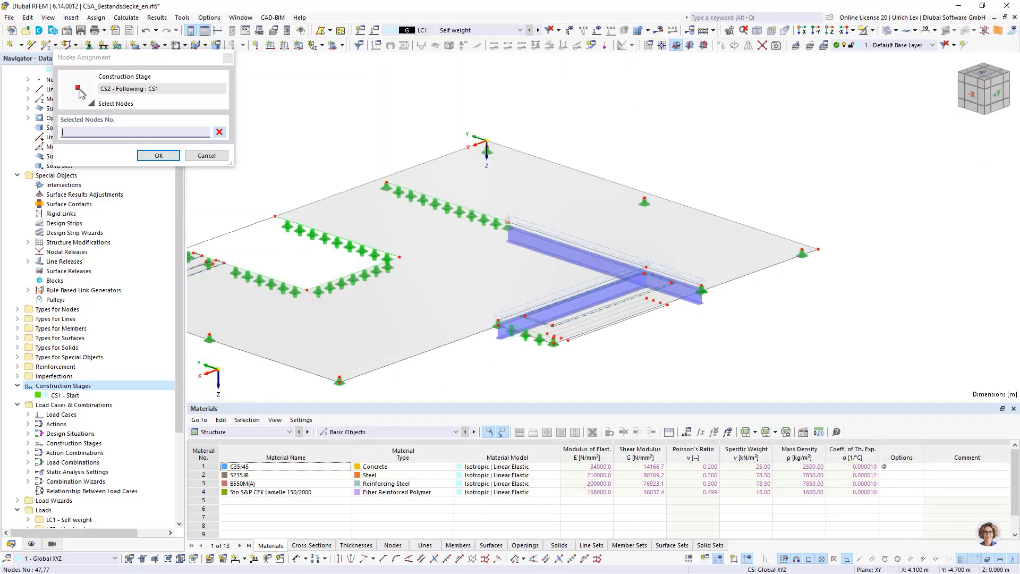
click(387, 182)
scroll(555, 158, down, 3)
scroll(536, 234, up, 10)
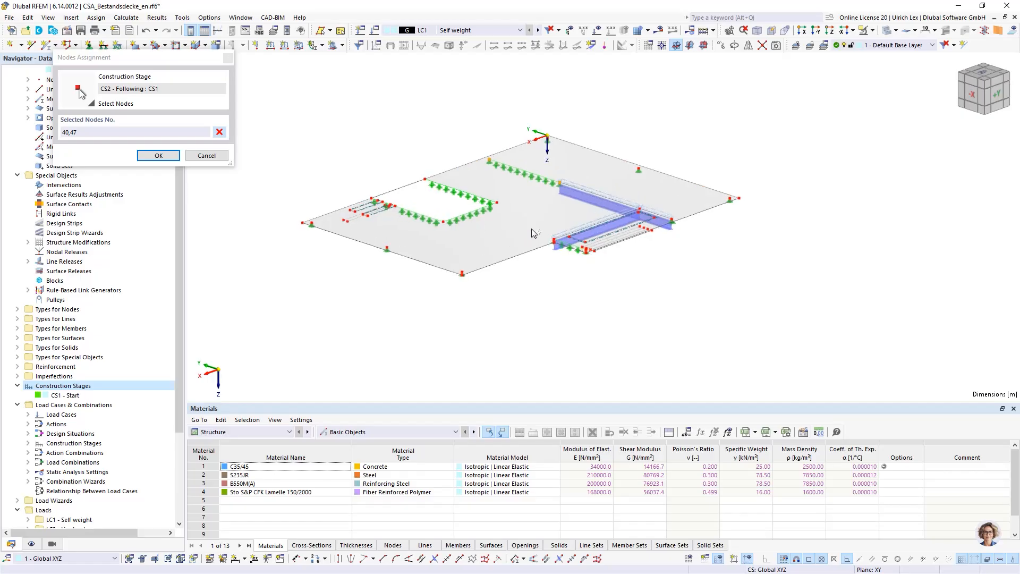
click(436, 191)
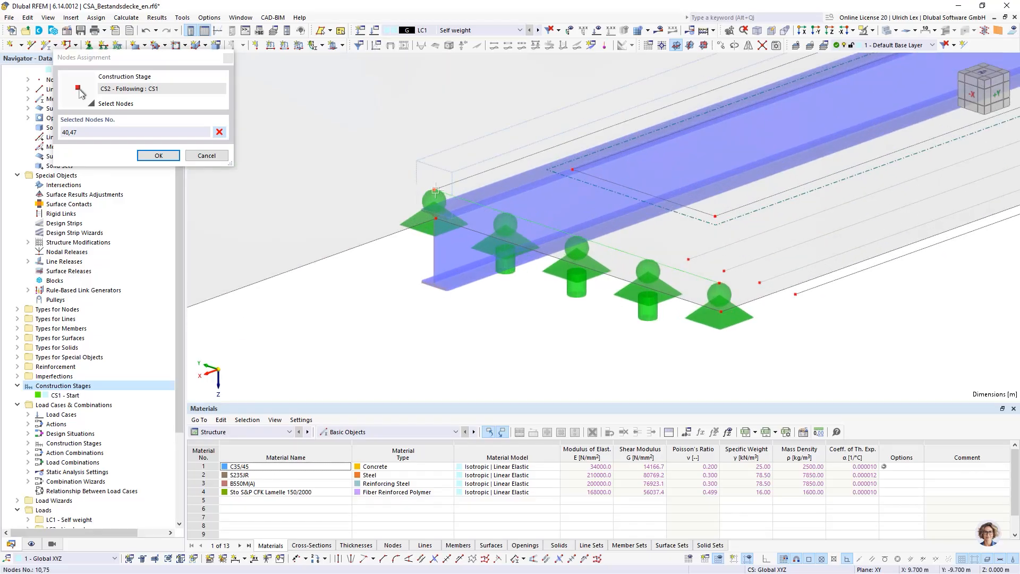
click(718, 285)
scroll(719, 285, down, 5)
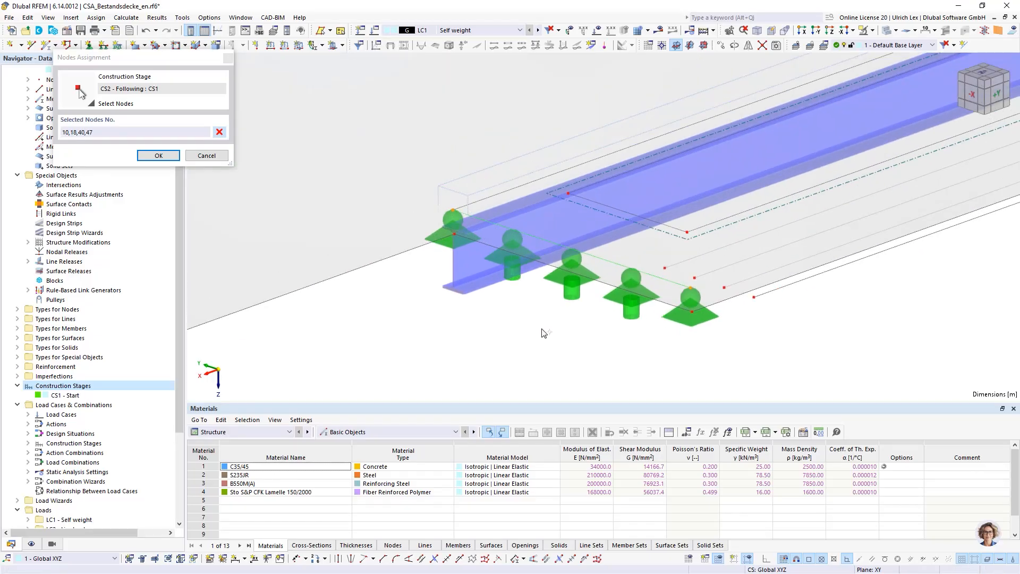
scroll(871, 226, up, 5)
scroll(844, 228, up, 2)
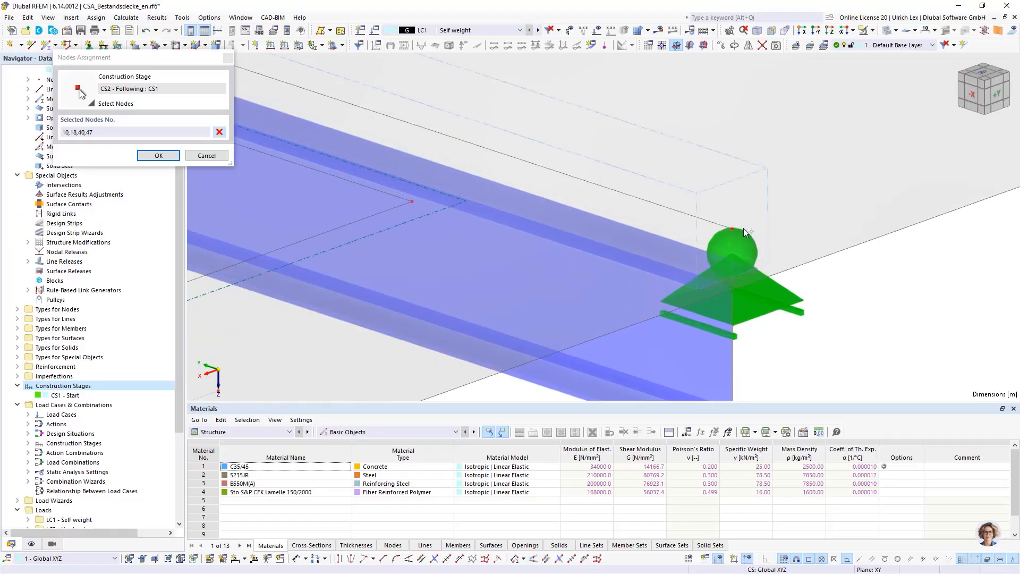
click(732, 229)
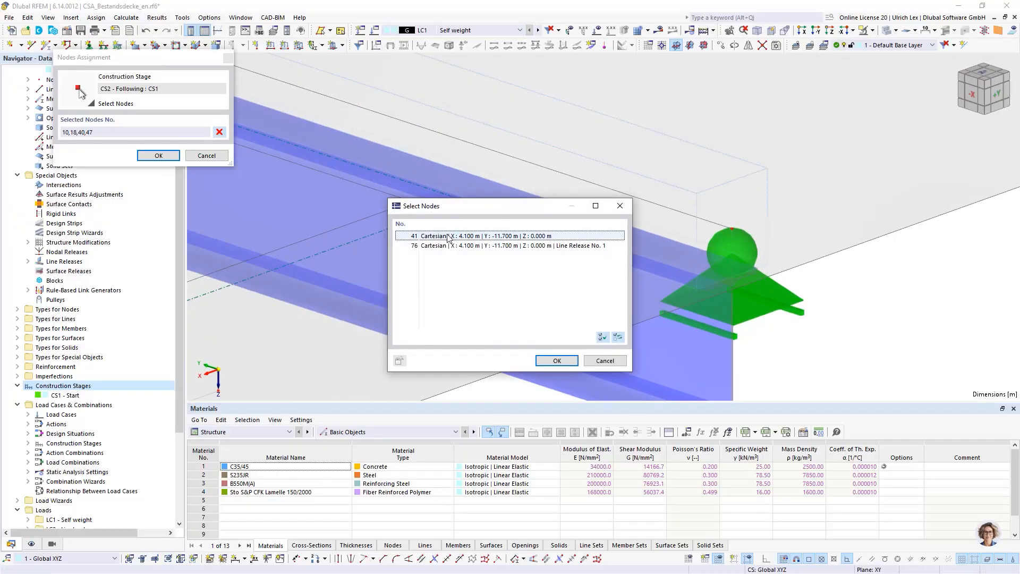
click(558, 361)
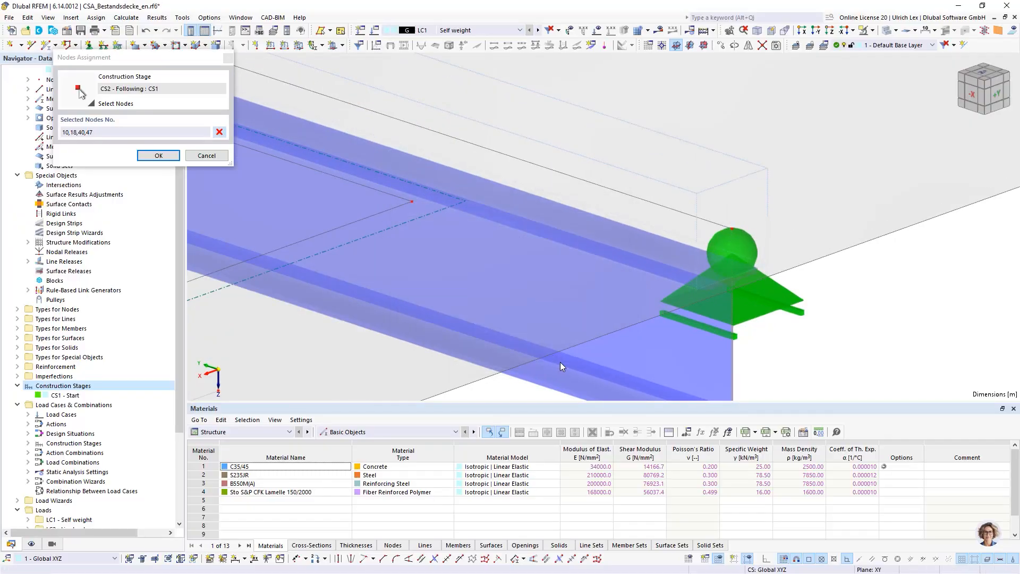
click(145, 156)
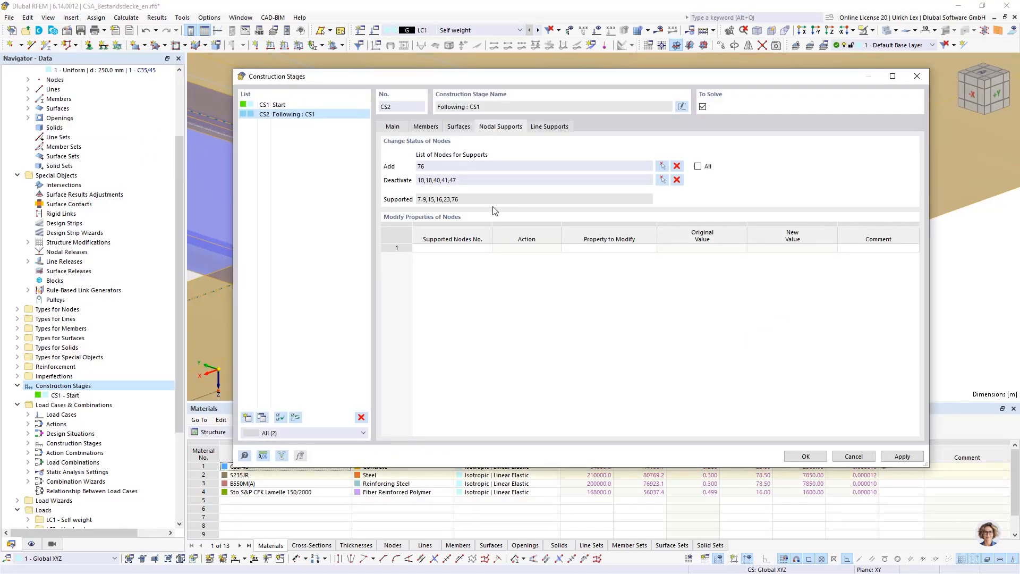
Step: Add the line supports on lines 42 and 41, at the ends of the long and short beams, to CS2 and accept the construction stages
click(559, 128)
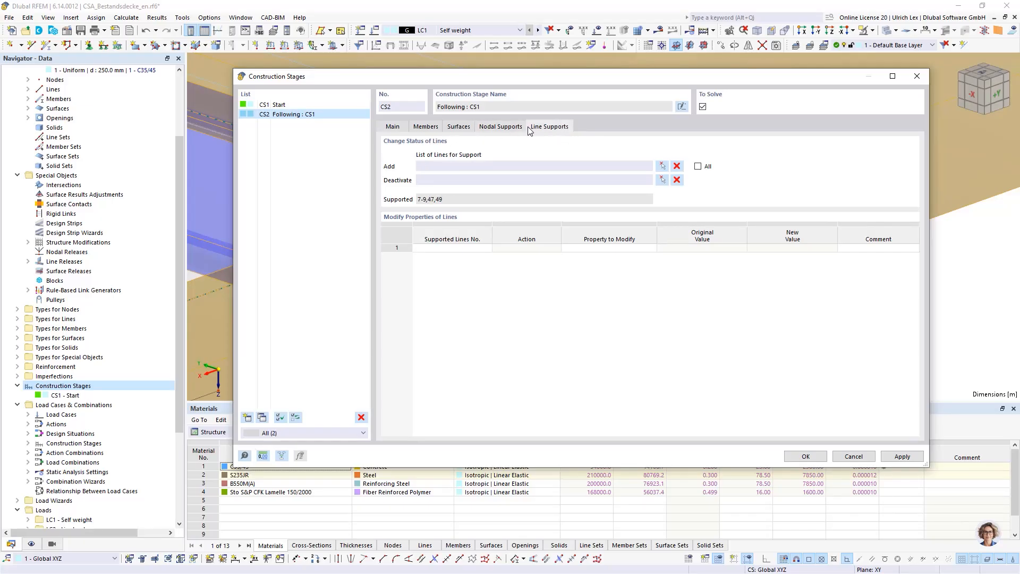
click(662, 166)
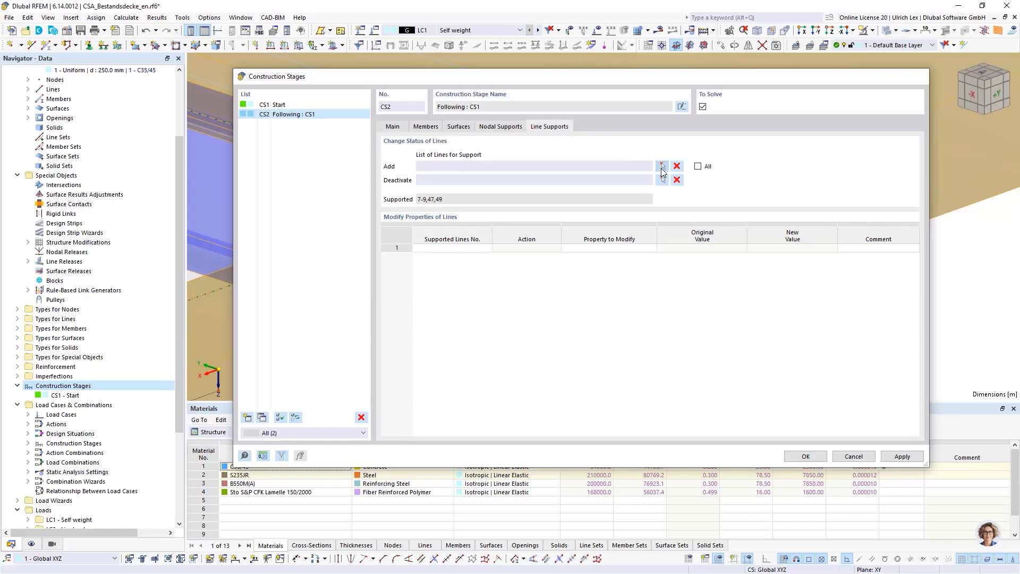
scroll(720, 335, down, 5)
scroll(513, 220, up, 5)
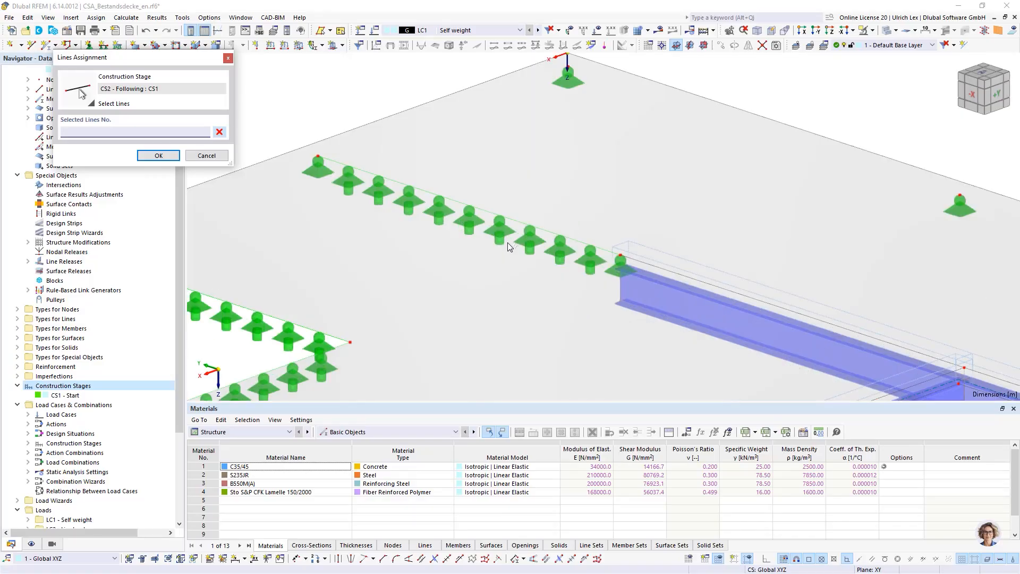
click(512, 220)
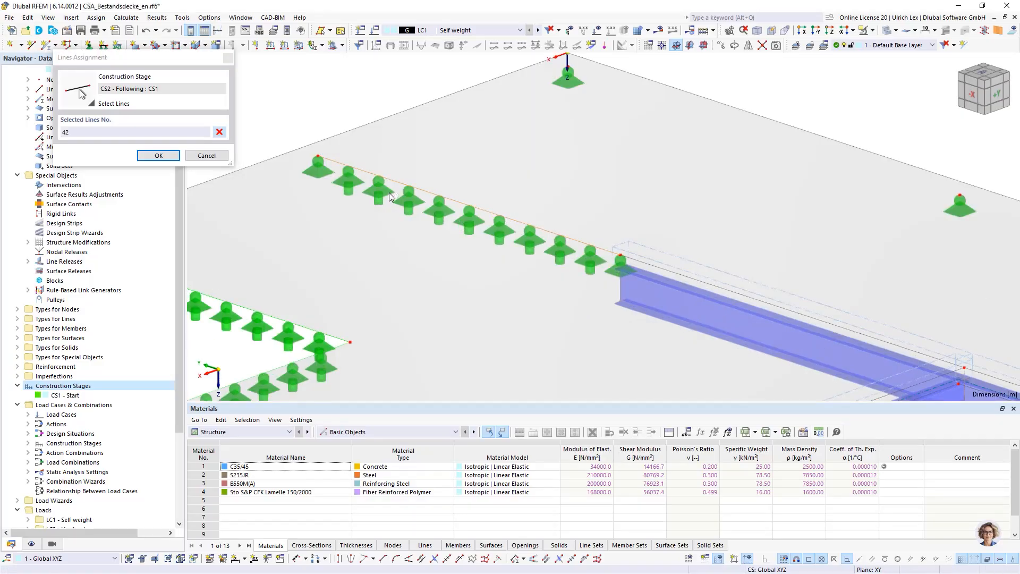
scroll(653, 206, down, 2)
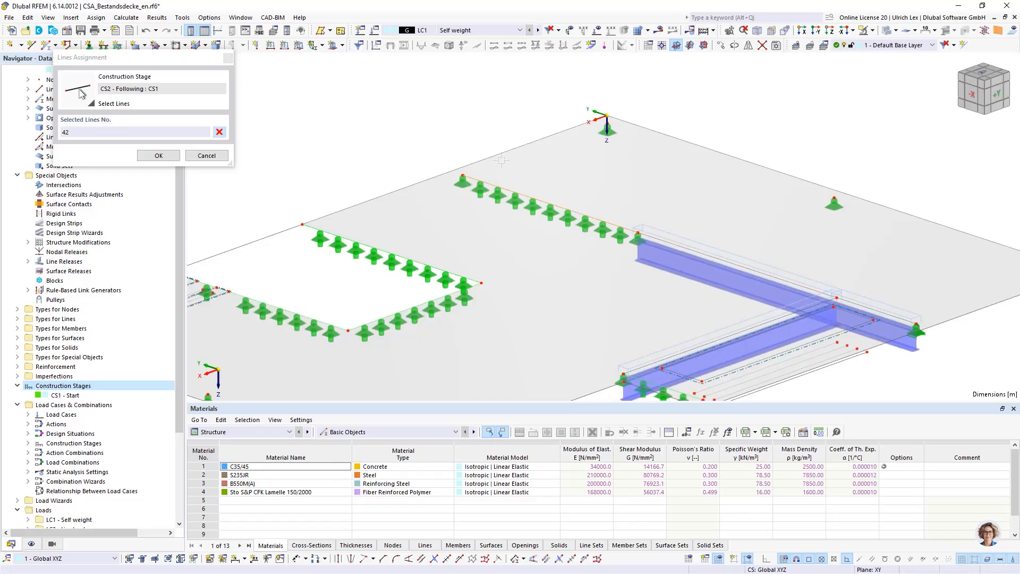
scroll(593, 190, up, 5)
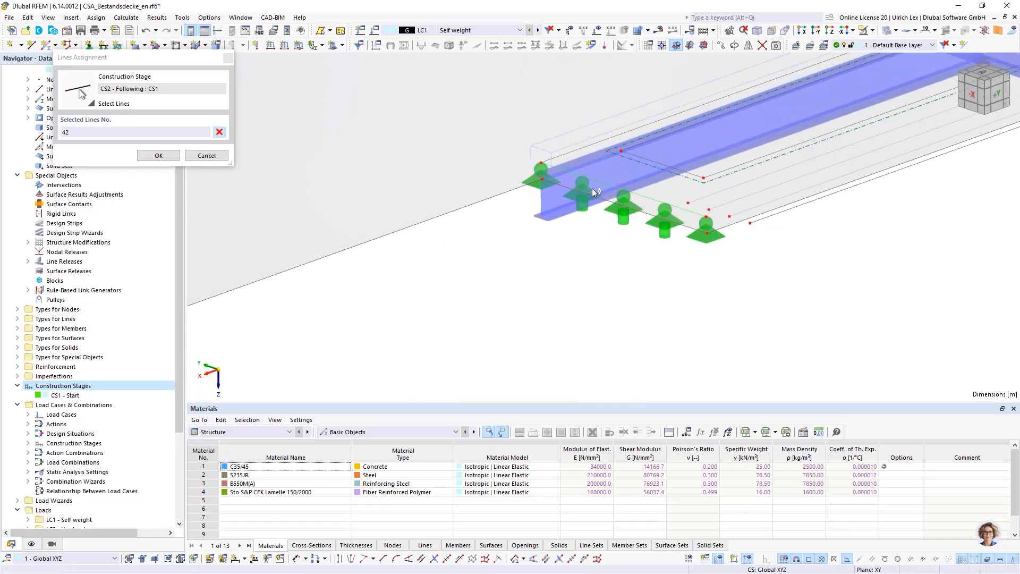
click(637, 194)
click(158, 155)
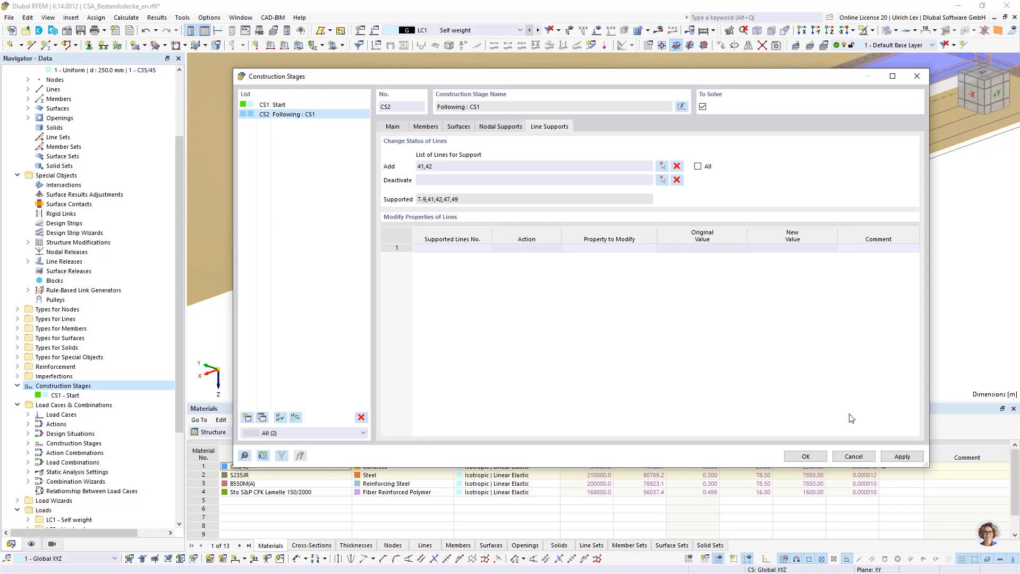
click(805, 456)
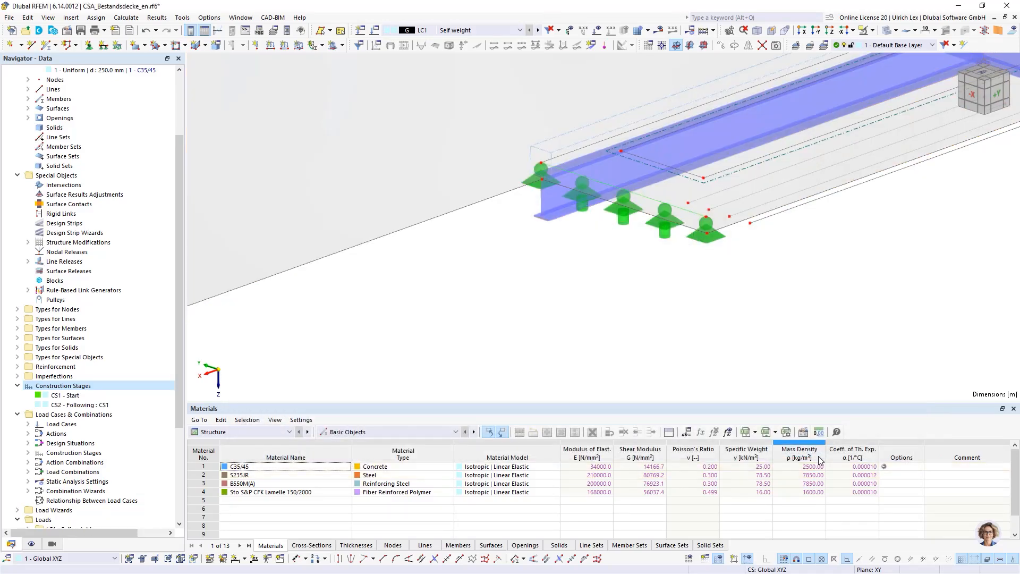
Step: Display construction stage CS1 and examine the existing slab with its original supports from the opposite side
click(518, 31)
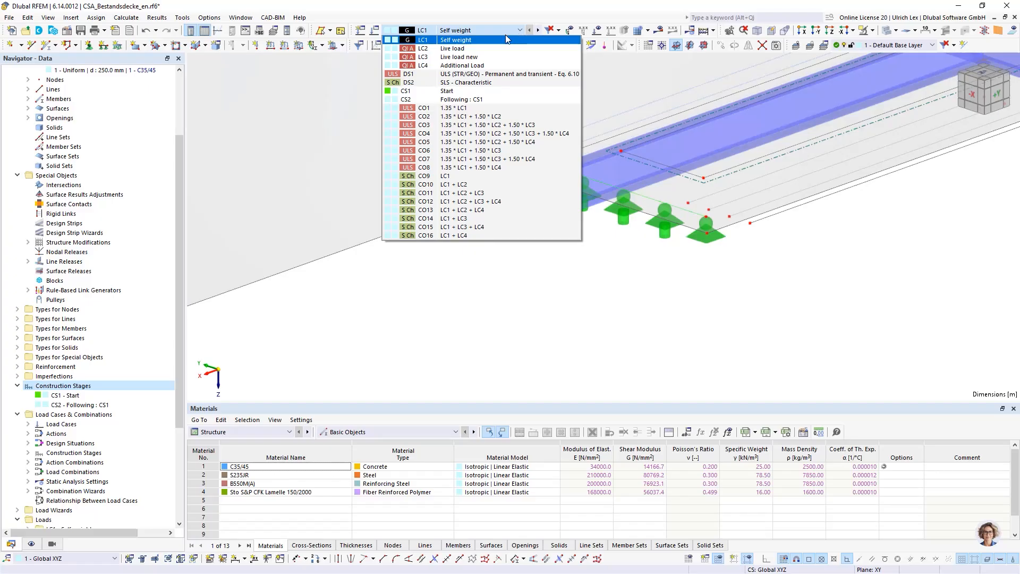
click(417, 91)
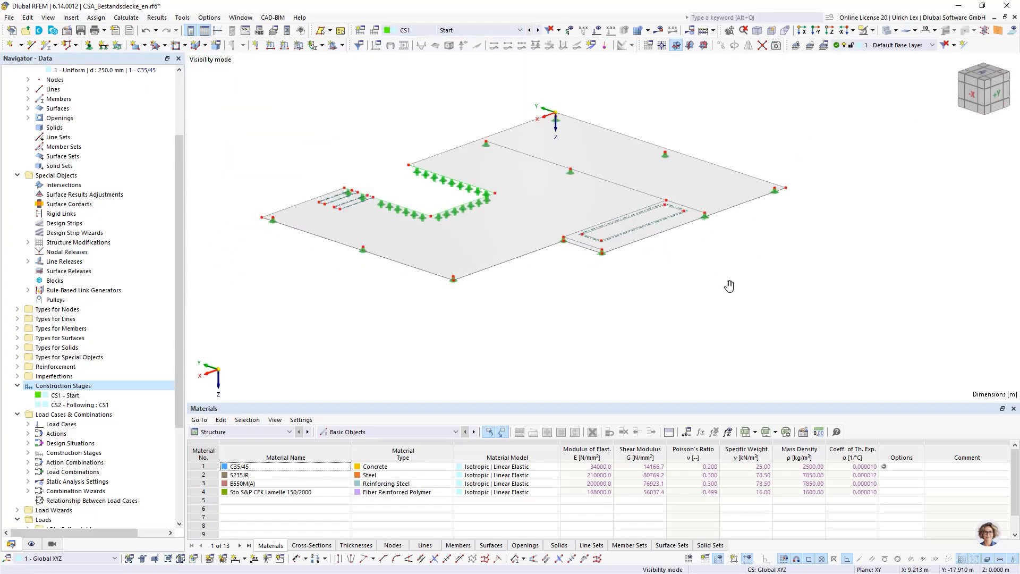
ctrl+middle_drag(728, 287, 557, 311)
ctrl+middle_drag(563, 308, 569, 306)
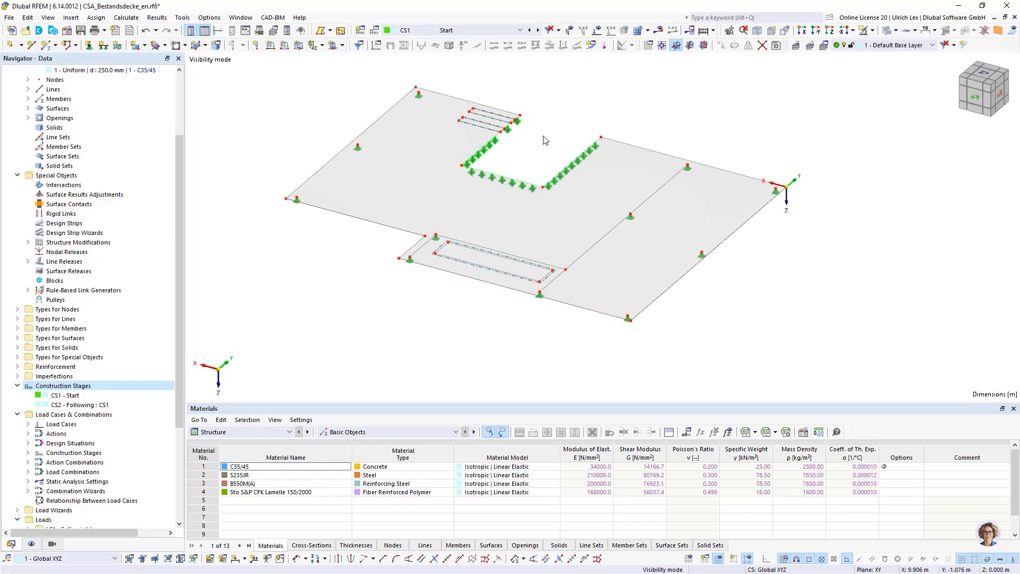
scroll(543, 139, up, 1)
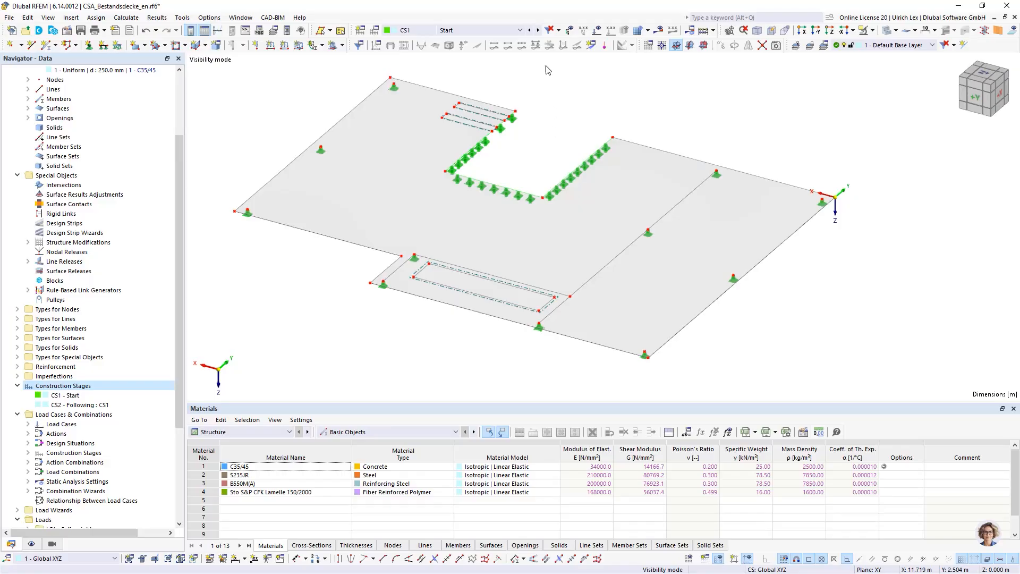
Step: Display construction stage CS2 and examine the added beams, the slab openings and the changed nodal and line supports
click(538, 30)
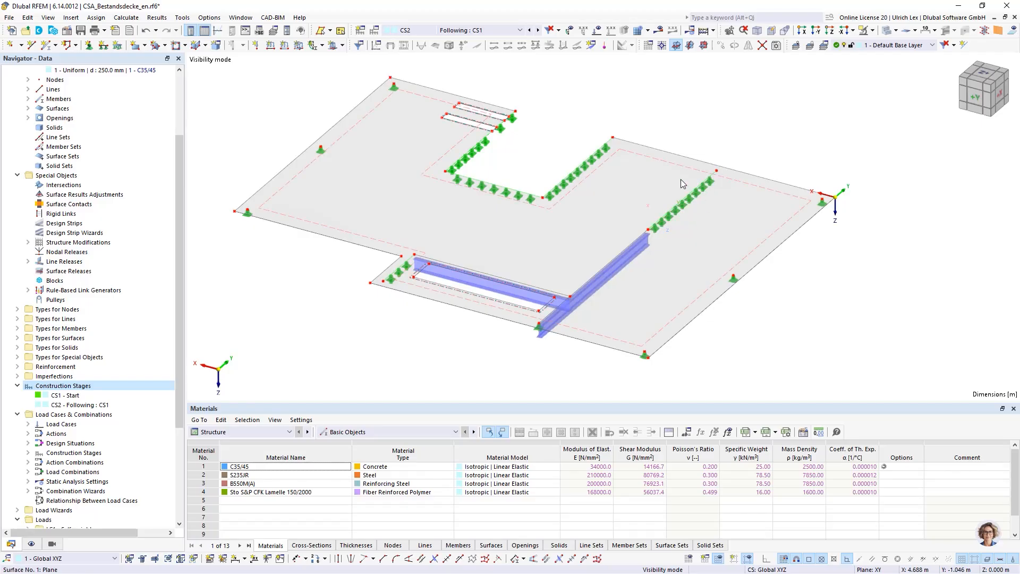
scroll(557, 361, up, 1)
scroll(557, 361, up, 1)
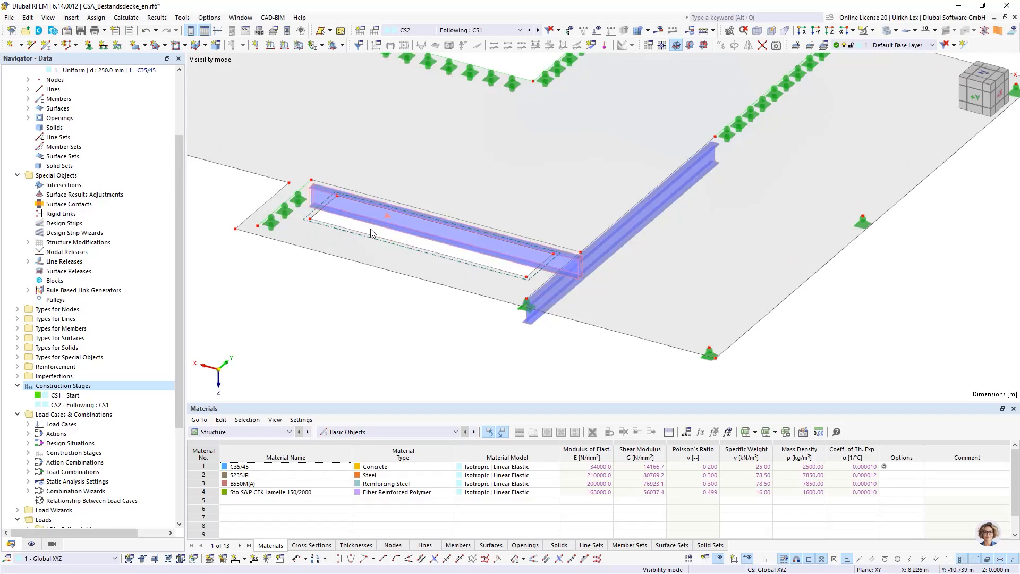
scroll(470, 391, down, 4)
scroll(444, 192, up, 4)
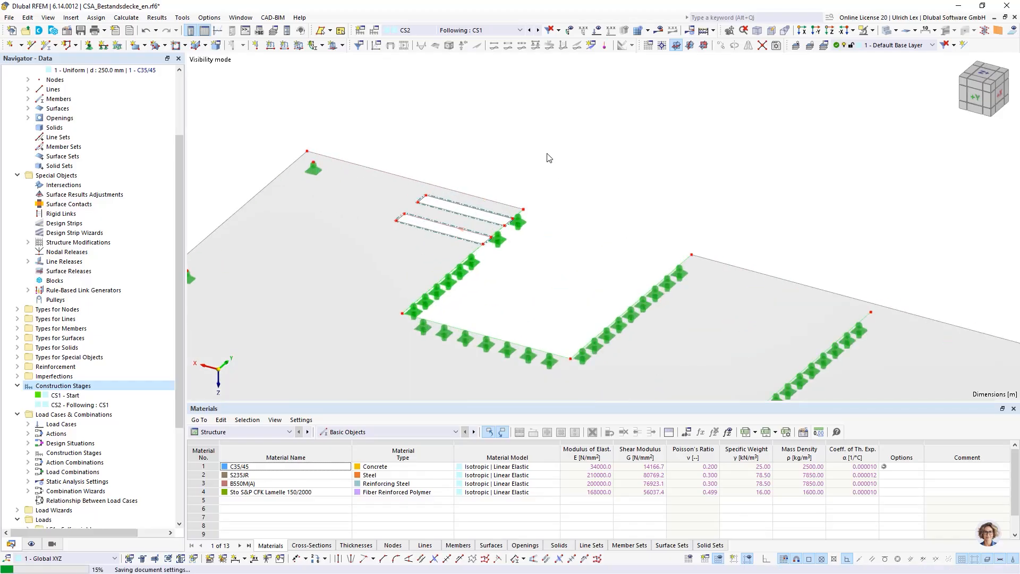
scroll(552, 154, down, 3)
scroll(531, 244, up, 5)
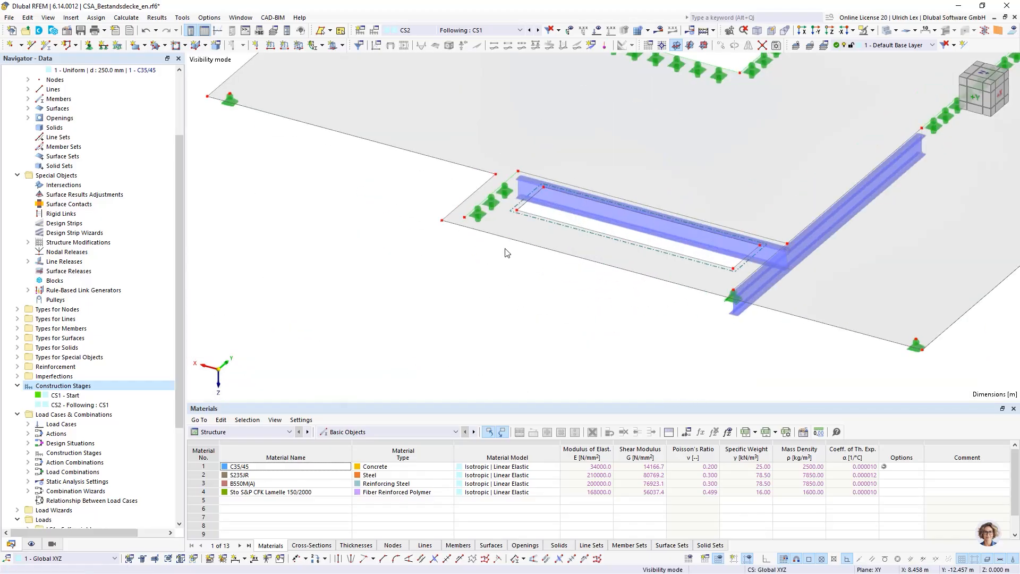
scroll(508, 253, up, 2)
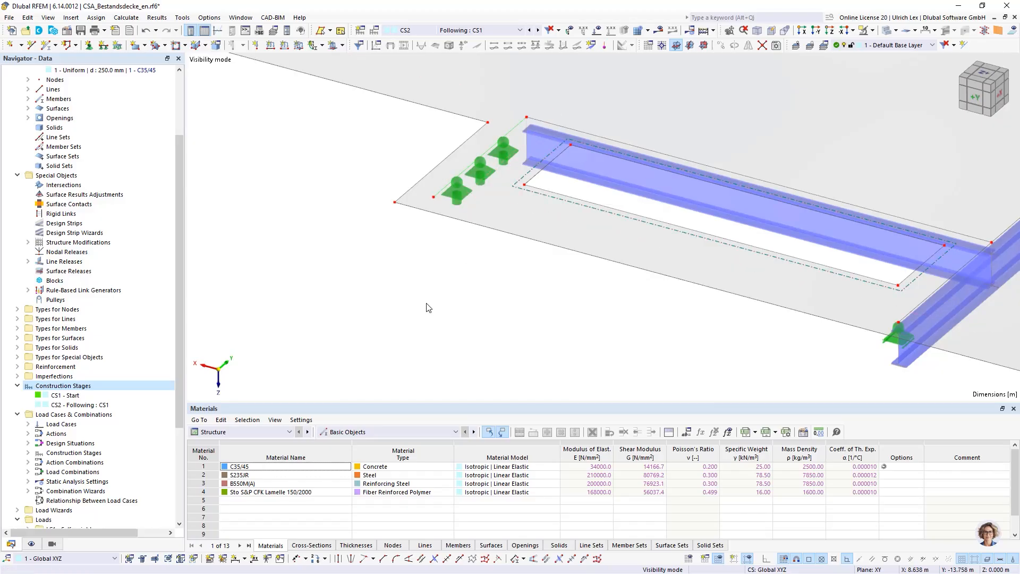
scroll(337, 264, down, 5)
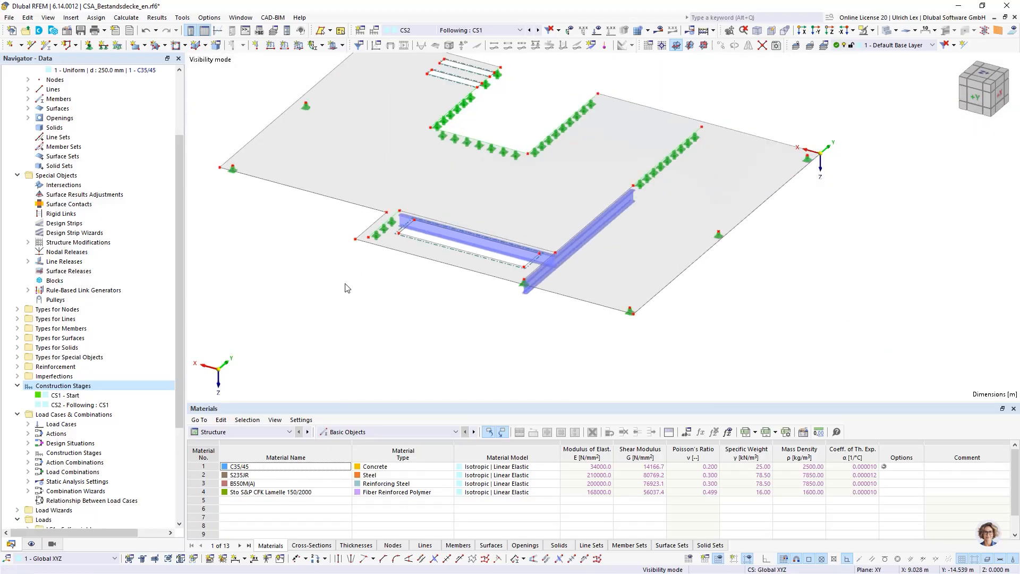
ctrl+middle_drag(314, 323, 341, 331)
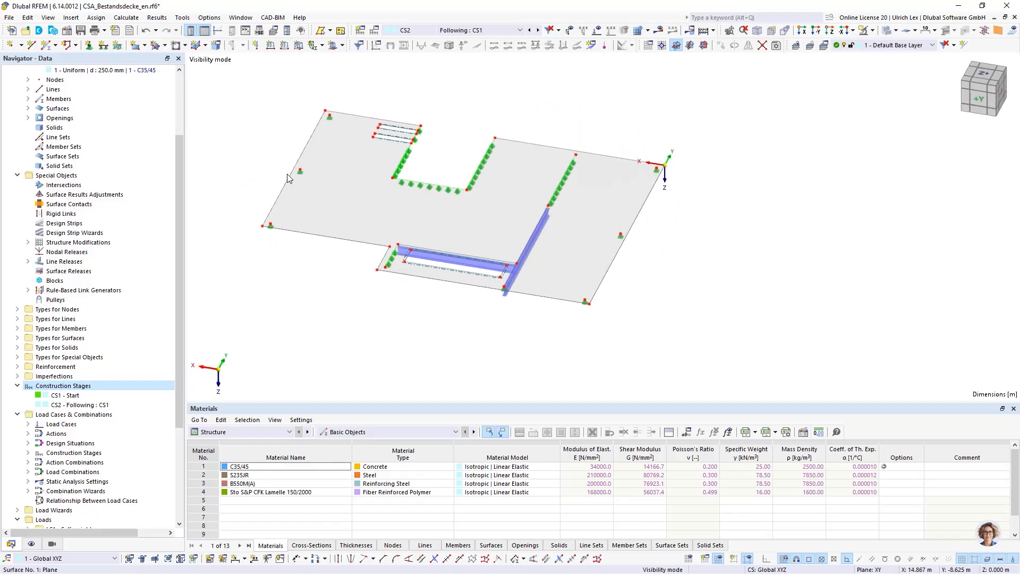
scroll(267, 122, up, 2)
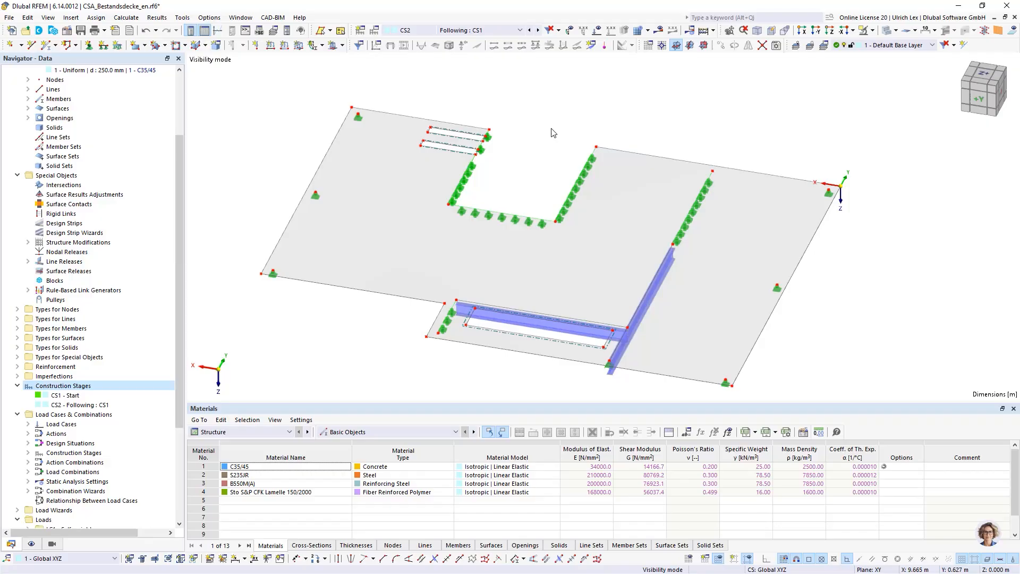
scroll(549, 141, down, 3)
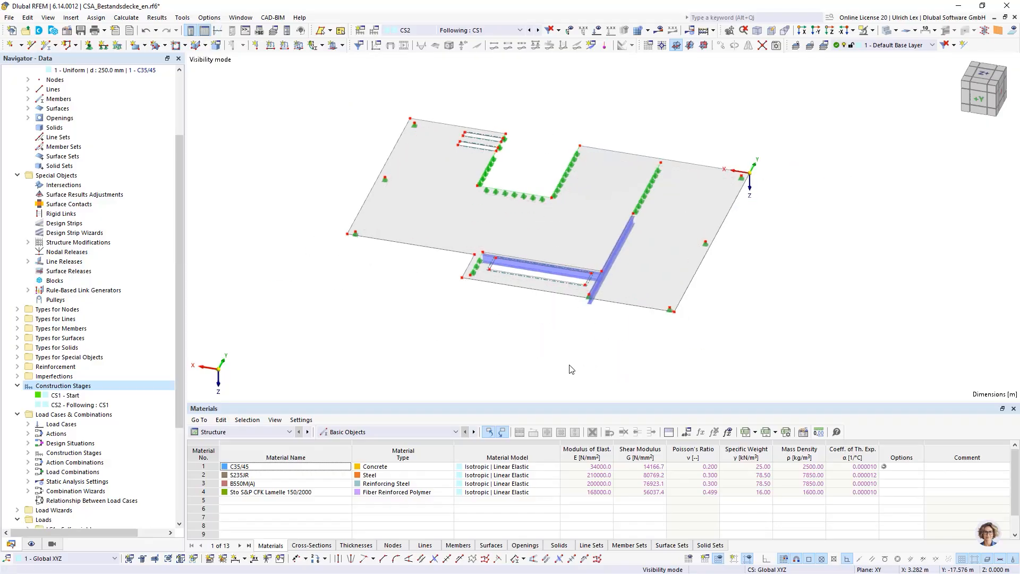
middle_drag(571, 368, 574, 359)
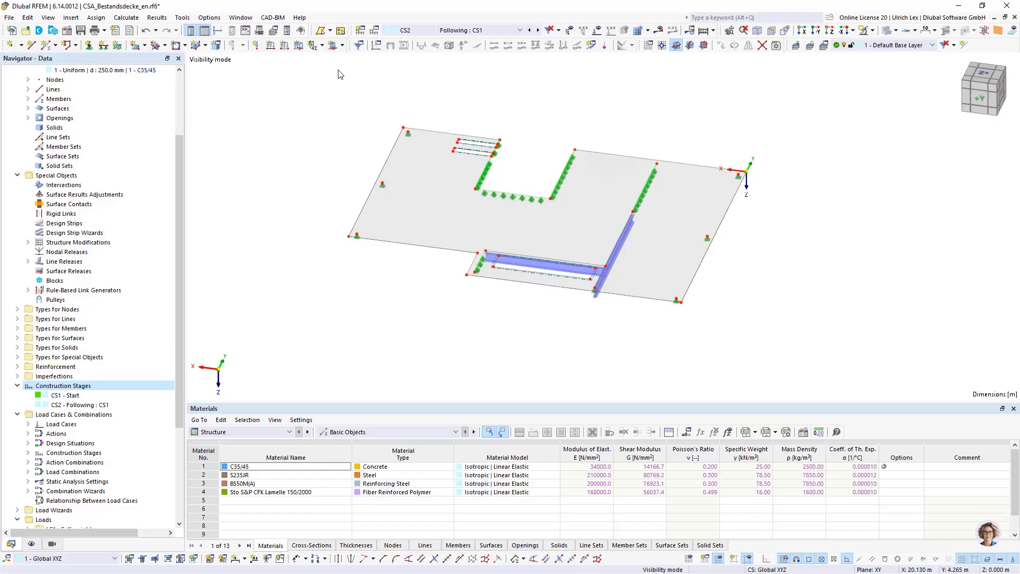
Step: Open the load case and combination settings and assign LC1 Self weight and LC2 Live load to construction stage CS1
click(375, 32)
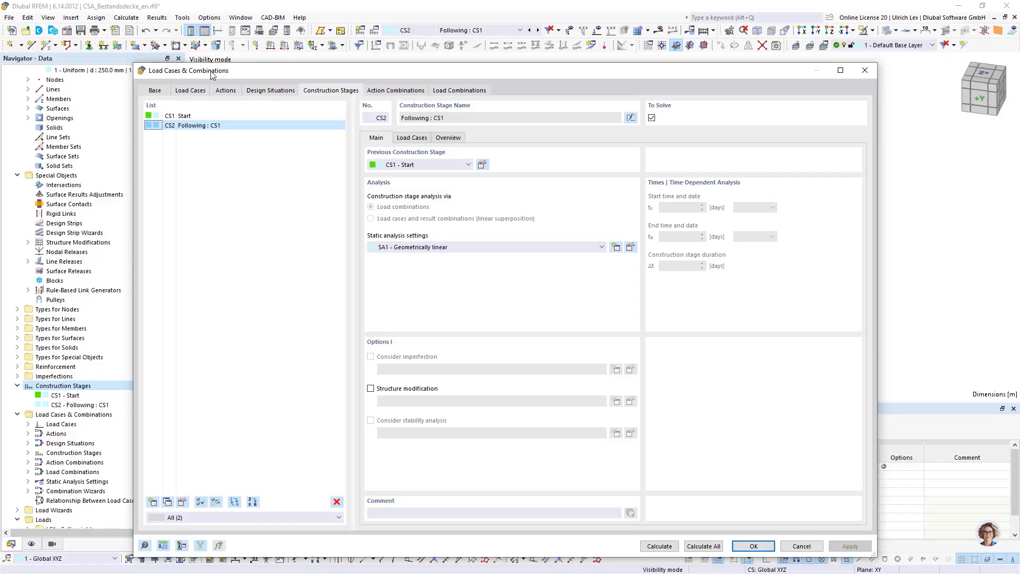
drag(321, 72, 316, 43)
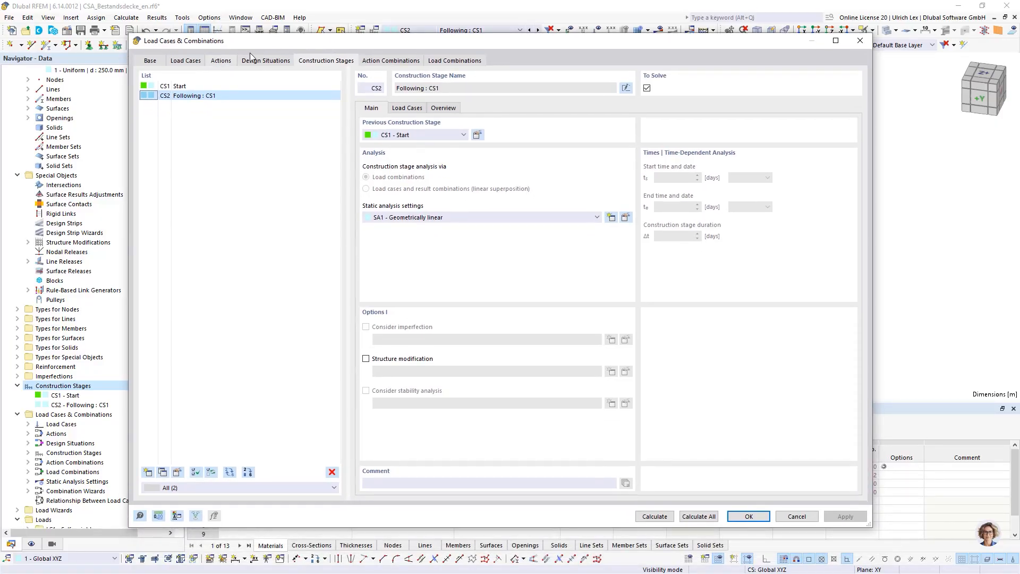
drag(269, 41, 318, 43)
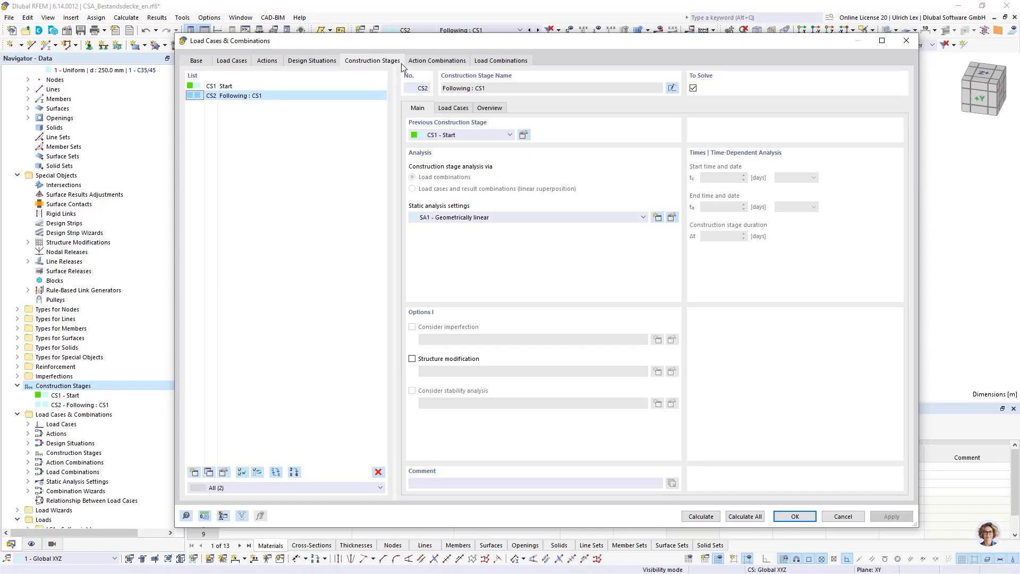
click(288, 88)
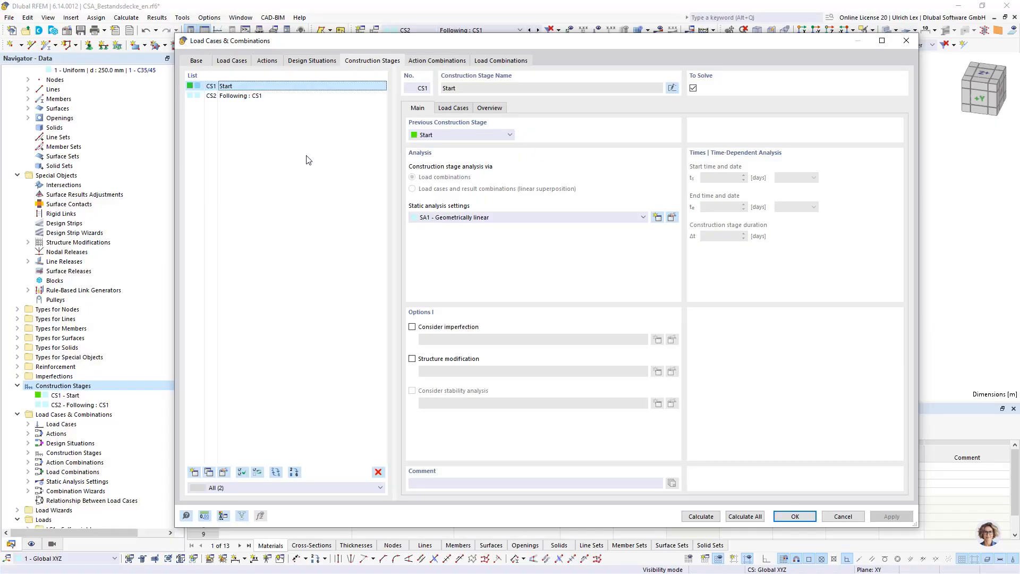
click(238, 97)
click(236, 88)
click(241, 97)
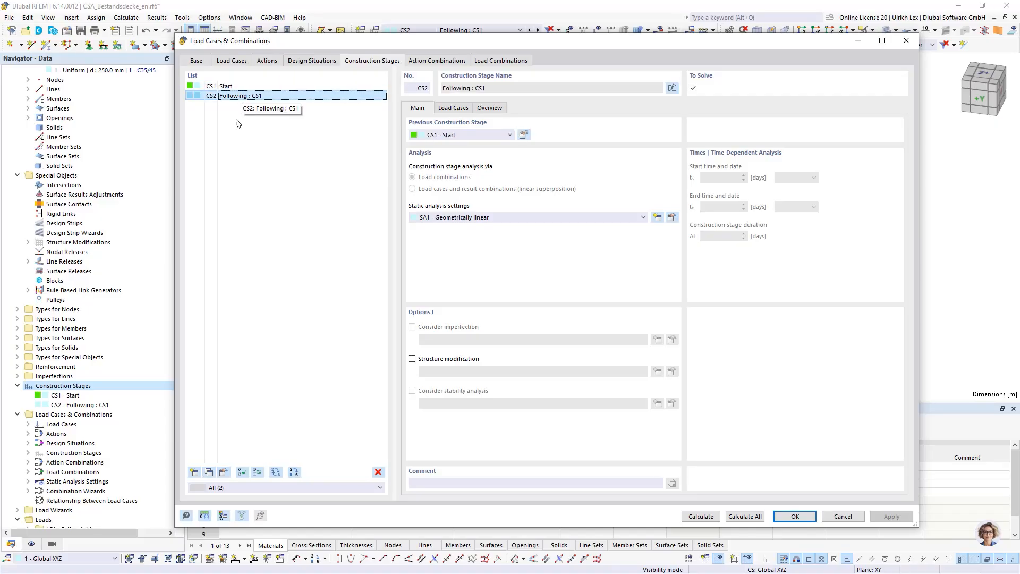
click(218, 87)
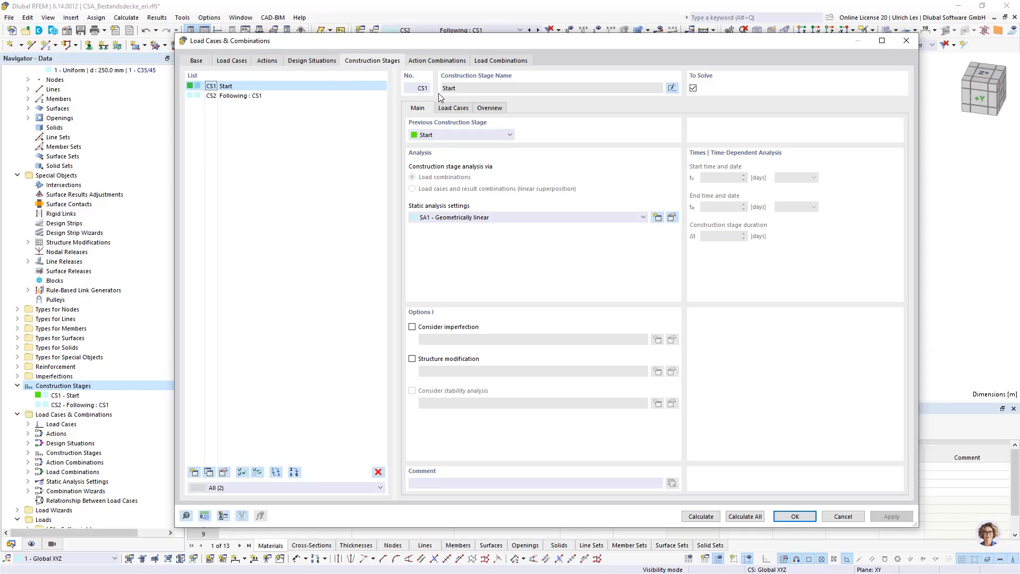
click(462, 109)
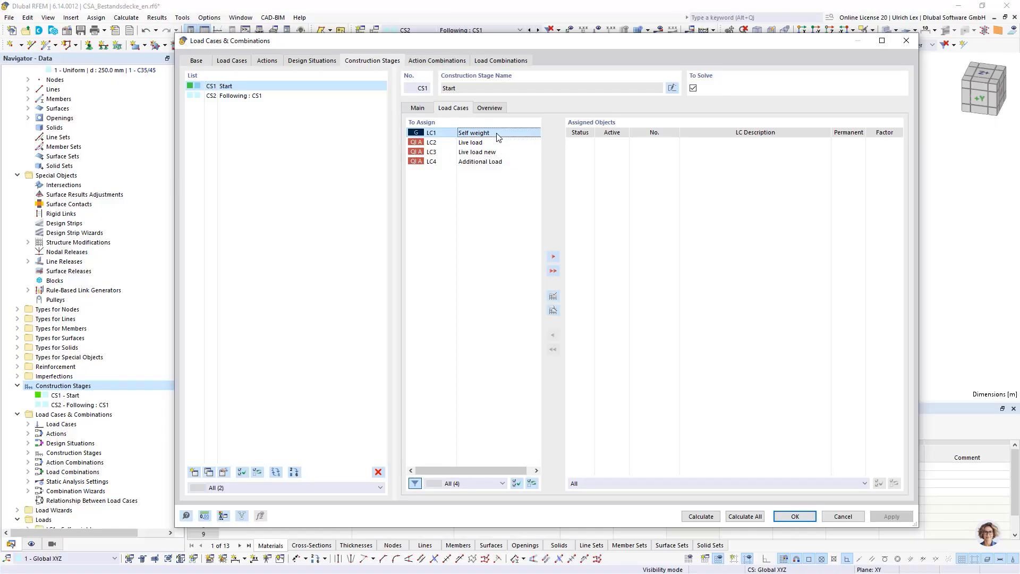
double_click(498, 137)
click(476, 132)
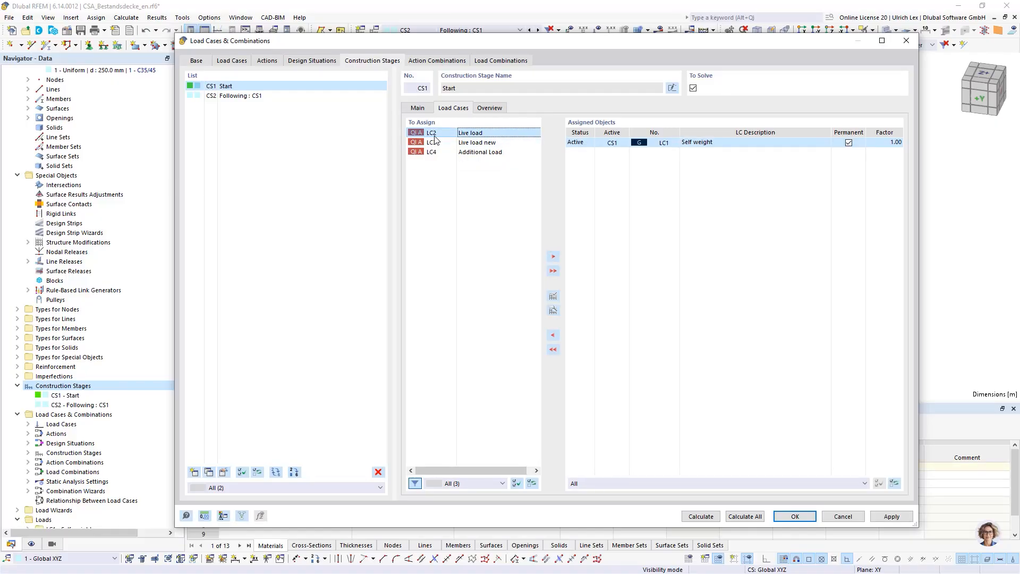
double_click(513, 136)
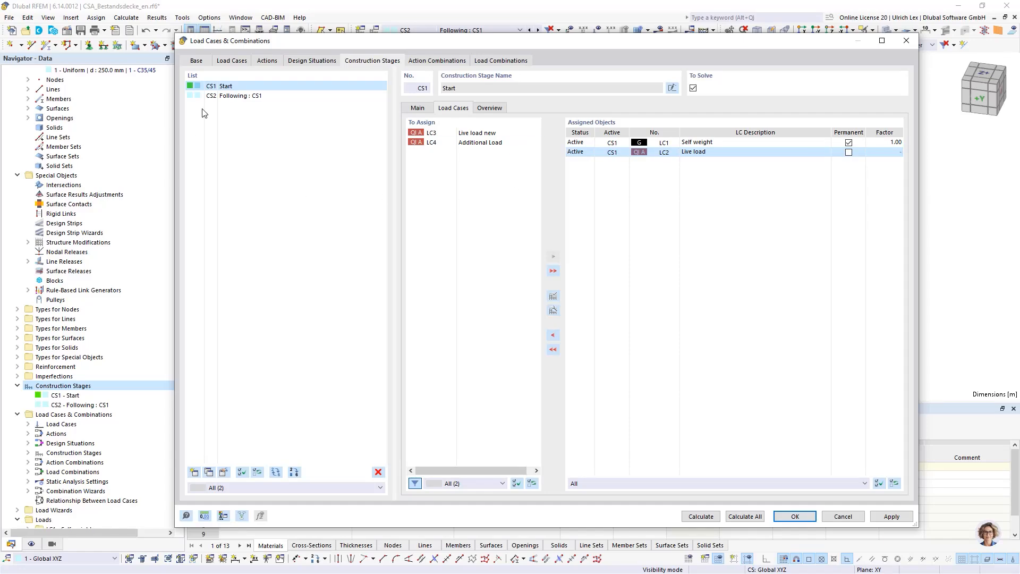
Step: Assign LC3 Live load new and LC4 Additional Load to construction stage CS2
click(211, 97)
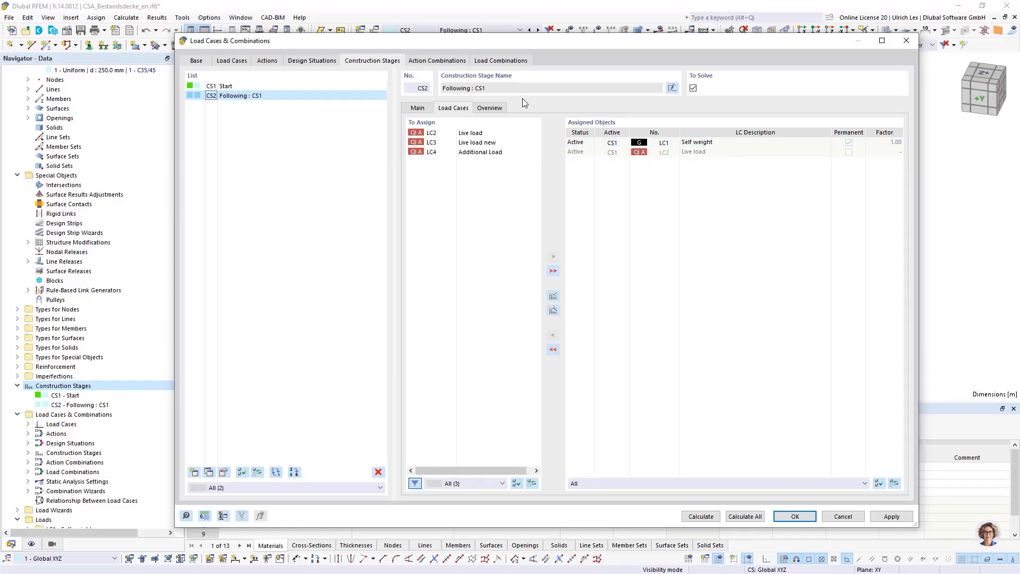
click(447, 142)
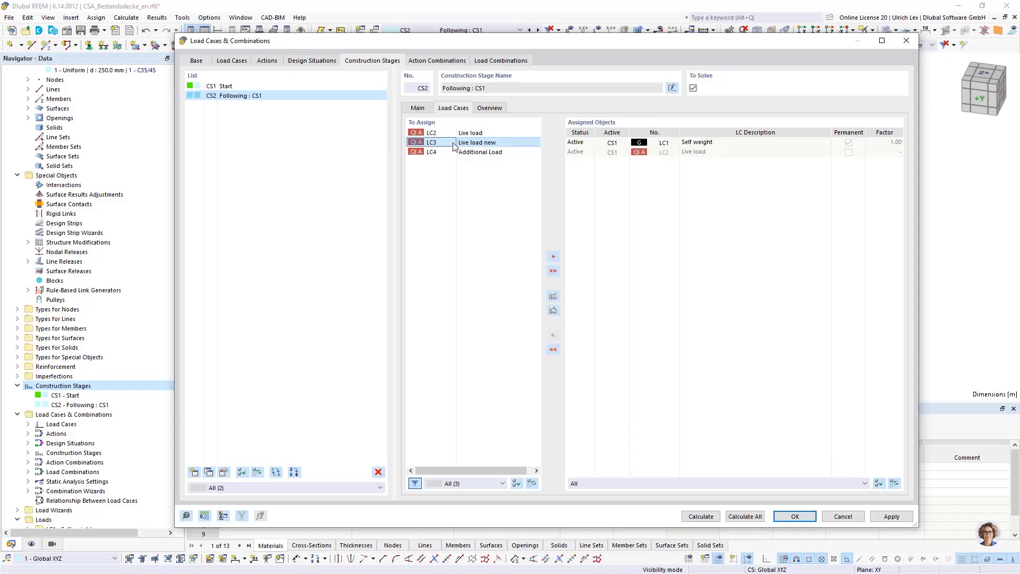
double_click(519, 143)
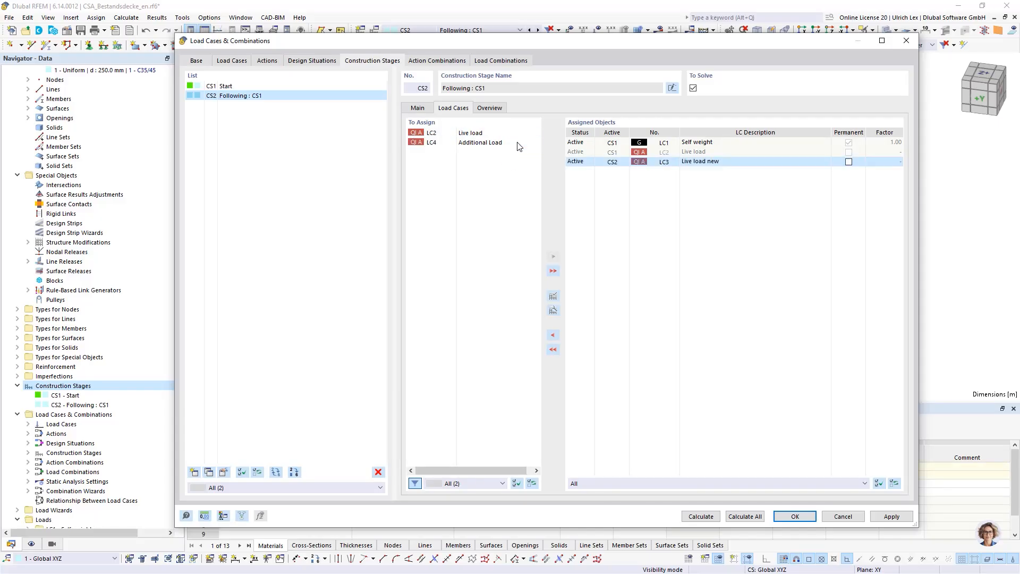
double_click(518, 143)
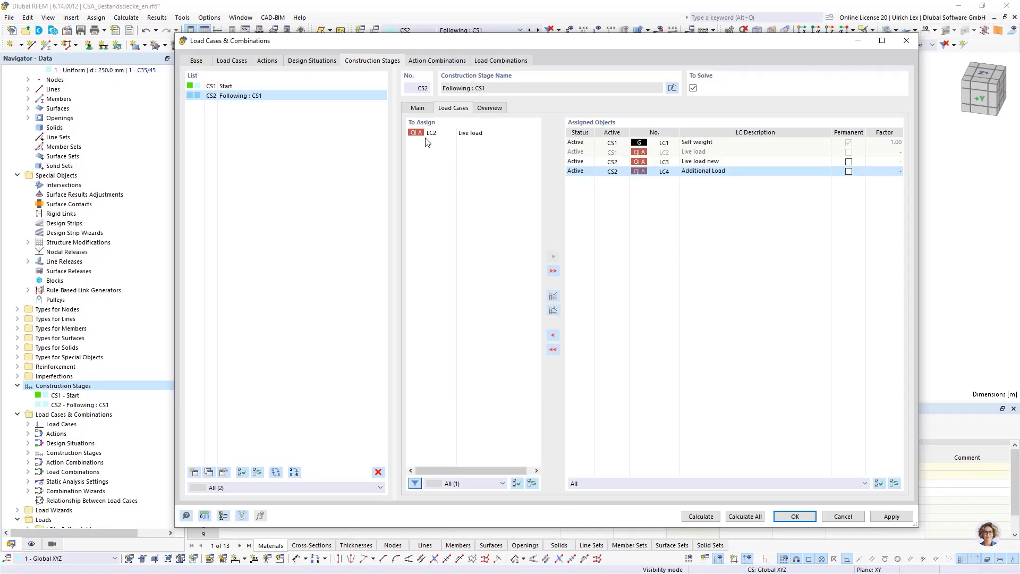
Step: Compare the load cases assigned to construction stages CS1 and CS2
click(226, 87)
click(227, 97)
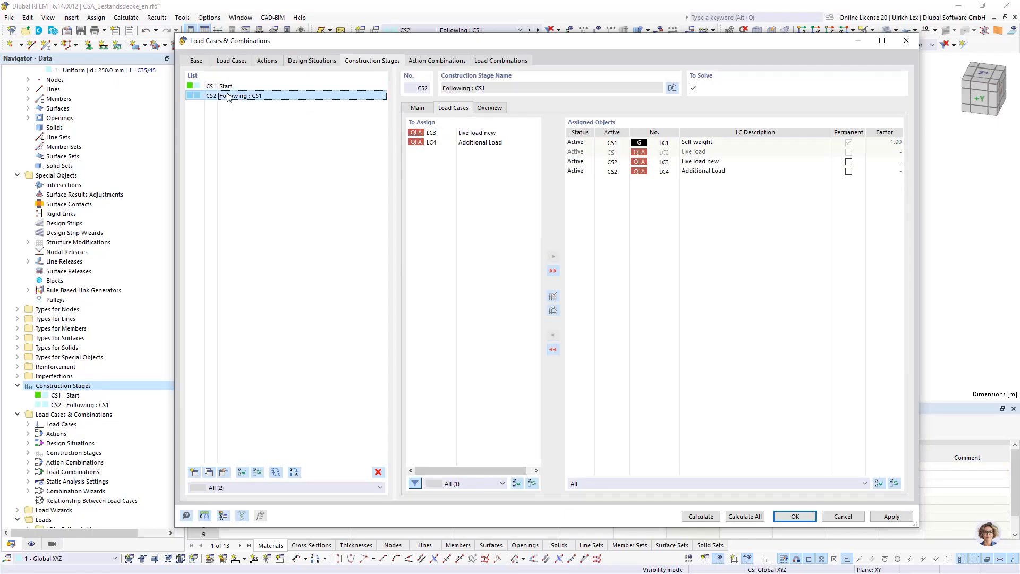
click(225, 86)
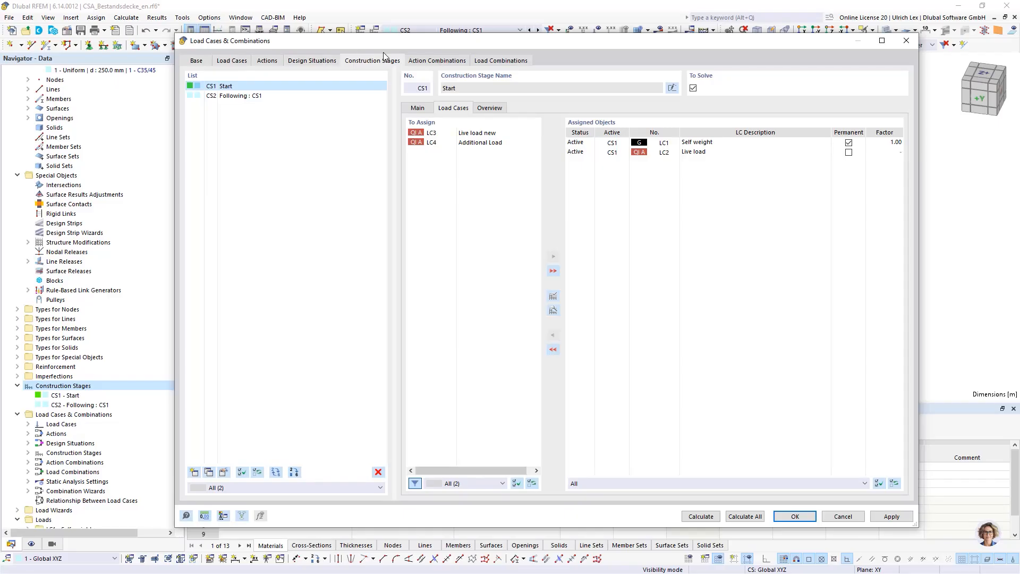
Step: For design situations DS1 and DS2, make combination wizard 1 consider the initial state from construction stage CS1
click(321, 62)
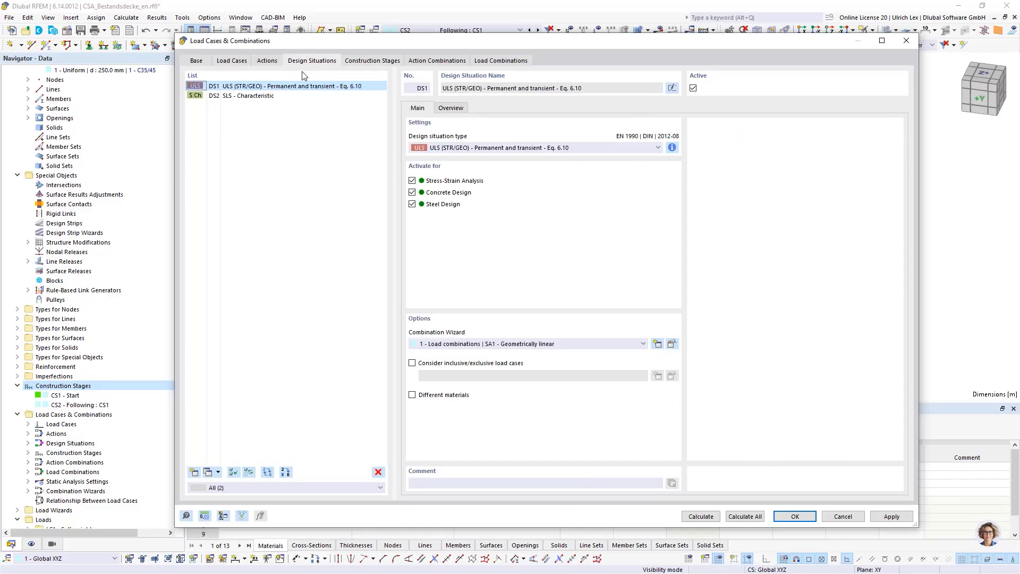
drag(365, 42, 342, 27)
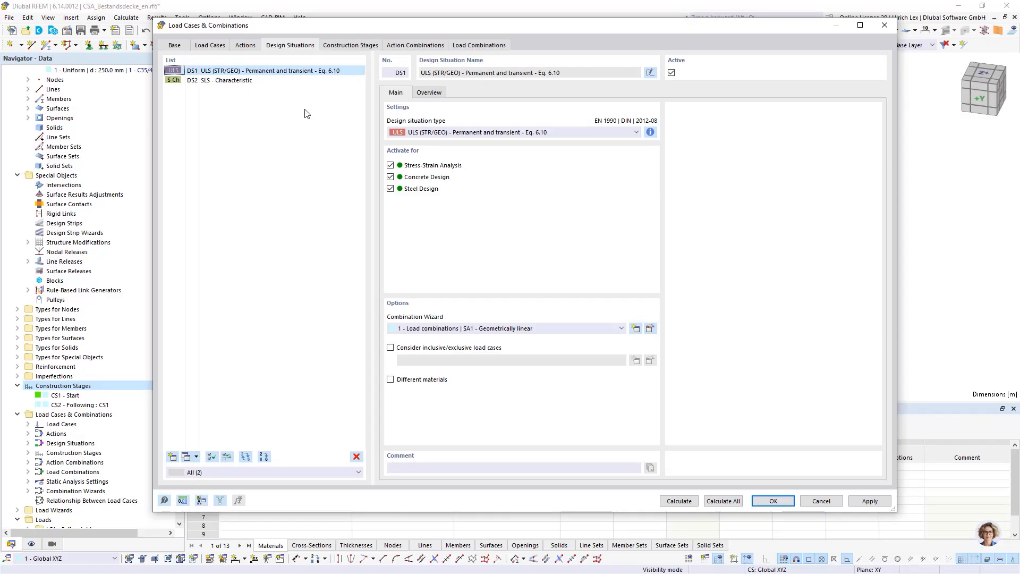
mouse_move(362, 26)
mouse_down()
mouse_move(340, 23)
mouse_move(347, 29)
mouse_up()
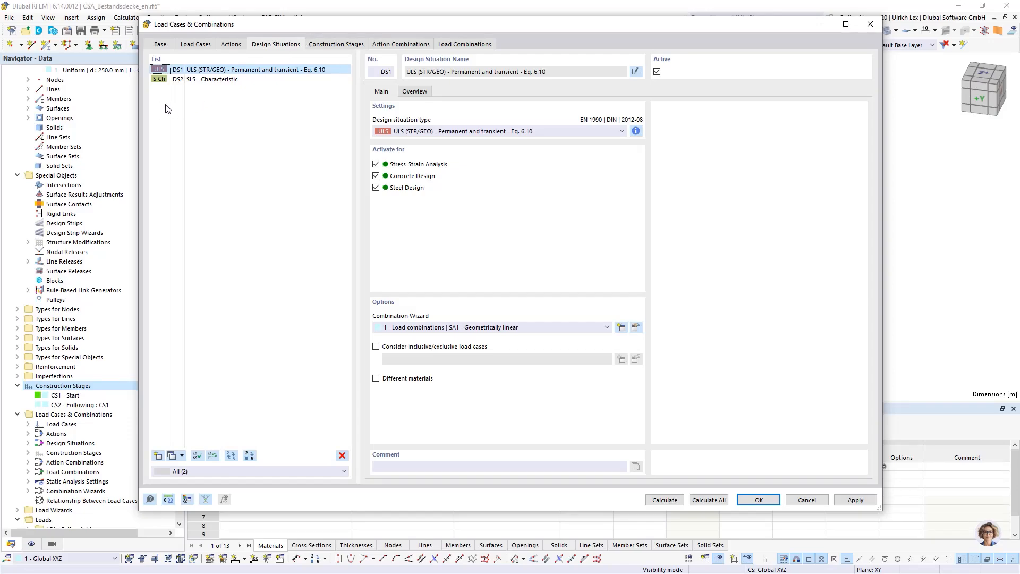
drag(298, 27, 278, 24)
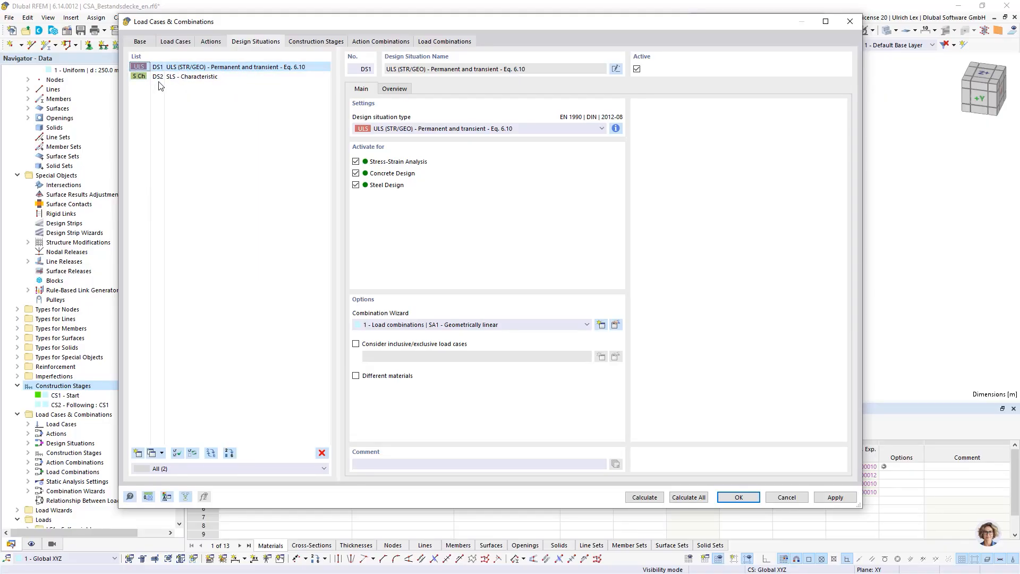
ctrl+click(180, 78)
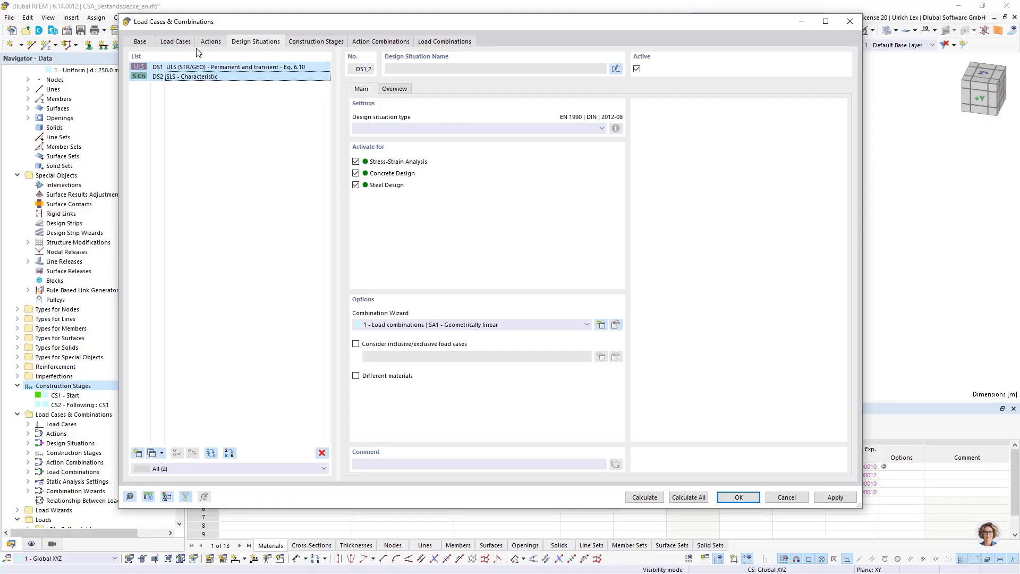
click(615, 324)
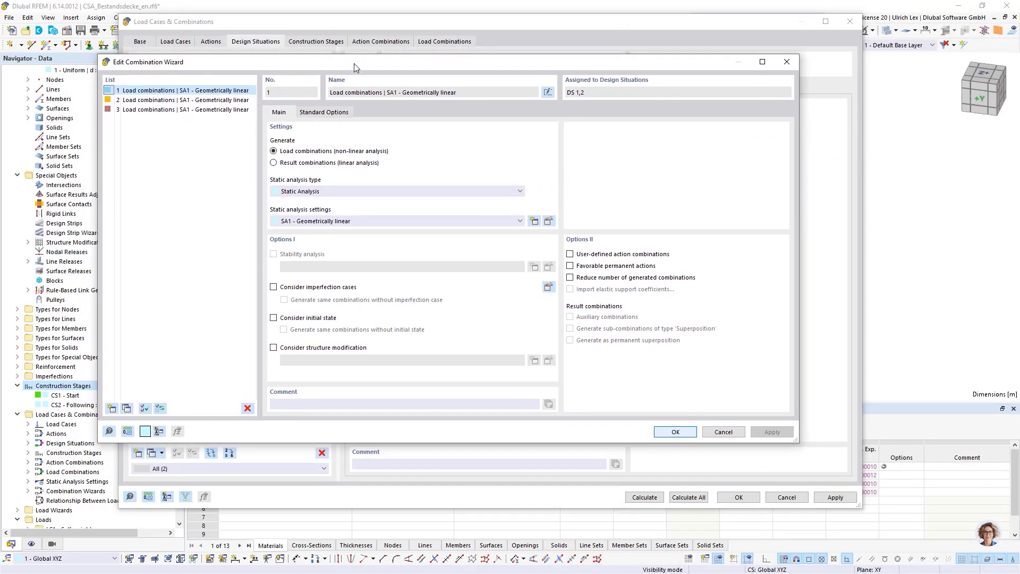
drag(229, 65, 277, 71)
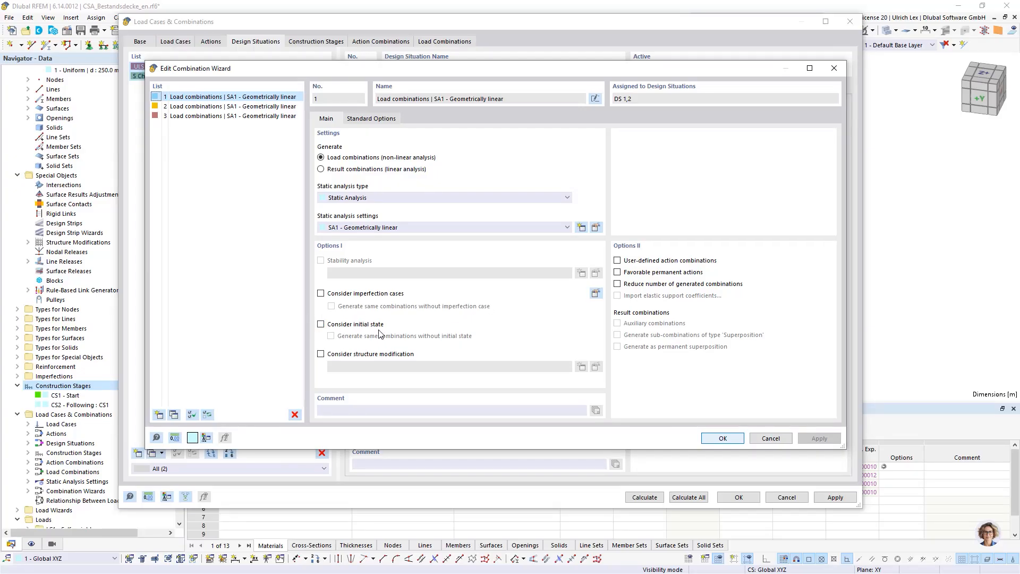
click(321, 325)
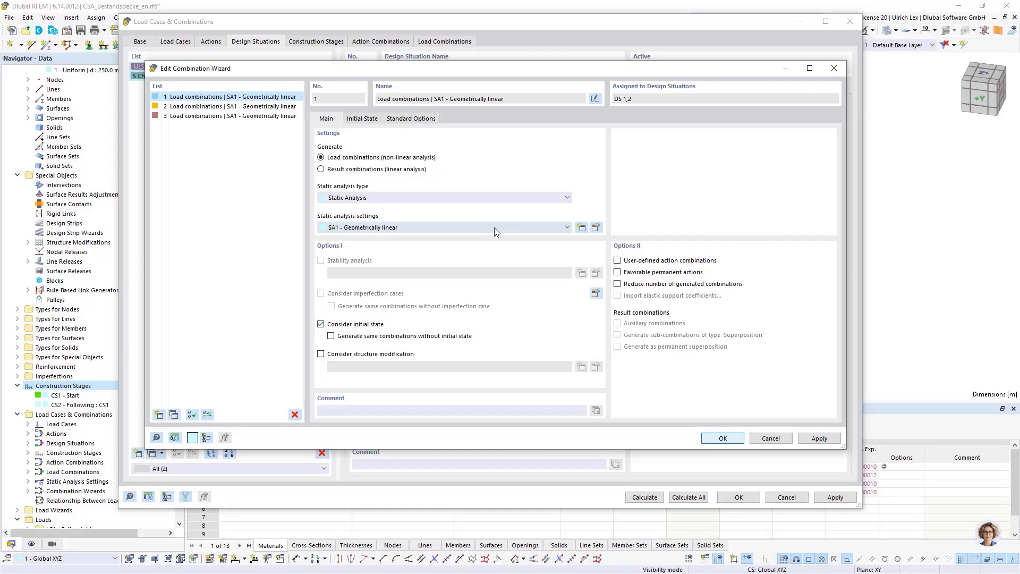
click(370, 121)
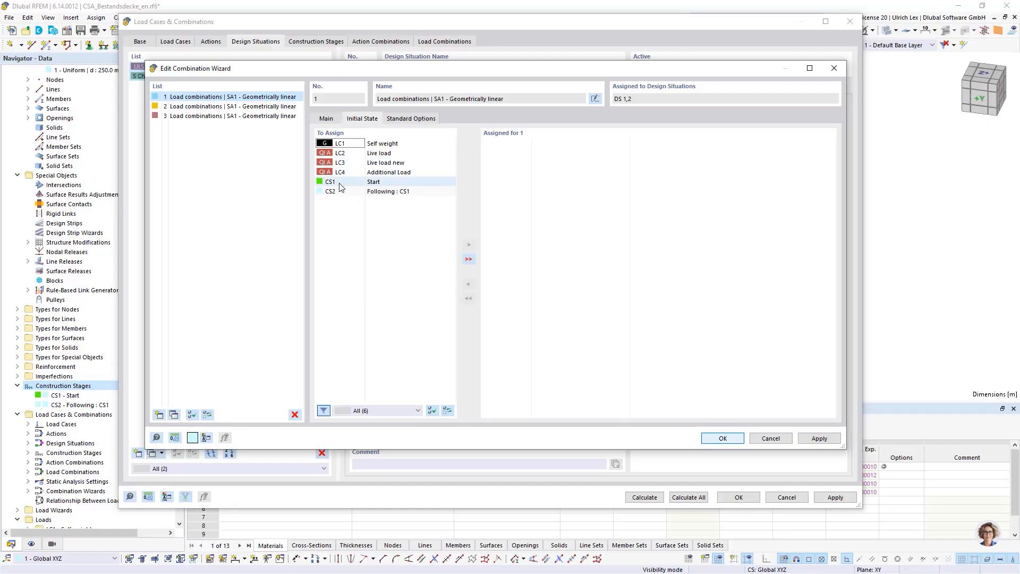
mouse_move(343, 183)
mouse_down()
mouse_move(391, 195)
mouse_move(338, 185)
mouse_up()
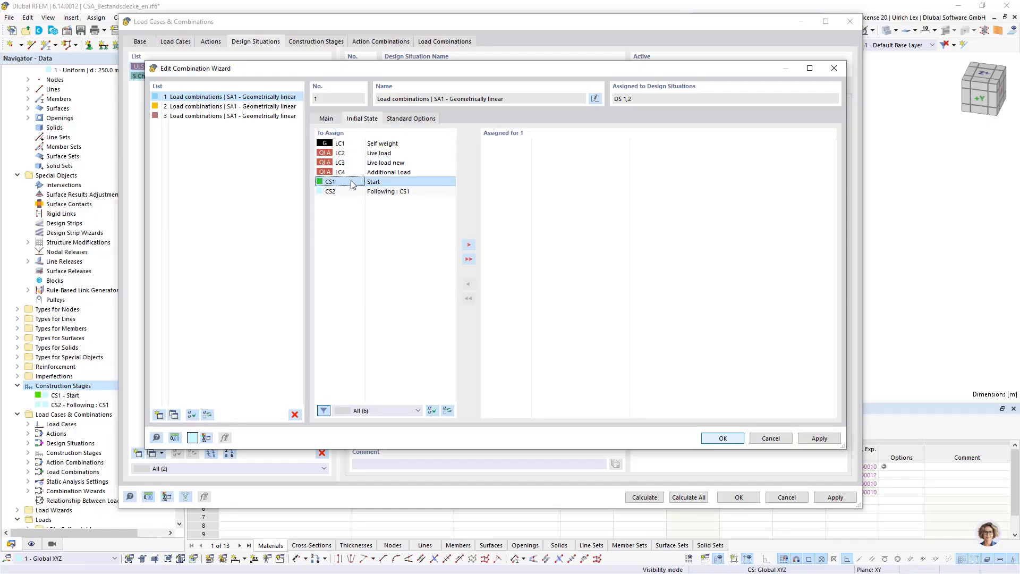
double_click(343, 183)
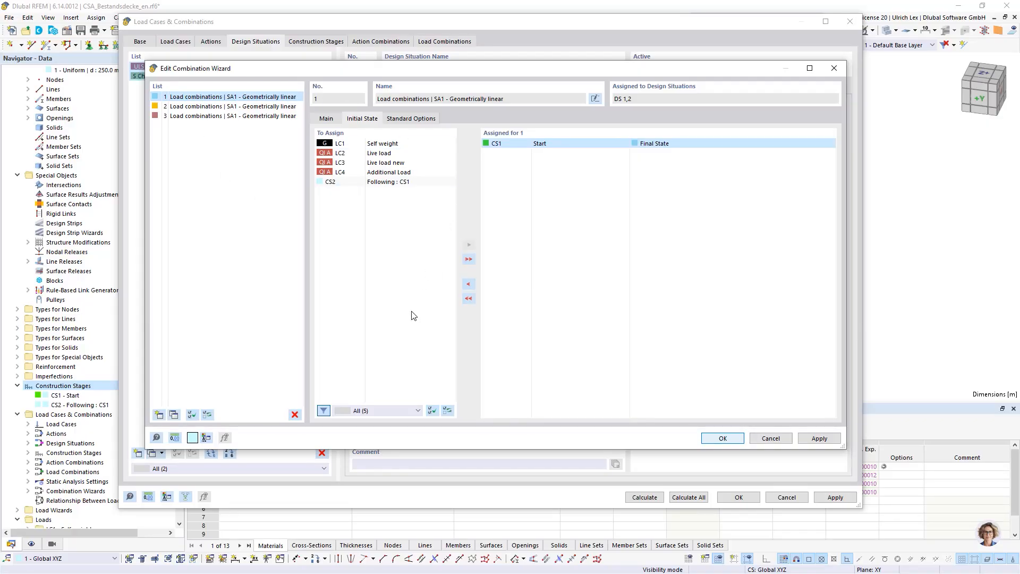
click(717, 438)
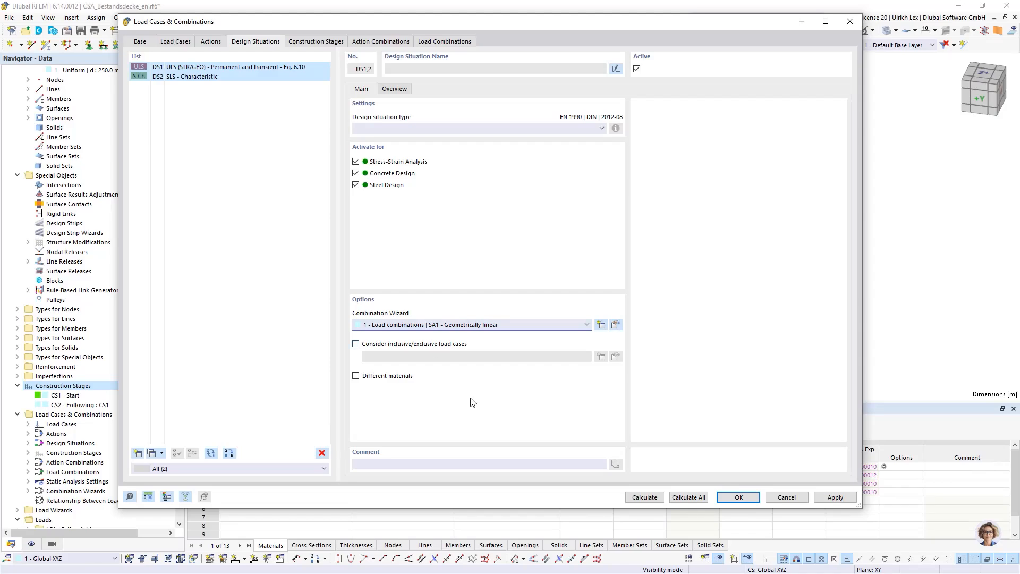
Step: Review the load combinations generated from the combination wizard and return to the design situations
click(294, 256)
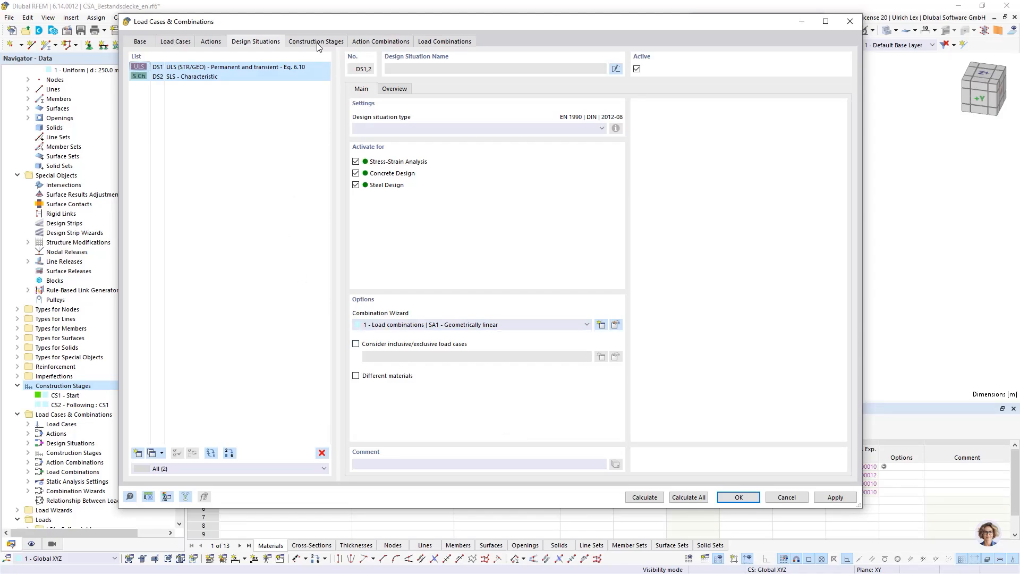
click(430, 43)
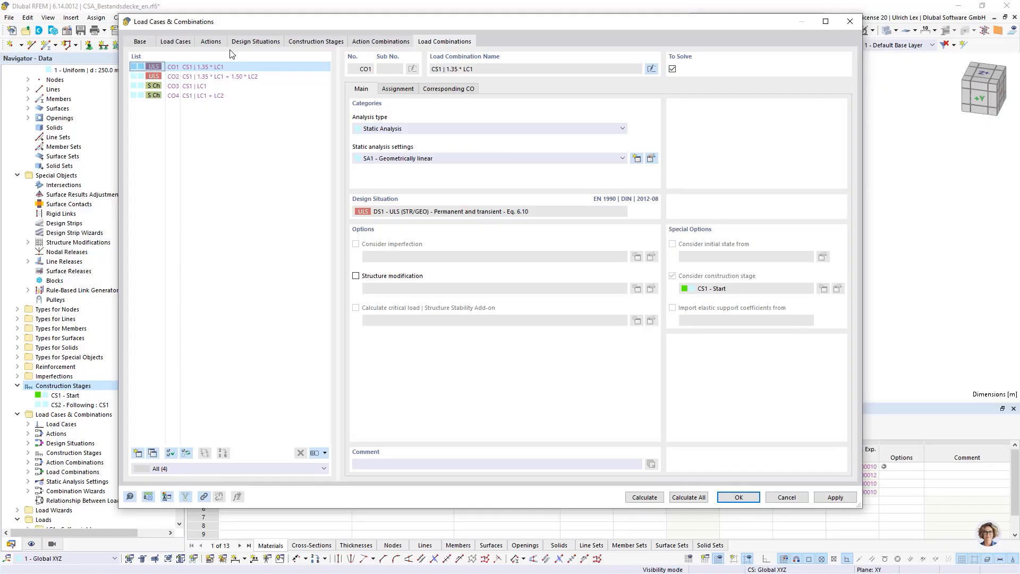
click(245, 42)
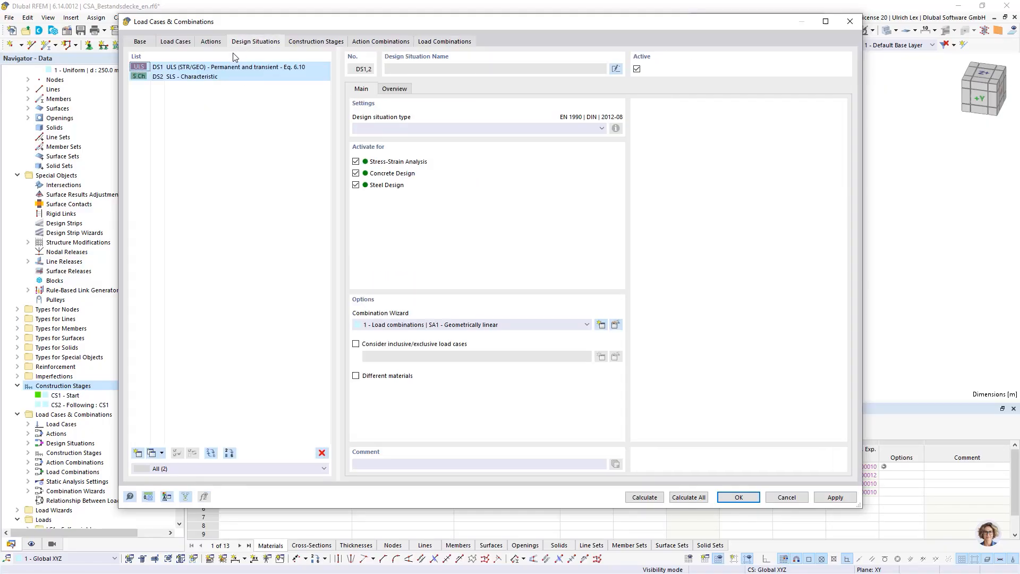
Step: Copy design situations DS1 and DS2 together and give both copies the comment "New Stage"
click(190, 77)
key(Up)
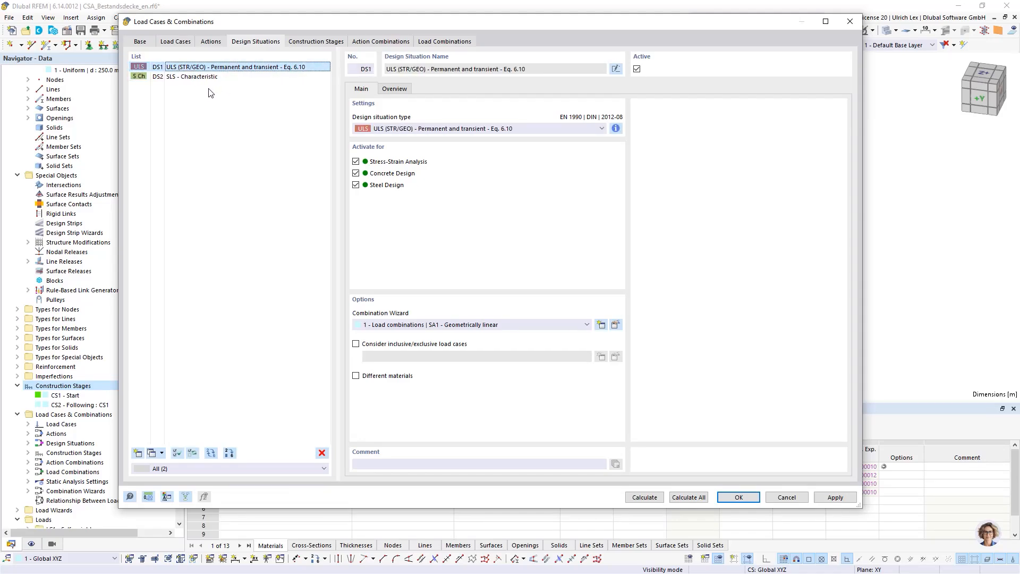
shift+click(199, 78)
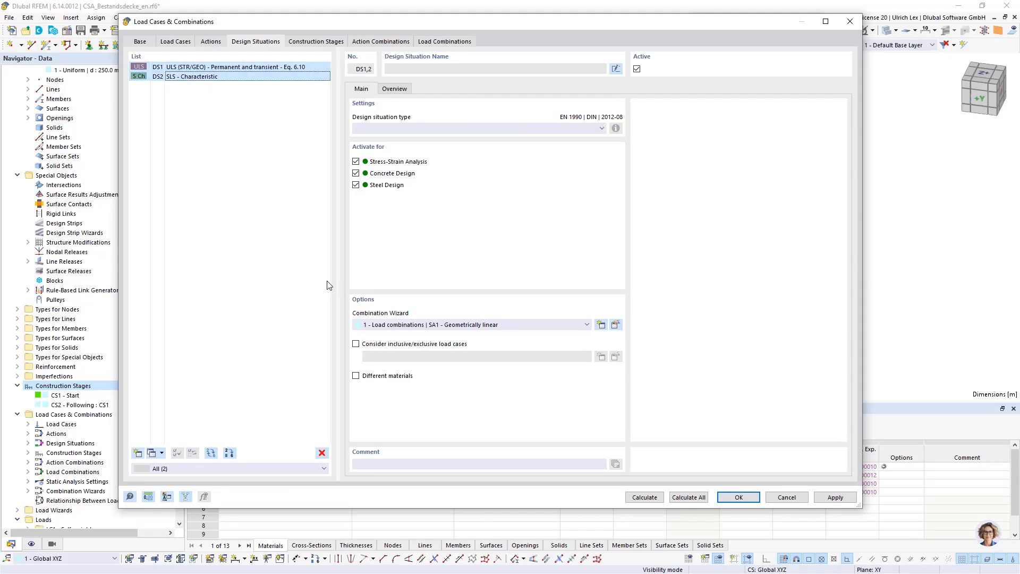
click(152, 454)
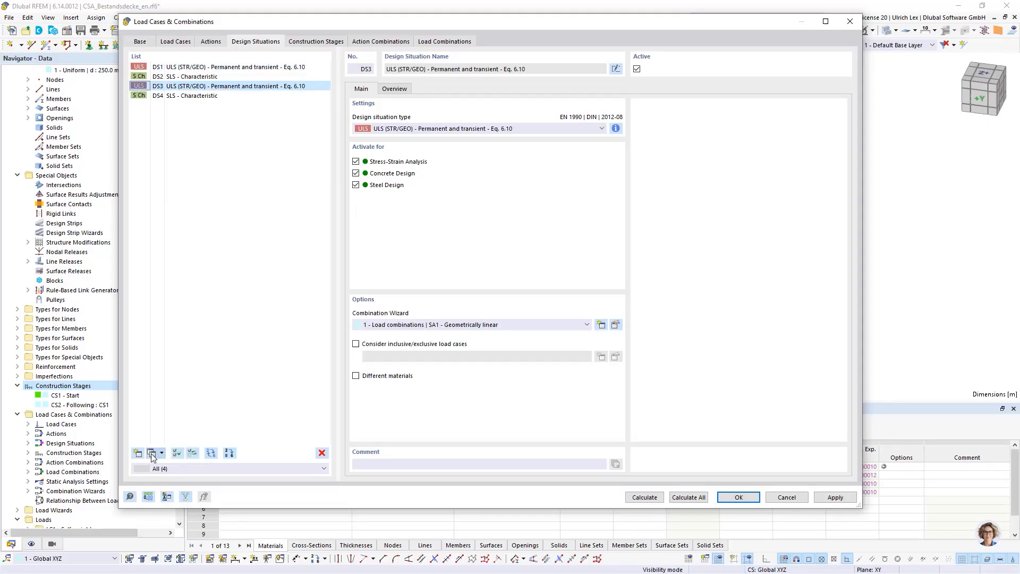
shift+click(210, 96)
click(402, 465)
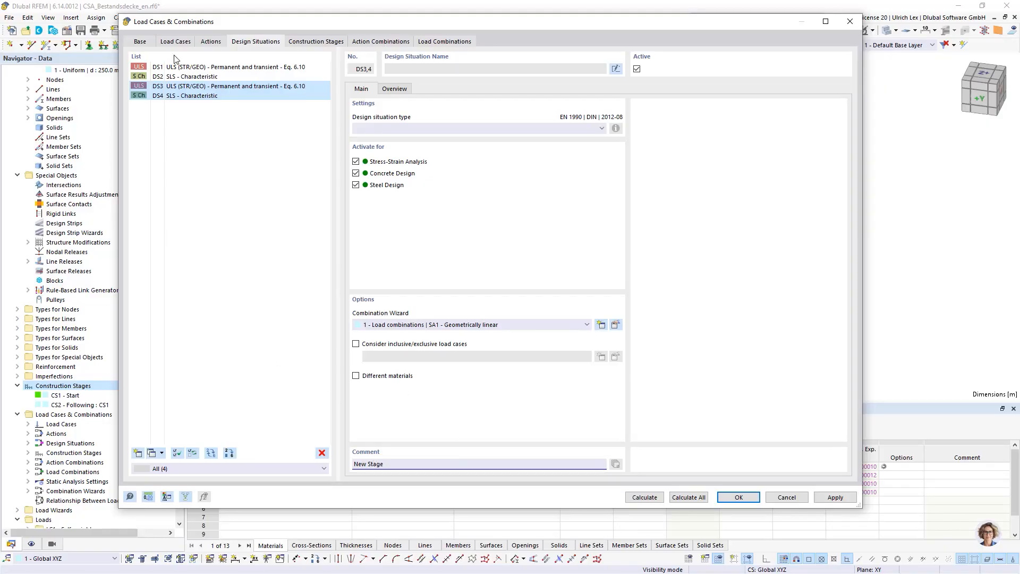
Step: Give the original design situations DS1 and DS2 the comment "Old Stage"
click(201, 78)
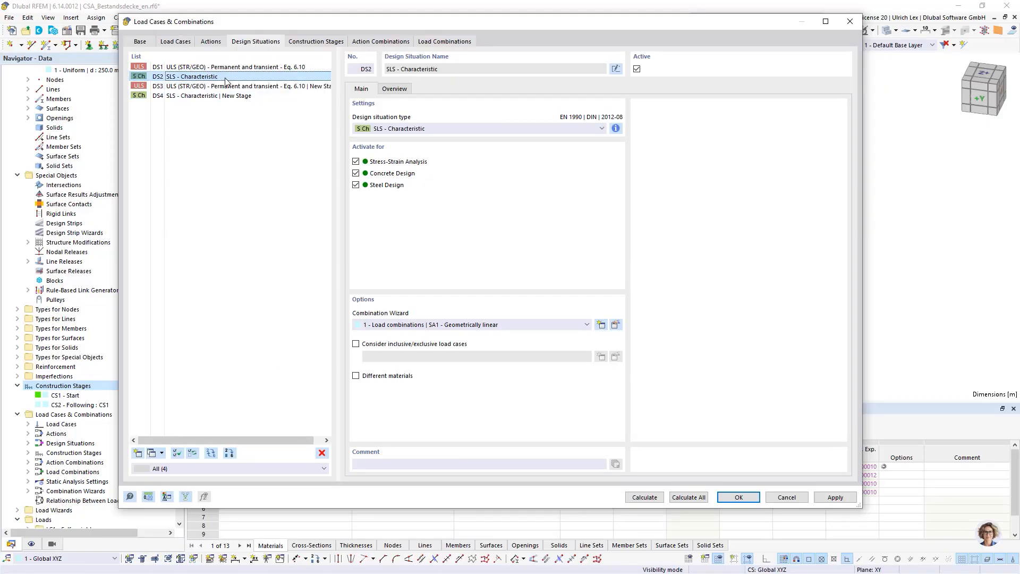
ctrl+click(214, 68)
click(410, 462)
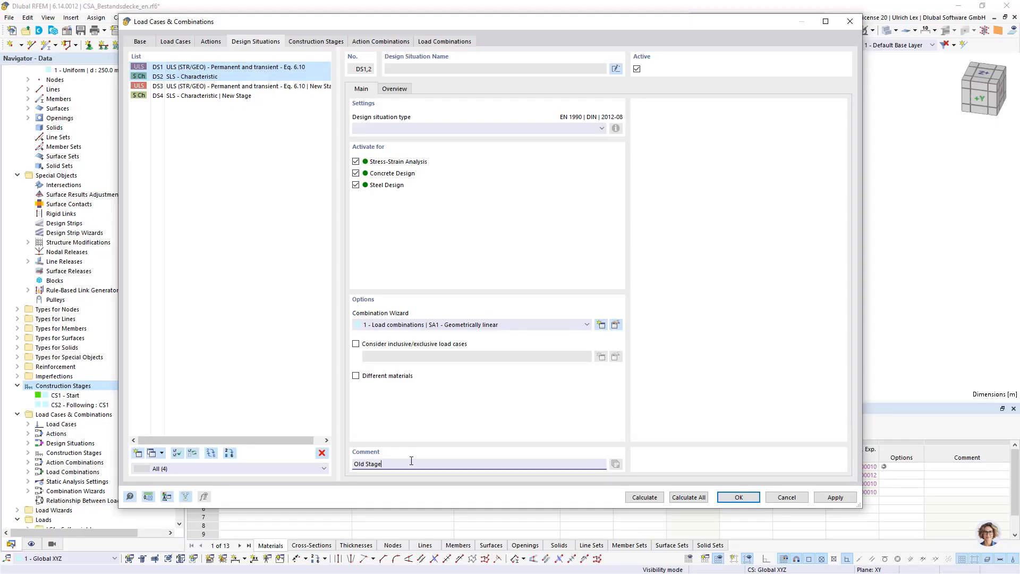
click(239, 302)
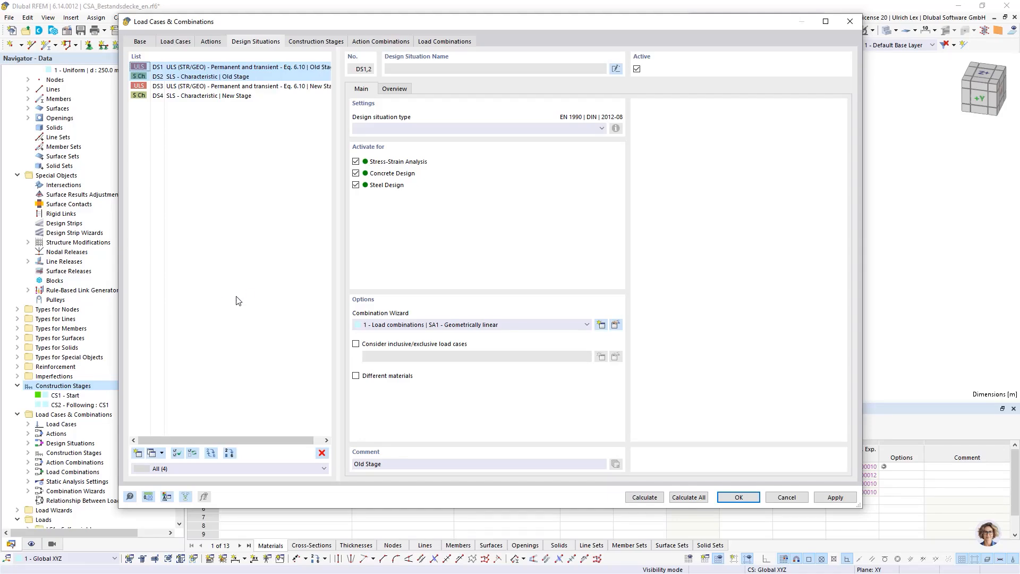
Step: From design situations DS3 and DS4, copy combination wizard 1 and replace CS1 with CS2 as the copy's initial state
click(265, 86)
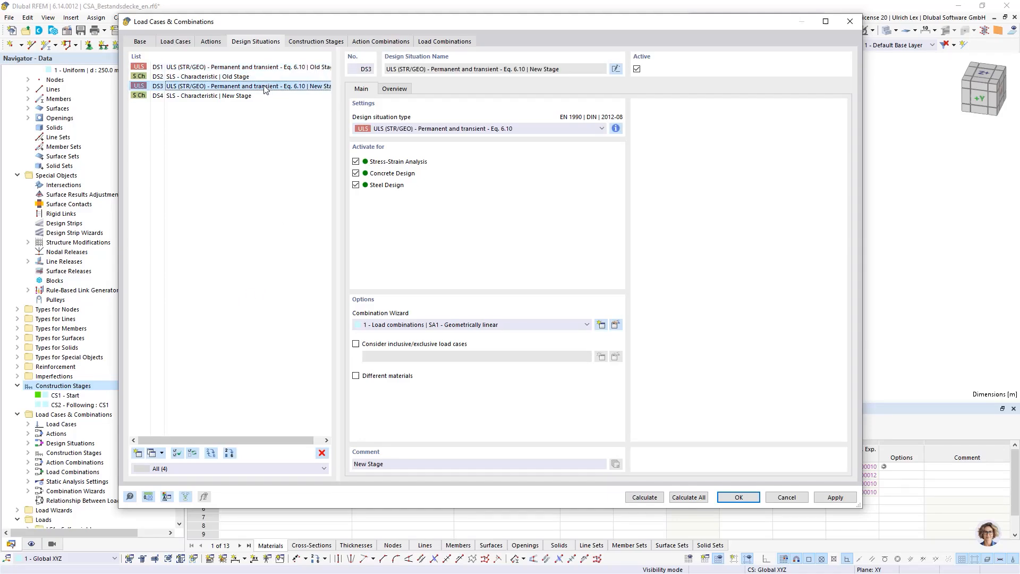
ctrl+click(235, 95)
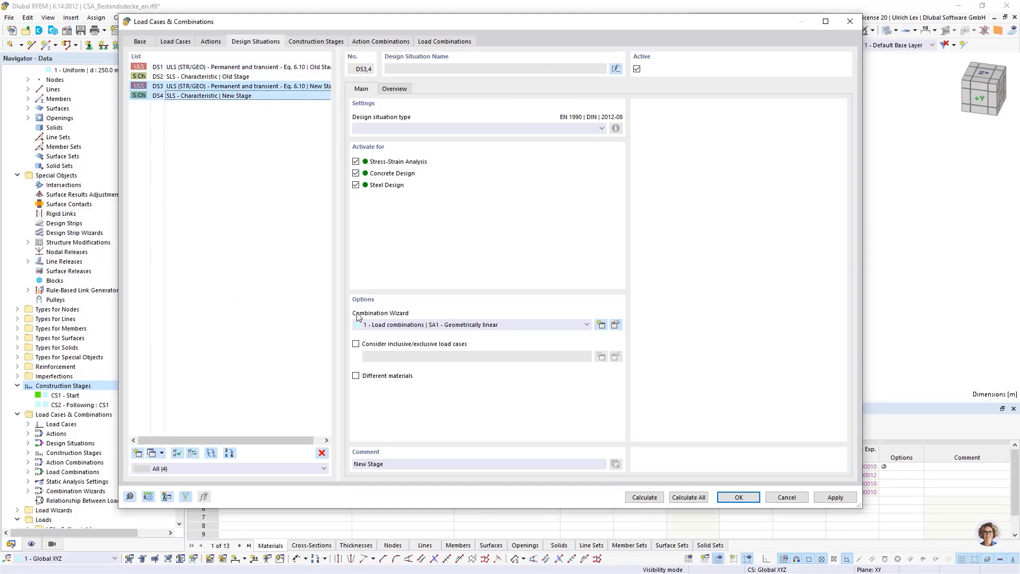
click(615, 325)
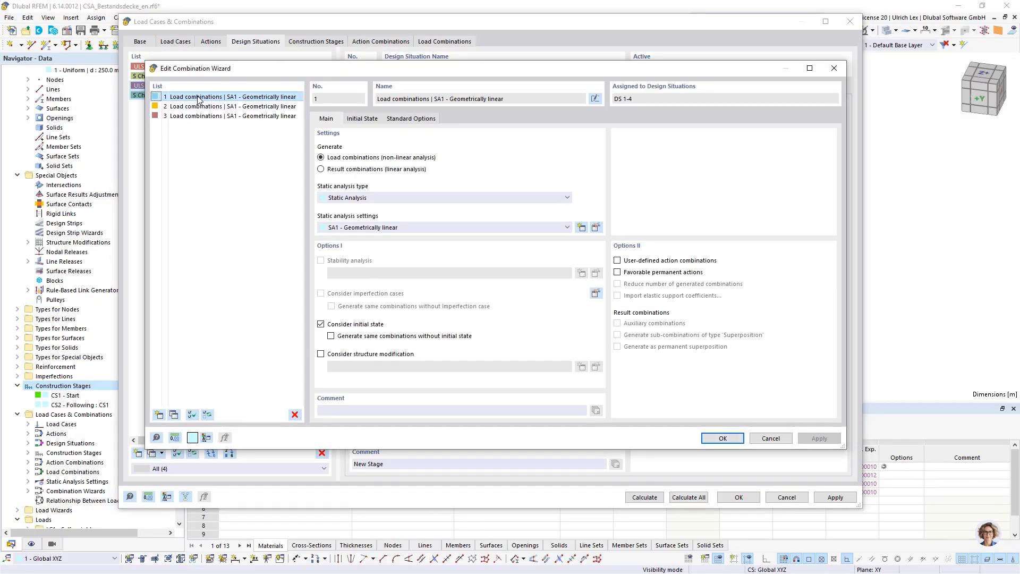
click(175, 414)
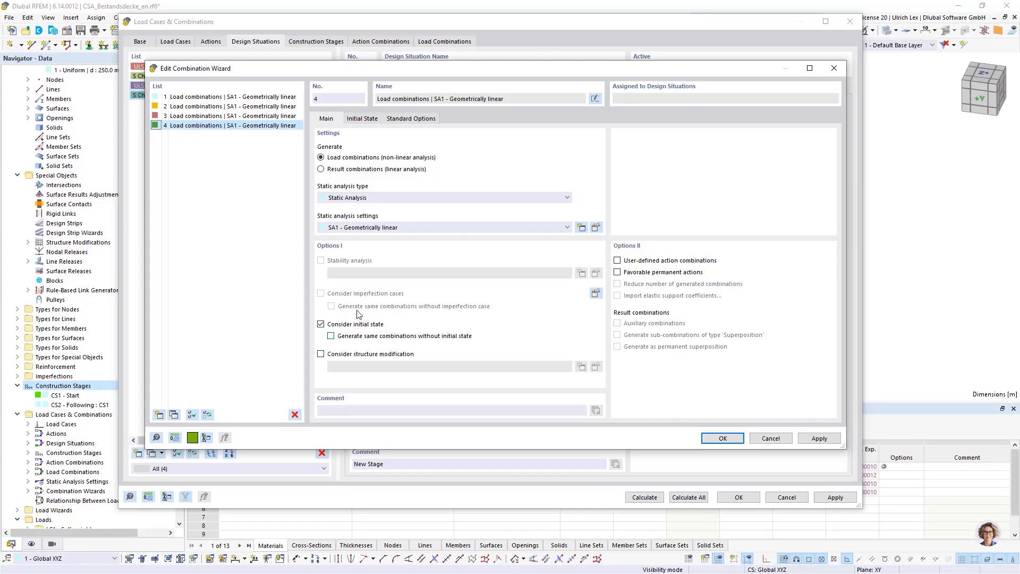
click(371, 120)
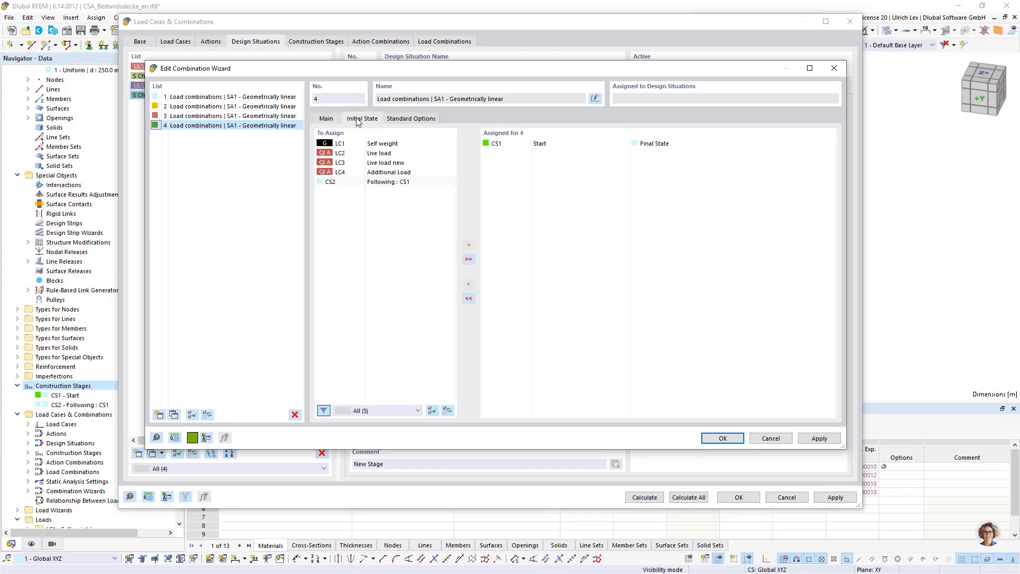
double_click(511, 143)
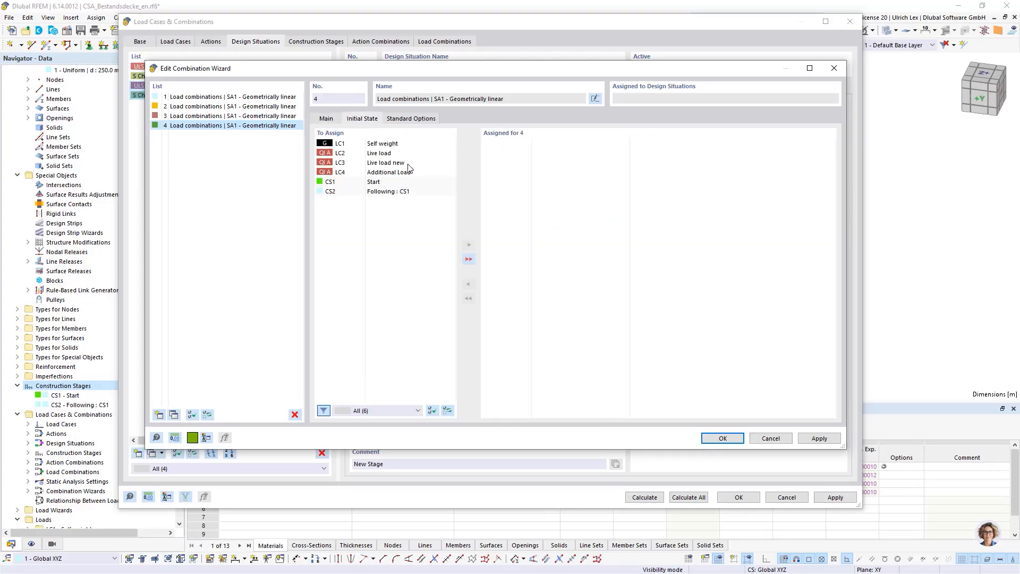
double_click(353, 192)
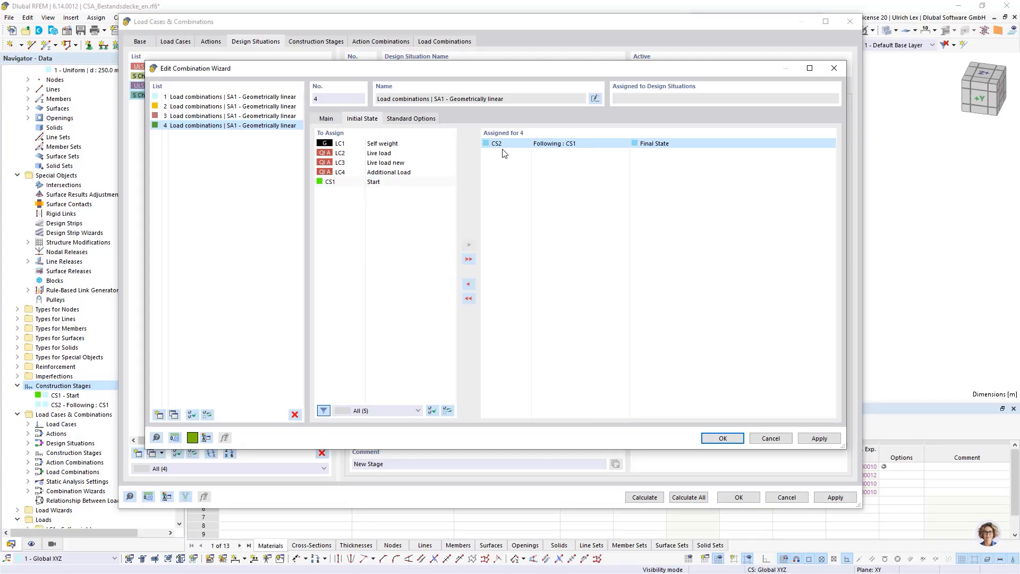
click(721, 439)
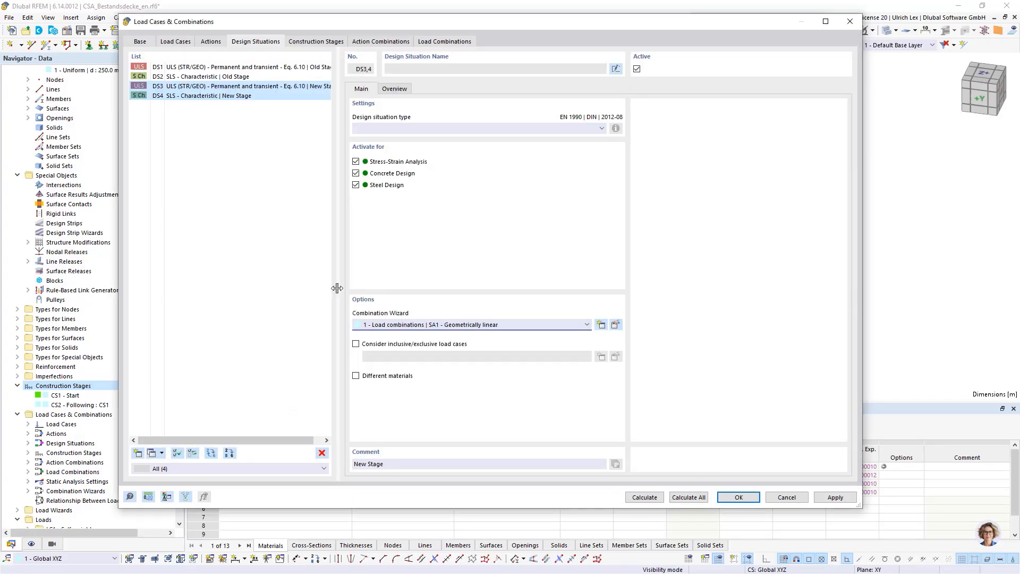
Step: Assign combination wizard 4 to the New Stage design situations DS3 and DS4
click(437, 325)
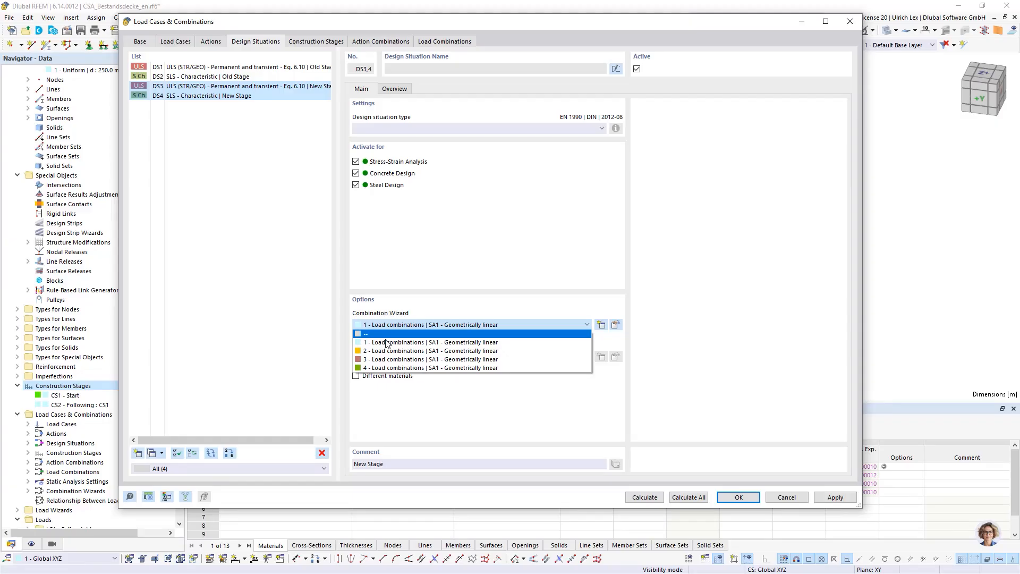
click(379, 368)
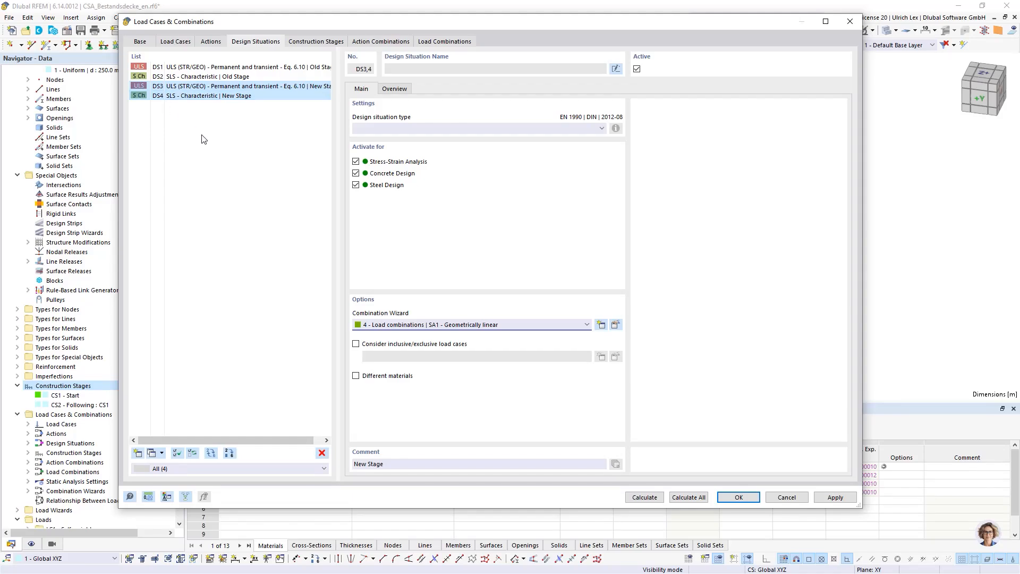
click(306, 158)
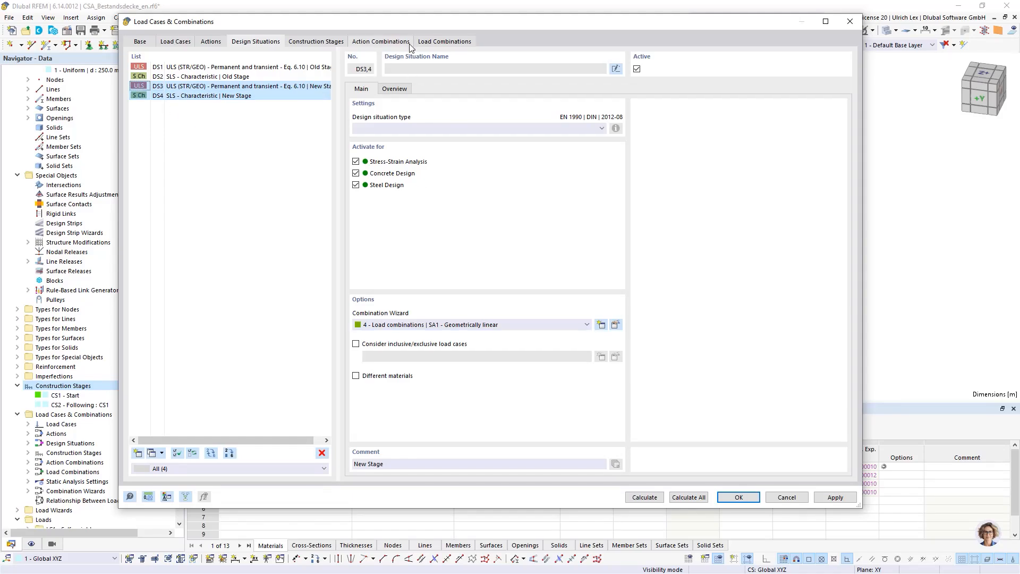
Step: Review the generated load combinations, checking the construction stage and initial state of CO5 to CO8 and CO13, and close the dialog
click(434, 43)
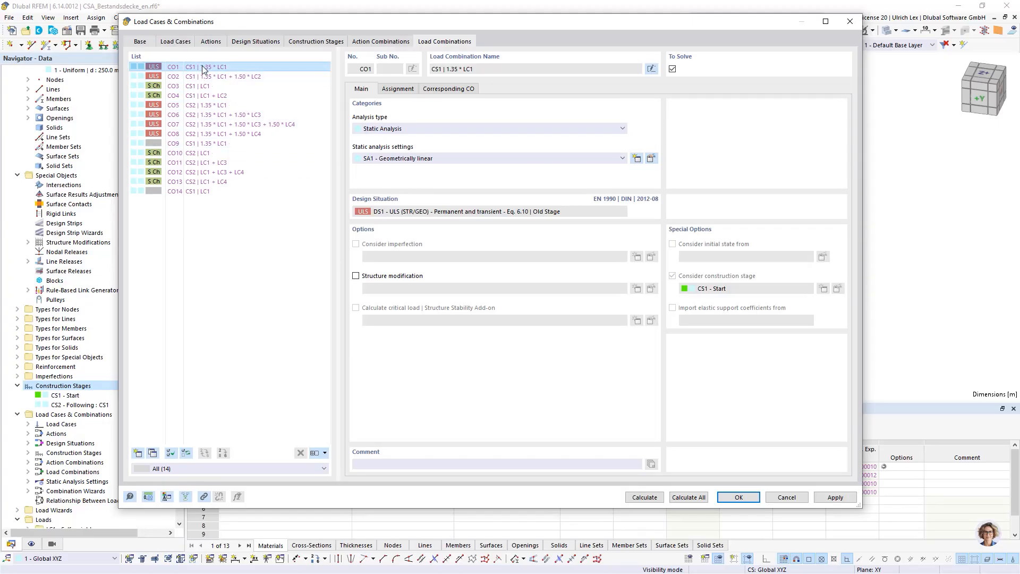
click(198, 105)
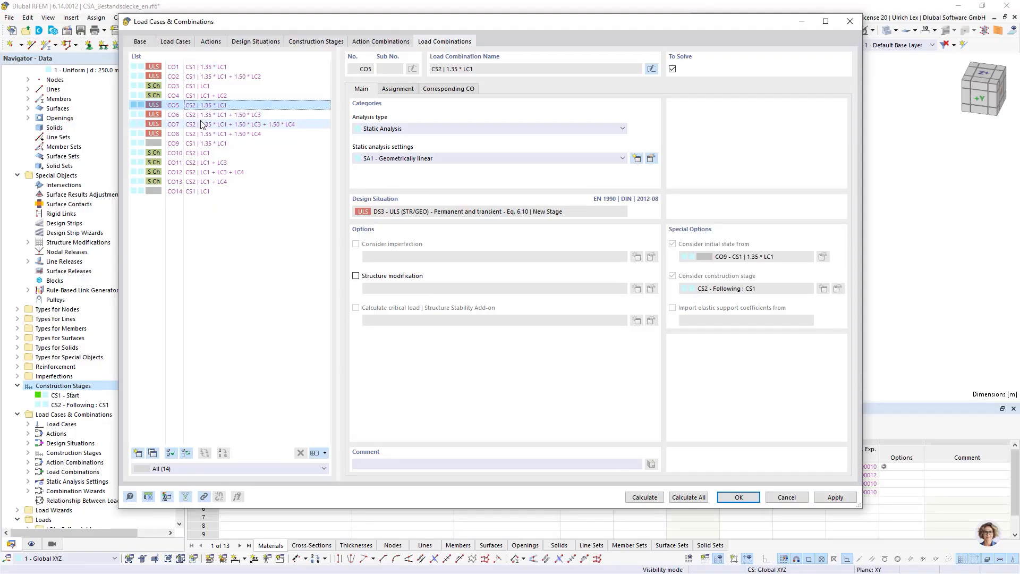
shift+click(204, 135)
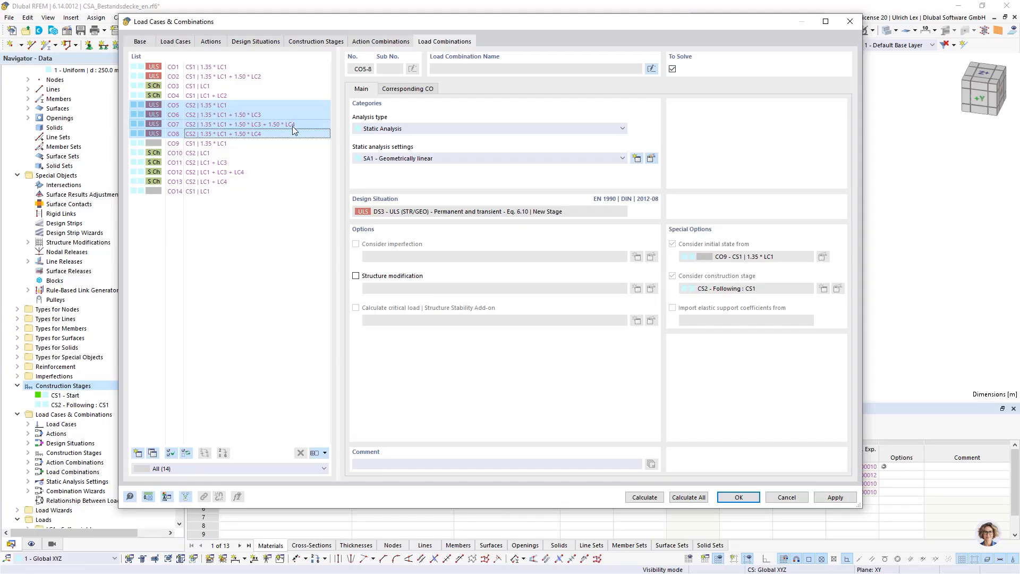
click(282, 182)
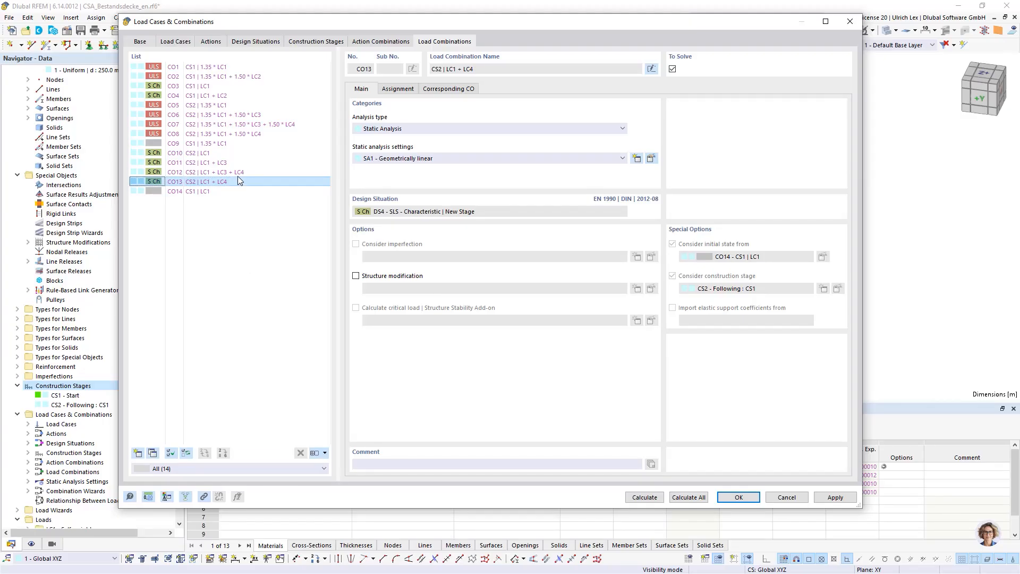
shift+click(191, 109)
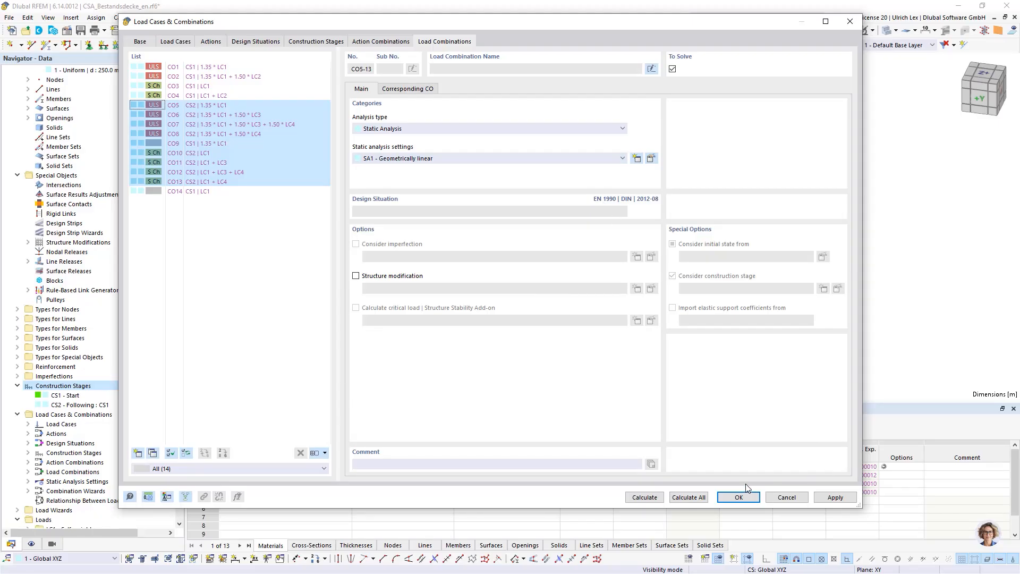
click(739, 499)
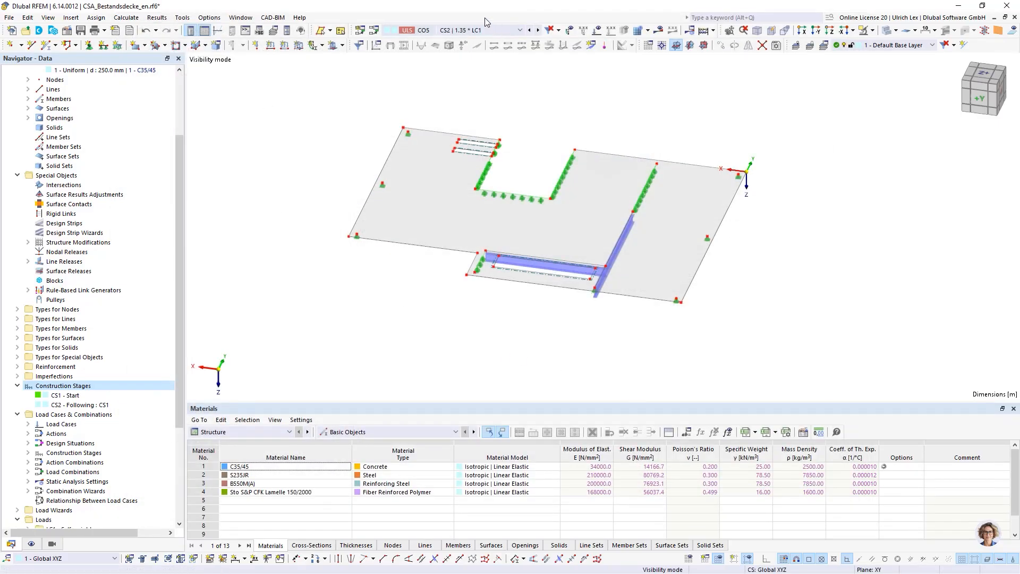
Step: Display load combination CO7 of construction stage CS2 and examine the slab with its steel beams
click(497, 34)
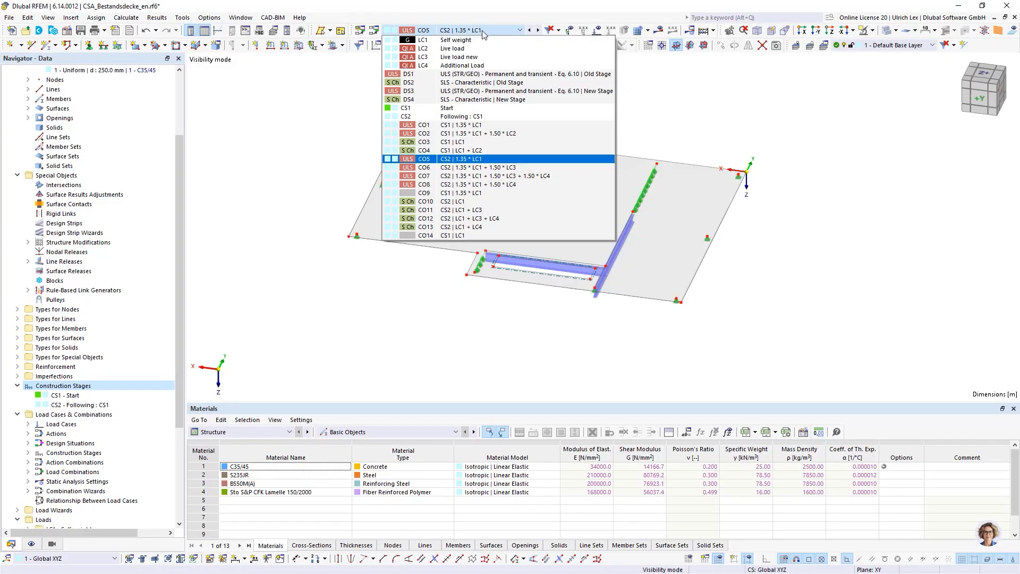
click(547, 179)
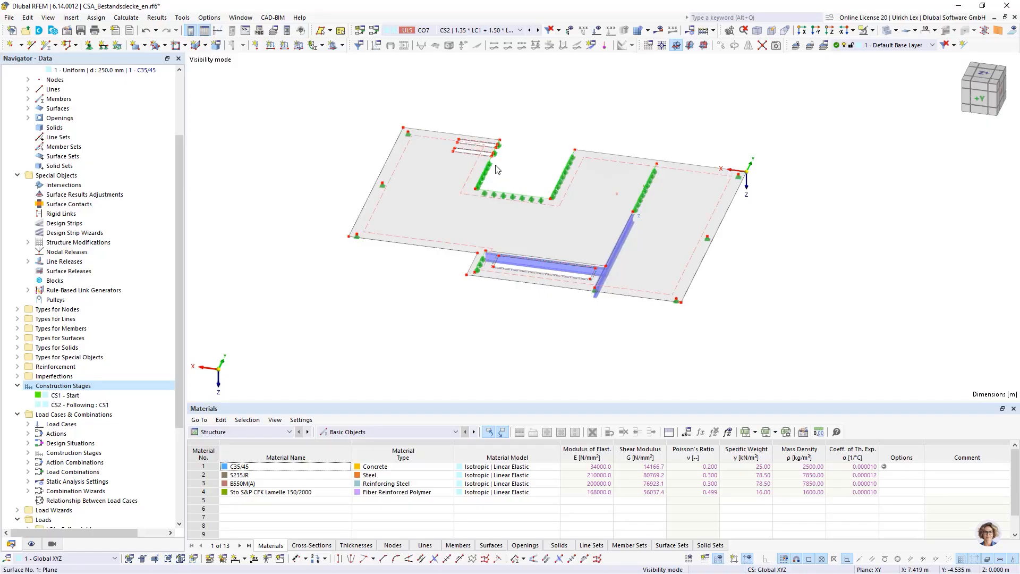
ctrl+middle_drag(612, 362, 587, 328)
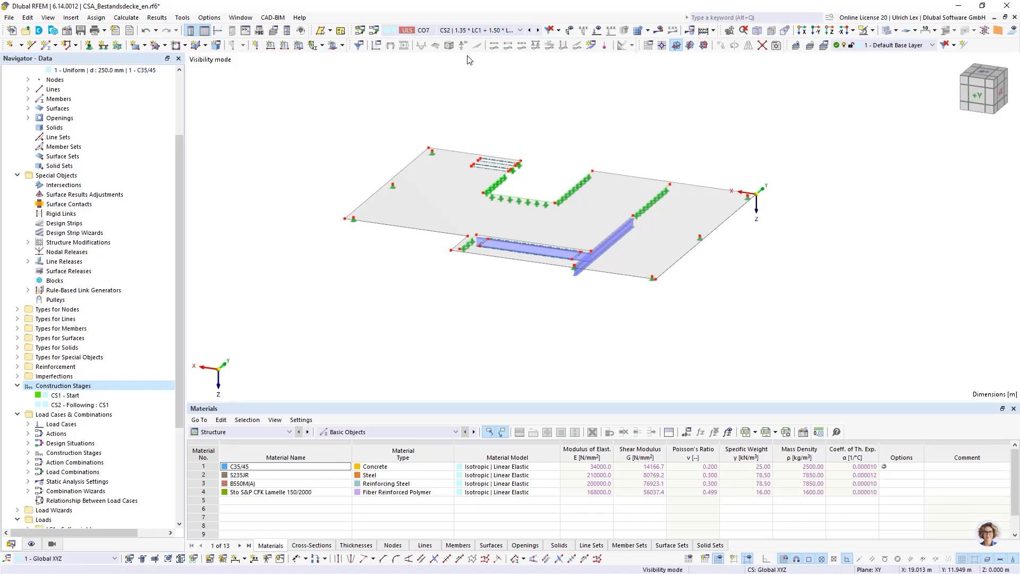
scroll(575, 220, up, 2)
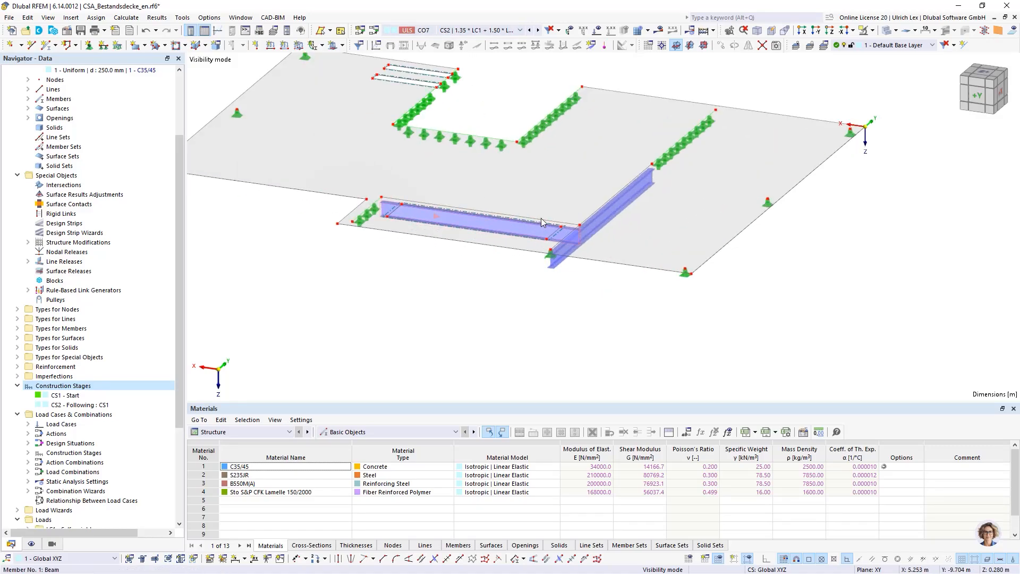
scroll(446, 268, down, 2)
ctrl+middle_drag(447, 268, 595, 309)
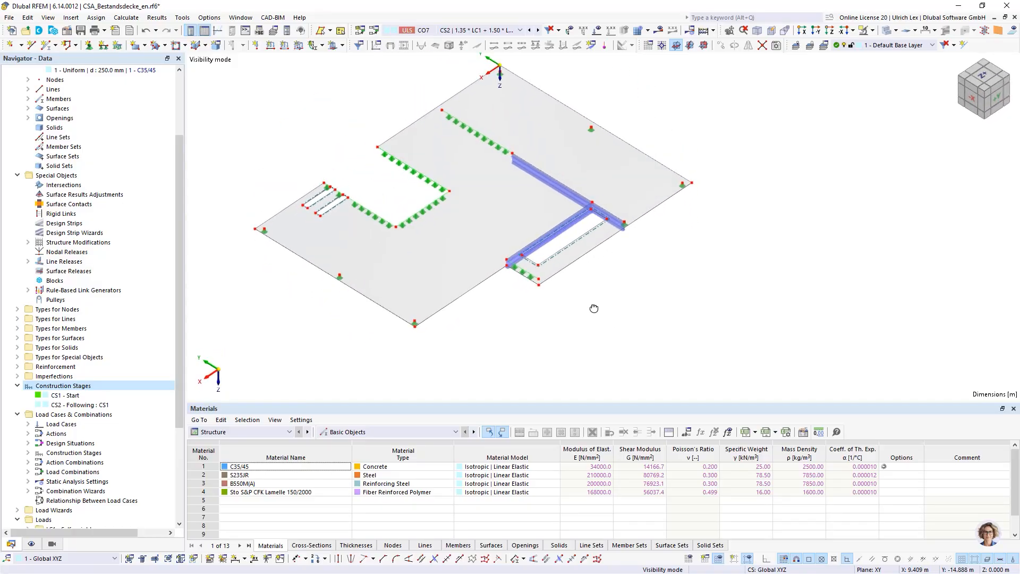
Step: Display load combination CO2 of stage CS1 for comparison and switch back to CO7
click(488, 30)
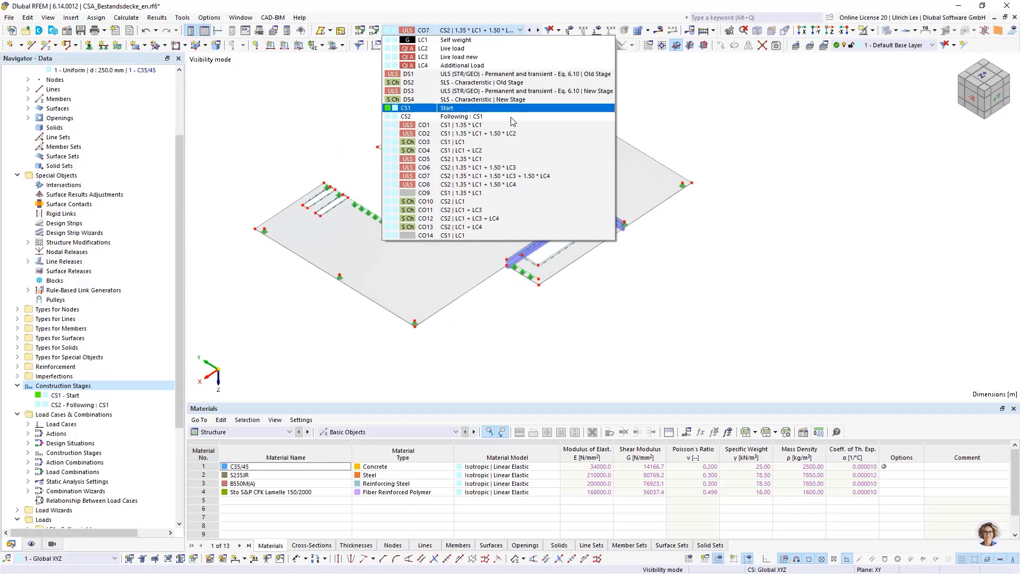
click(511, 136)
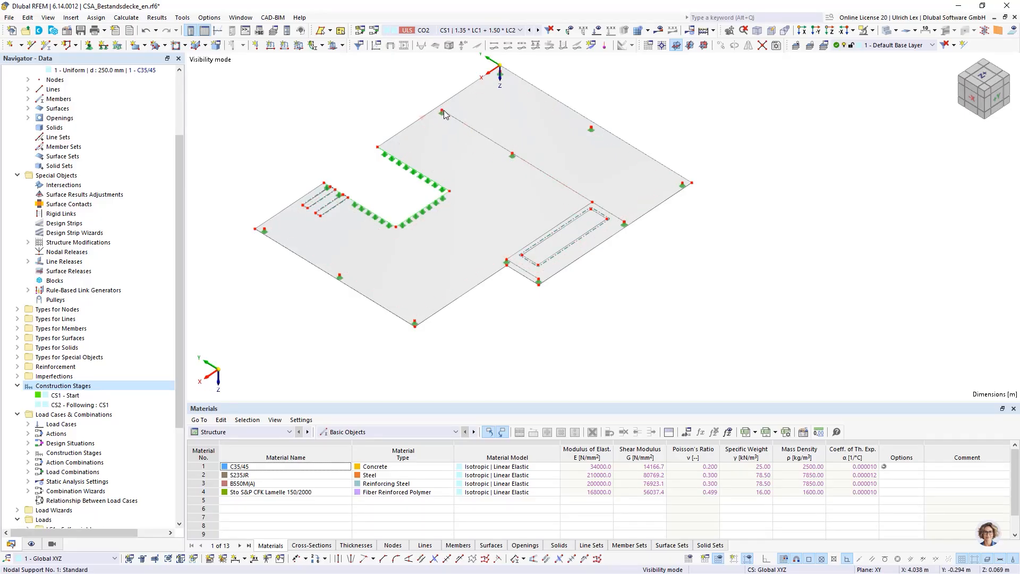
click(489, 33)
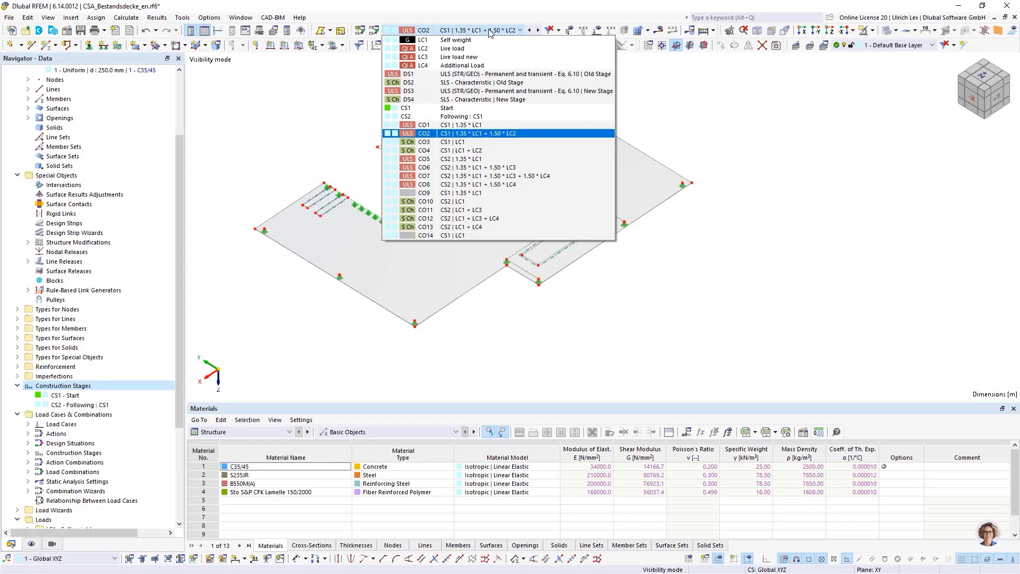
click(539, 176)
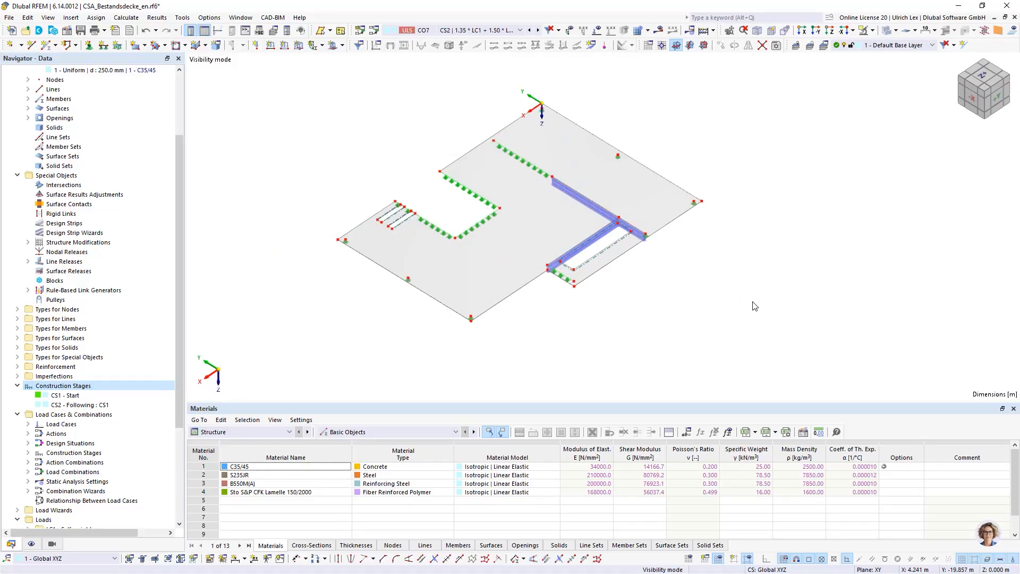
ctrl+middle_drag(751, 303, 591, 294)
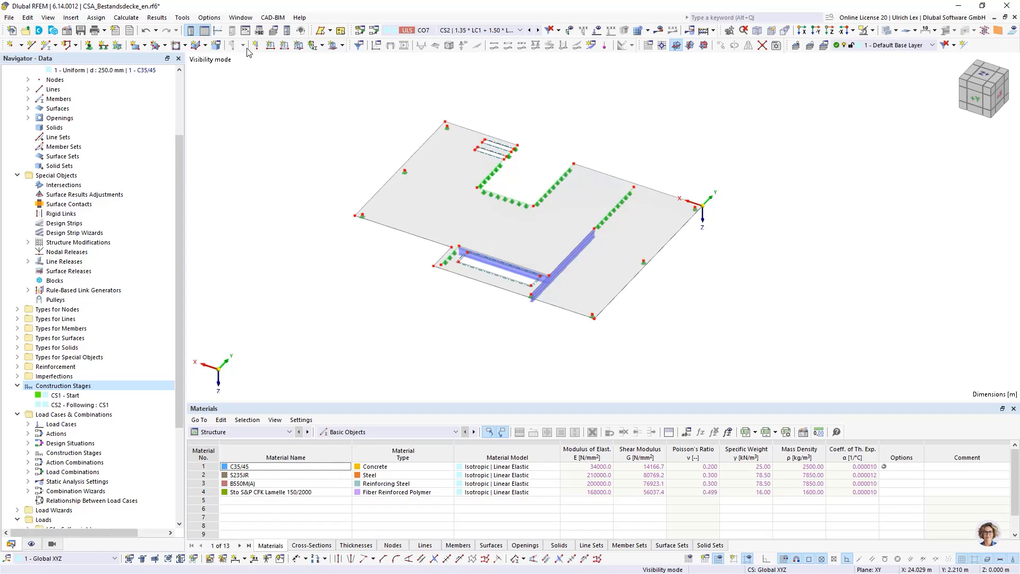
Step: Check the target finite element length in the general mesh settings and accept the settings
click(120, 19)
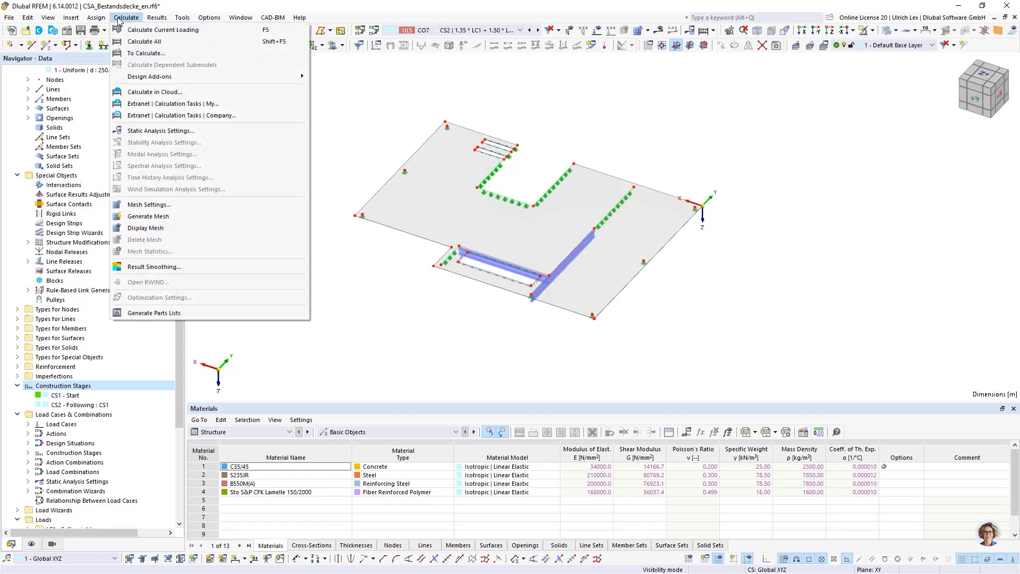
click(199, 207)
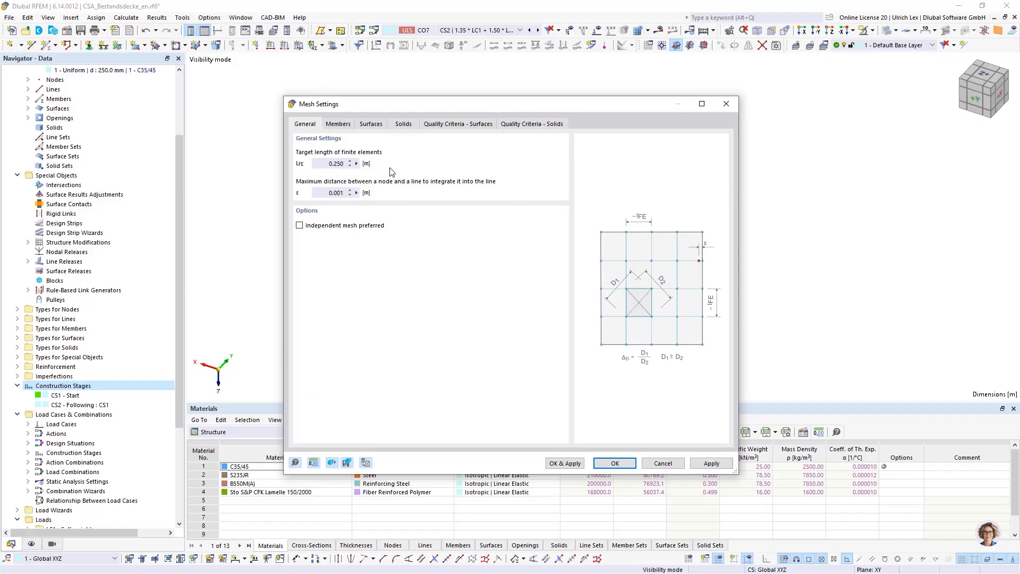
click(631, 463)
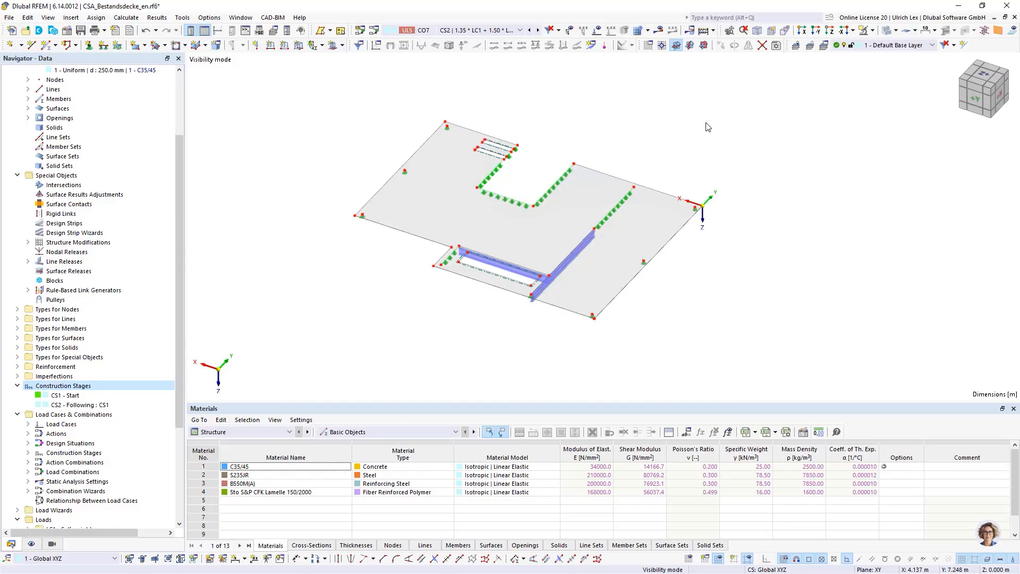
scroll(758, 216, up, 1)
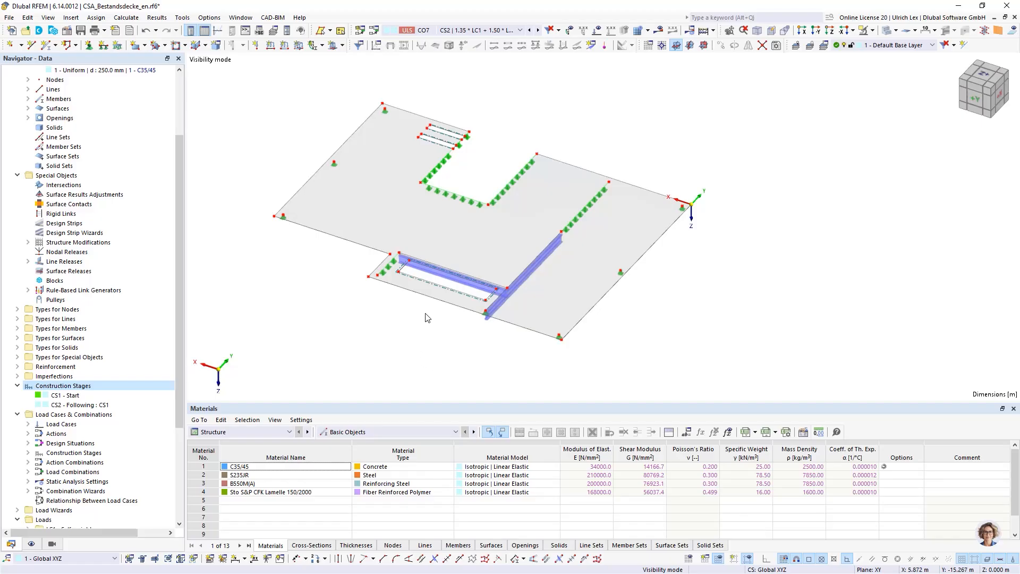
Step: Calculate all load cases, combinations, construction stages and design add-ons of the model
click(713, 31)
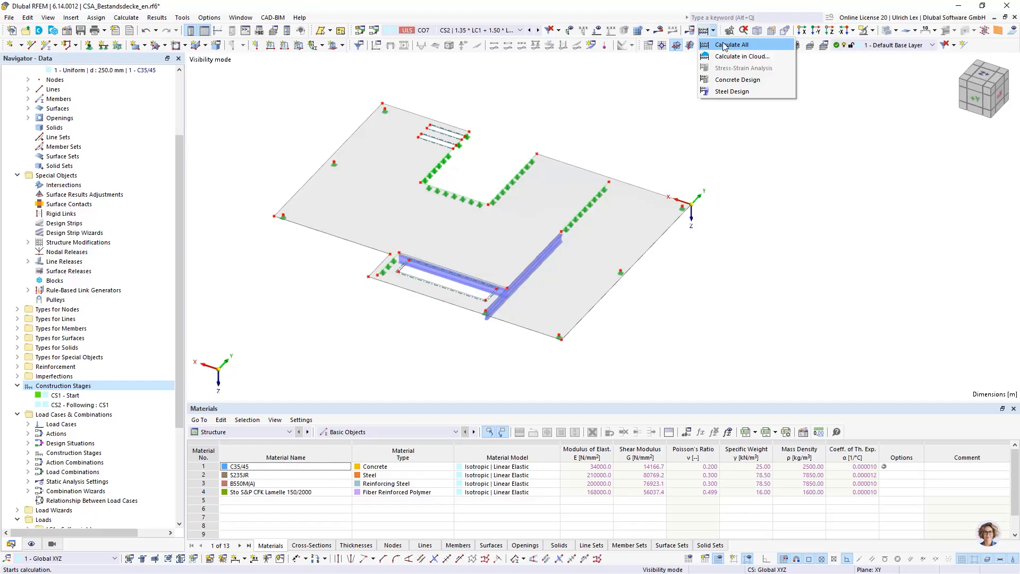
click(724, 45)
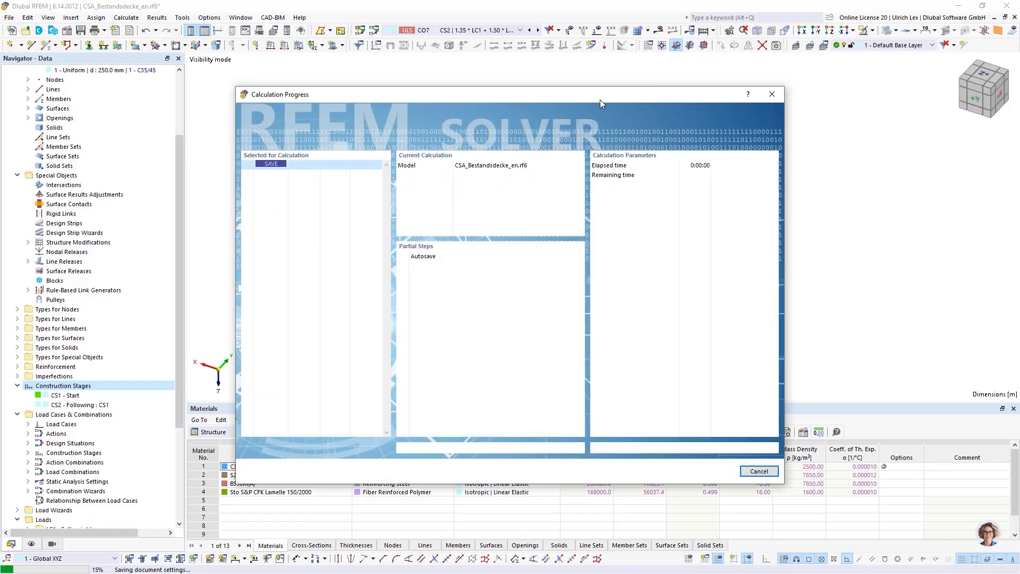
drag(604, 94, 710, 80)
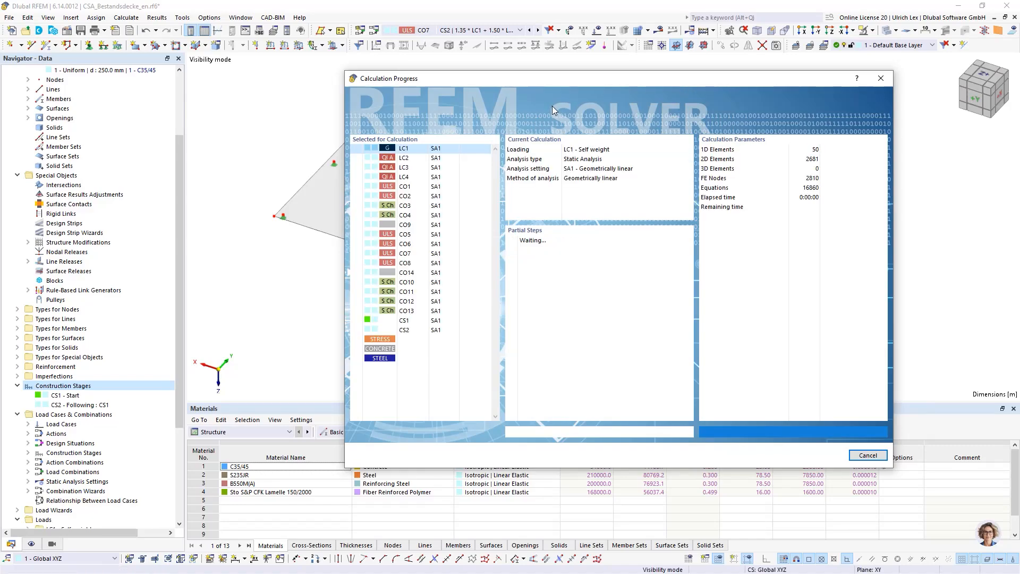
drag(564, 79, 585, 81)
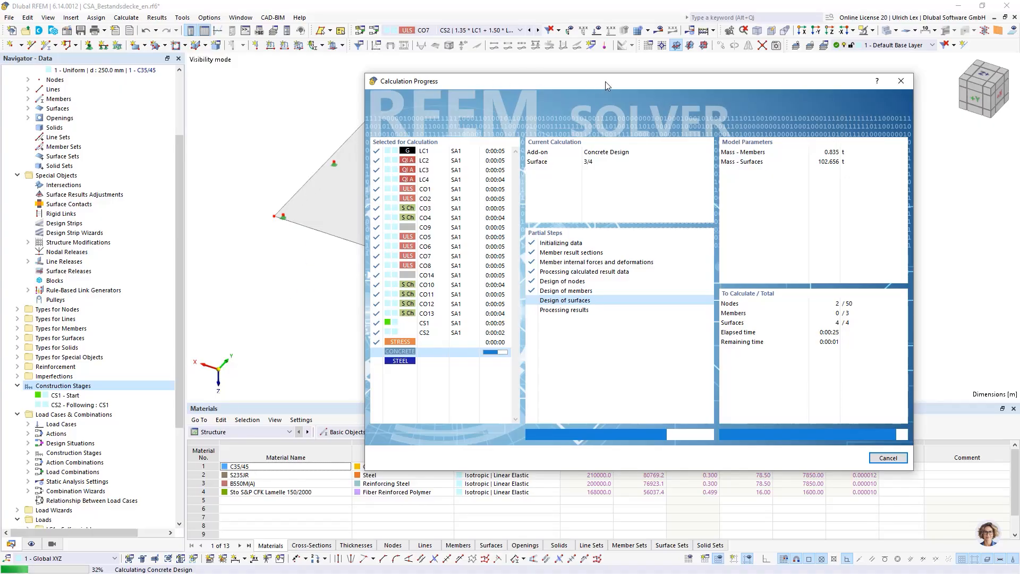
drag(605, 81, 599, 72)
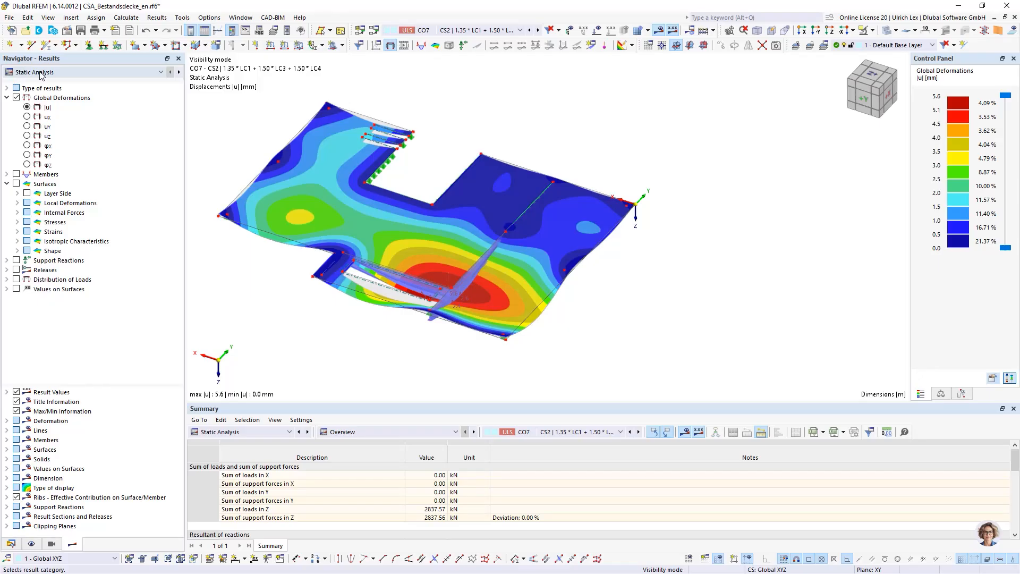
Step: Display the static analysis deformations for combination CO4 (CS1 | LC1 + LC2) and examine the slab around the planned opening
click(58, 73)
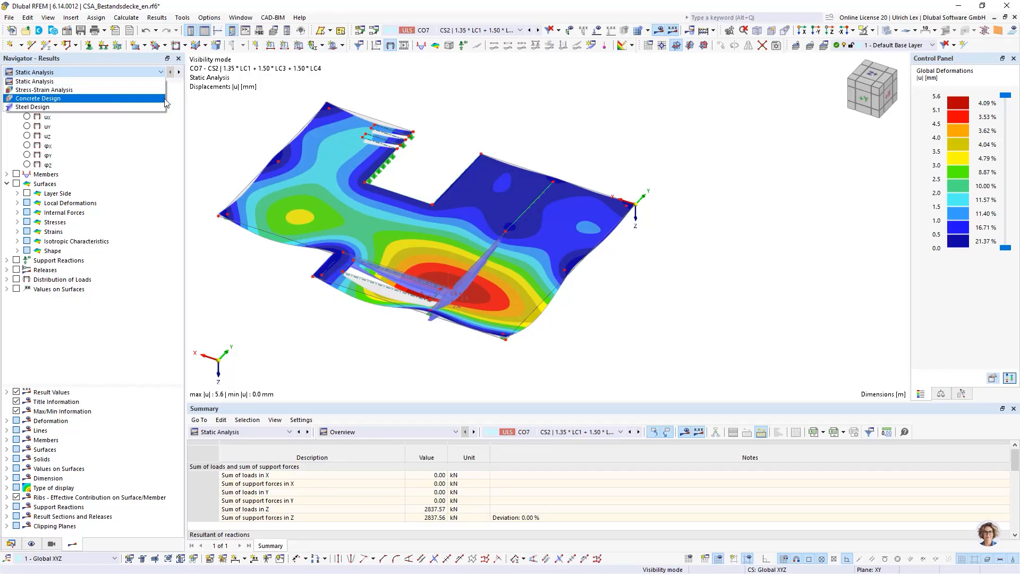
click(236, 122)
scroll(670, 260, down, 3)
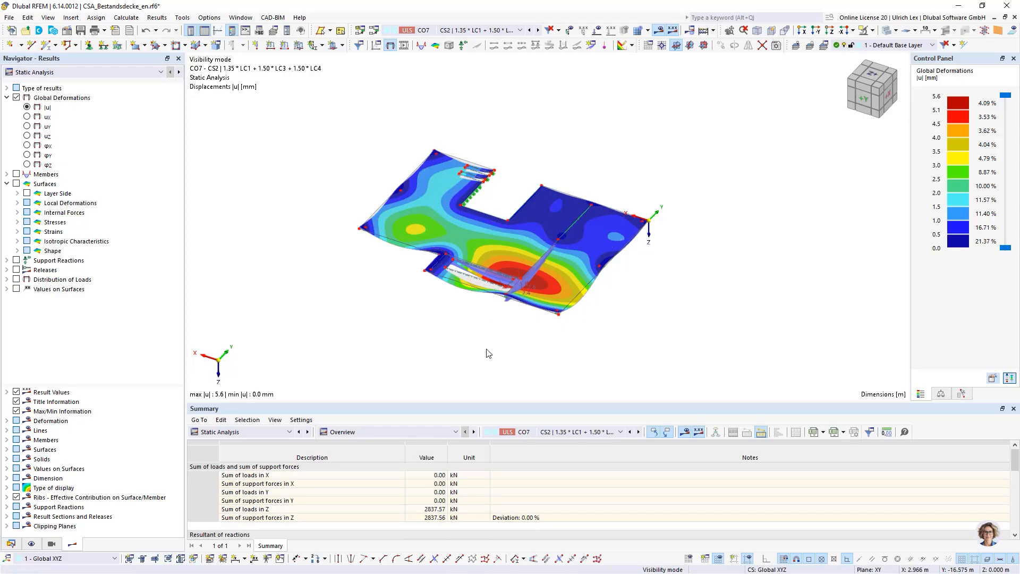
mouse_move(482, 346)
ctrl+middle_down()
mouse_move(573, 319)
mouse_move(594, 357)
mouse_move(471, 337)
ctrl+middle_up()
click(483, 31)
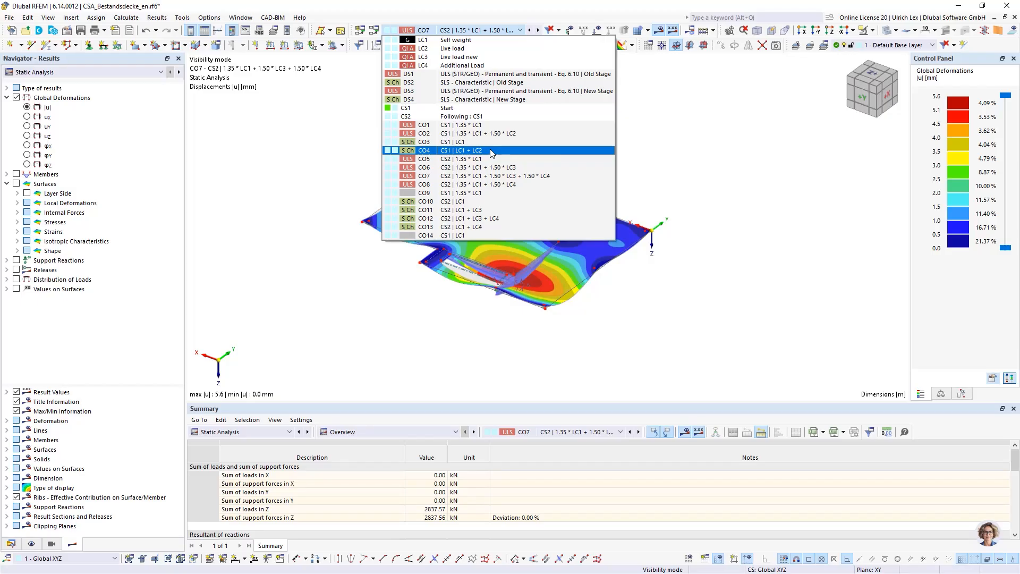
key(Escape)
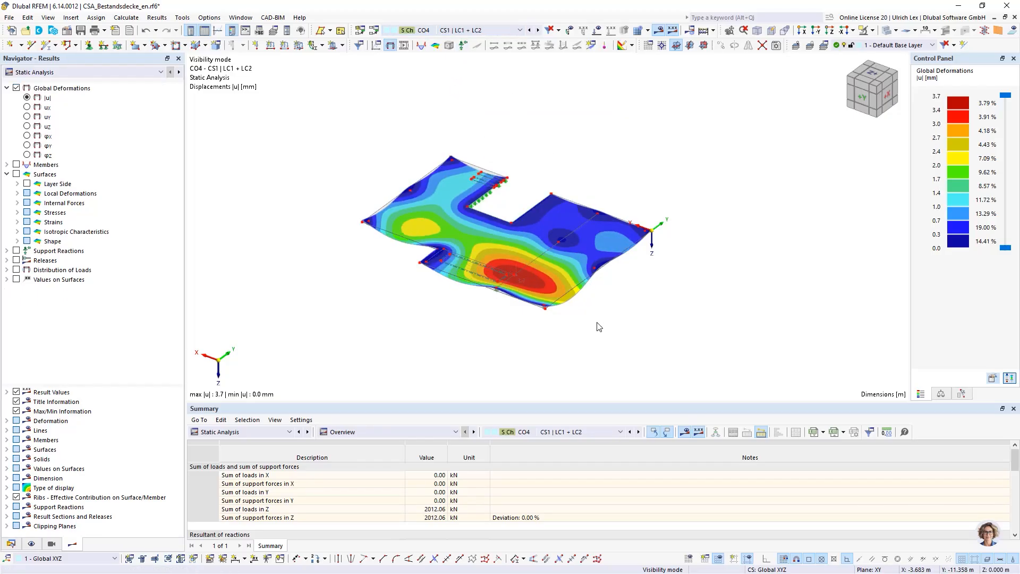
ctrl+middle_drag(599, 262, 649, 337)
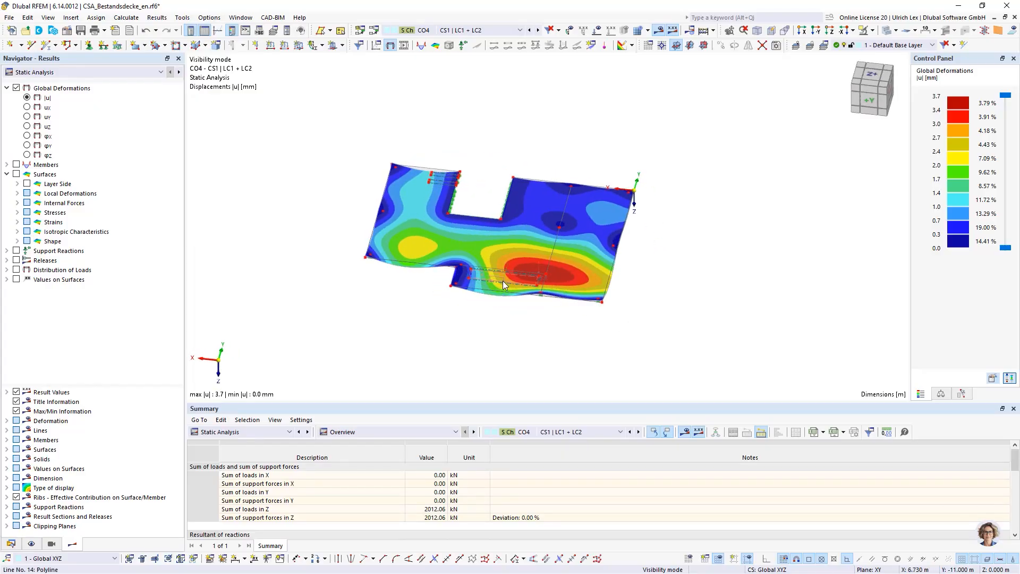
scroll(503, 280, up, 3)
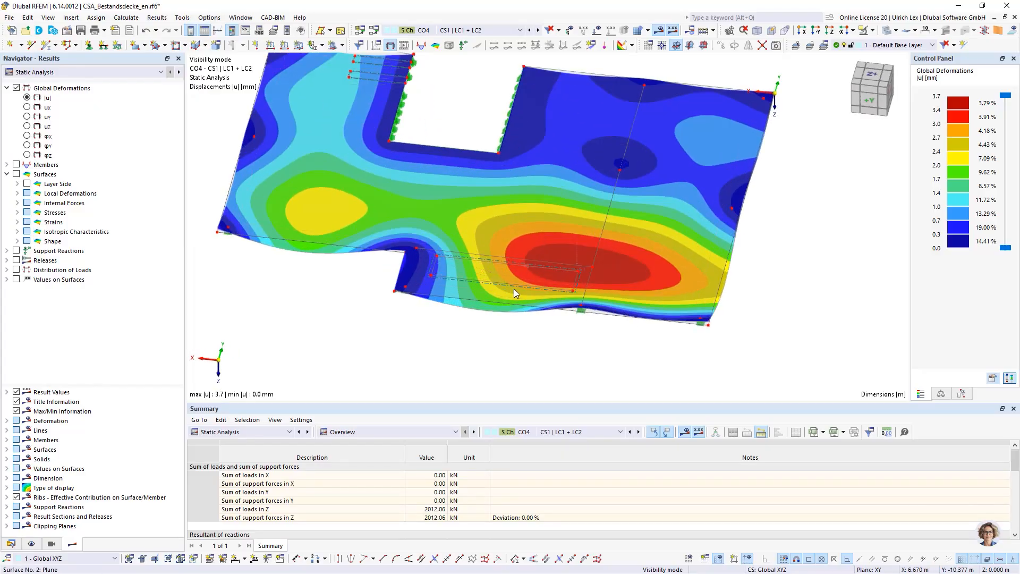
scroll(494, 281, down, 2)
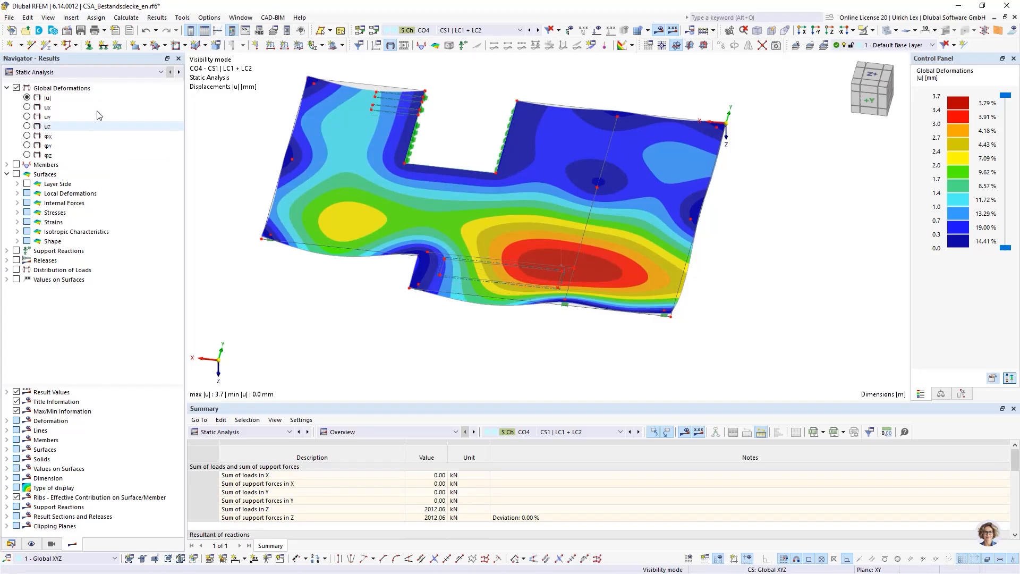
Step: Display the deformations for combination CO12 (CS2 | LC1 + LC3 + LC4) and examine the slab around the opening and steel beams
click(484, 31)
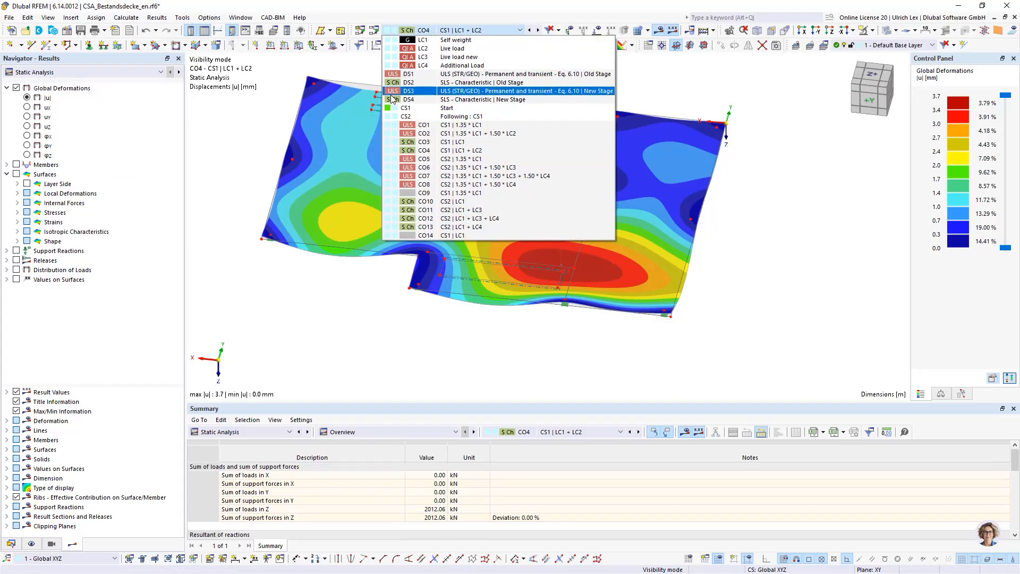
click(489, 218)
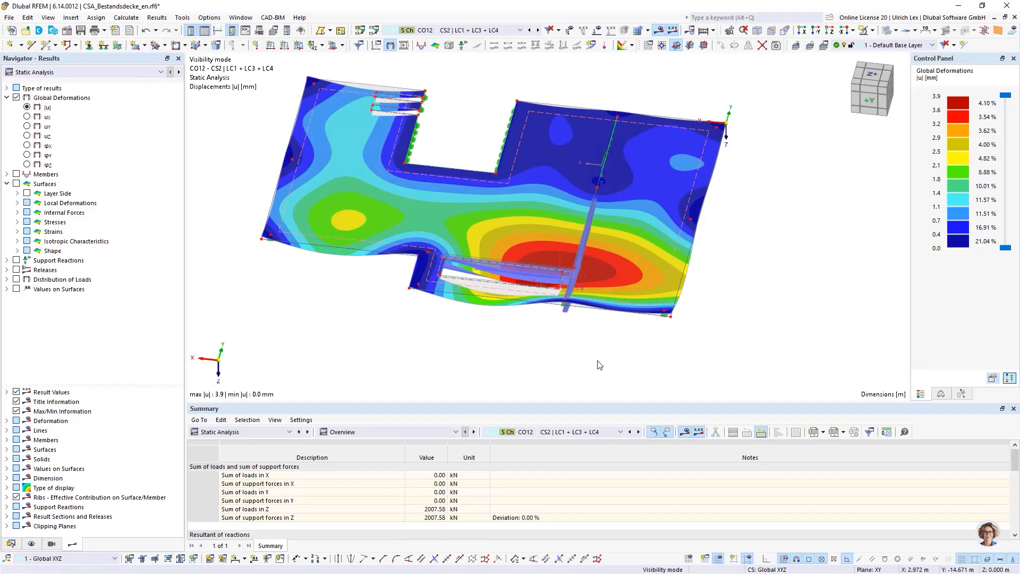
ctrl+middle_drag(531, 318, 671, 345)
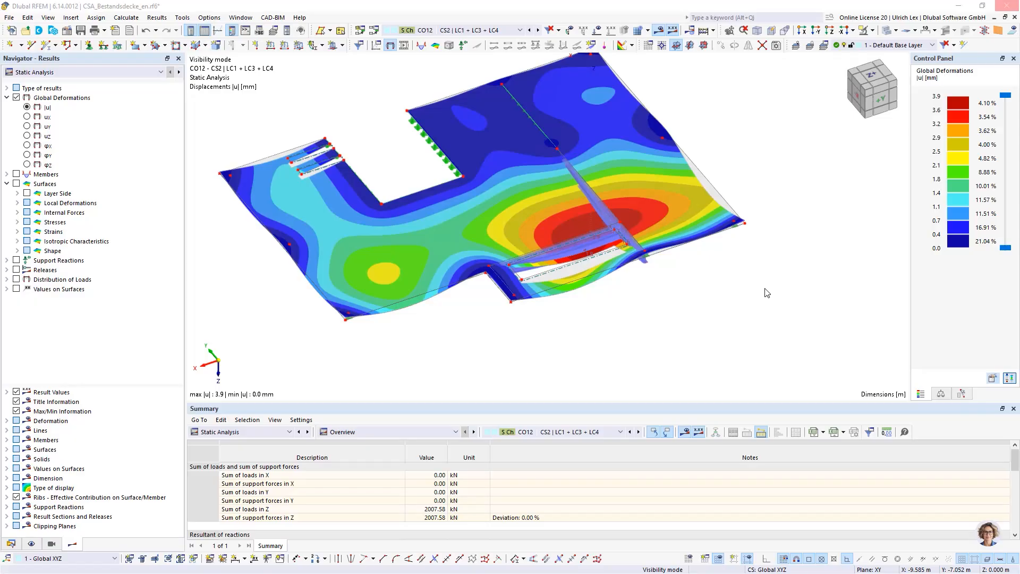
Step: Display the concrete design results for the slab instead of the static analysis deformations
scroll(765, 293, down, 1)
ctrl+middle_drag(737, 295, 660, 279)
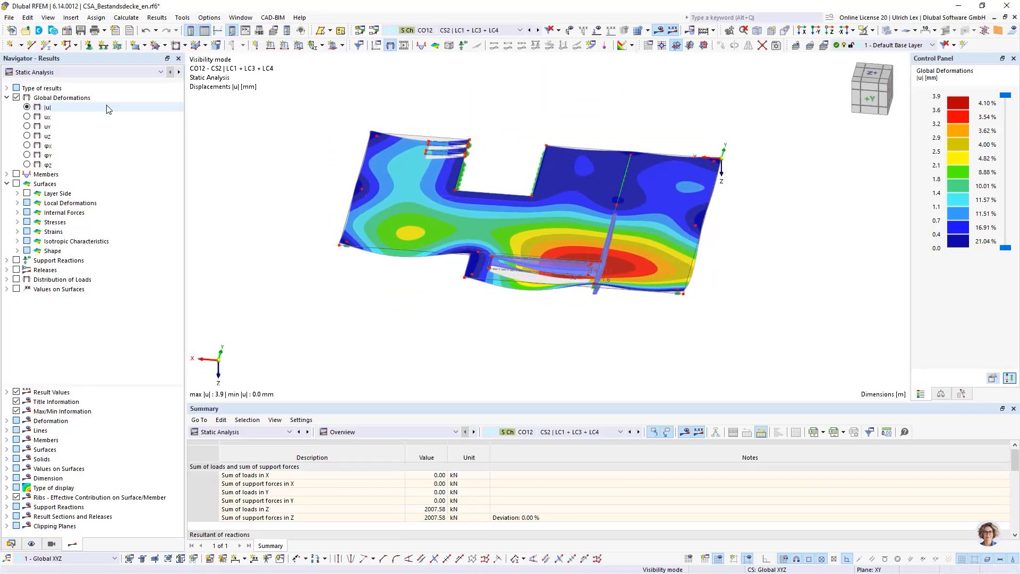
click(107, 72)
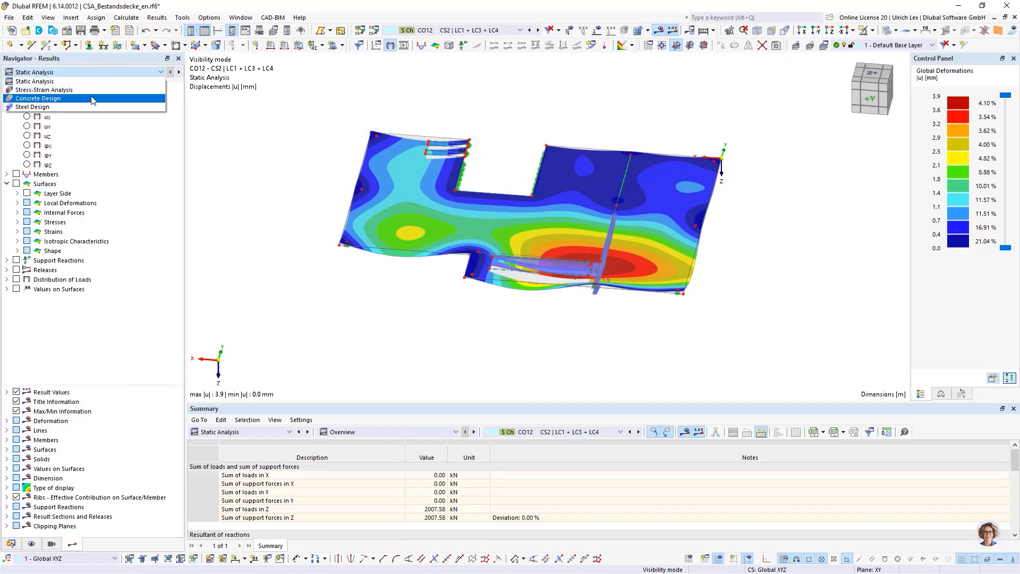
click(91, 100)
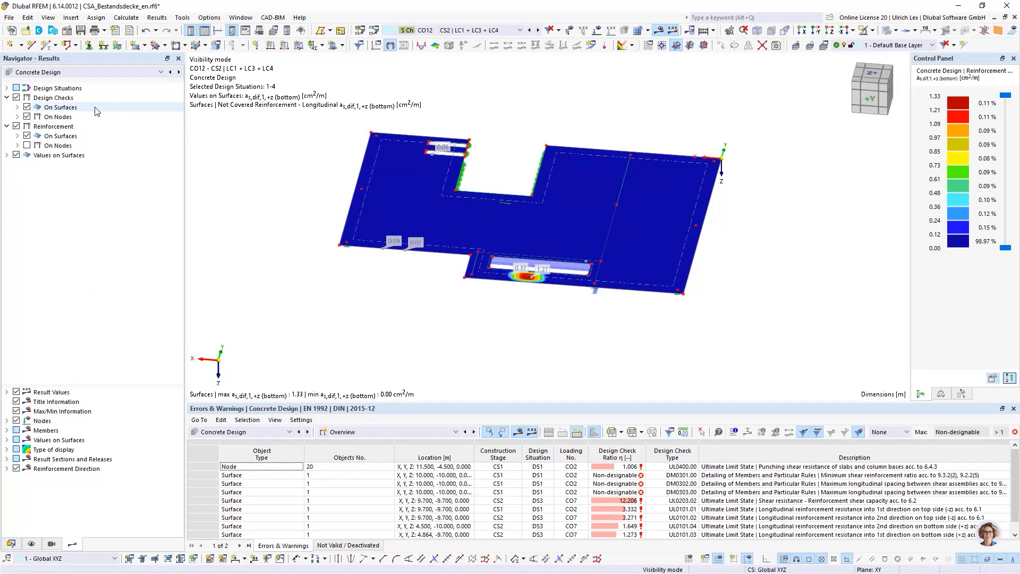
Step: Limit the concrete design results to design situation DS1 (ULS, Old Stage) and widen the results navigator to show the full situation names
click(7, 88)
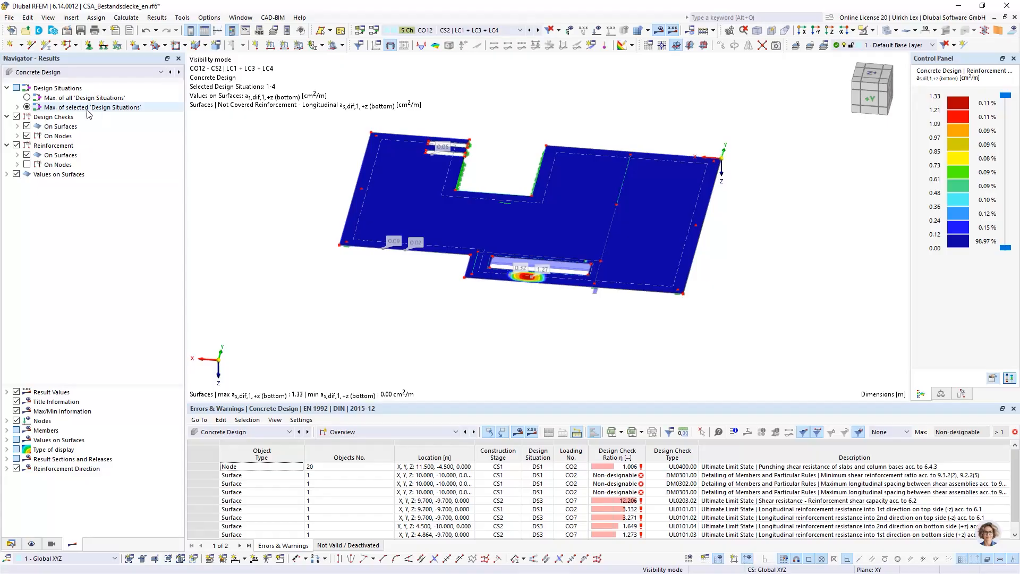
click(17, 107)
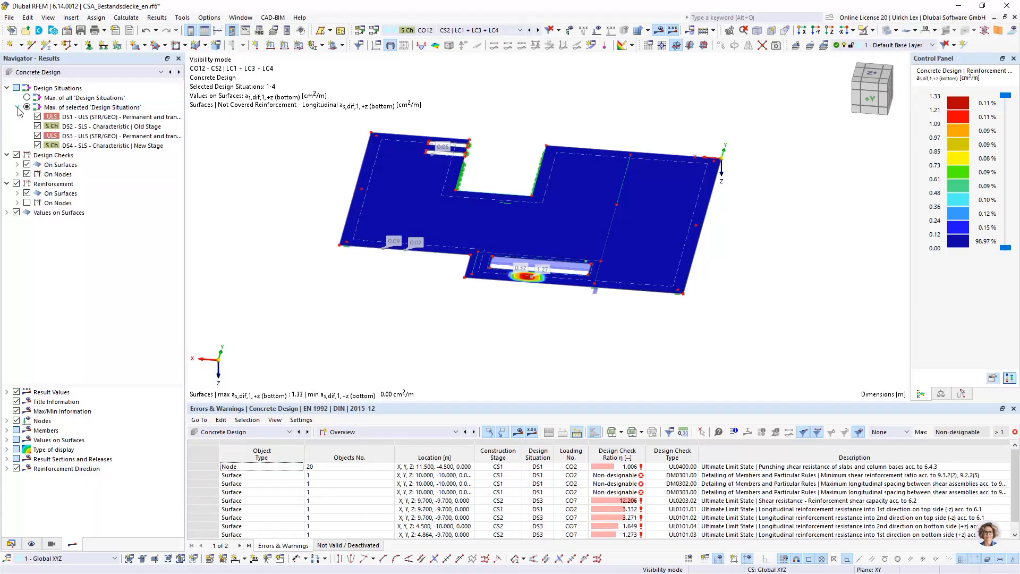
click(40, 128)
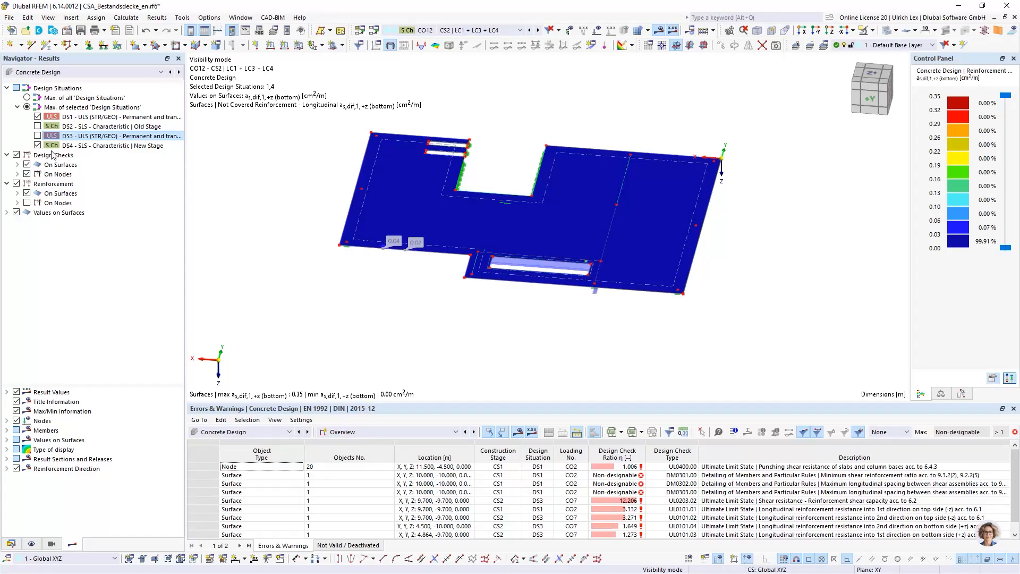
click(37, 145)
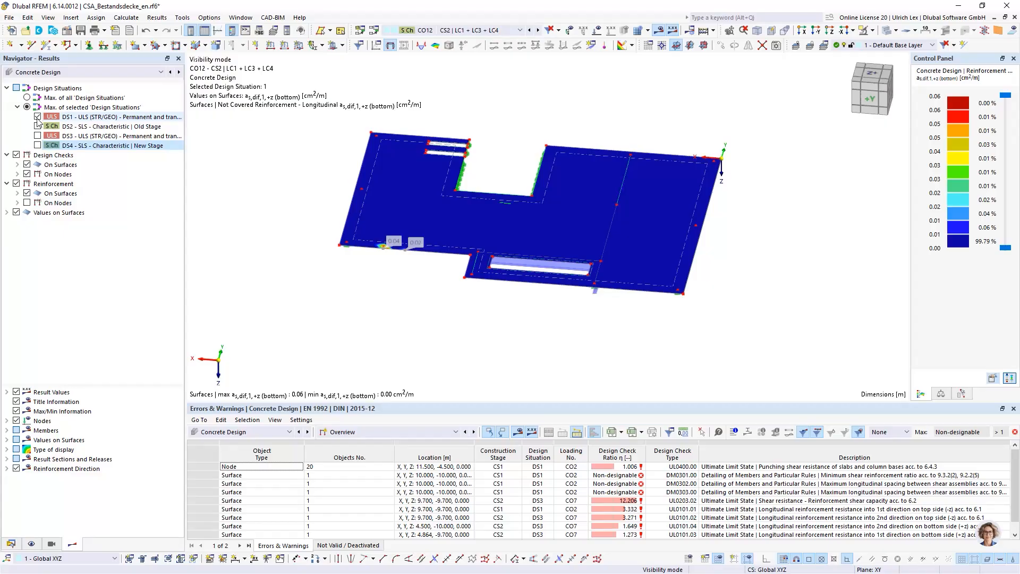
drag(185, 137, 305, 147)
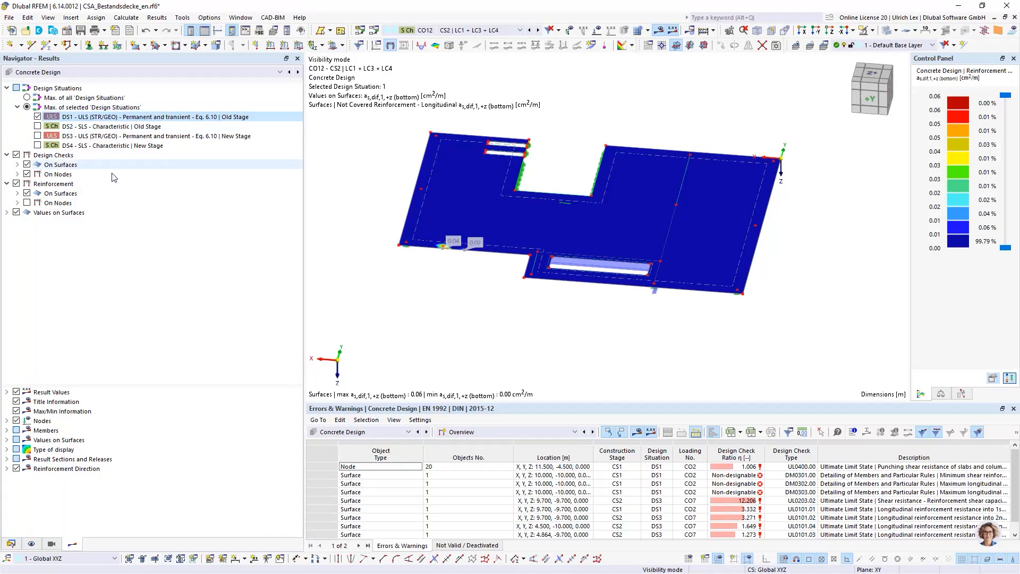
Step: Examine the not covered longitudinal reinforcement as,dif,1,+z (bottom) on the slab for the old stage DS1
click(17, 194)
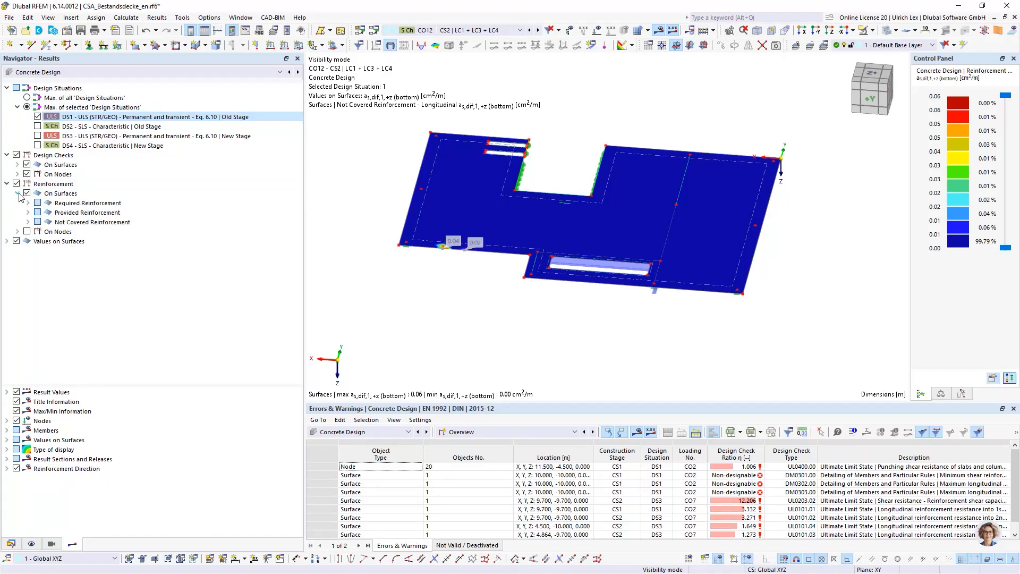
click(28, 222)
click(39, 232)
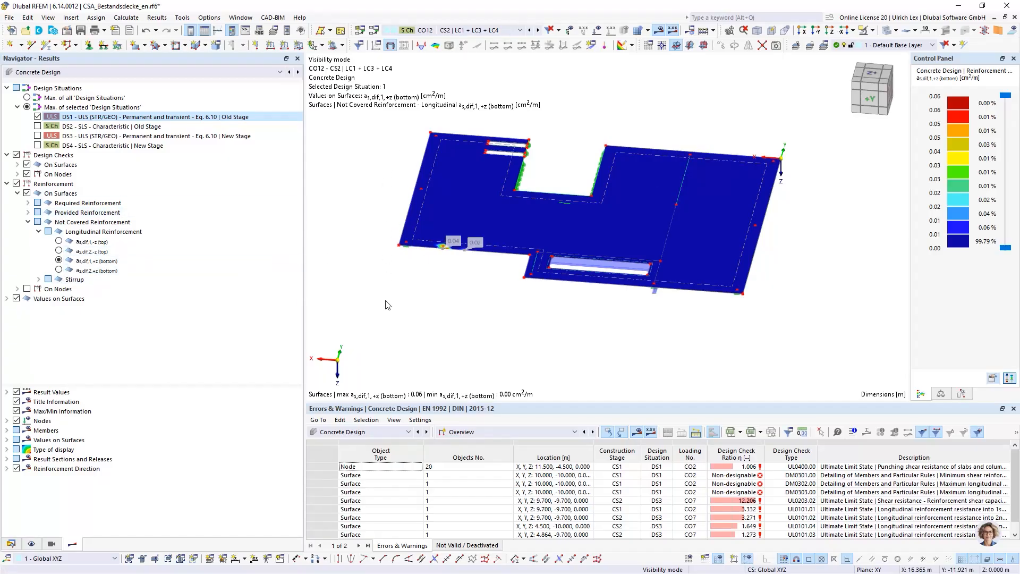
scroll(382, 336, down, 1)
scroll(381, 225, up, 2)
ctrl+middle_drag(374, 227, 387, 254)
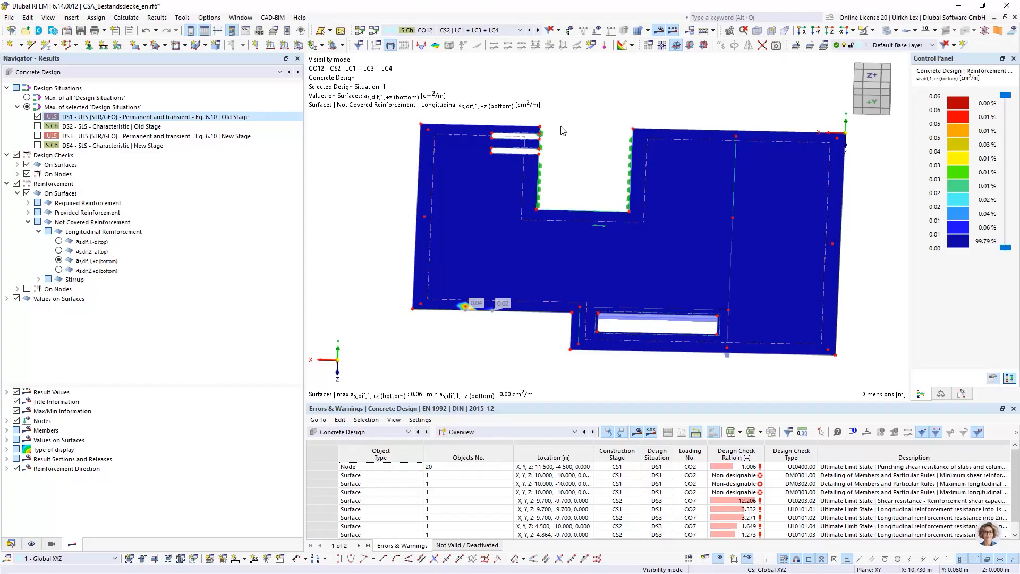
scroll(621, 119, up, 2)
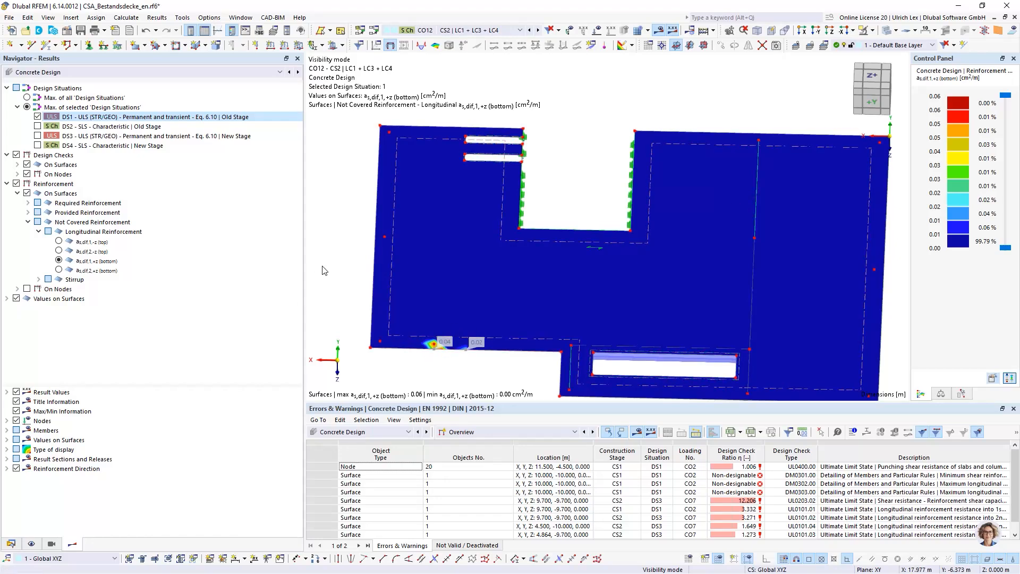
scroll(322, 271, down, 1)
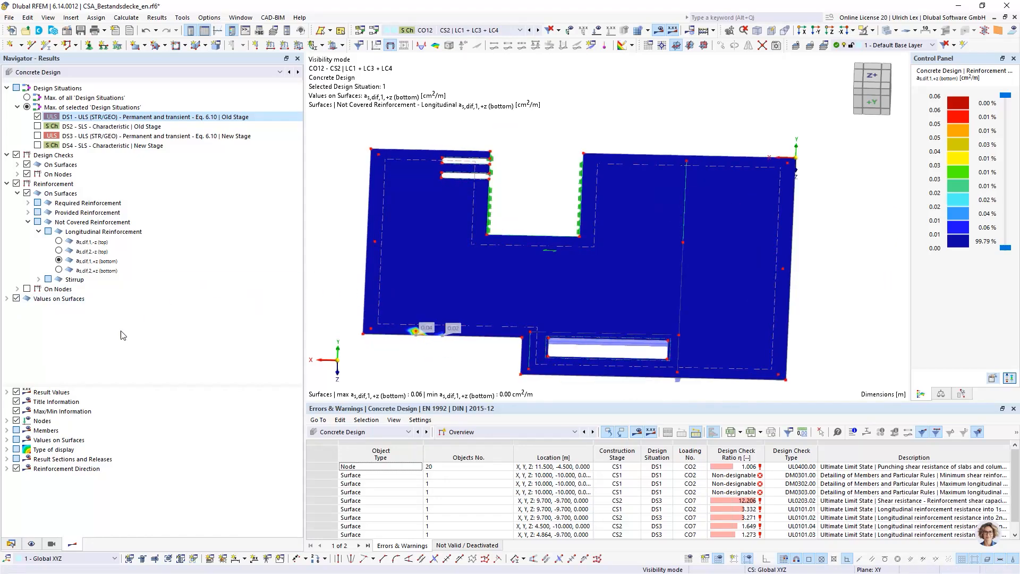
click(11, 544)
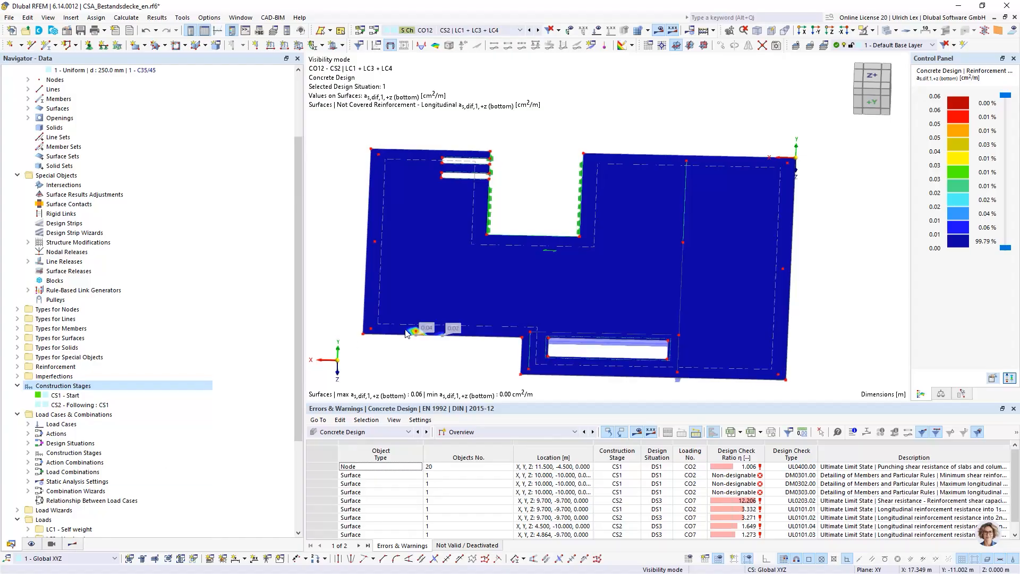
click(72, 543)
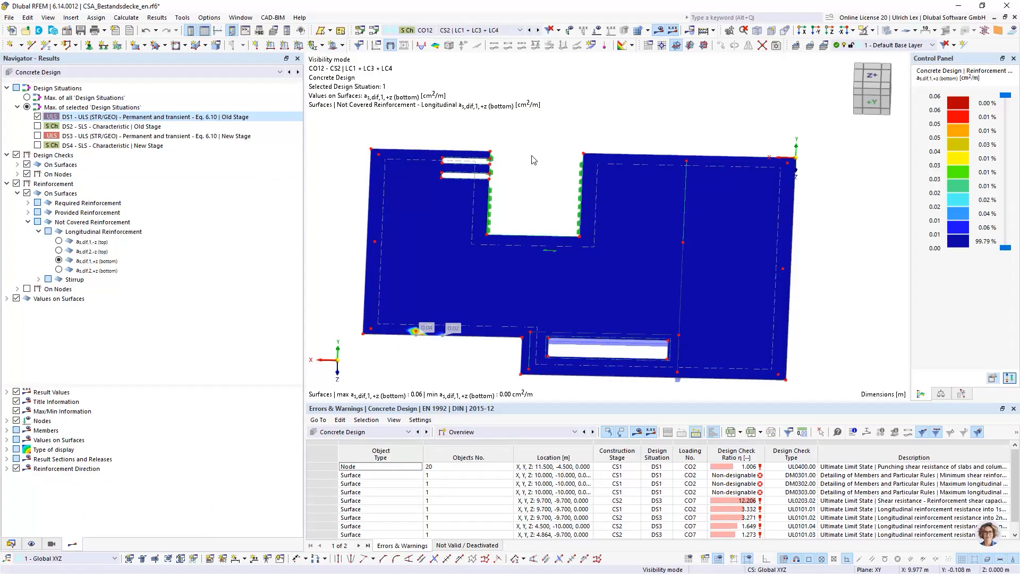
Step: Show only design situation DS3 (ULS, New Stage) and examine the not covered bottom reinforcement around the slab opening
scroll(606, 159, down, 1)
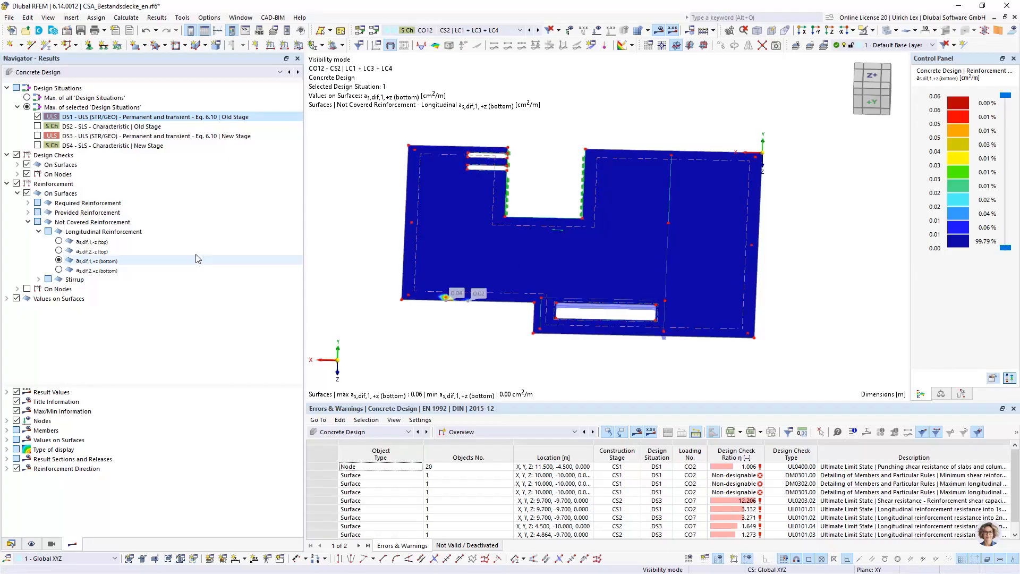
click(38, 116)
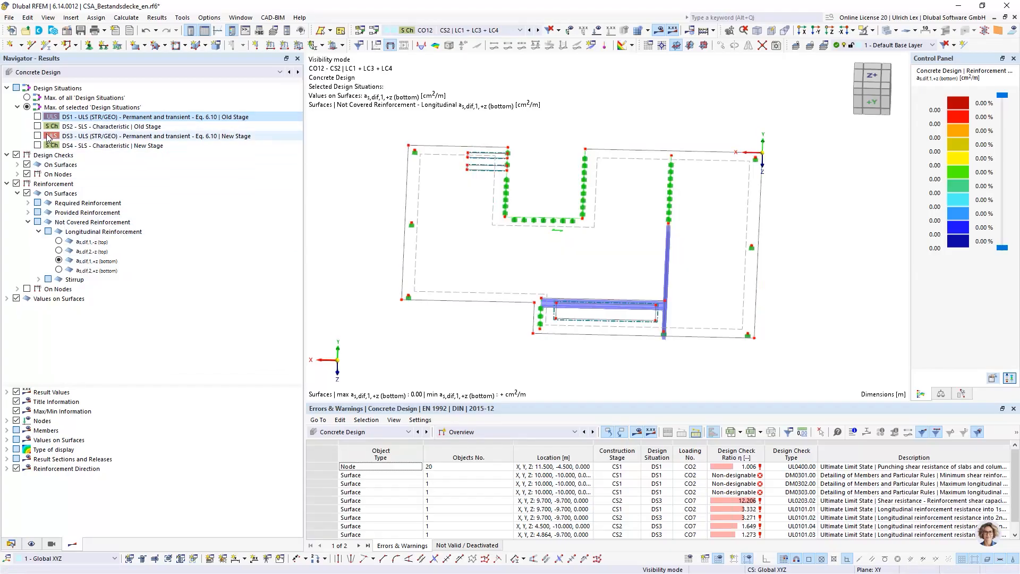
click(38, 136)
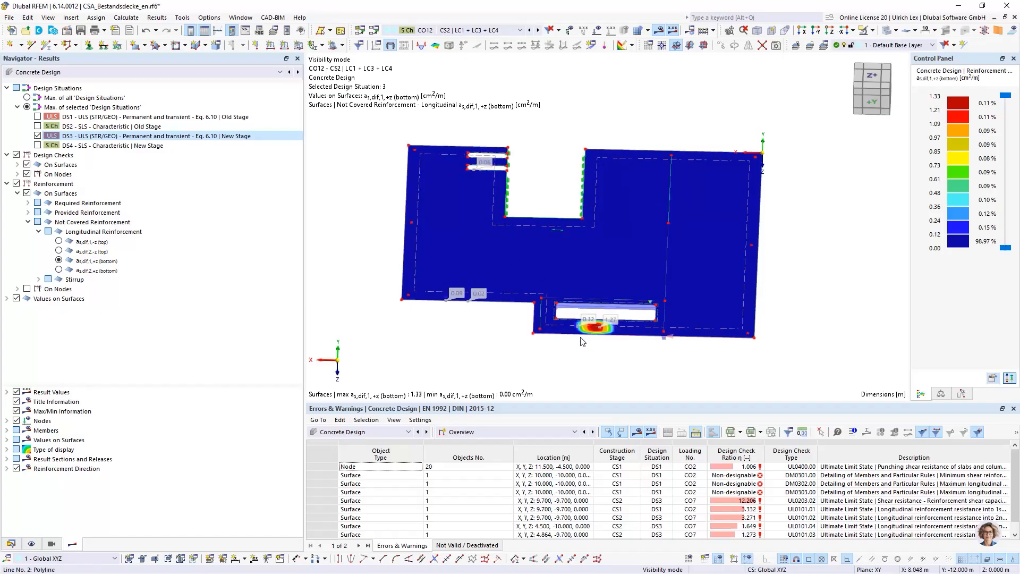
ctrl+middle_drag(621, 365, 624, 351)
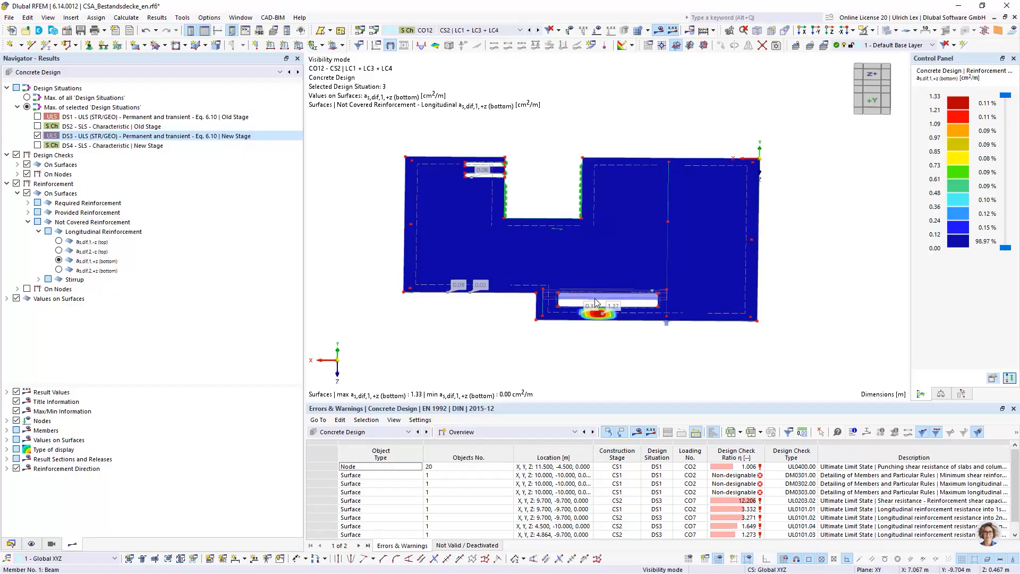
scroll(606, 324, up, 3)
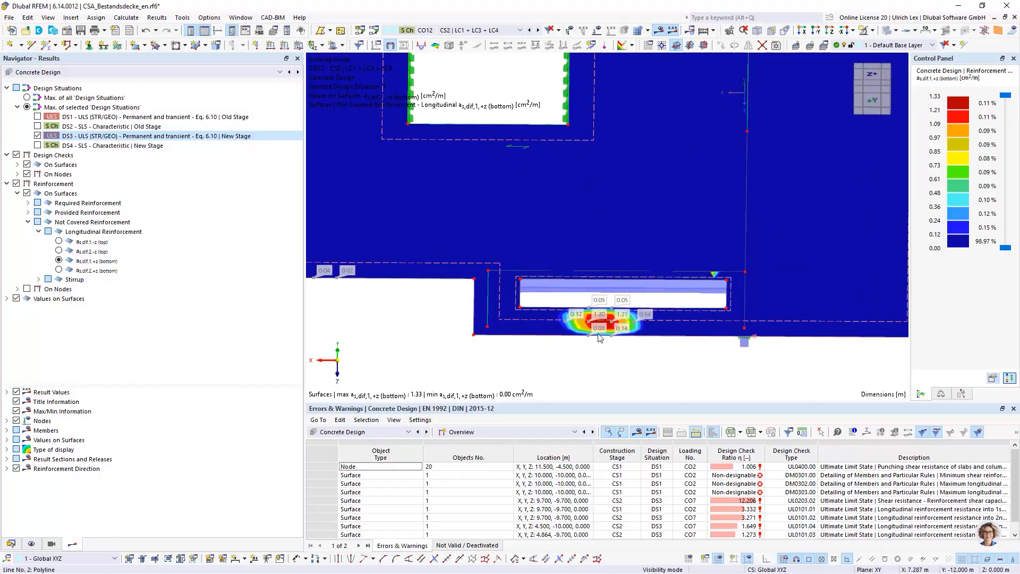
scroll(605, 334, down, 3)
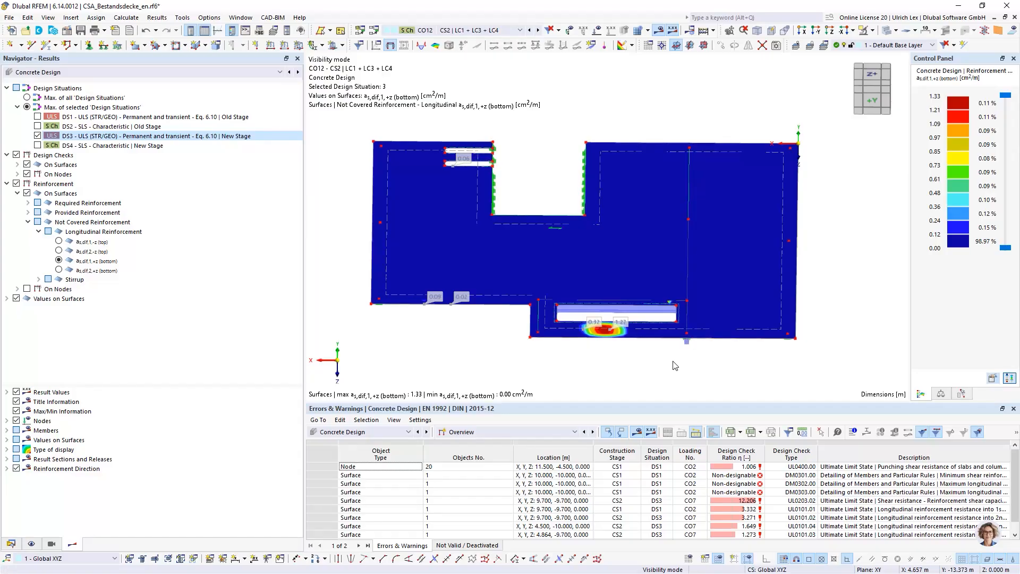
ctrl+middle_drag(854, 308, 842, 301)
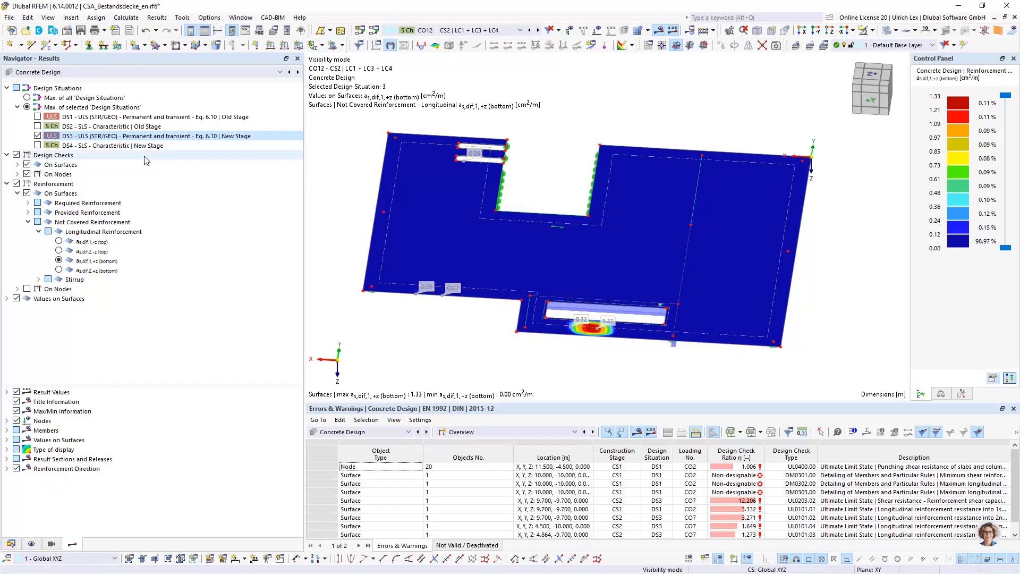
Step: Display the static analysis surface moments mx for CO12 in place of the concrete design results
click(73, 72)
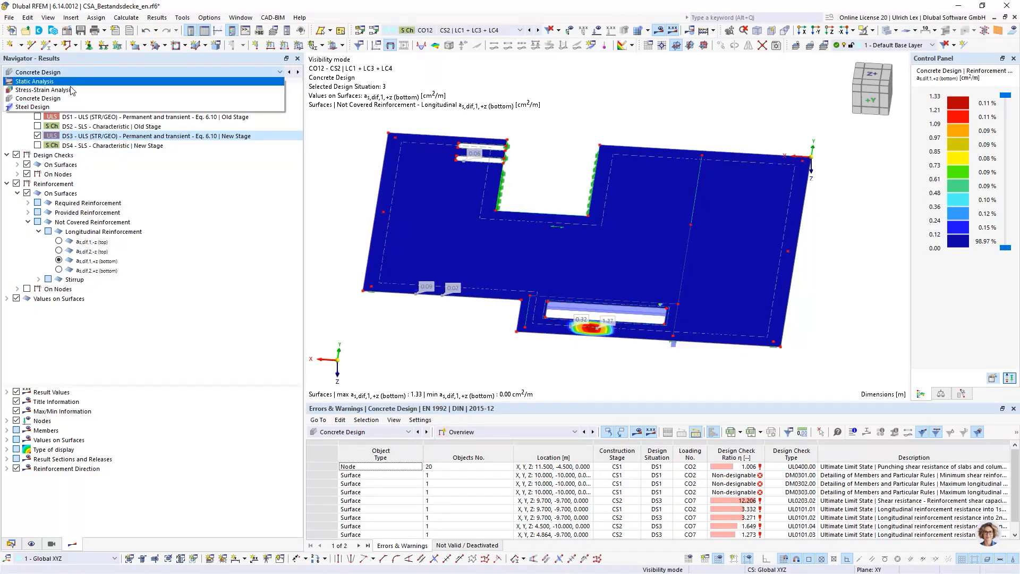
click(73, 82)
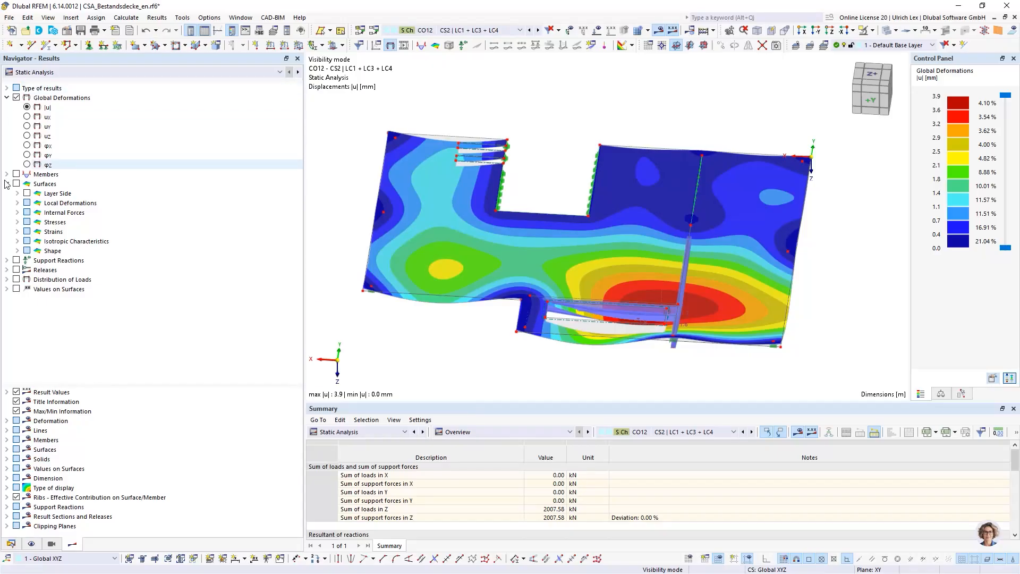
click(18, 212)
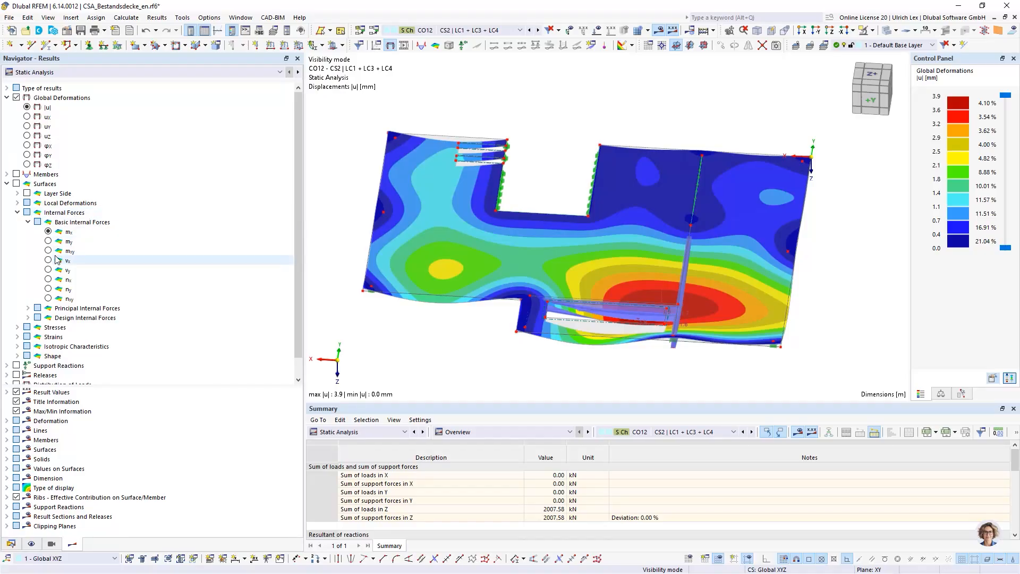
click(17, 184)
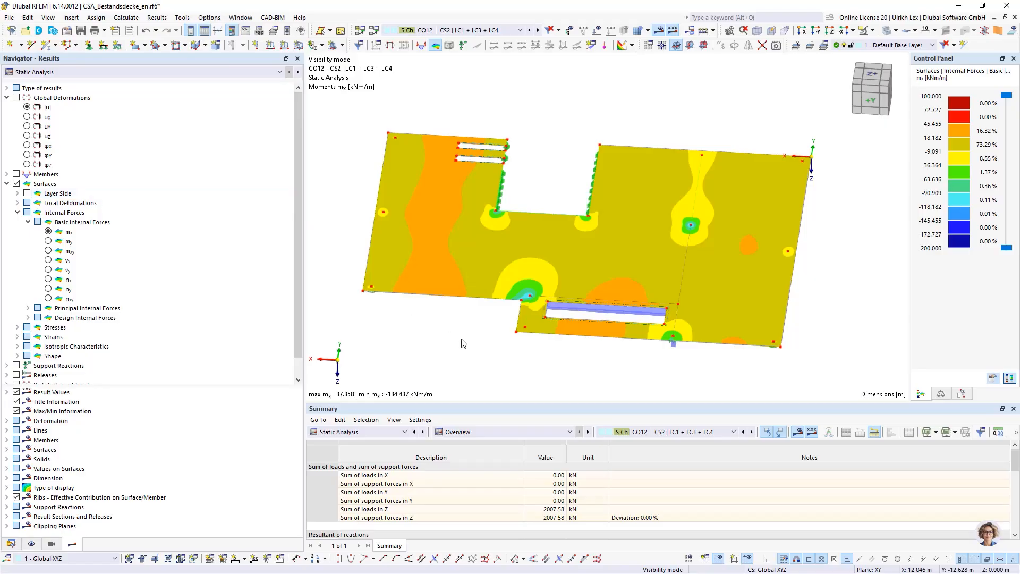
scroll(496, 342, down, 1)
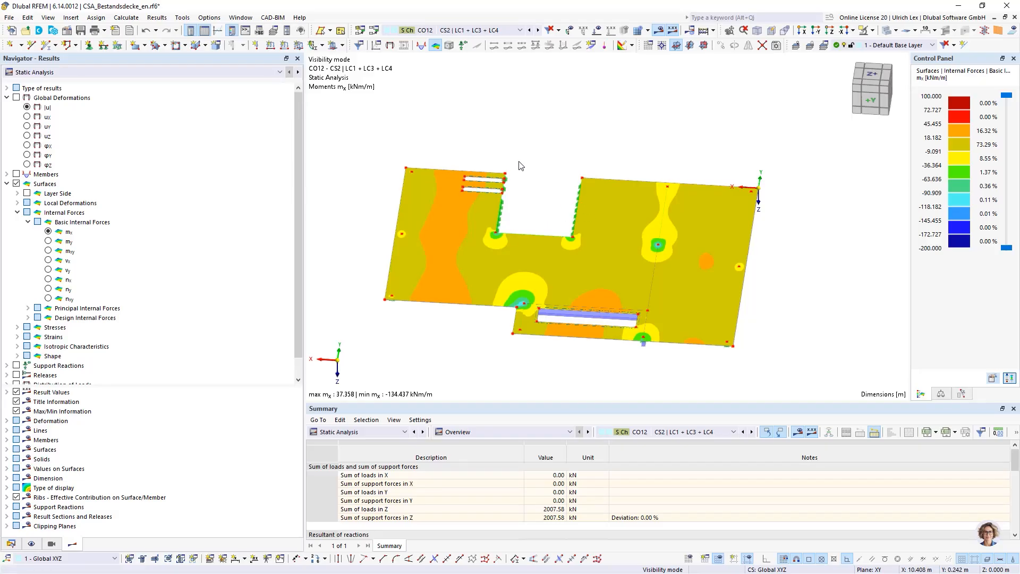
Step: Tile the two model windows horizontally, enlarge the graphics area over the summary table, and frame the whole slab in the second window
click(247, 20)
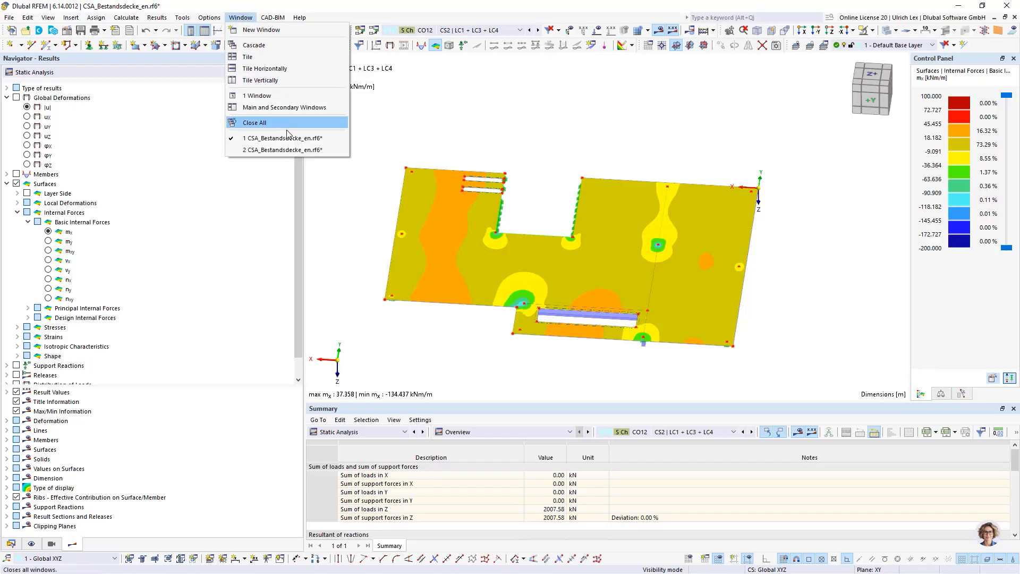
click(241, 18)
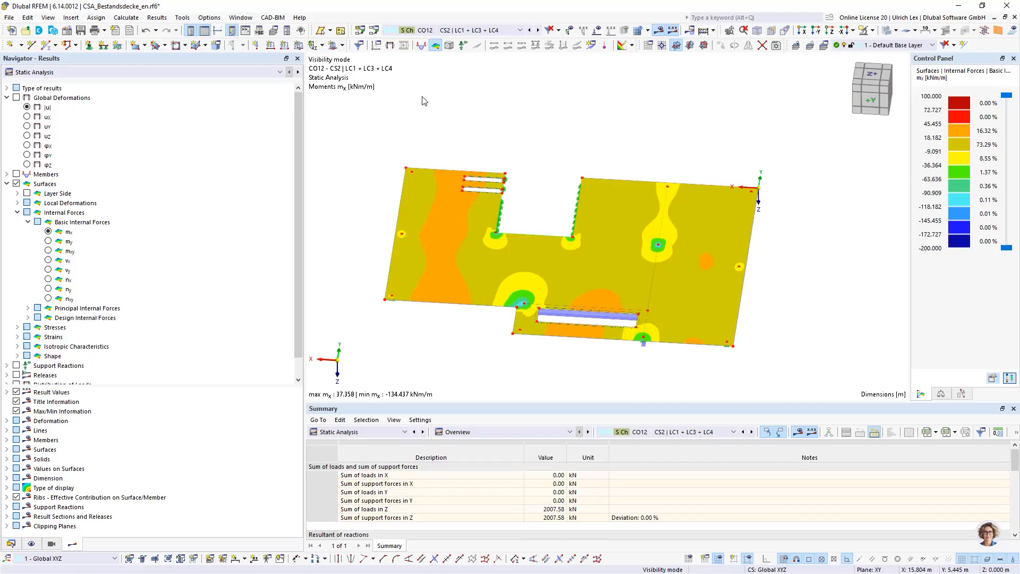
click(241, 17)
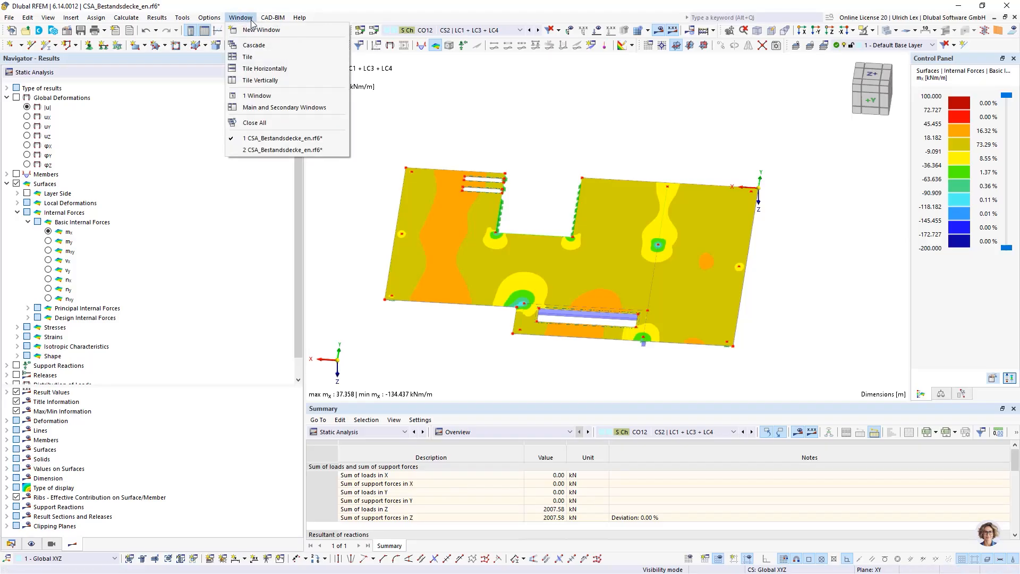
click(269, 72)
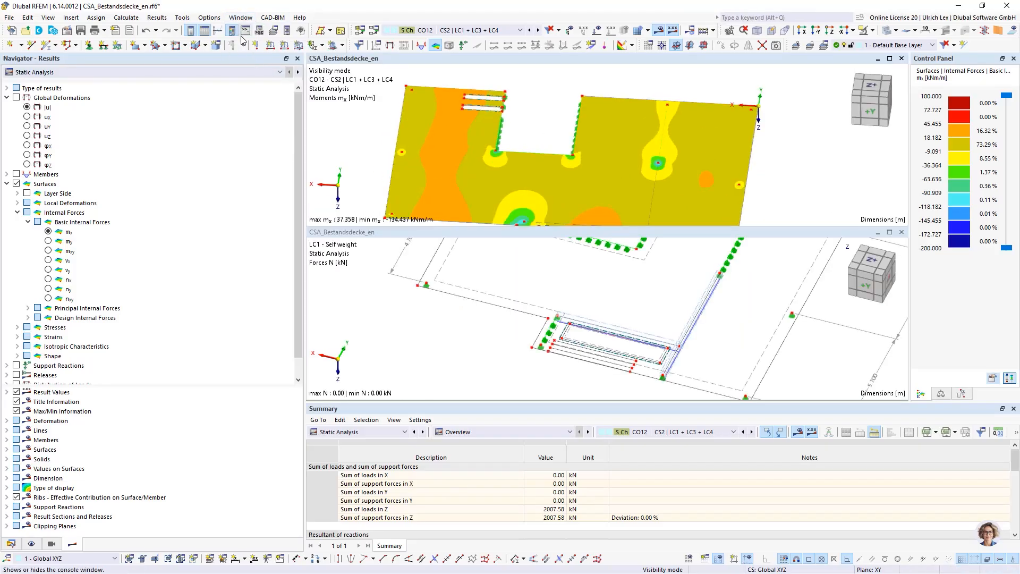
scroll(534, 339, down, 4)
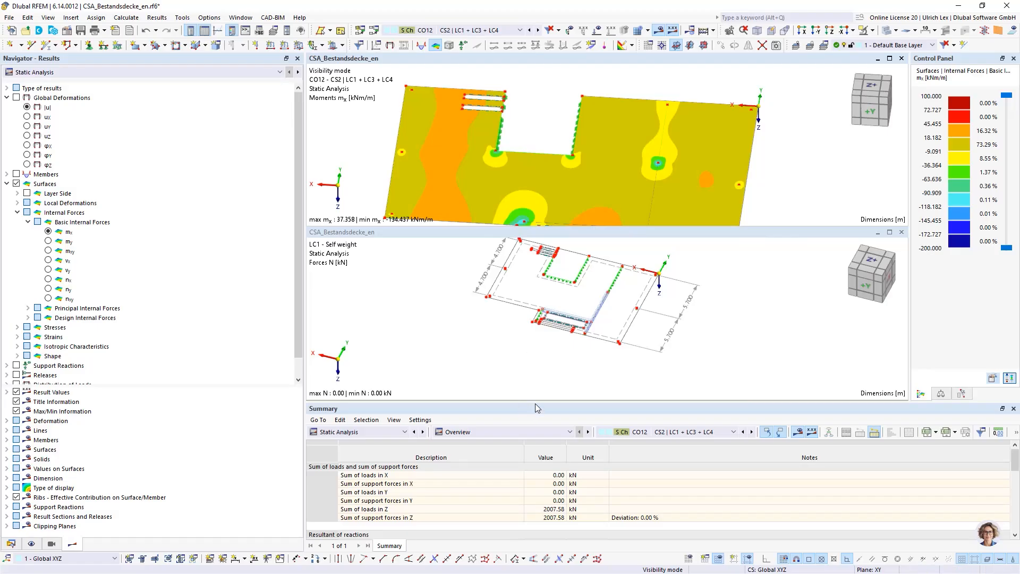
drag(535, 402, 526, 469)
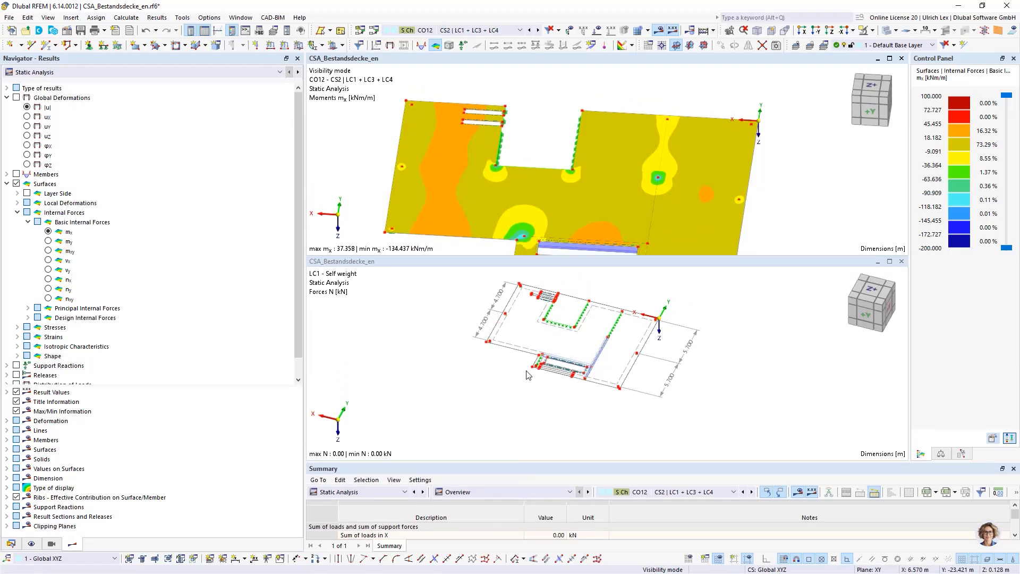
ctrl+middle_drag(478, 303, 531, 340)
scroll(718, 351, up, 3)
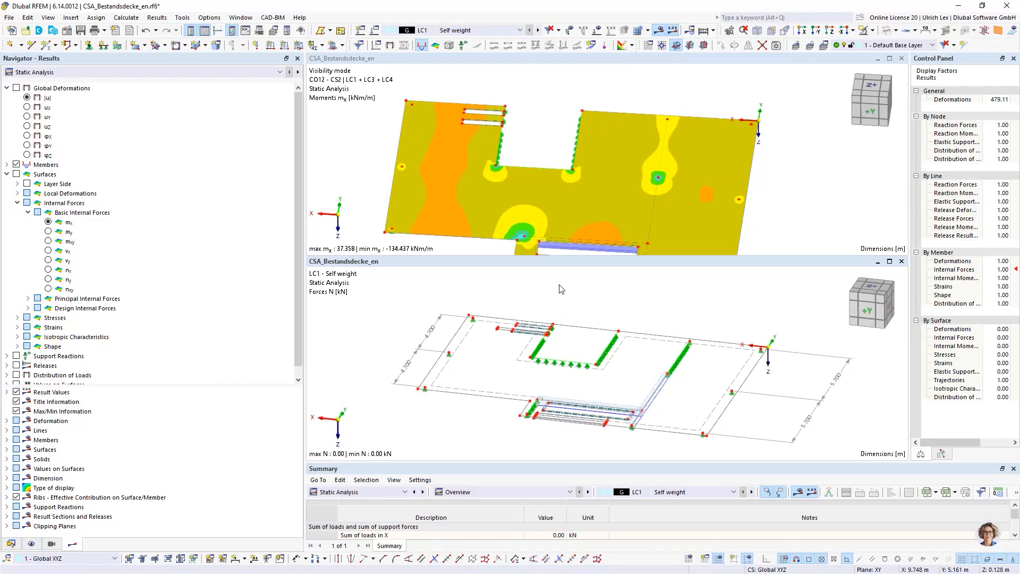
scroll(718, 352, up, 1)
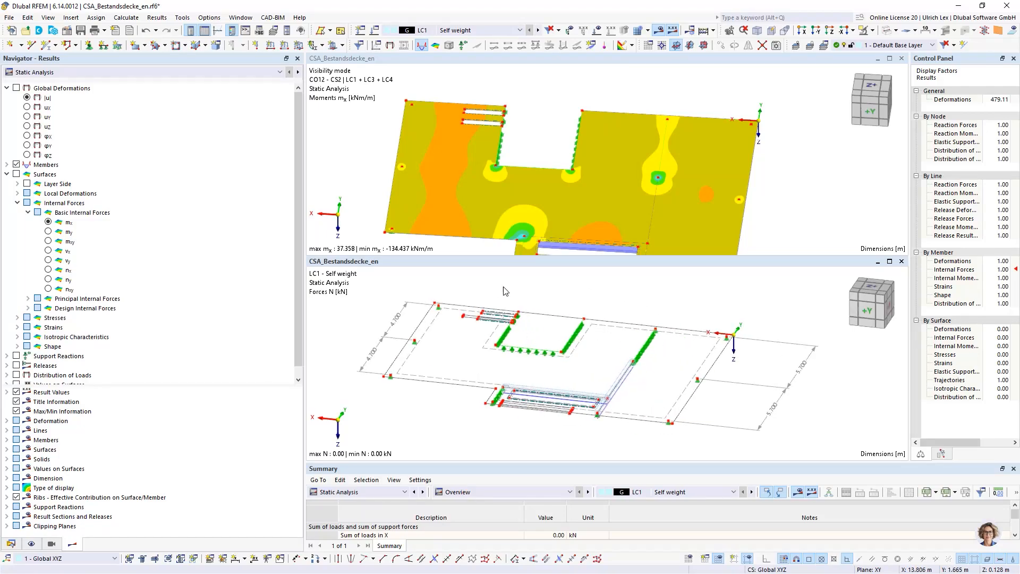
Step: Display the surface moments mx for load combination CO2 (old stage CS1) in the first model window, with the whole slab in view
scroll(601, 192, down, 1)
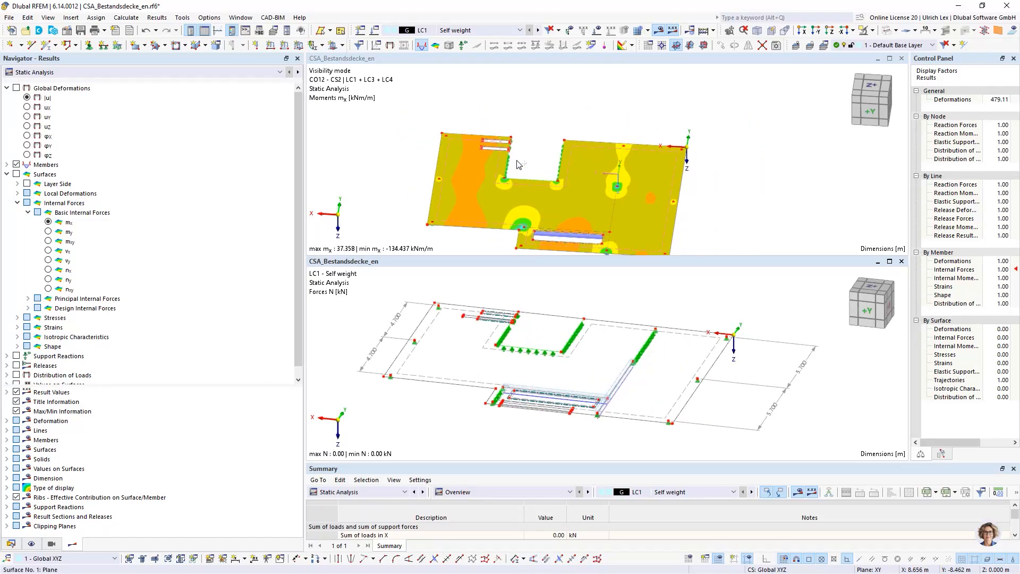
ctrl+middle_drag(516, 160, 538, 163)
scroll(499, 215, up, 2)
scroll(519, 210, up, 1)
scroll(517, 198, down, 1)
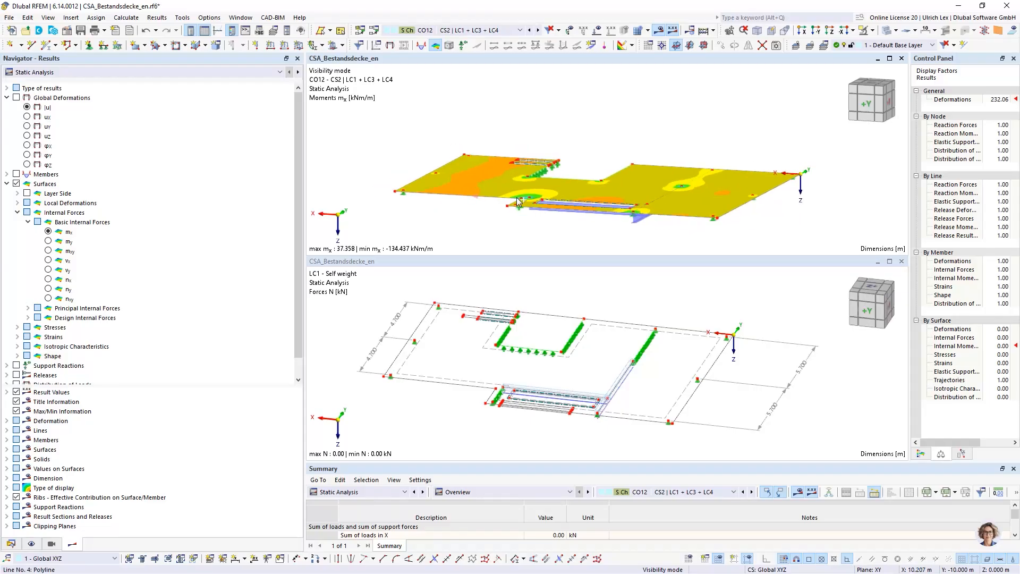
ctrl+middle_drag(494, 199, 506, 216)
scroll(551, 198, up, 2)
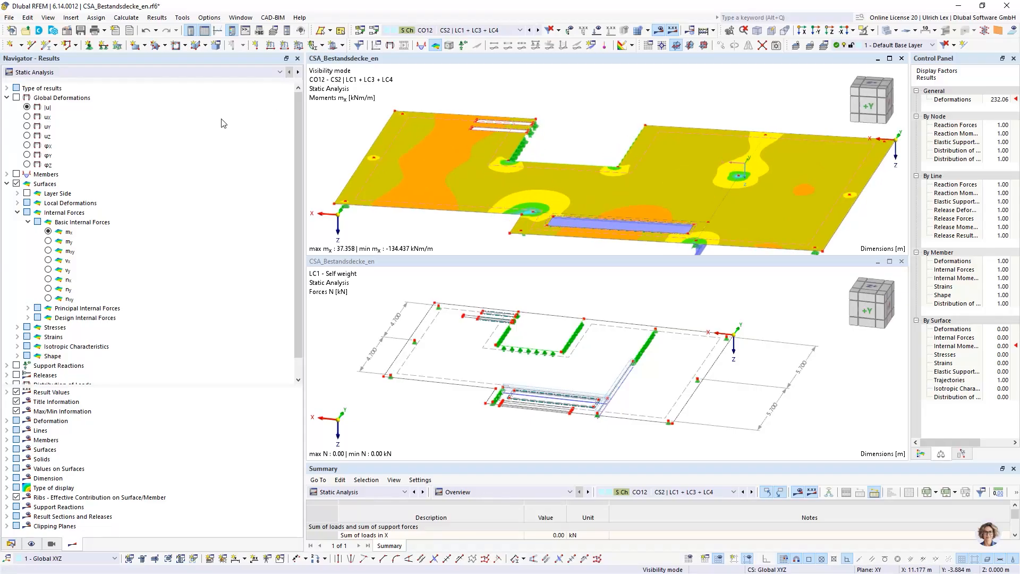
click(484, 32)
key(Escape)
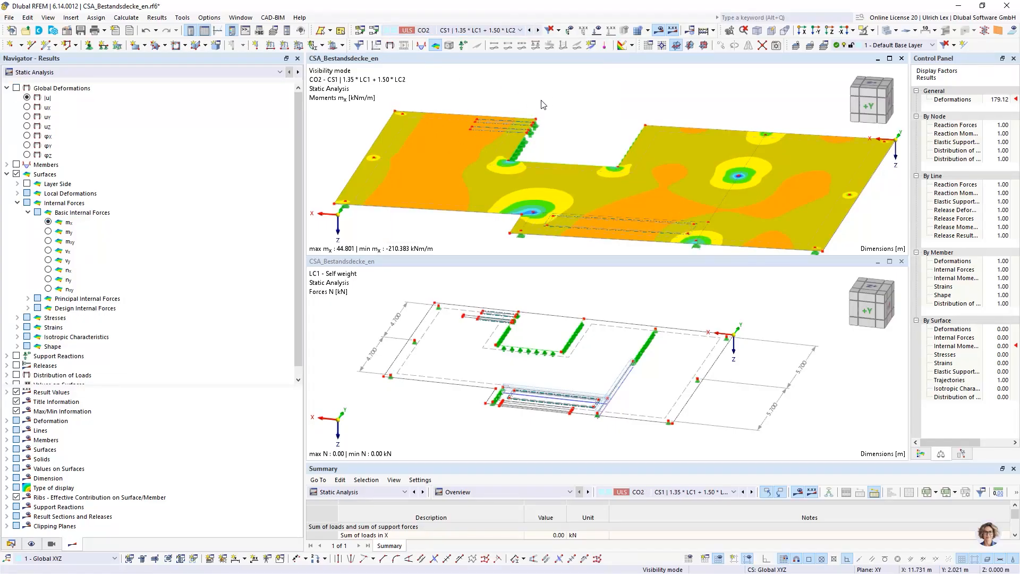
middle_drag(561, 85, 550, 77)
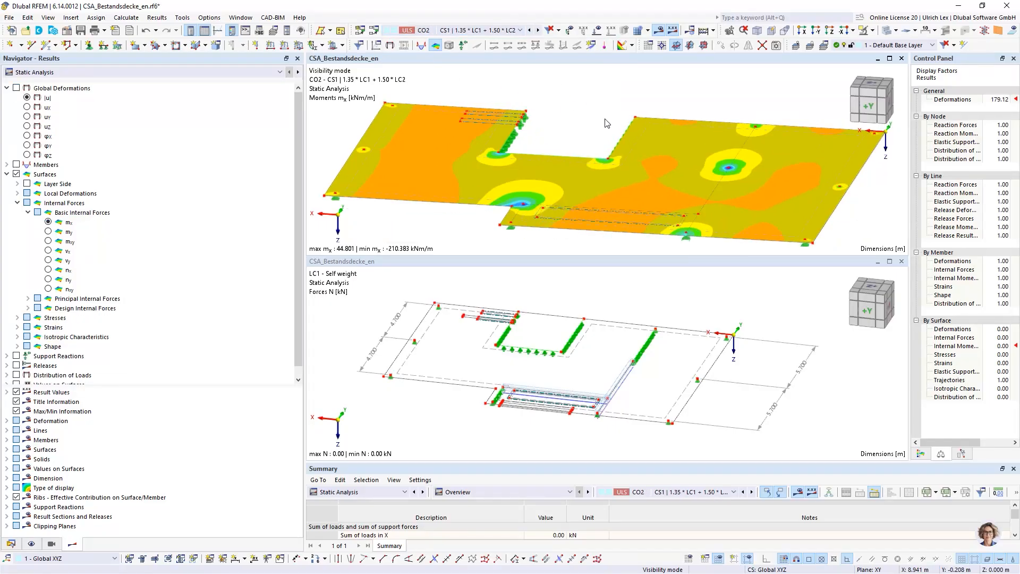
Step: Show load combination CO7 (new stage CS2) in the second model window with surface moments mx instead of member forces
click(505, 32)
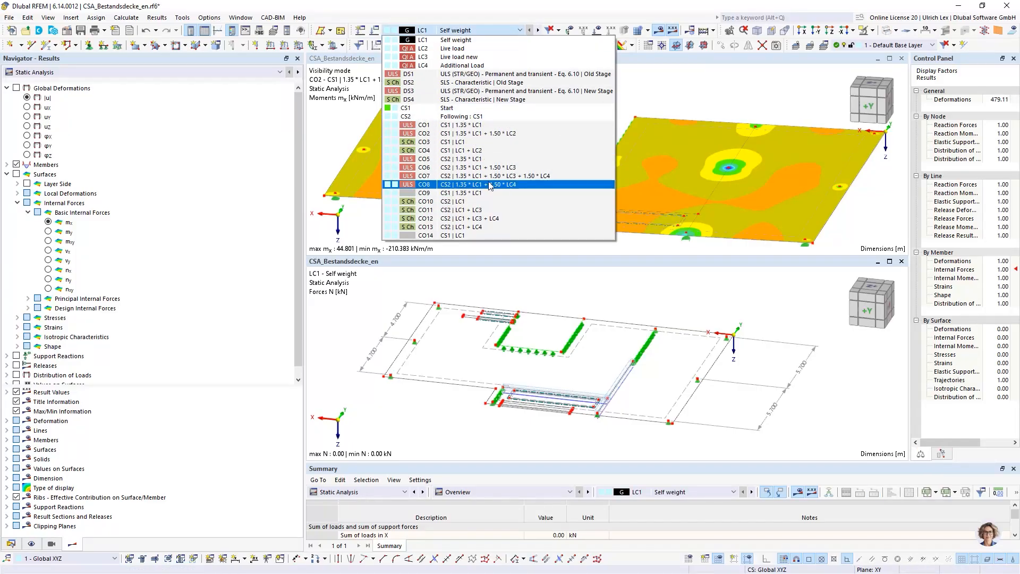
click(545, 181)
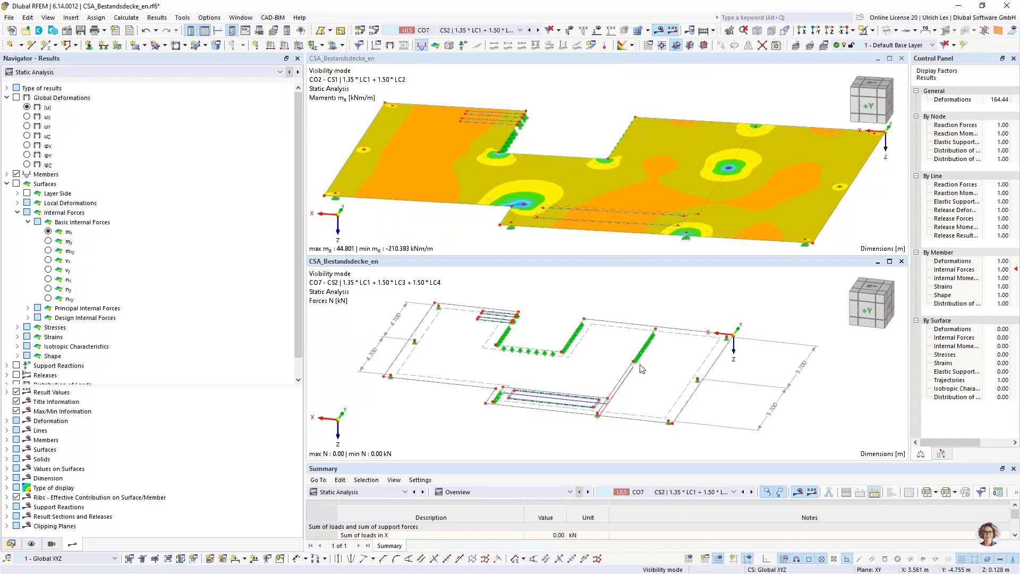
click(16, 184)
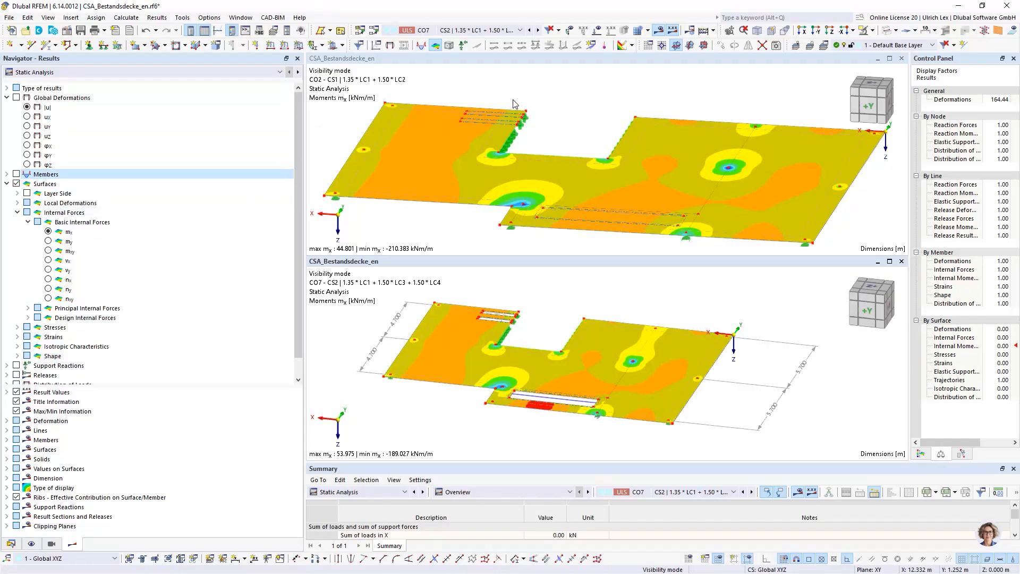
click(341, 91)
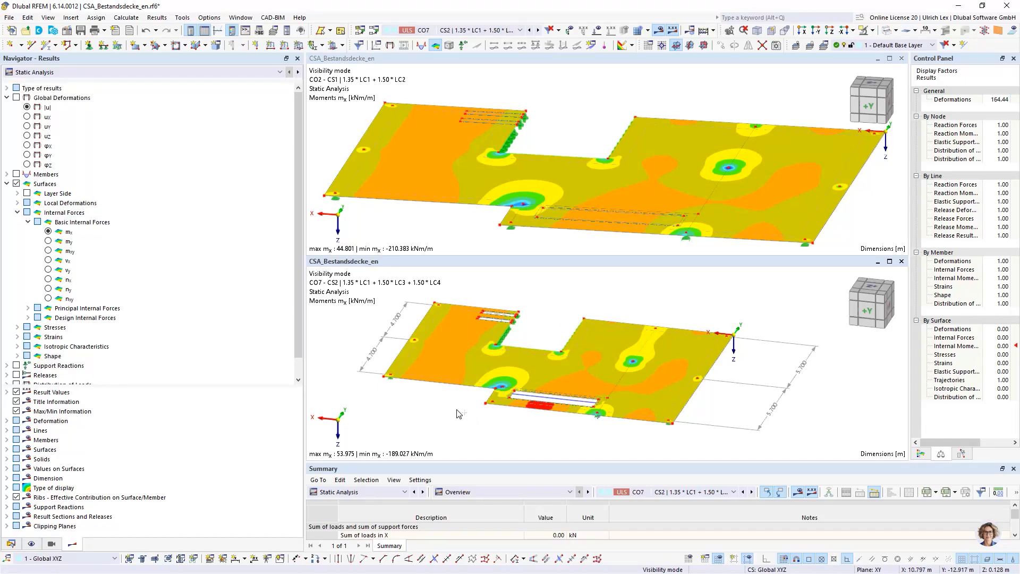
scroll(370, 342, up, 1)
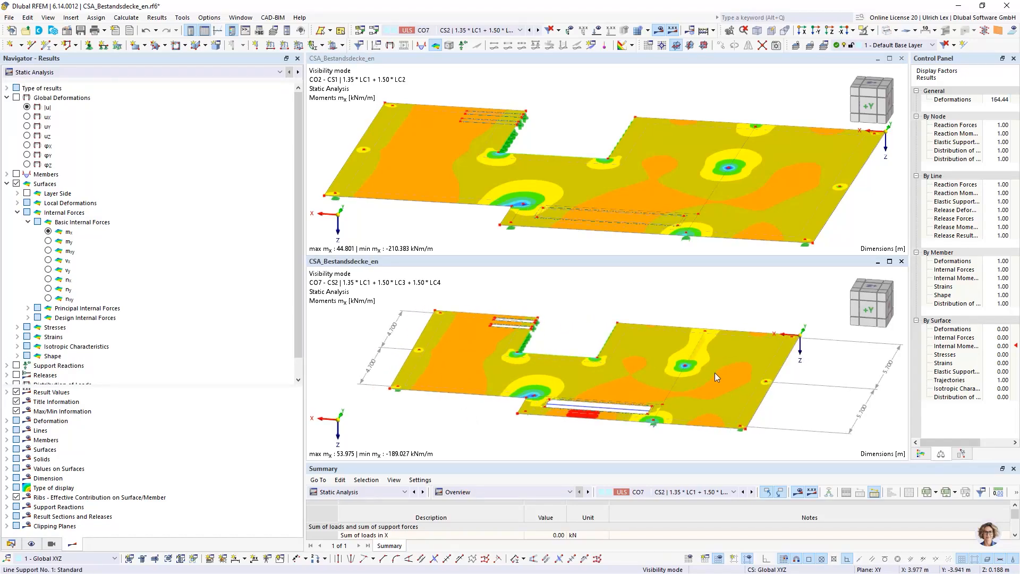
scroll(555, 404, up, 1)
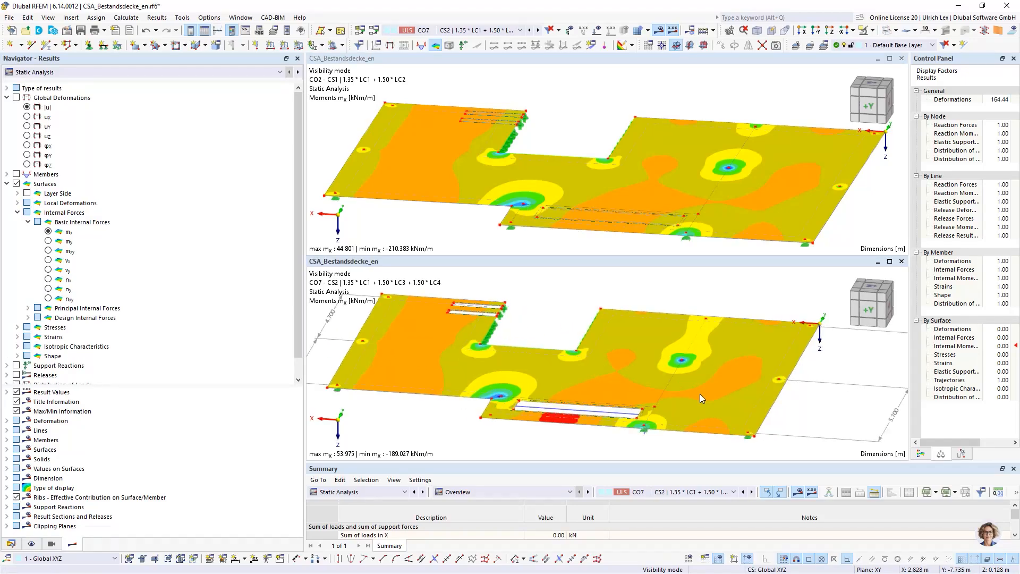
Step: Create a two-point result section through the column peak, from X 5.000, Y -4.700 to X 2.750, Y -4.700 m, using the grid
click(589, 46)
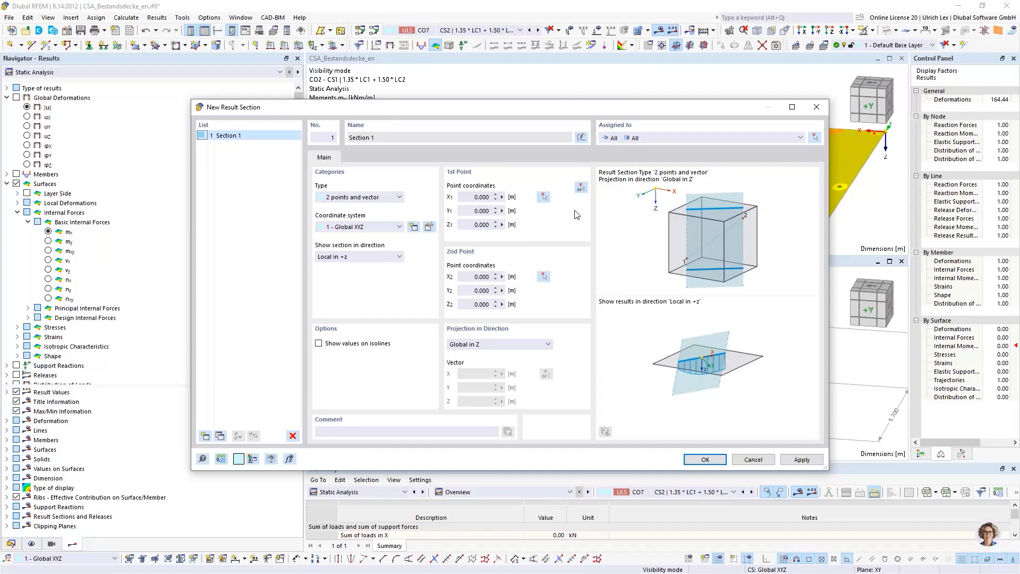
click(580, 186)
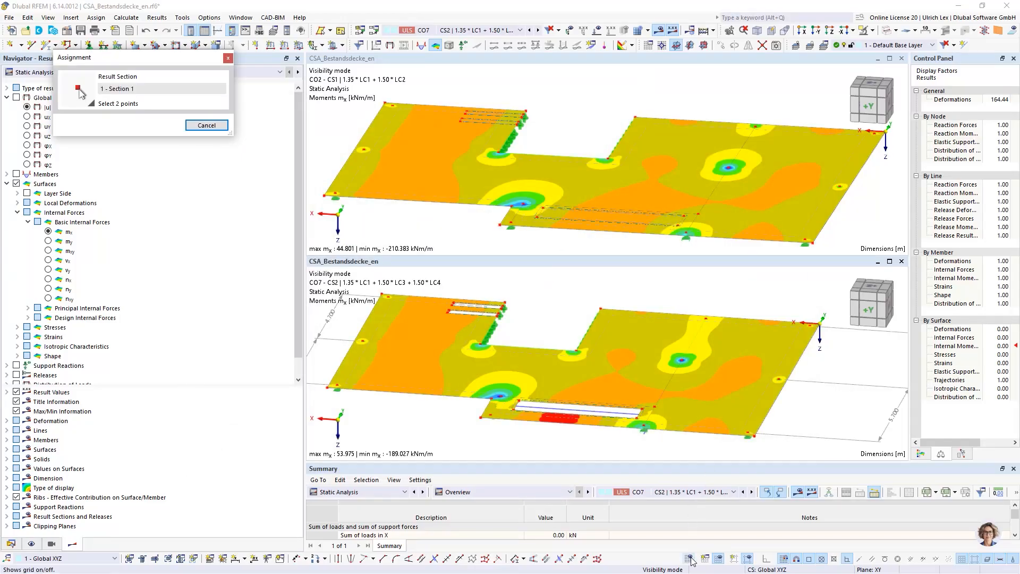
click(691, 561)
scroll(765, 114, up, 5)
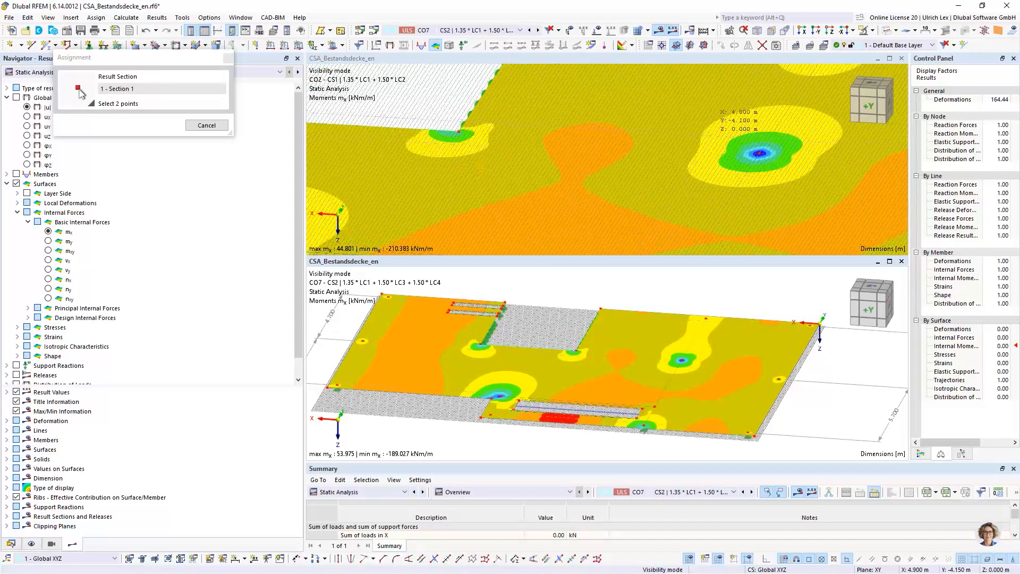
scroll(706, 135, up, 2)
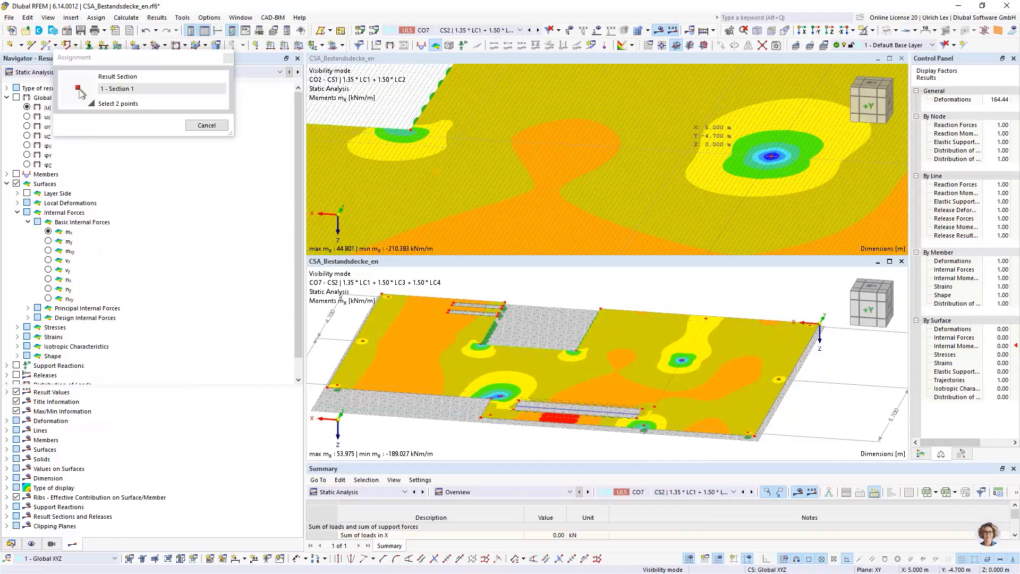
click(690, 143)
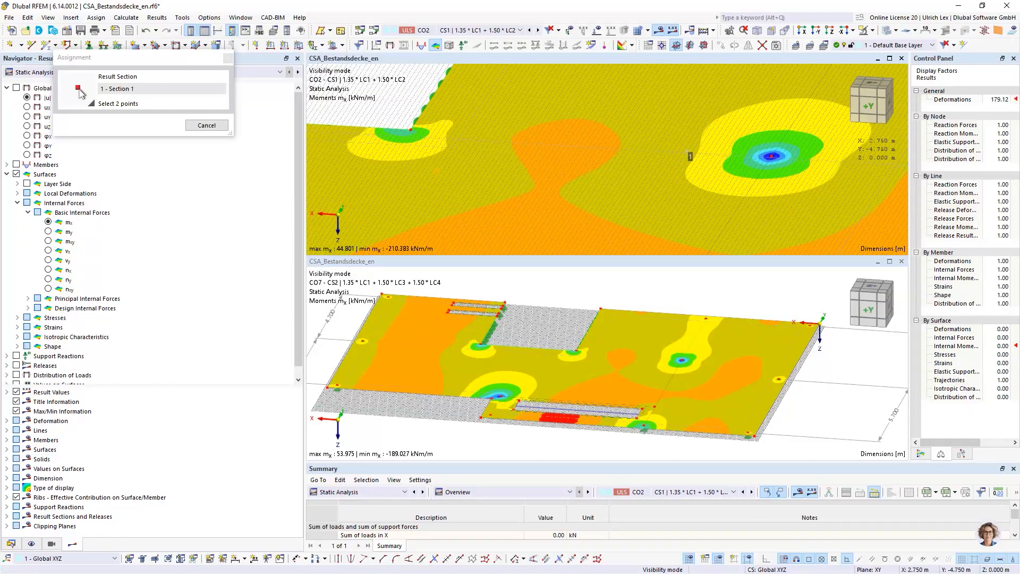
click(762, 154)
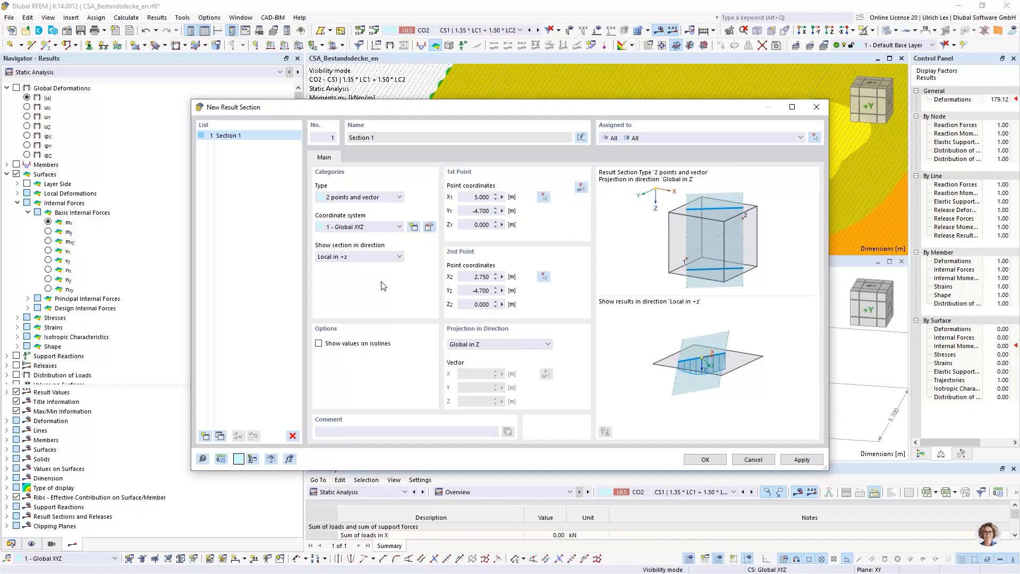
click(693, 459)
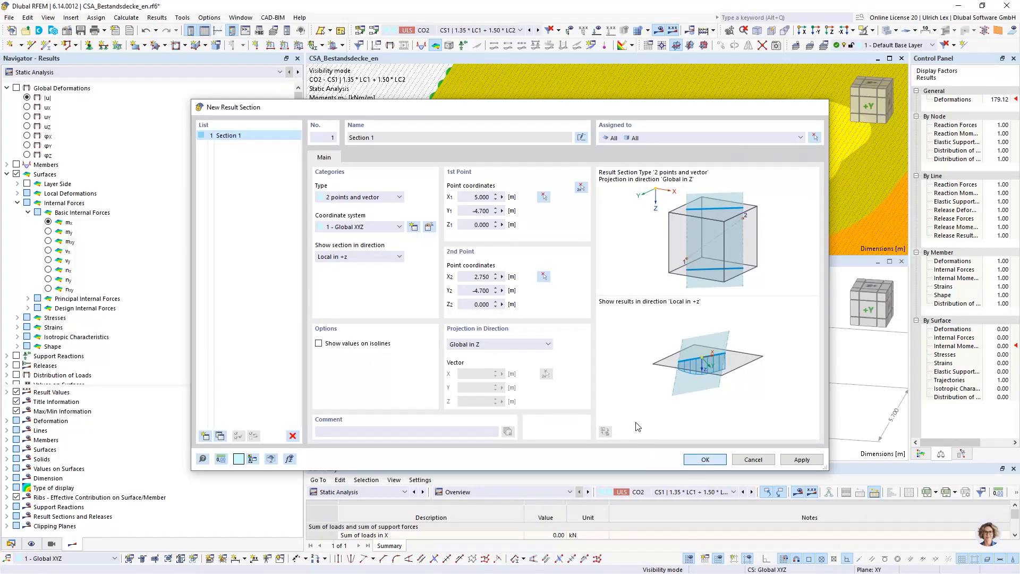
Step: Turn on Section 1 and its resultant in the CO7 window and hide the work plane grid
scroll(636, 245, down, 2)
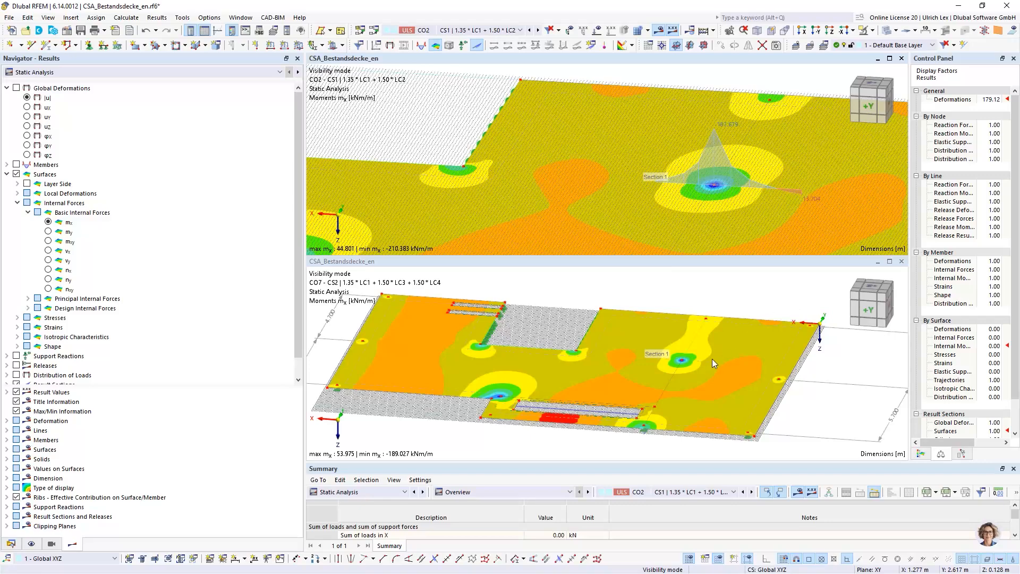
scroll(712, 358, down, 1)
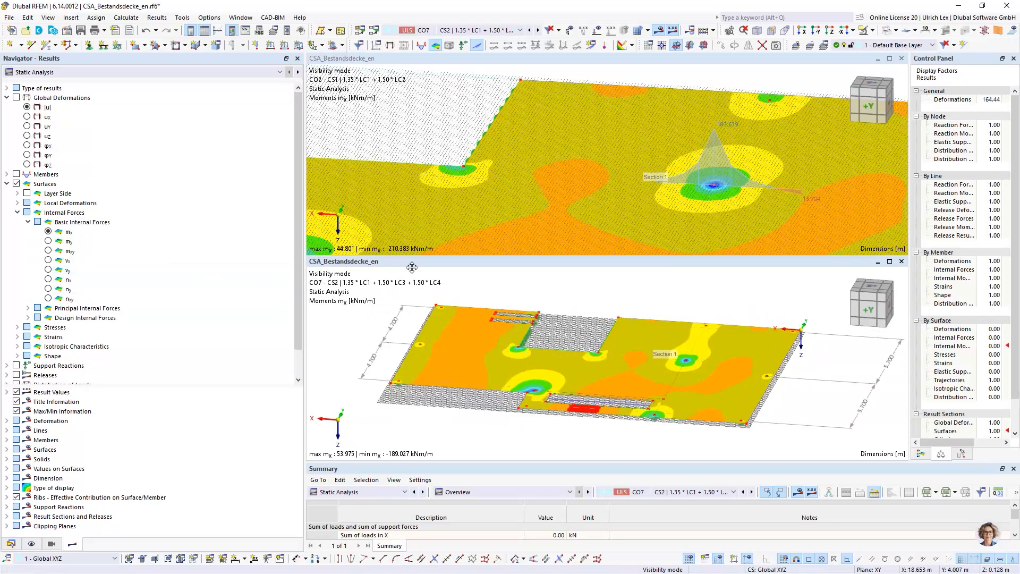
ctrl+middle_drag(687, 437, 685, 430)
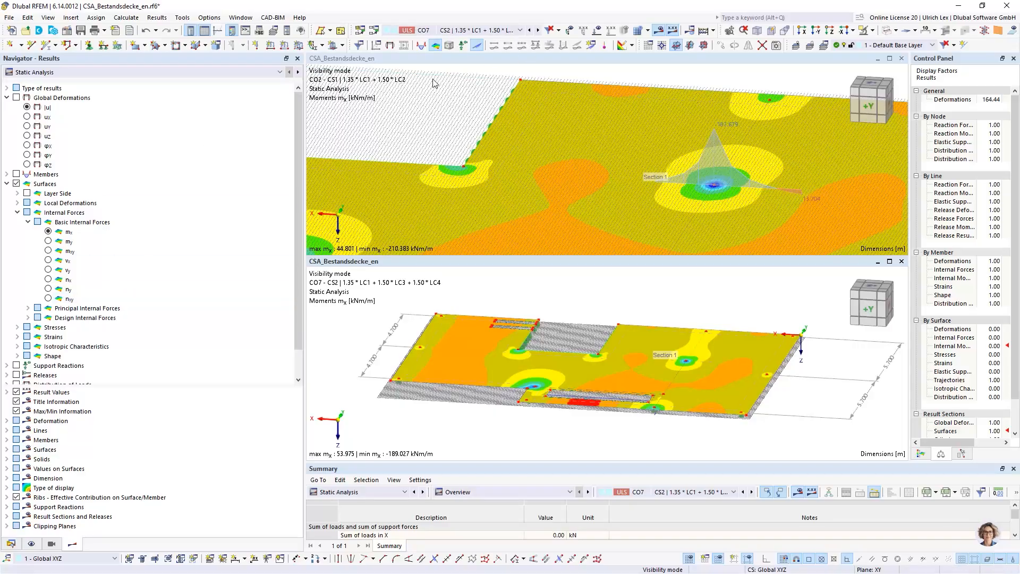
scroll(89, 322, down, 1)
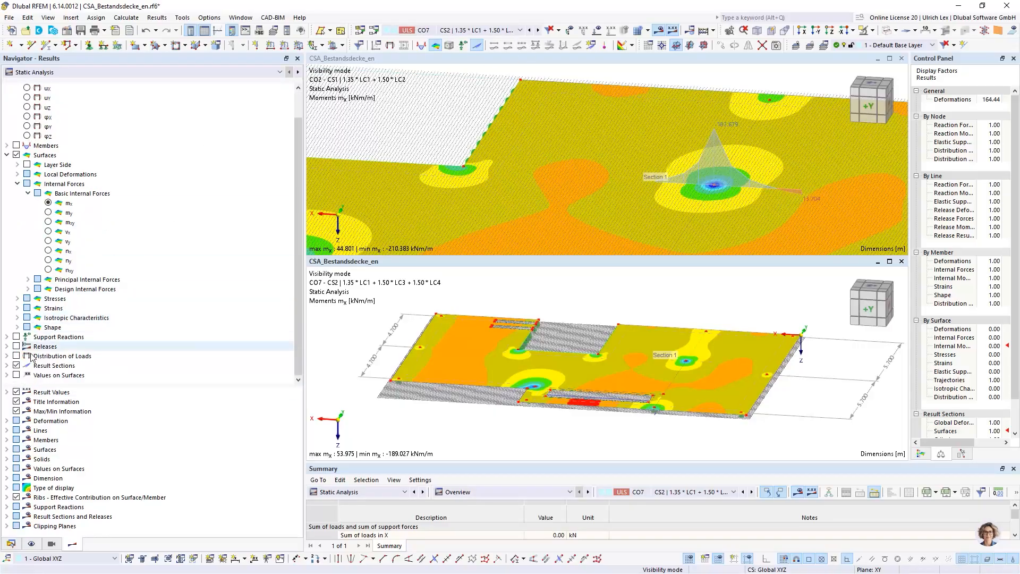
click(6, 366)
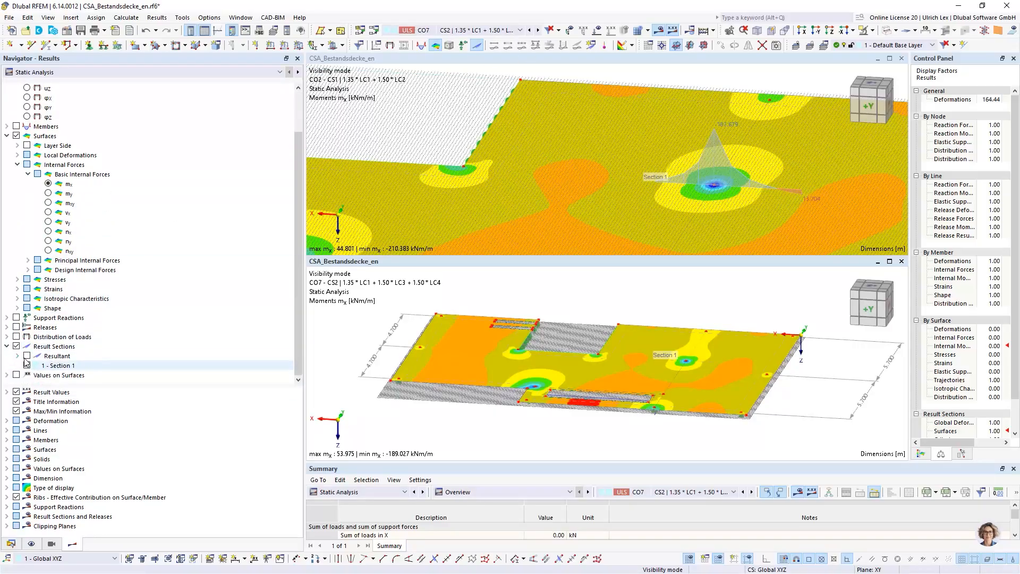
click(27, 356)
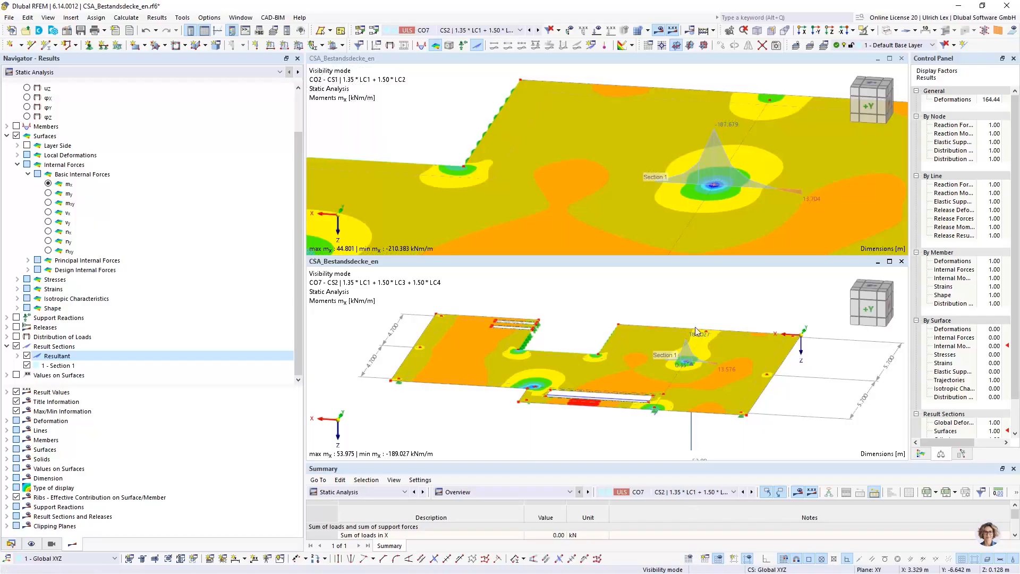
Step: Compare the mx moments along the result section at the column between the CO2 and CO7 windows
scroll(595, 109, down, 1)
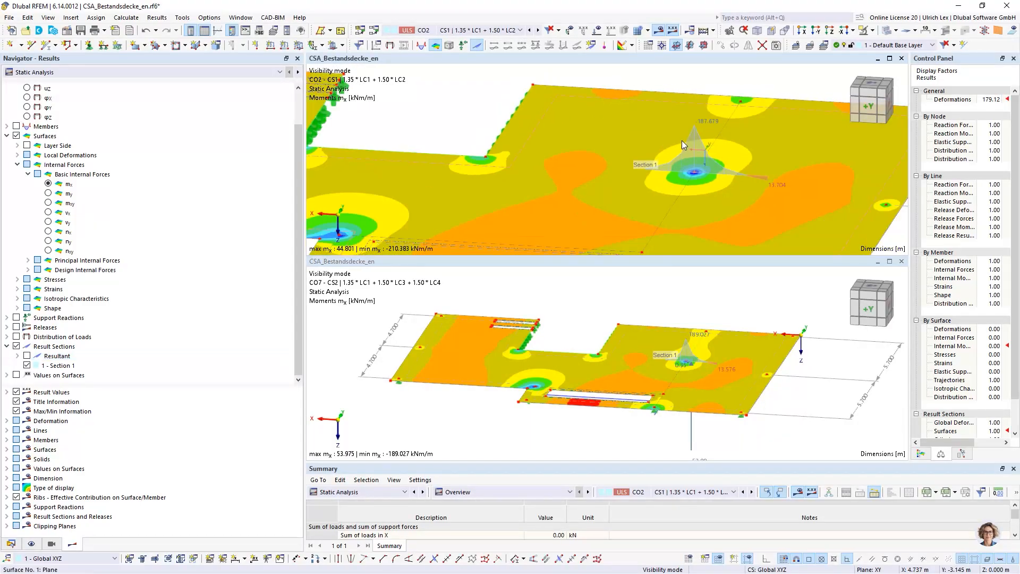
scroll(735, 163, down, 1)
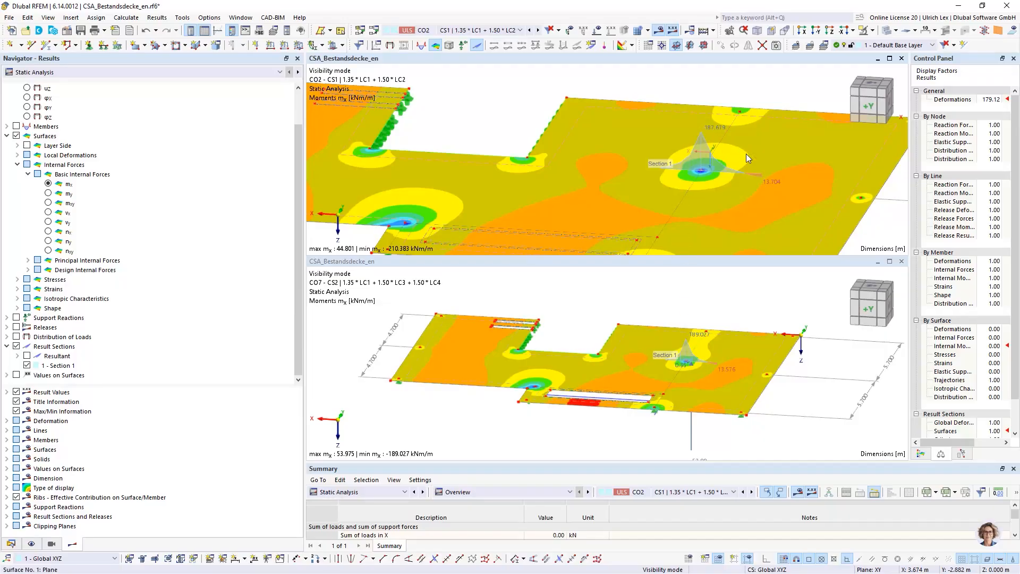
scroll(746, 154, down, 2)
scroll(755, 146, down, 1)
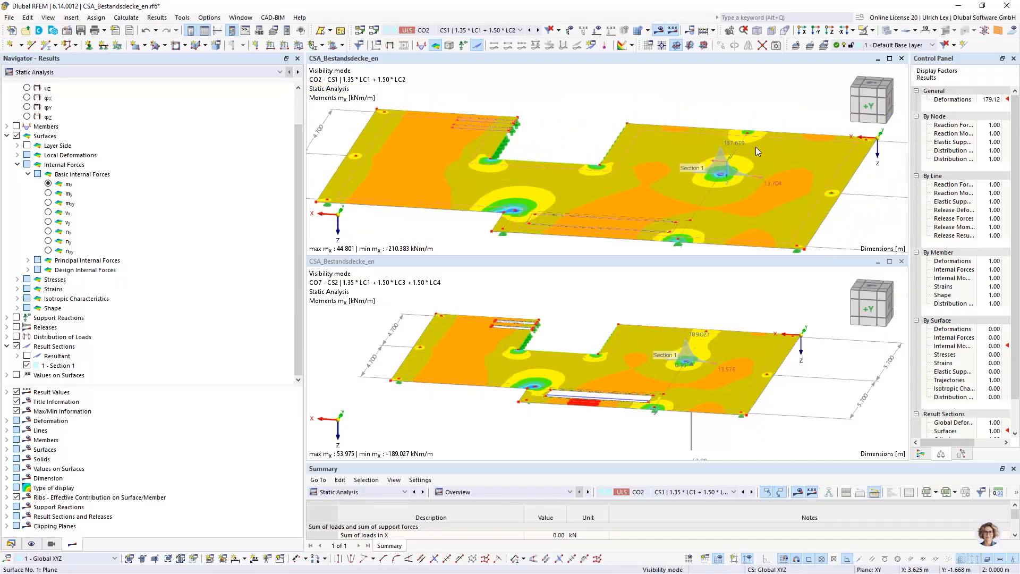
scroll(702, 380, up, 1)
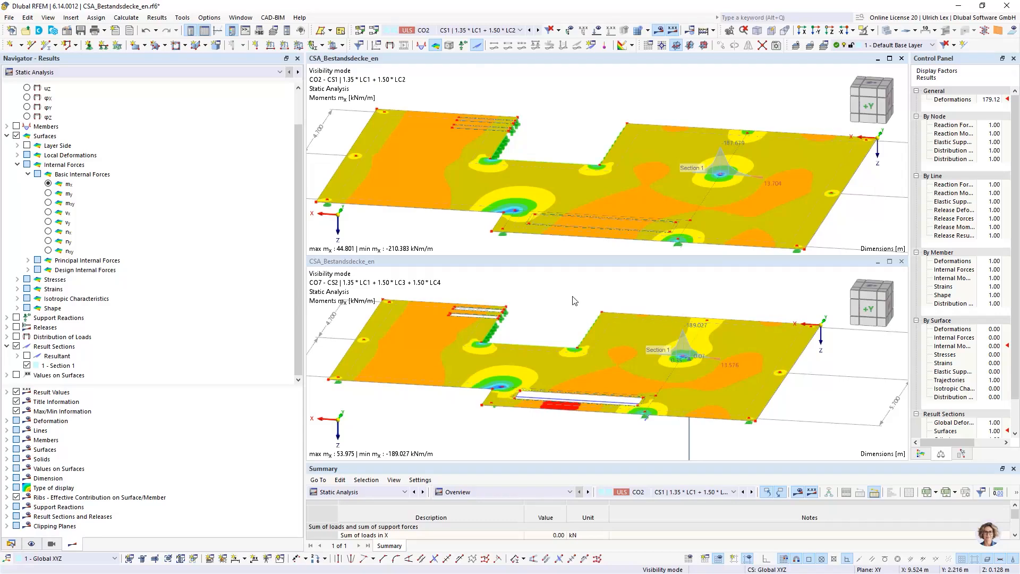
click(612, 301)
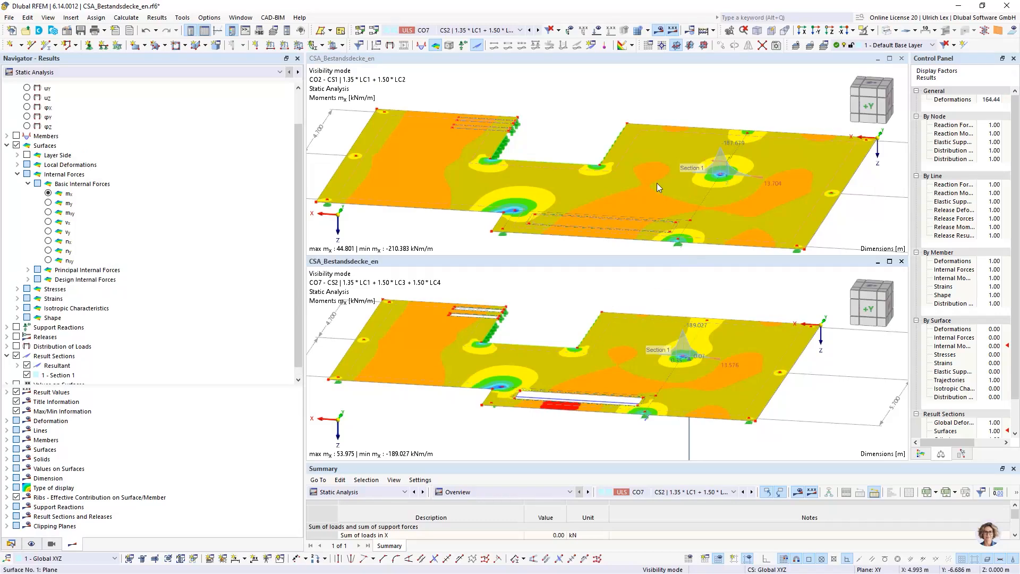
Step: Switch the CO2 window back to the Concrete Design results and close the CO7 window, focusing on the uncovered reinforcement beside the narrow slab opening
click(334, 84)
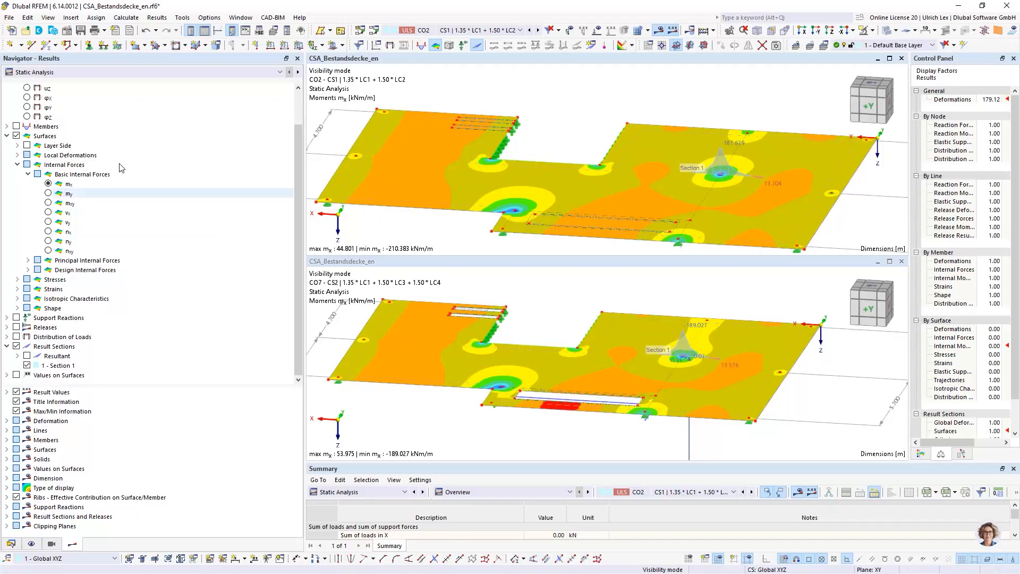
click(131, 74)
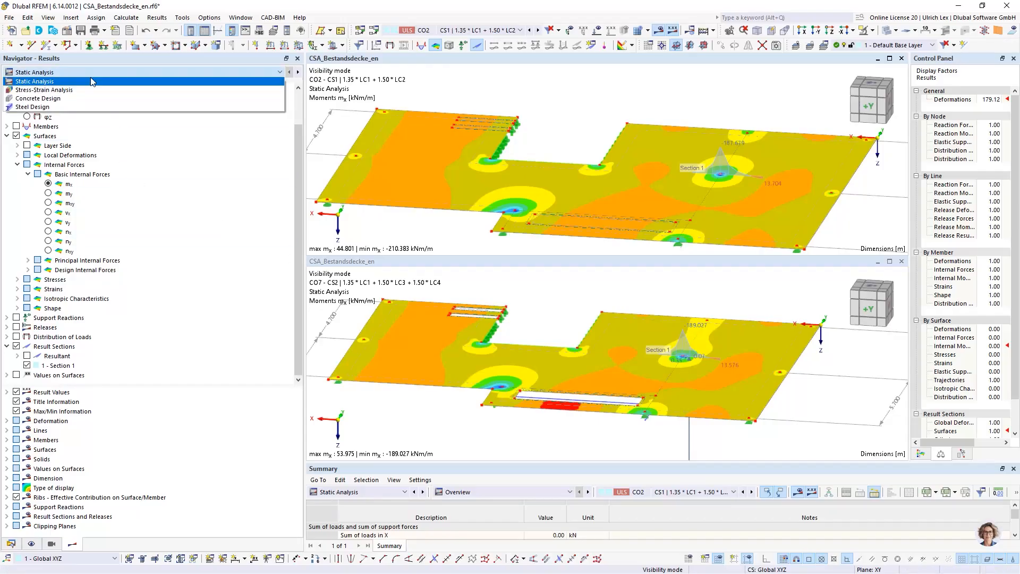
click(64, 103)
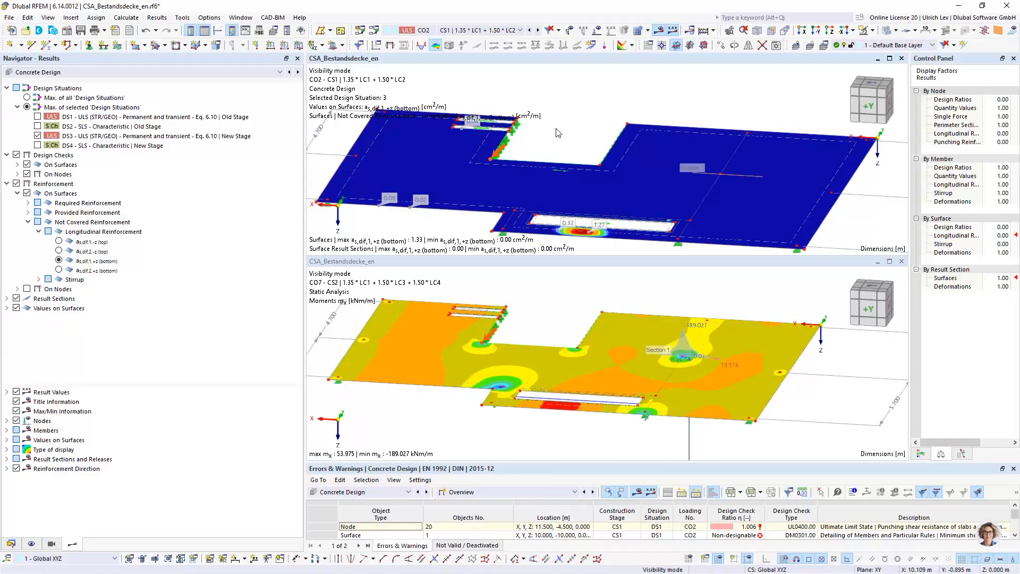
click(897, 269)
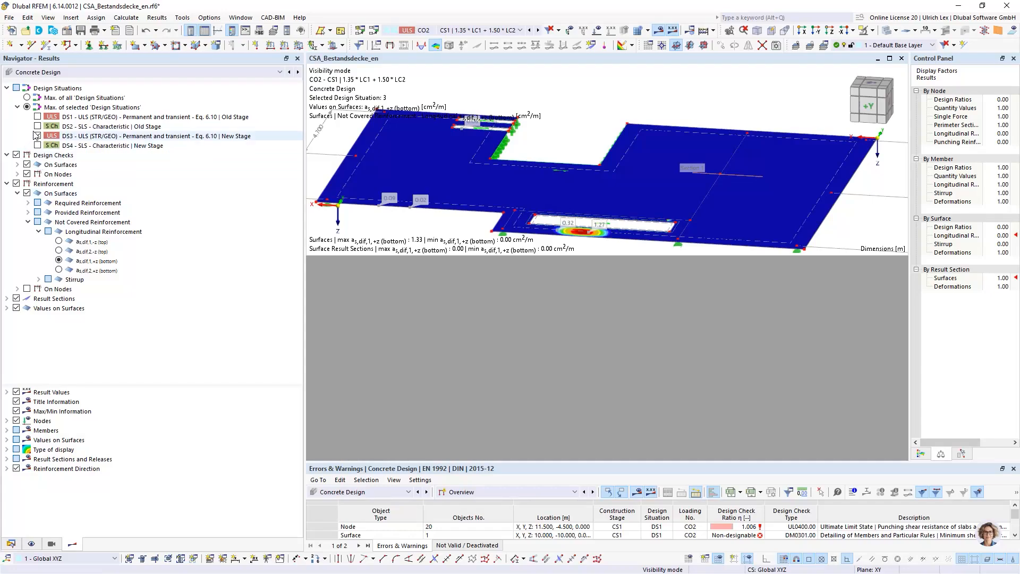
scroll(543, 231, up, 5)
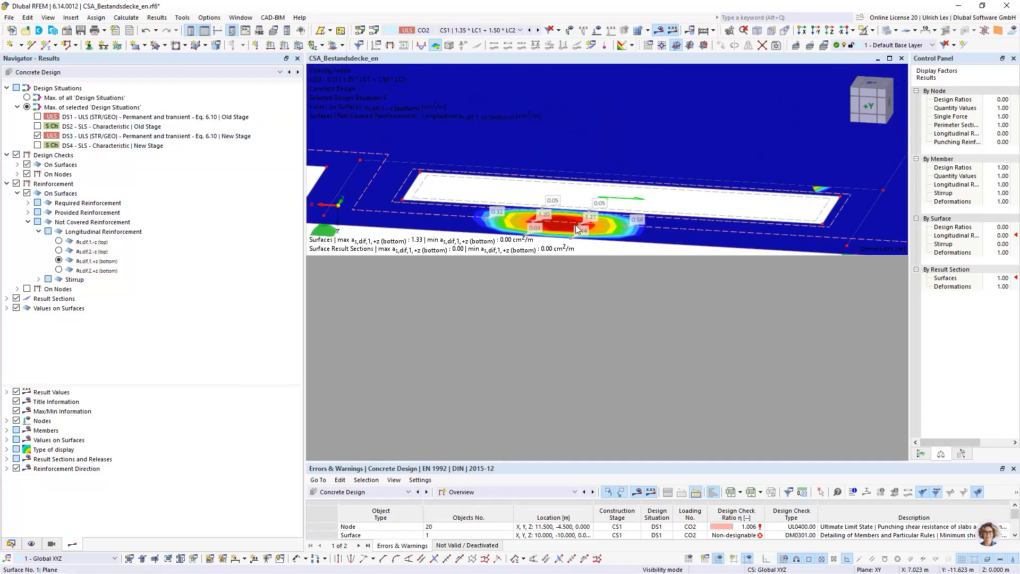
scroll(589, 201, down, 2)
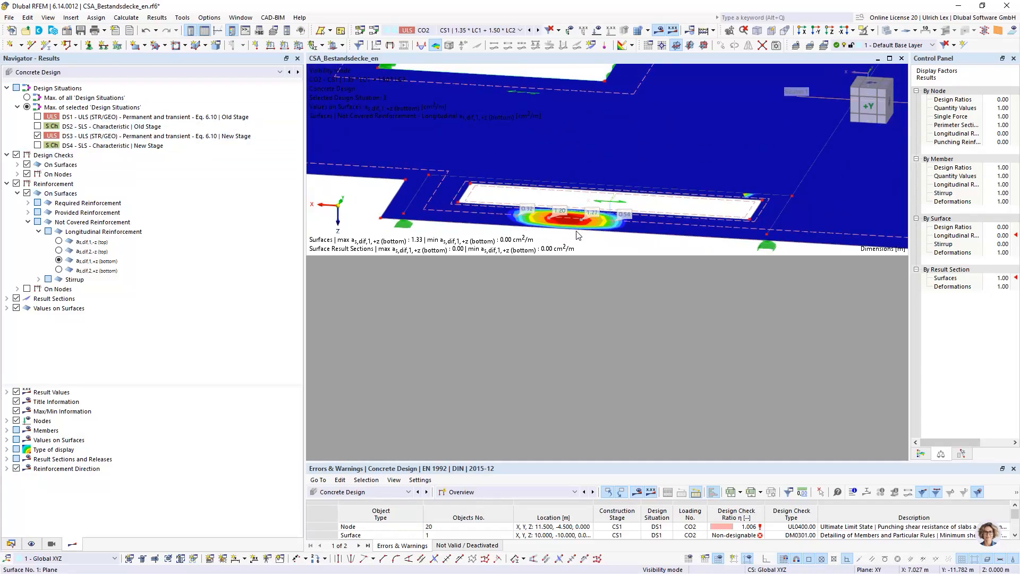
Step: Maximize the model window and inspect the uncovered bottom reinforcement beside the narrow slab opening from an oblique view
scroll(576, 234, up, 2)
scroll(612, 170, down, 2)
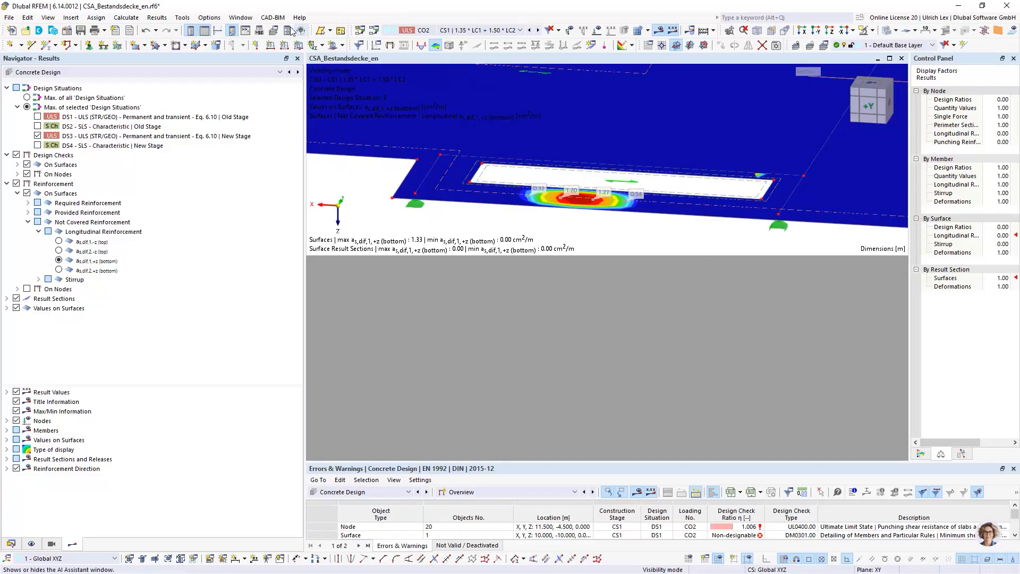
click(240, 18)
click(240, 17)
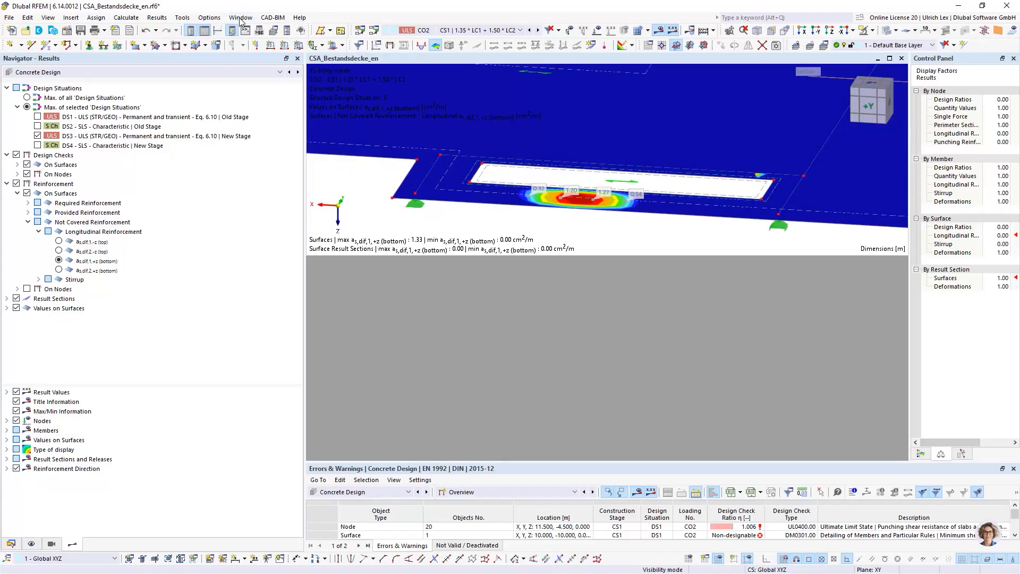
click(890, 59)
scroll(531, 353, down, 2)
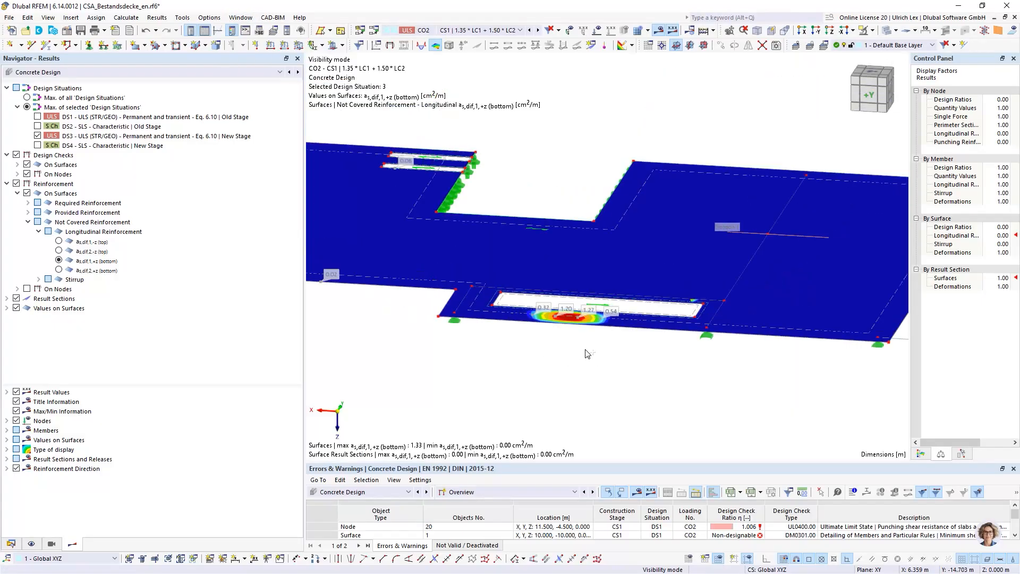
ctrl+middle_drag(574, 363, 688, 370)
scroll(636, 346, down, 3)
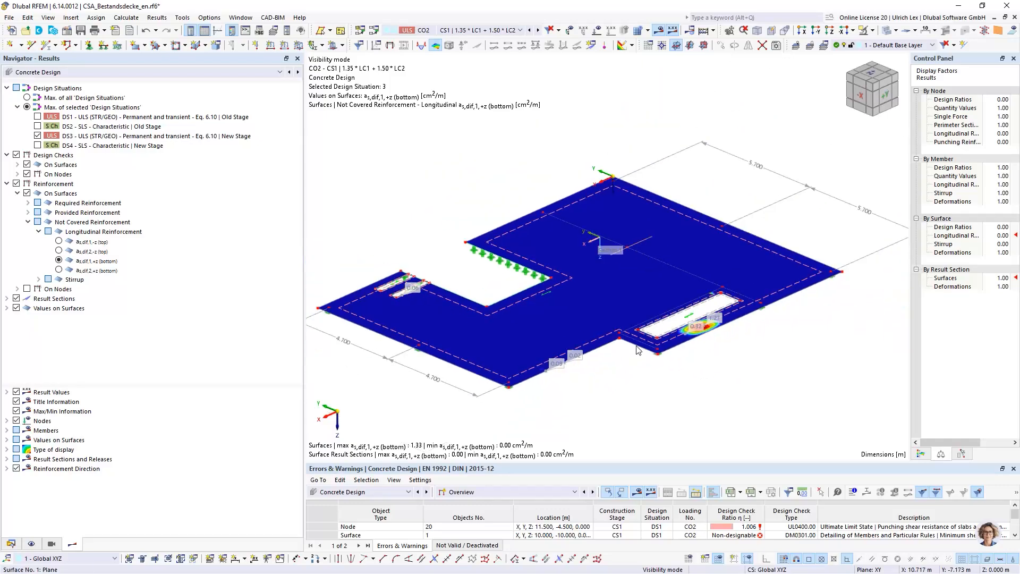
scroll(729, 343, up, 3)
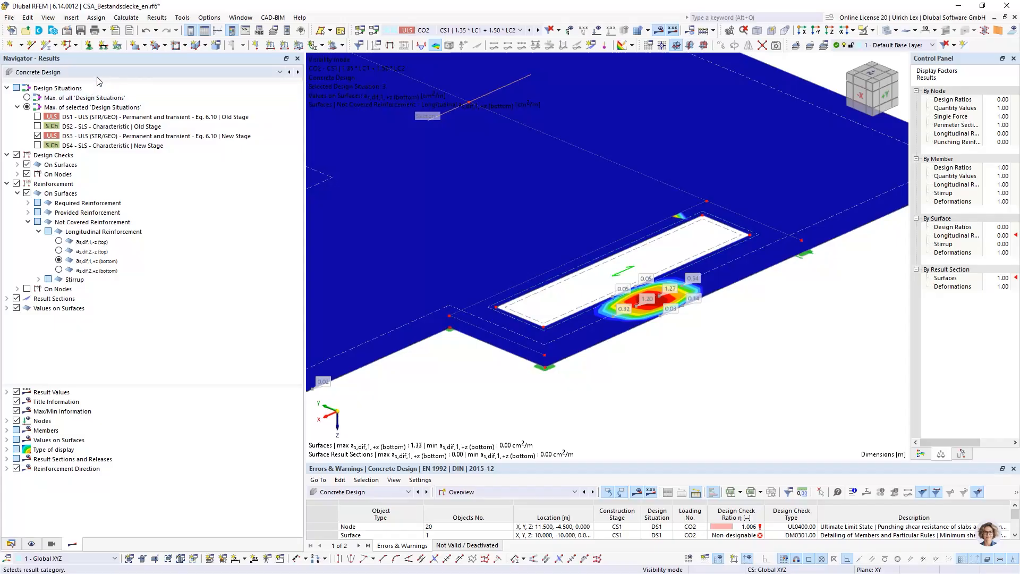
Step: Switch to the Static Analysis results, hide them and set the model to solid display
click(79, 72)
click(79, 81)
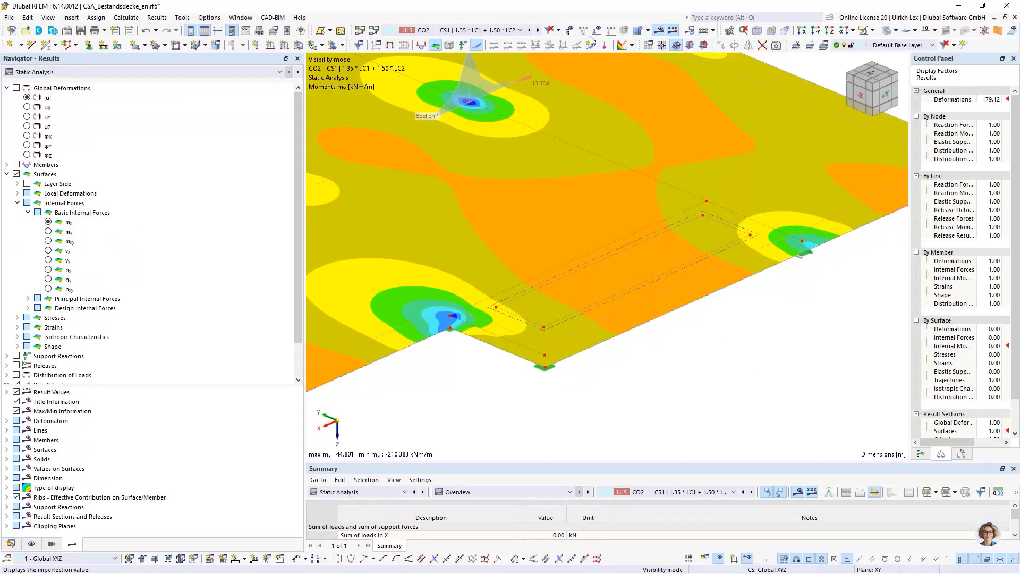
click(658, 31)
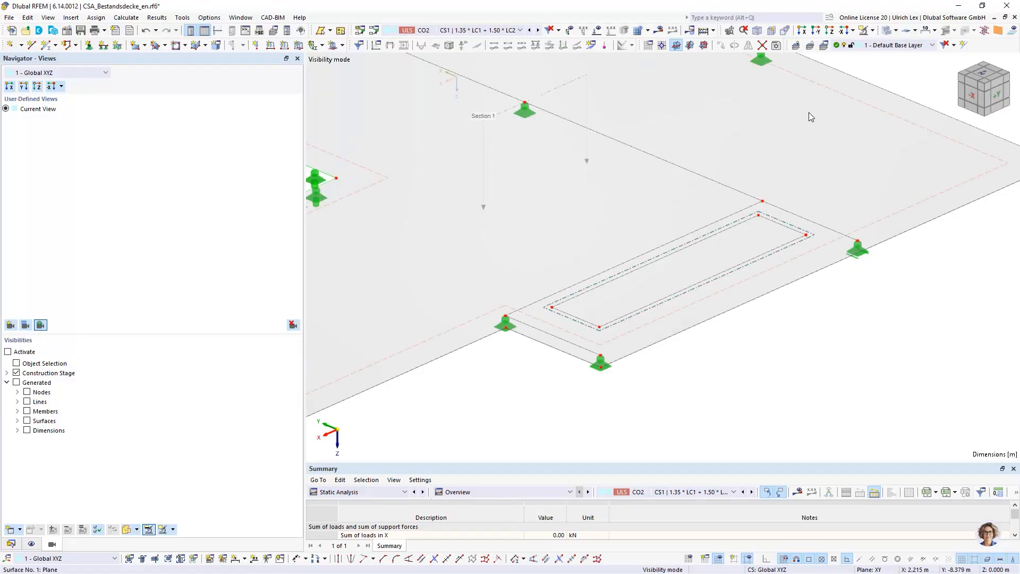
click(887, 30)
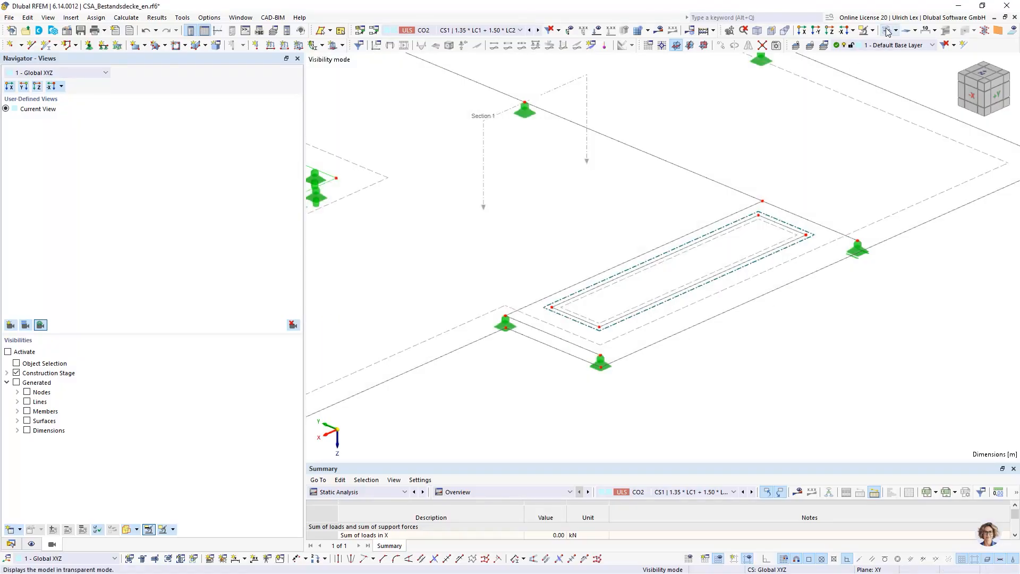
click(886, 31)
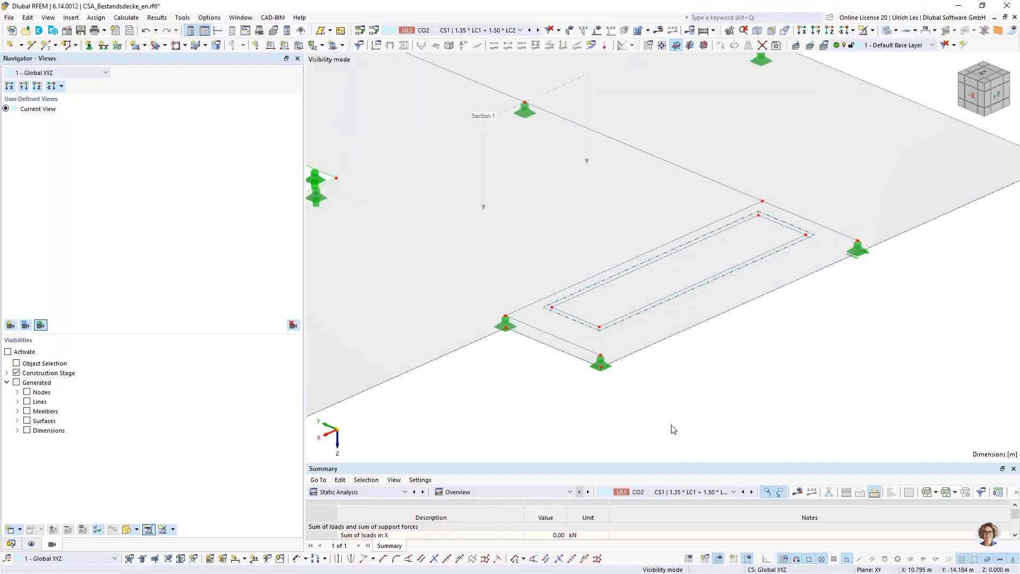
Step: Select load case LC1 Self weight and examine the lines beneath the slab strip beside the narrow opening
click(485, 31)
click(485, 42)
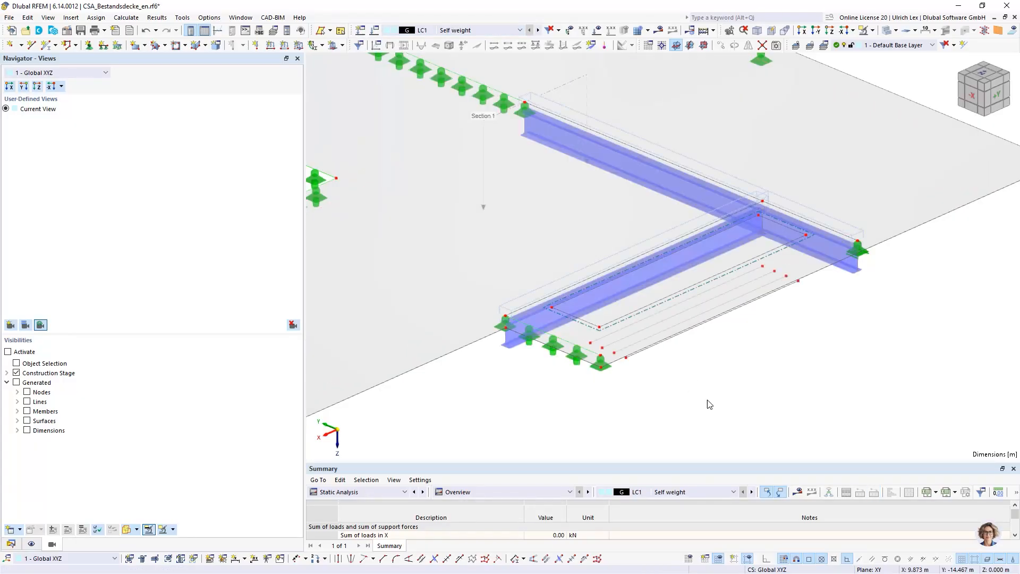
scroll(630, 358, up, 3)
scroll(627, 371, down, 5)
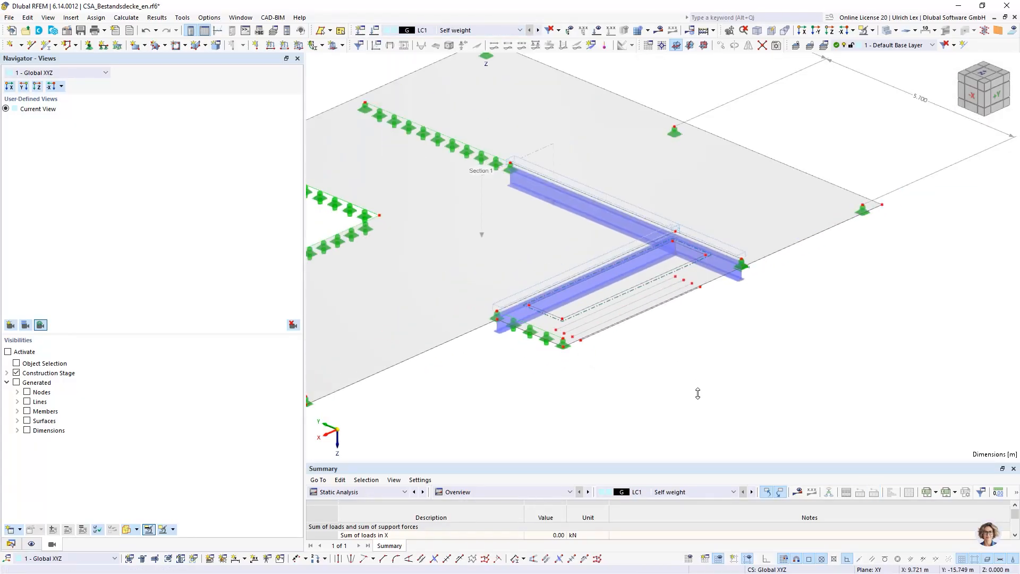
scroll(697, 394, down, 1)
ctrl+middle_drag(749, 368, 706, 289)
scroll(658, 268, up, 3)
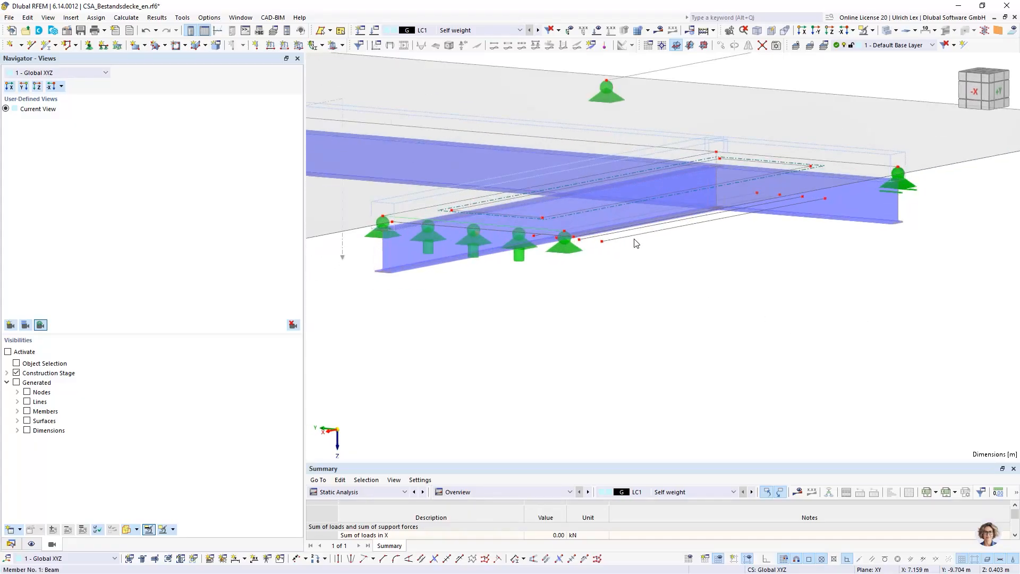
scroll(638, 222, up, 3)
scroll(608, 309, down, 2)
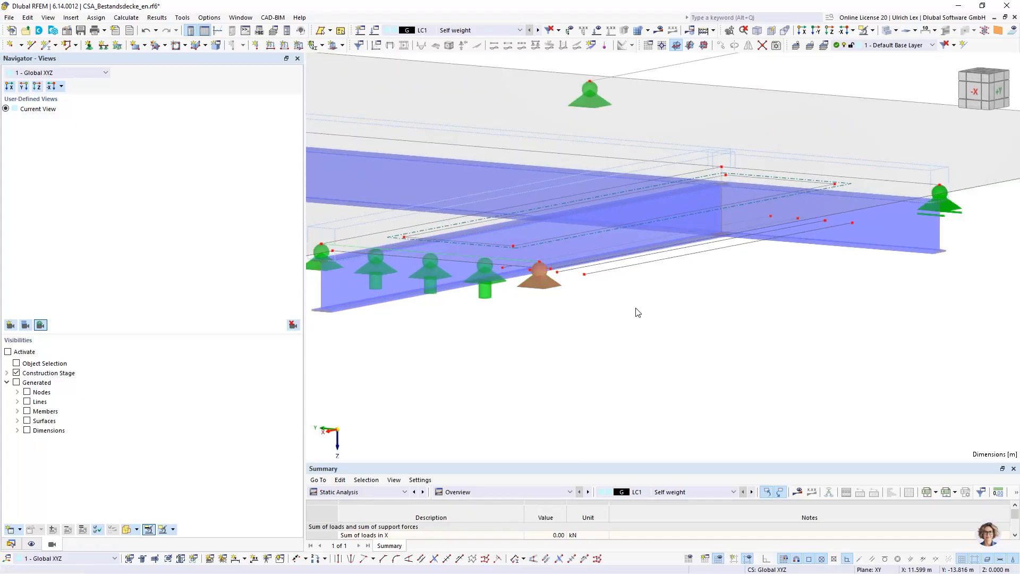
scroll(509, 273, up, 3)
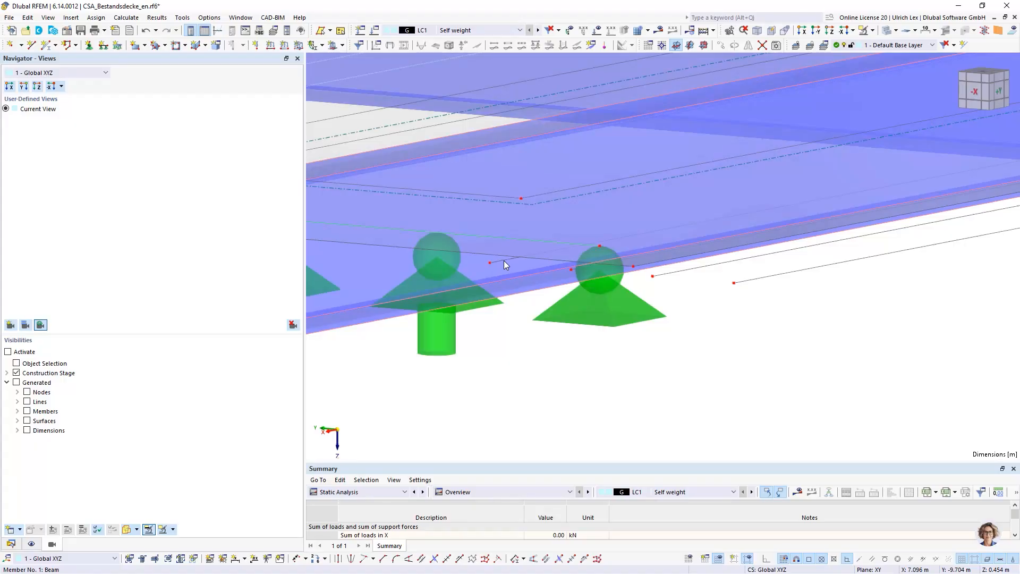
Step: Start a member on line 45 beneath the slab edge and set its member type to Rebar
right_click(762, 282)
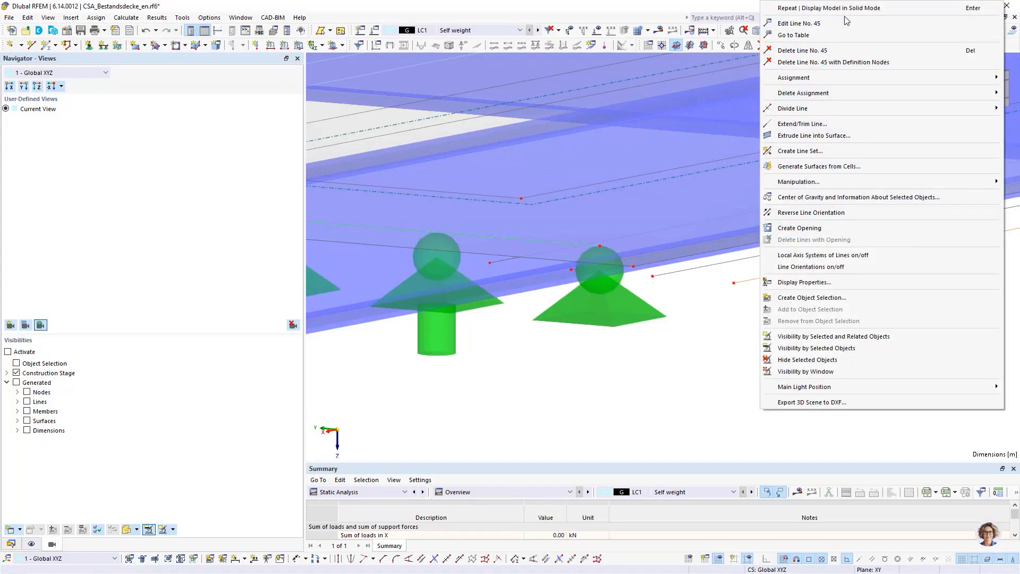
click(843, 23)
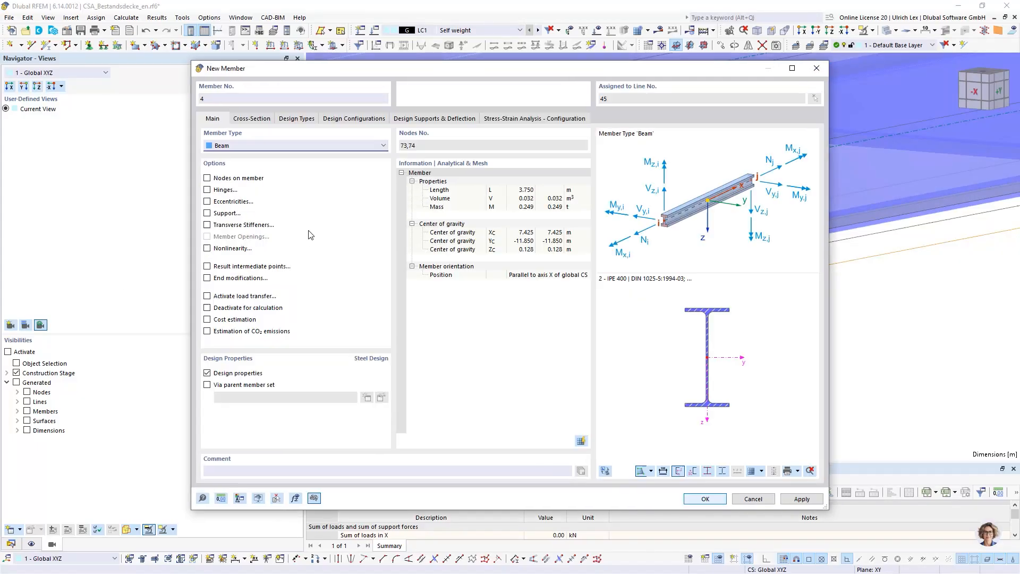
click(317, 148)
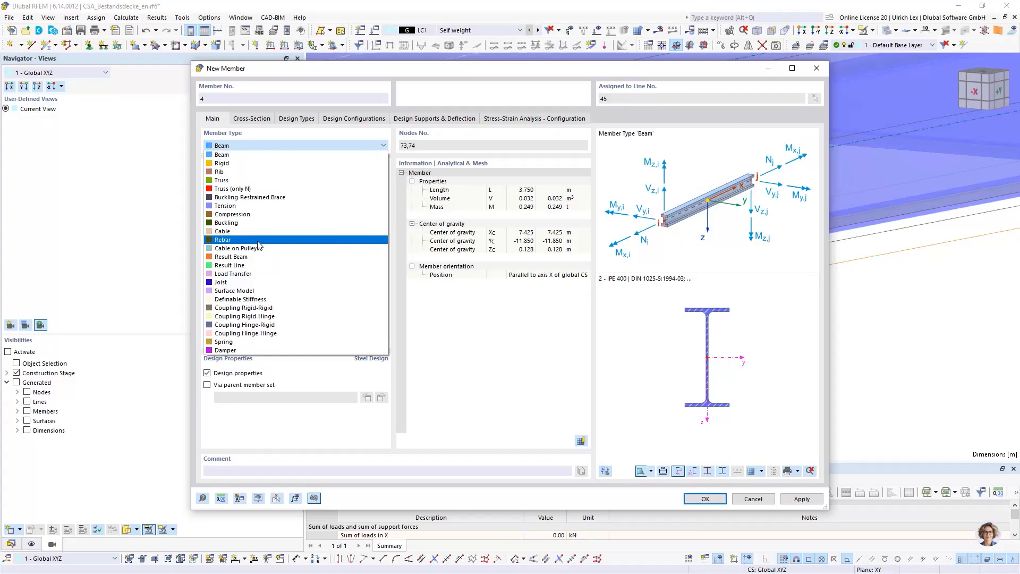
click(220, 239)
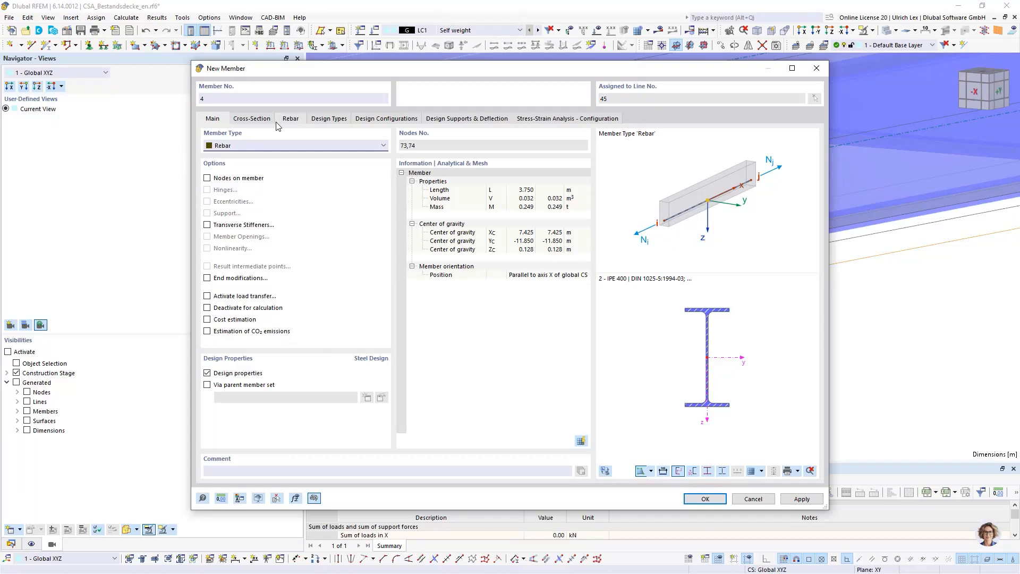
Step: Assign slab surface 1 as the rebar member's master object, with Reinforcement as the rebar type
click(290, 120)
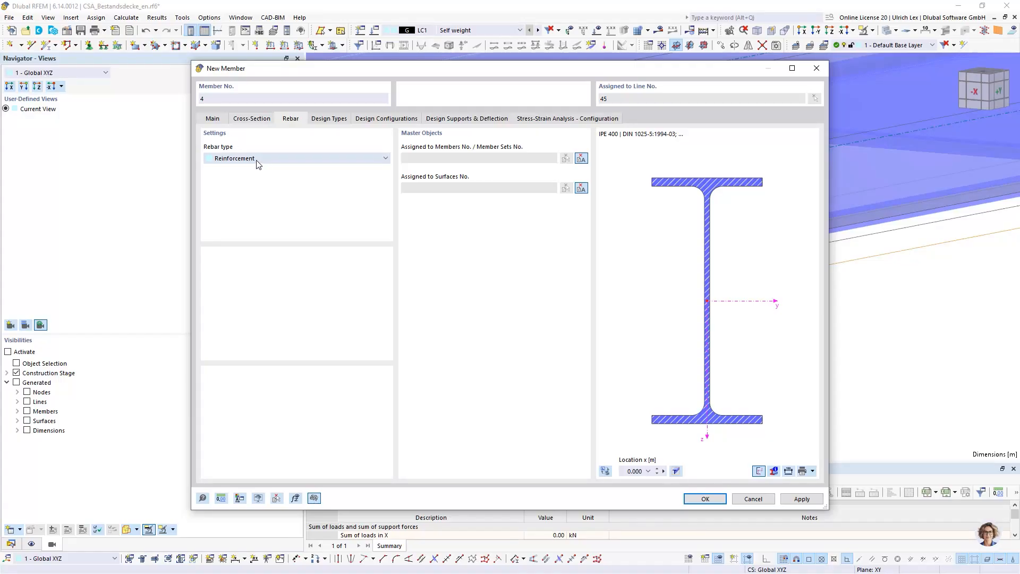
click(581, 188)
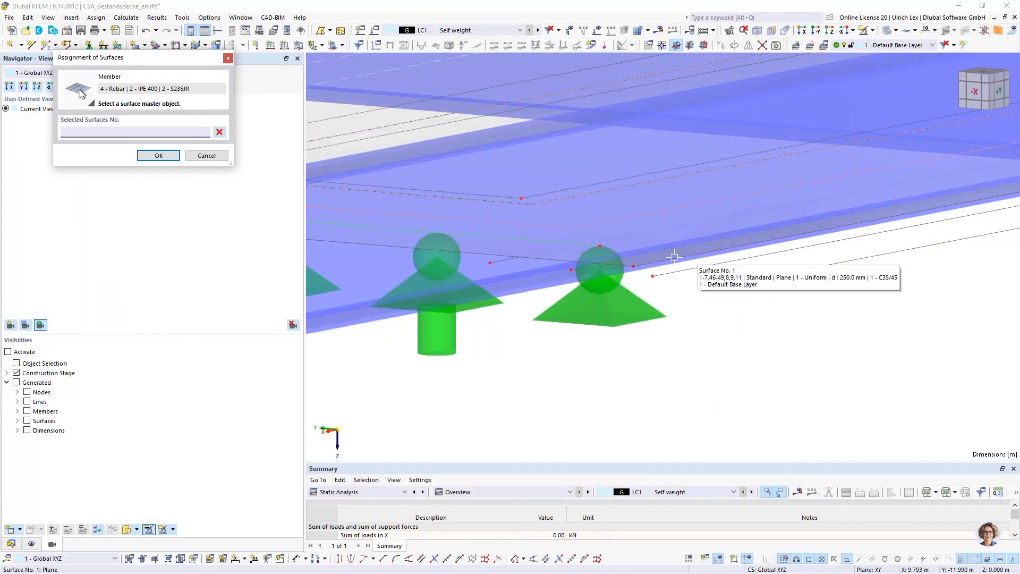
click(632, 221)
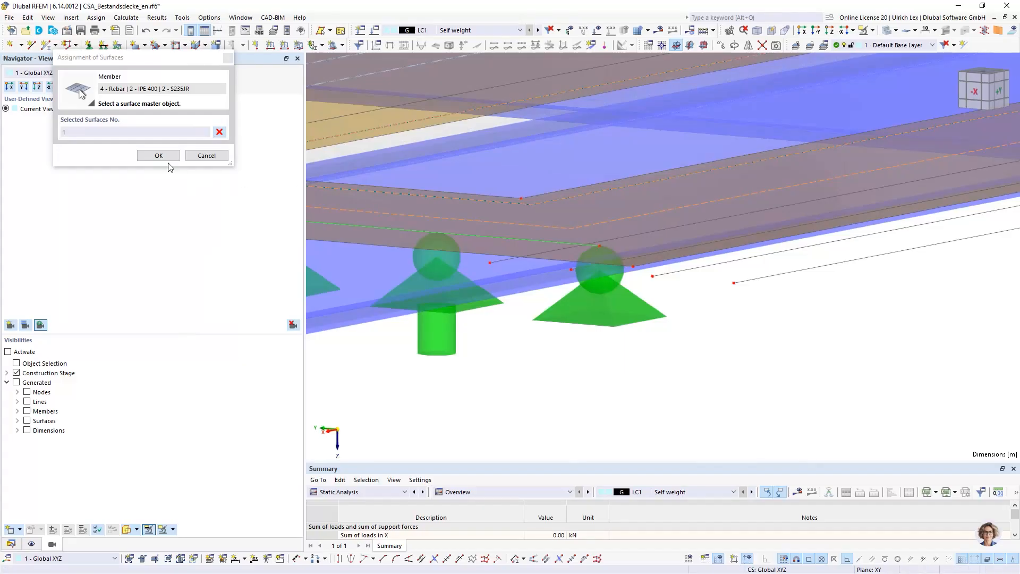
click(152, 156)
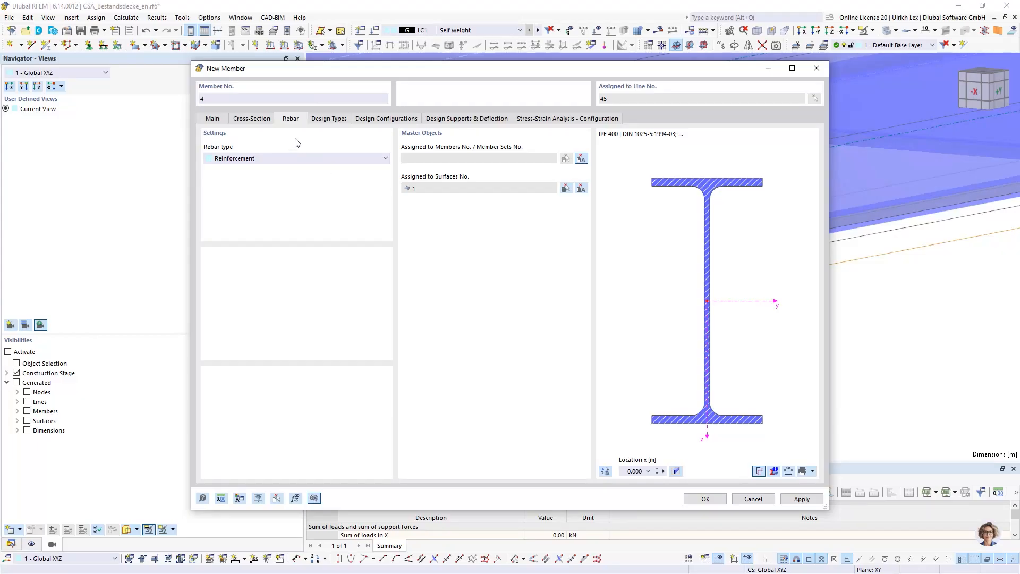
Step: Give the rebar member the cross-section FL 150x10 with material Sto S&P CFK Lamelle 150/2000
click(258, 122)
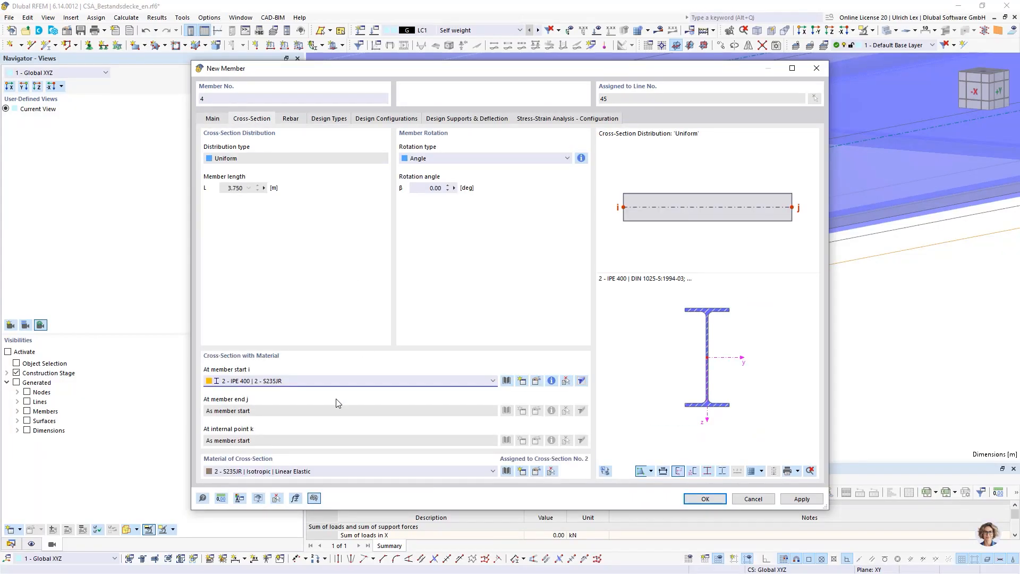
click(340, 381)
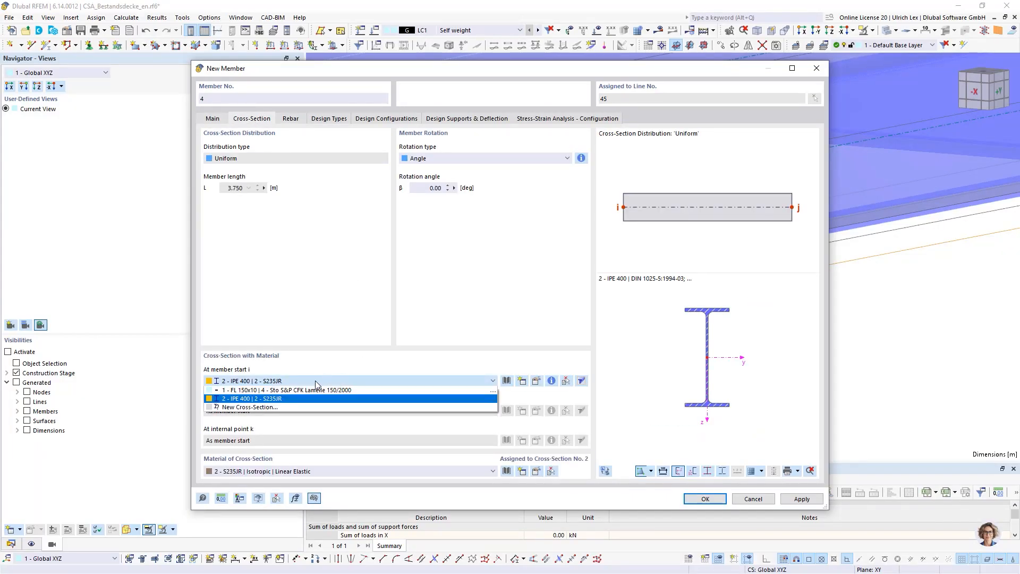
click(289, 390)
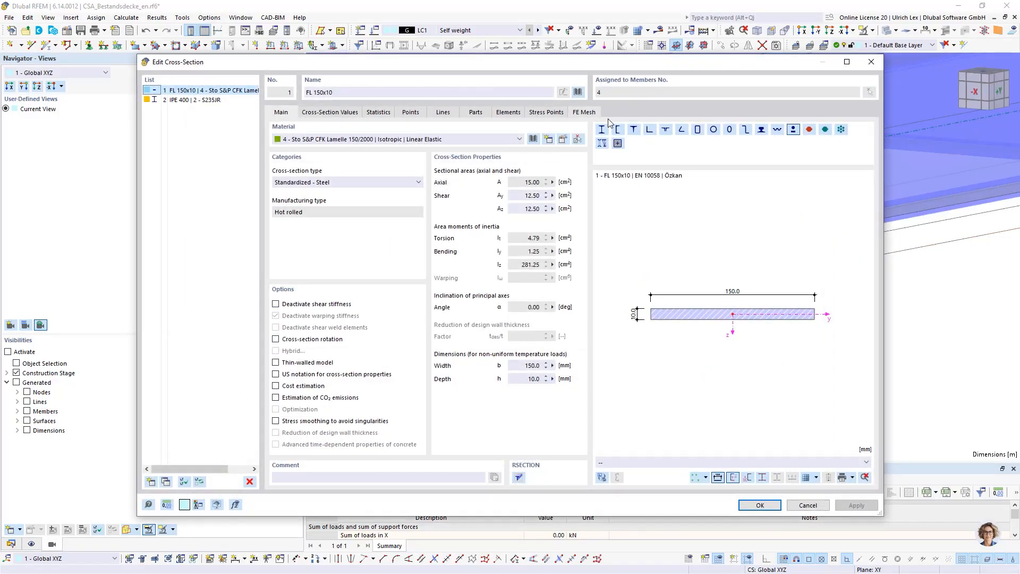
Step: Review the lamella's material properties and the Fiber Reinforced Polymer series in the material library, leaving the definitions unmodified
click(563, 139)
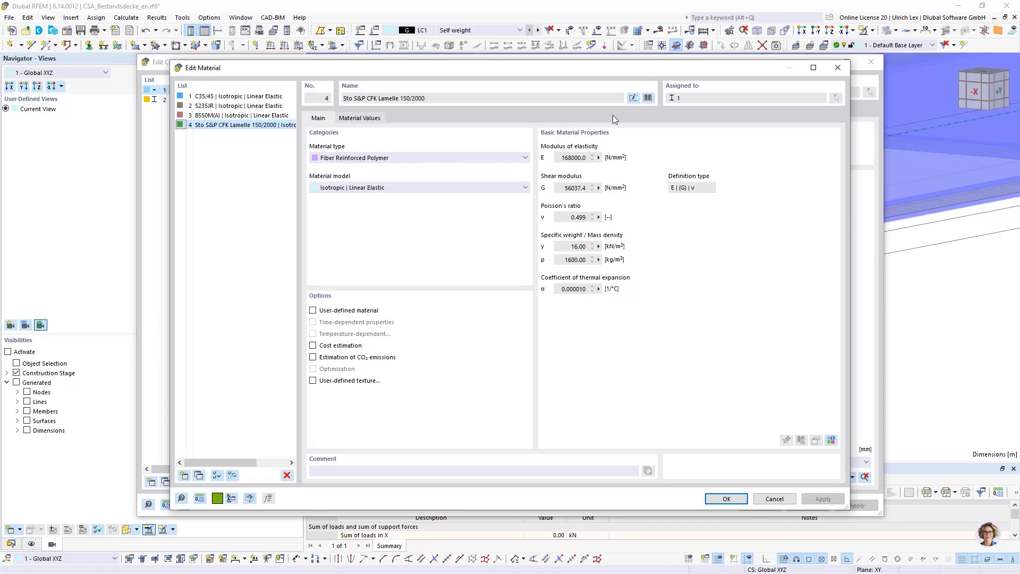
click(648, 98)
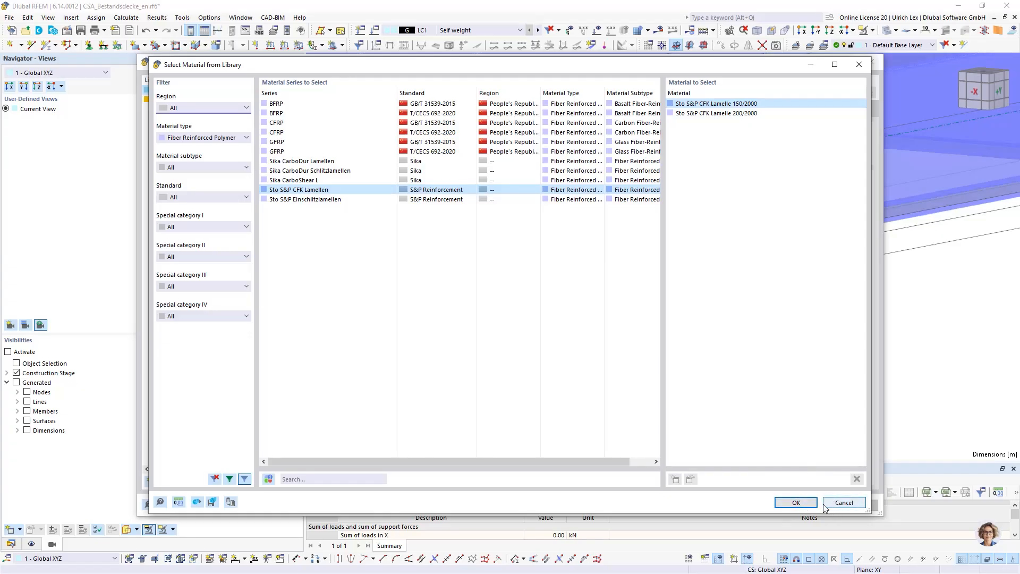
click(791, 504)
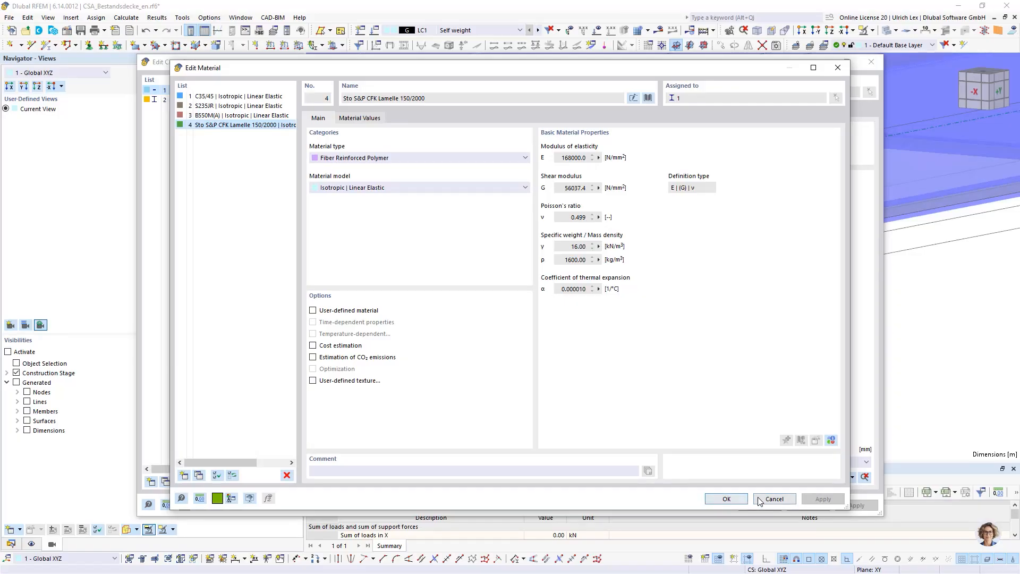
click(765, 499)
click(757, 503)
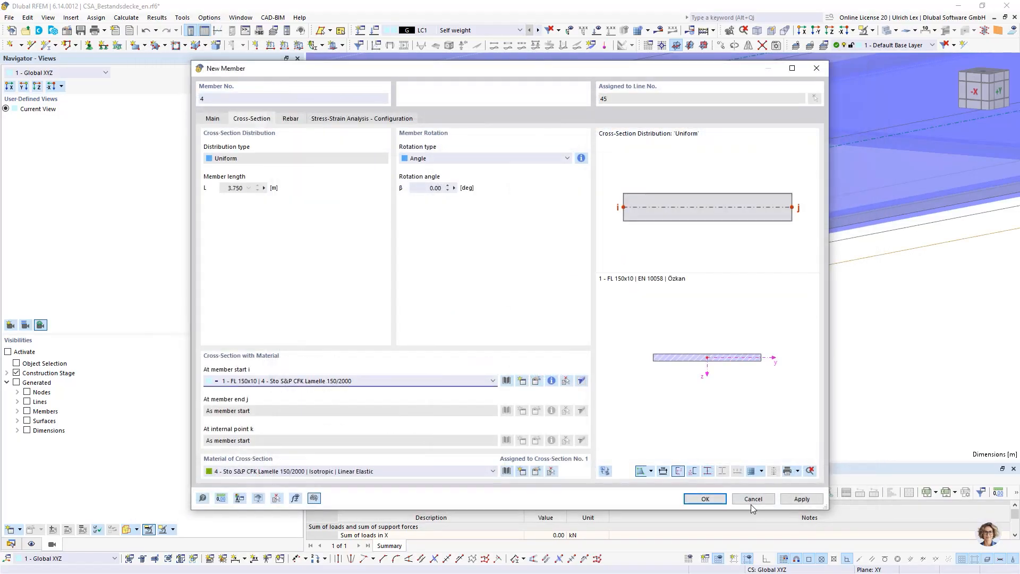
Step: Confirm the rebar member on line 45 so that the lamella is added beneath the slab
click(717, 500)
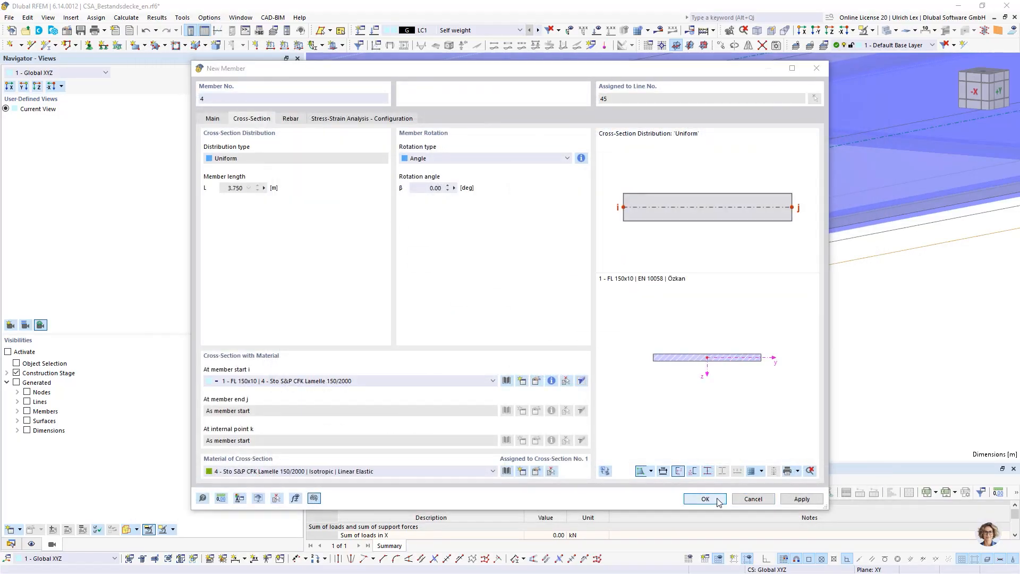
click(552, 342)
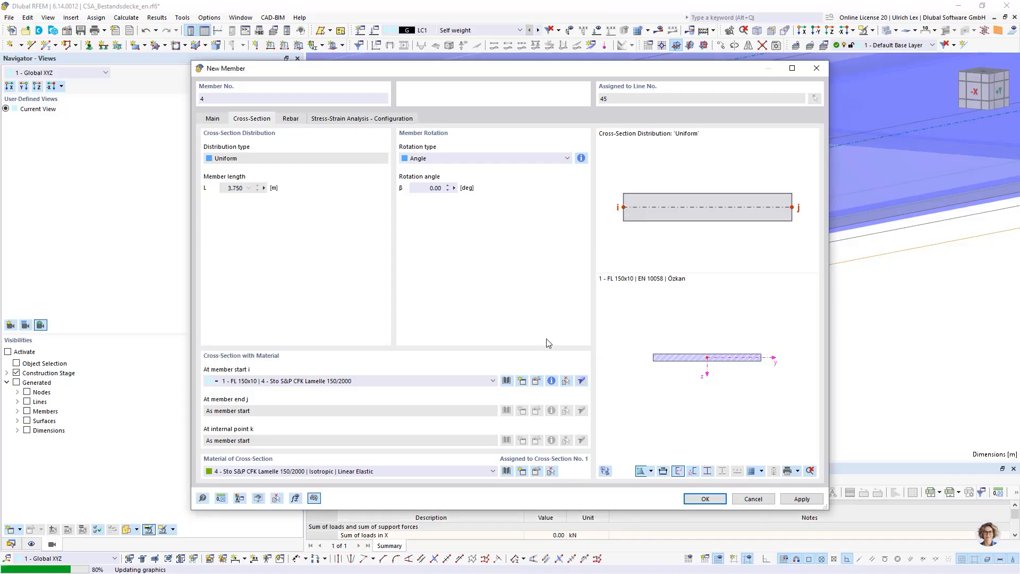
click(690, 494)
scroll(585, 249, down, 3)
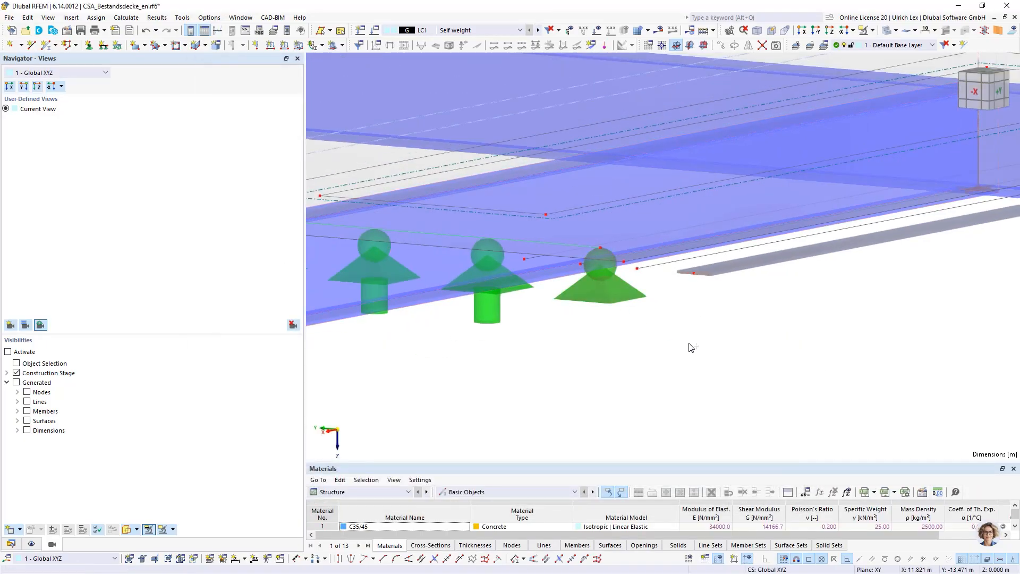
Step: View the lamella lines beneath the slab from the side and switch the model to wireframe display
ctrl+middle_drag(628, 328, 642, 407)
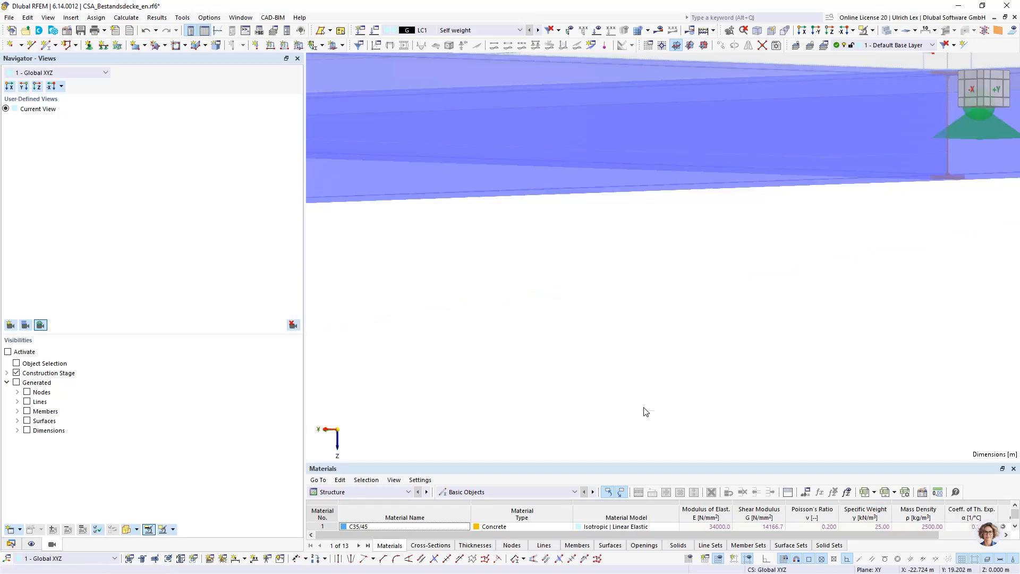
scroll(612, 351, down, 3)
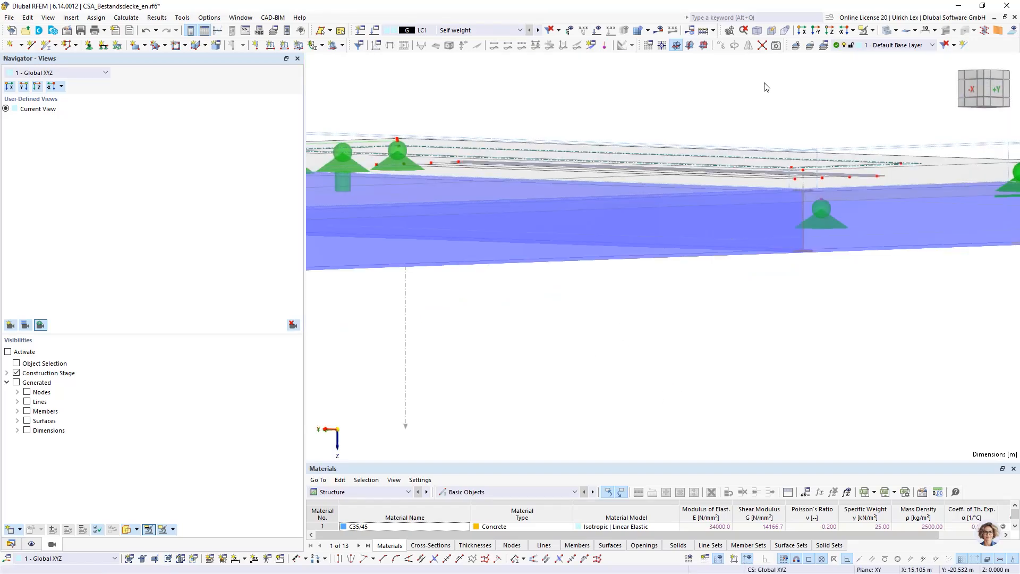
click(886, 30)
scroll(661, 278, down, 3)
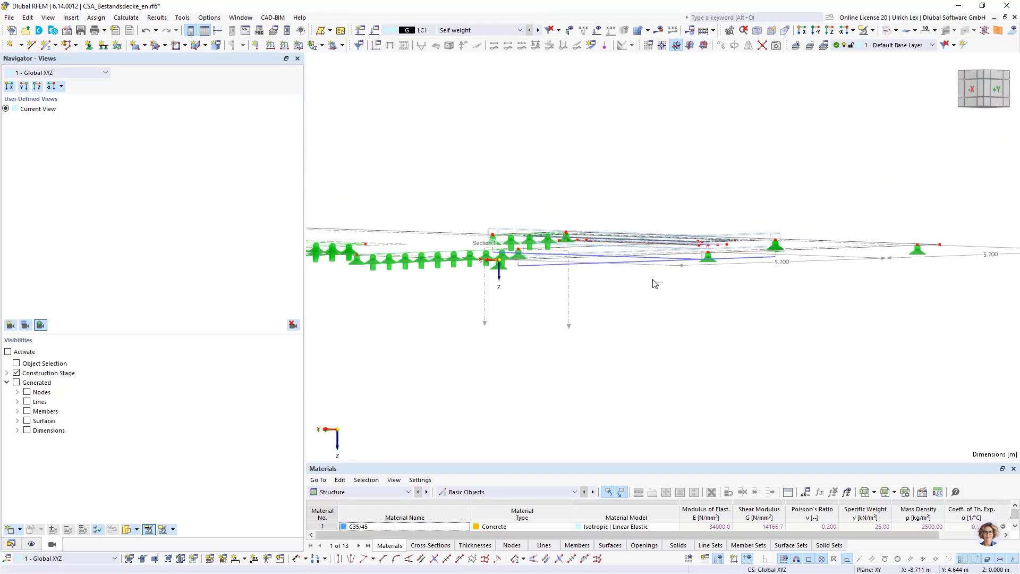
Step: Create a rebar member with cross-section FL 150x10 on line 38, next to the existing outer lamella beneath the slab
ctrl+middle_drag(654, 282, 609, 257)
scroll(386, 232, down, 3)
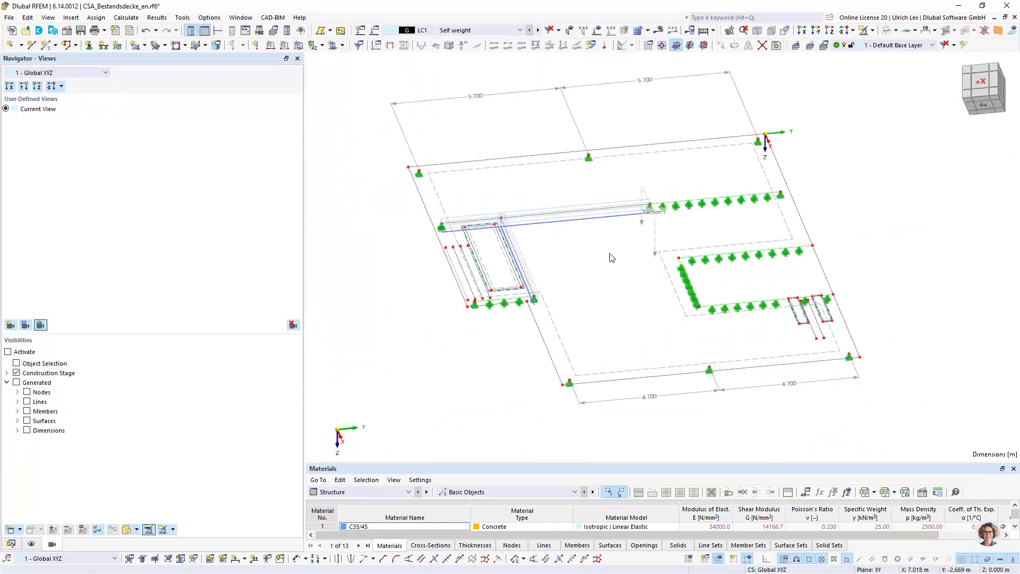
scroll(439, 279, up, 7)
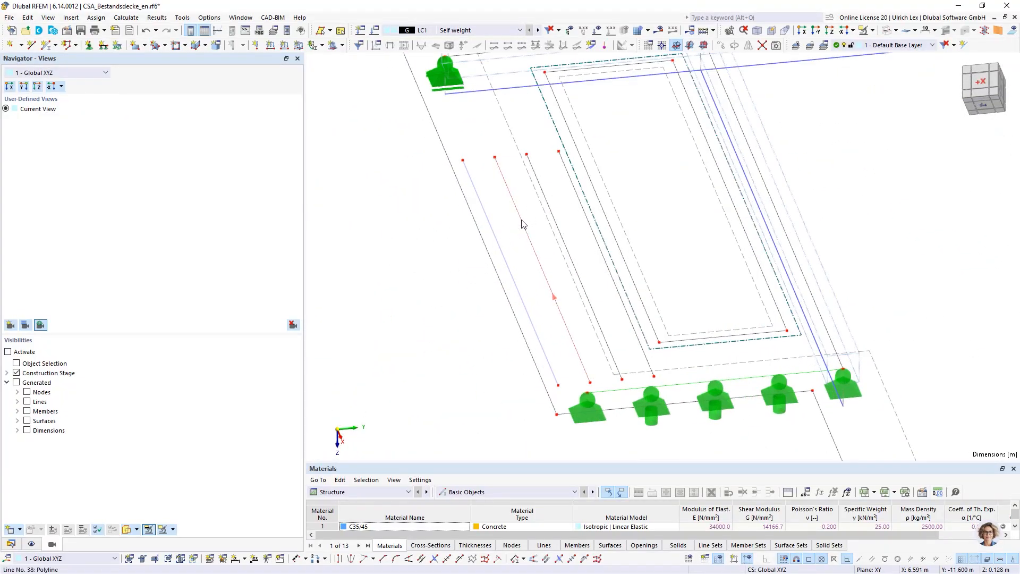
double_click(526, 231)
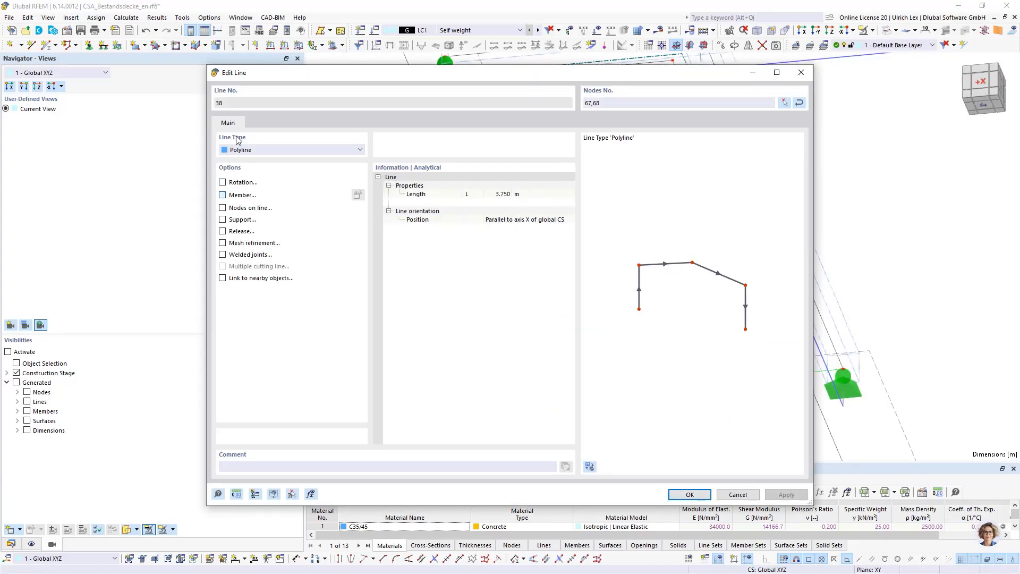
click(242, 195)
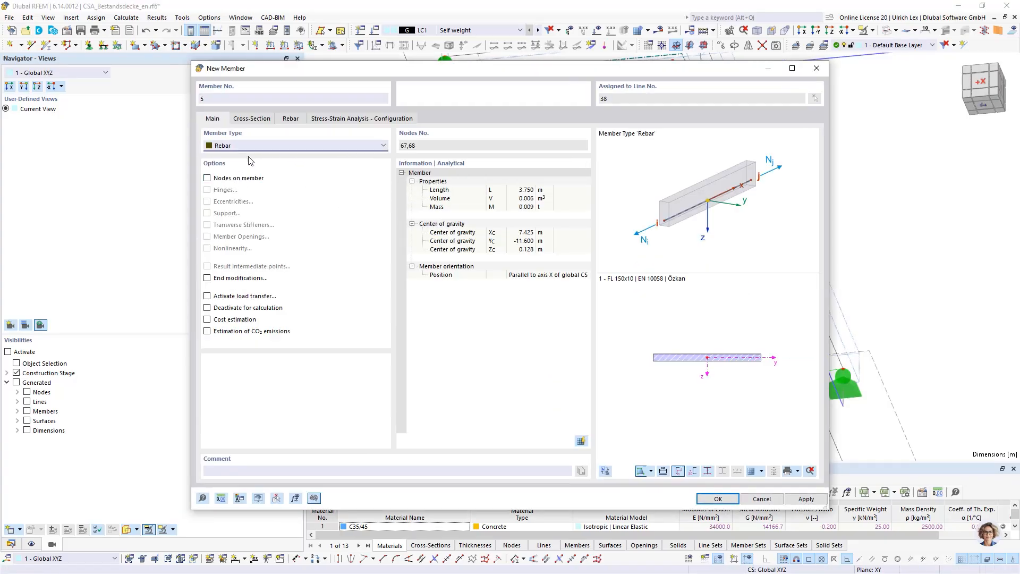
click(265, 119)
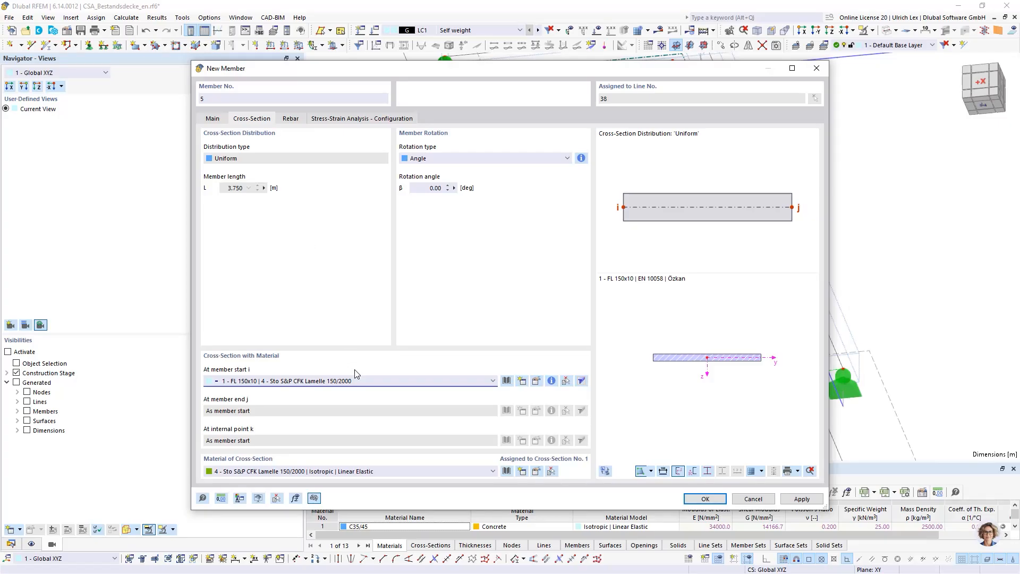
click(299, 120)
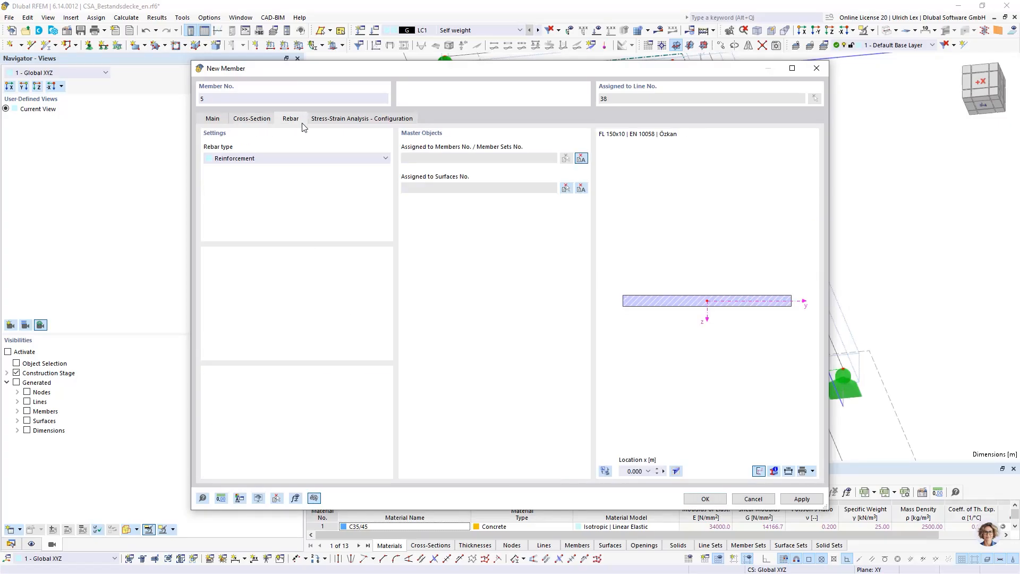
Step: Assign the rebar member on line 38 to surface 1 as its master object and confirm the member
click(566, 188)
click(506, 122)
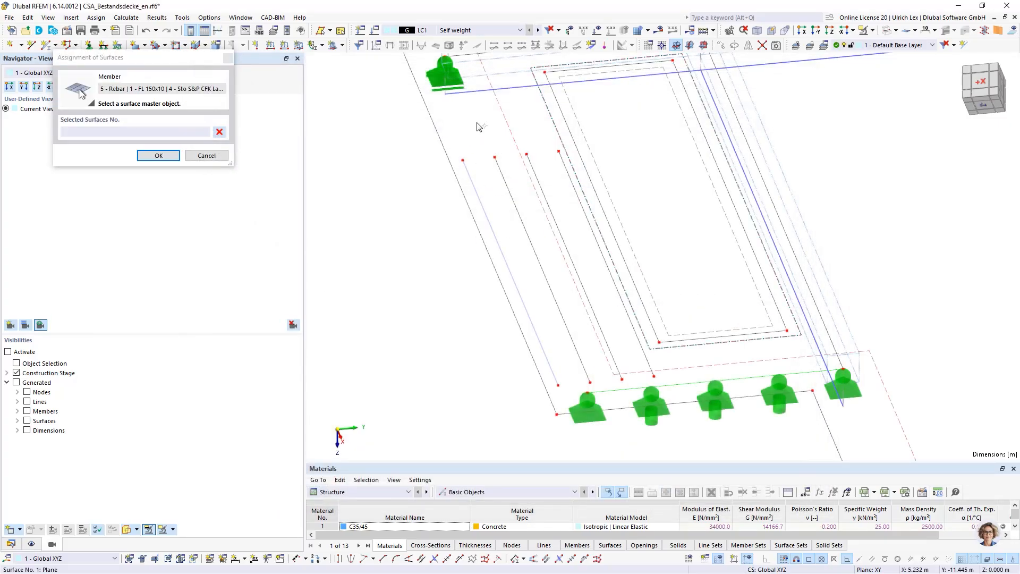
click(158, 155)
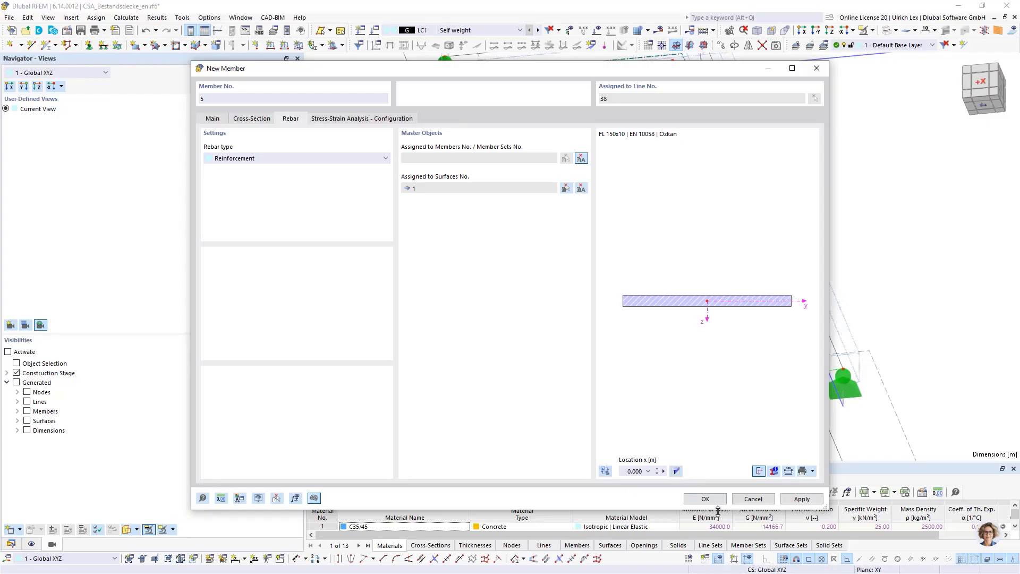
click(709, 499)
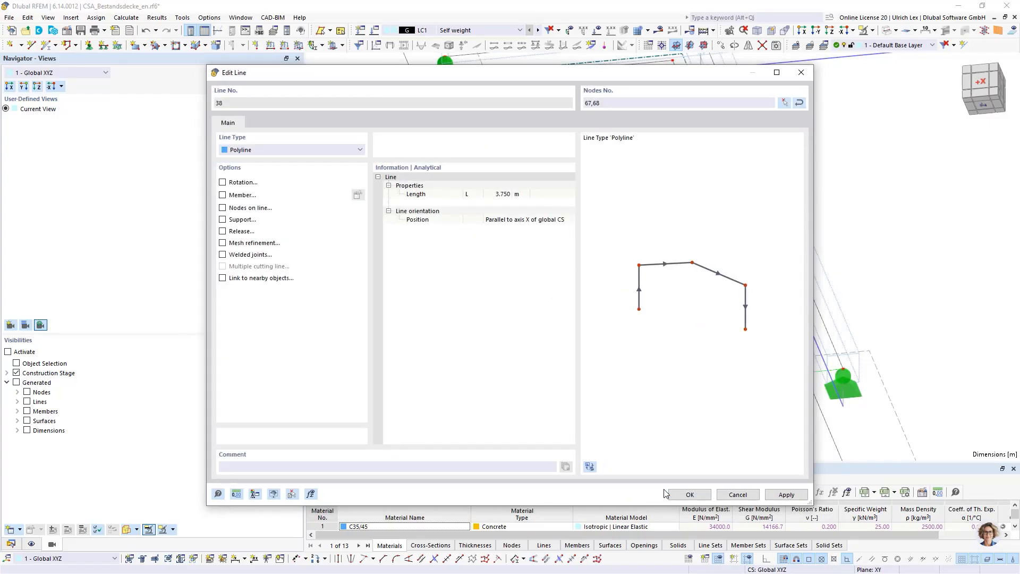
click(673, 494)
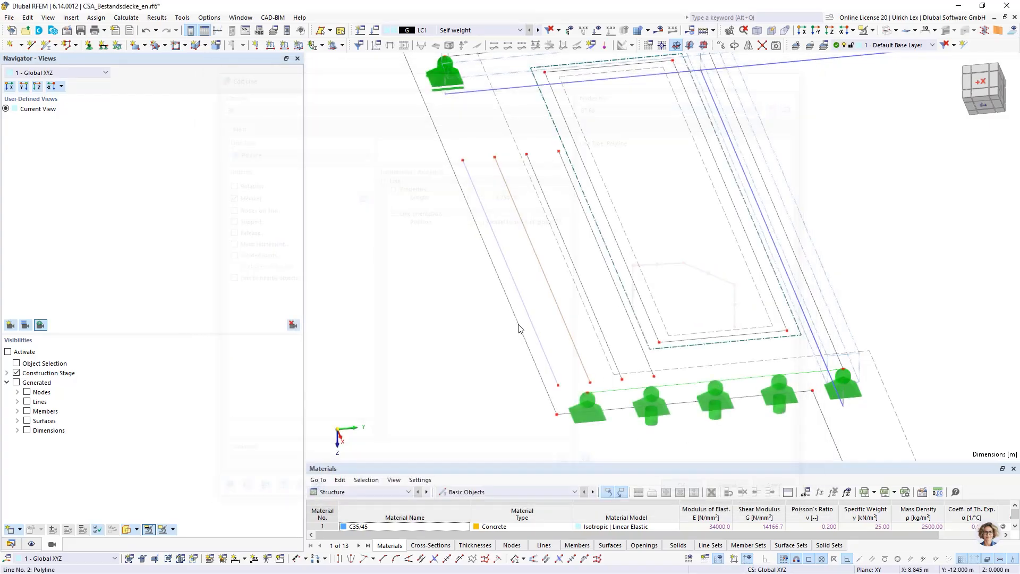
Step: Add a rebar member with cross-section FL 150x10 on line 39 and assign it to surface 1
double_click(545, 196)
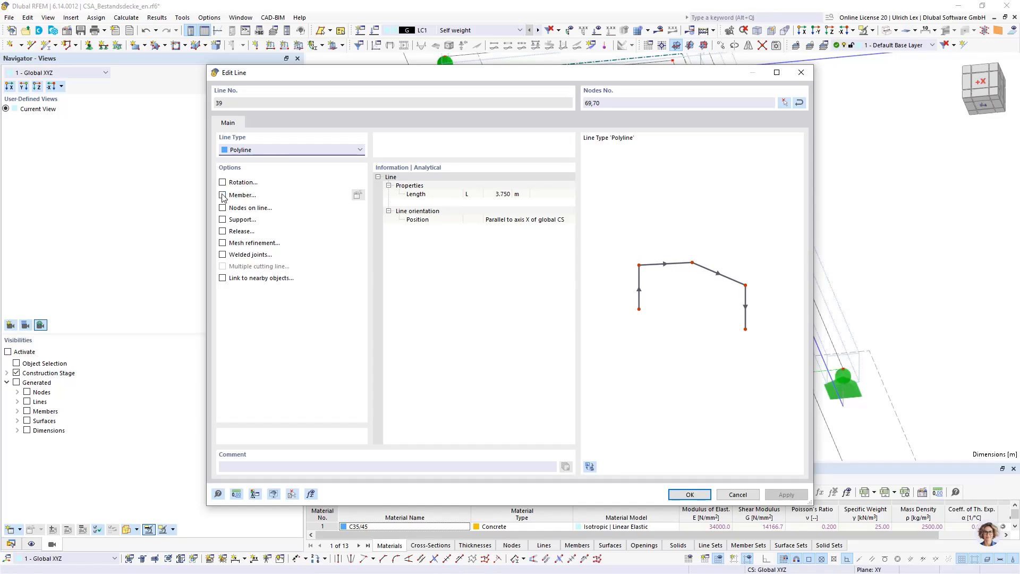
click(362, 193)
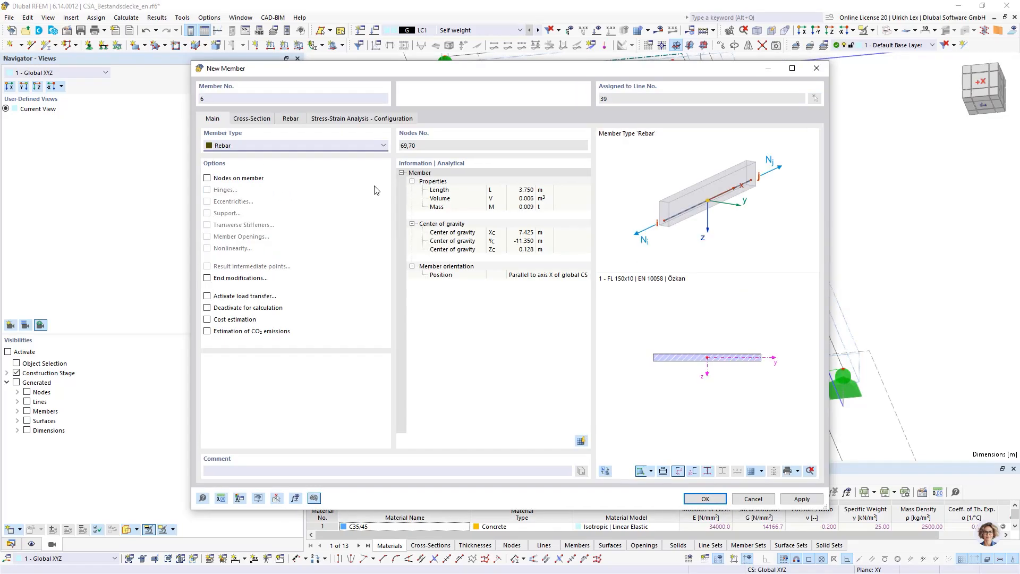
click(295, 120)
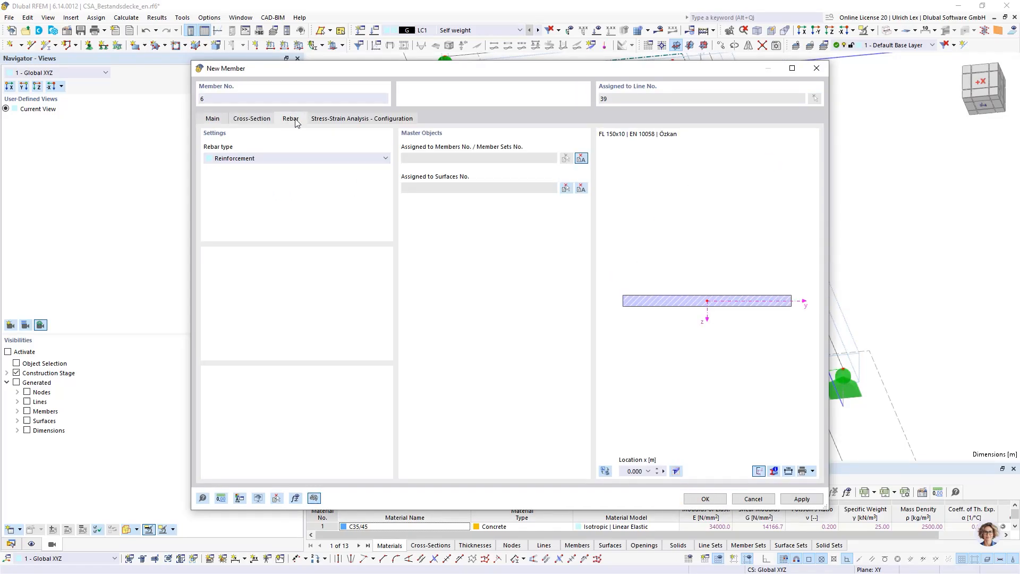
click(565, 188)
click(513, 123)
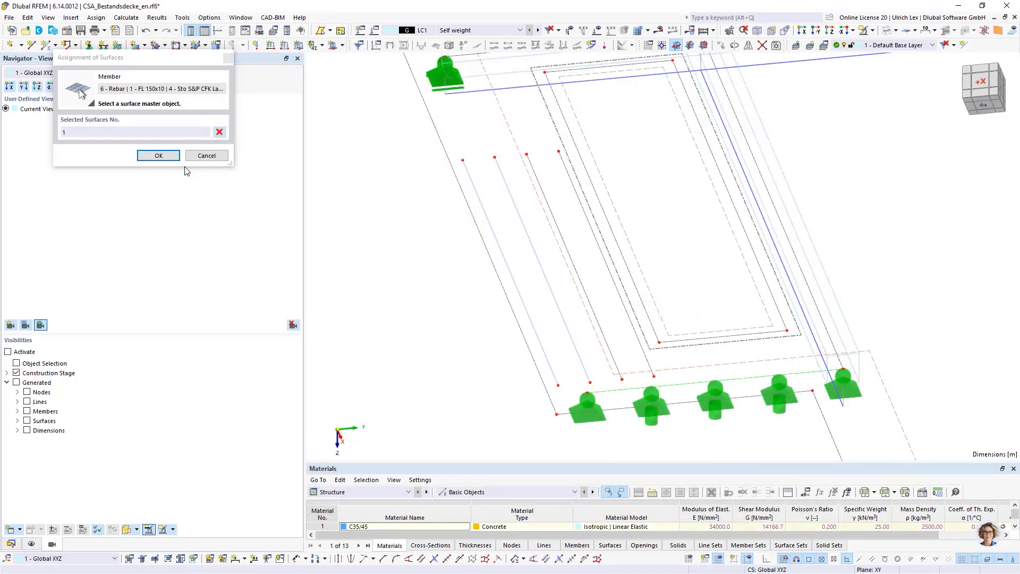
click(171, 158)
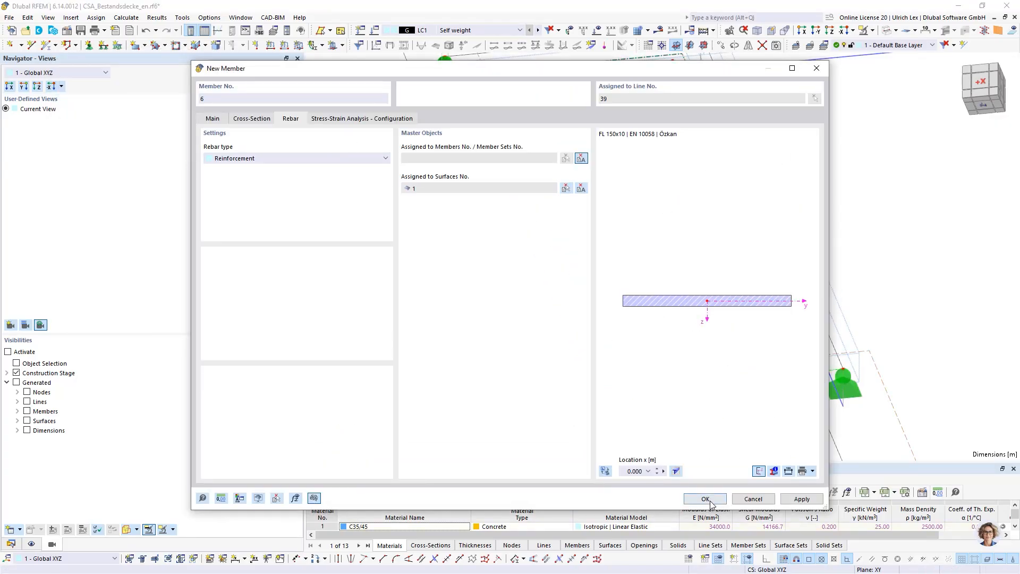
click(705, 498)
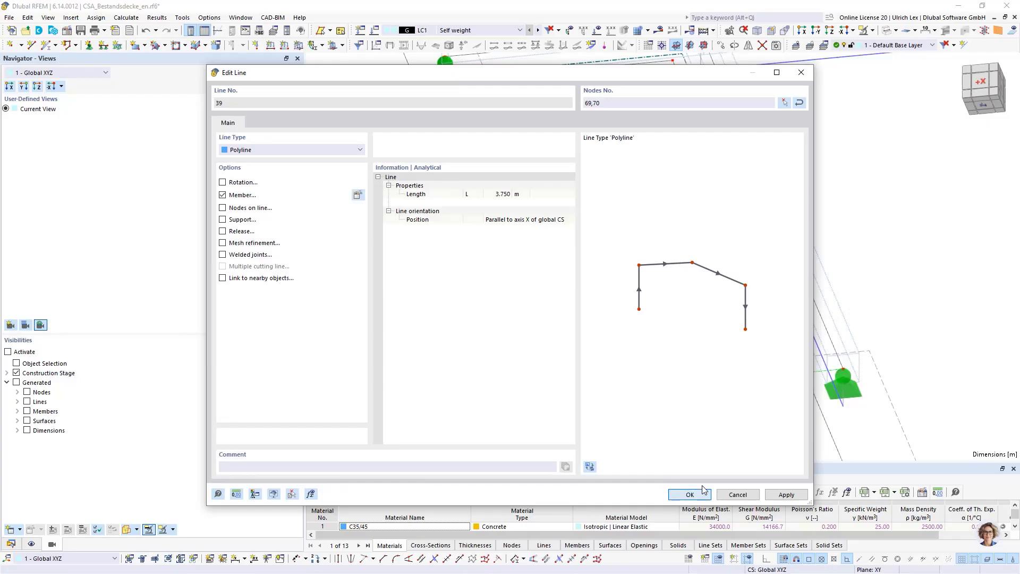
click(689, 494)
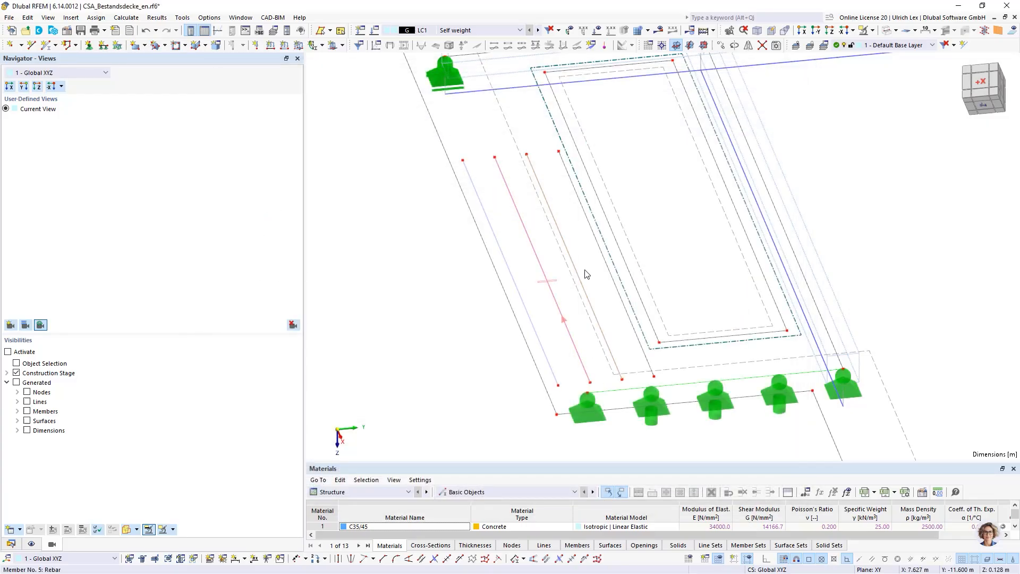
Step: Add the last FL 150x10 rebar member on line 40, beside the opening, and assign it to surface 1
double_click(566, 169)
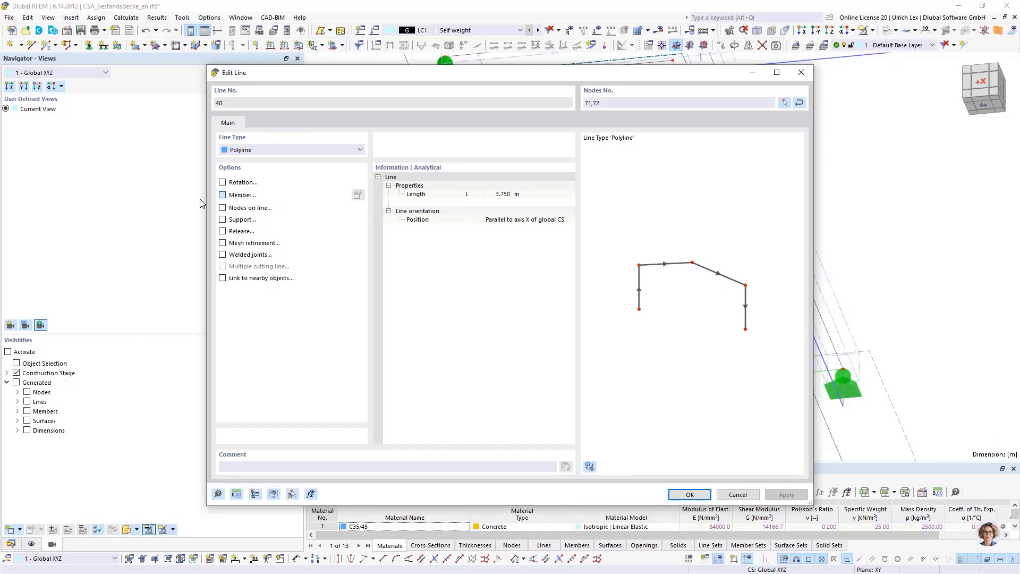
click(357, 194)
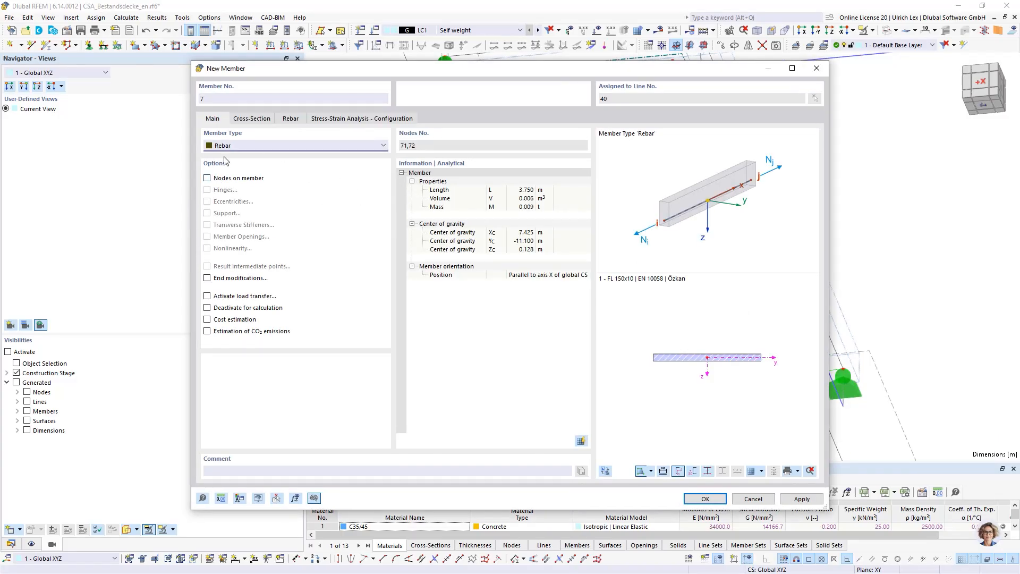
click(291, 119)
click(571, 190)
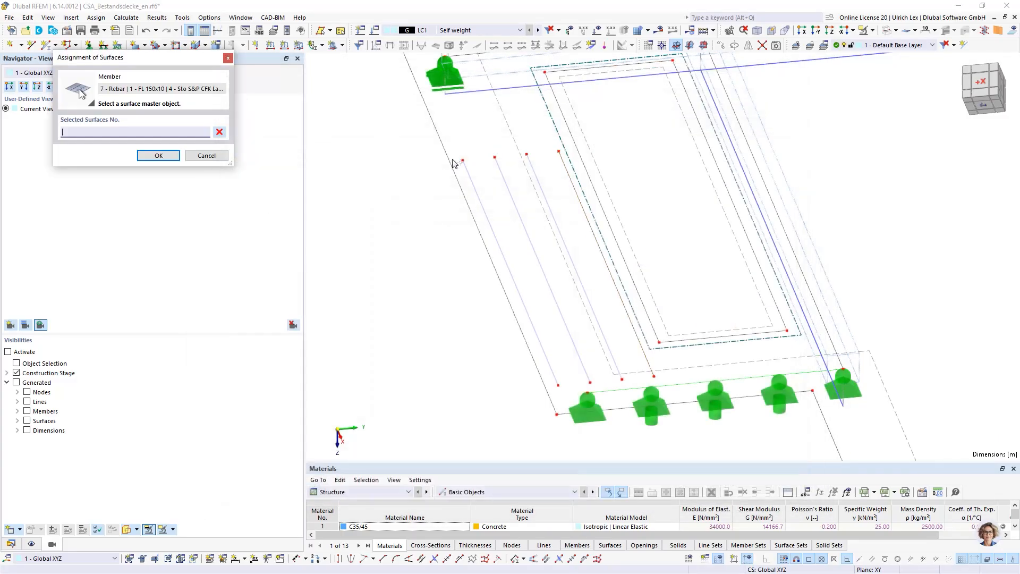
click(500, 112)
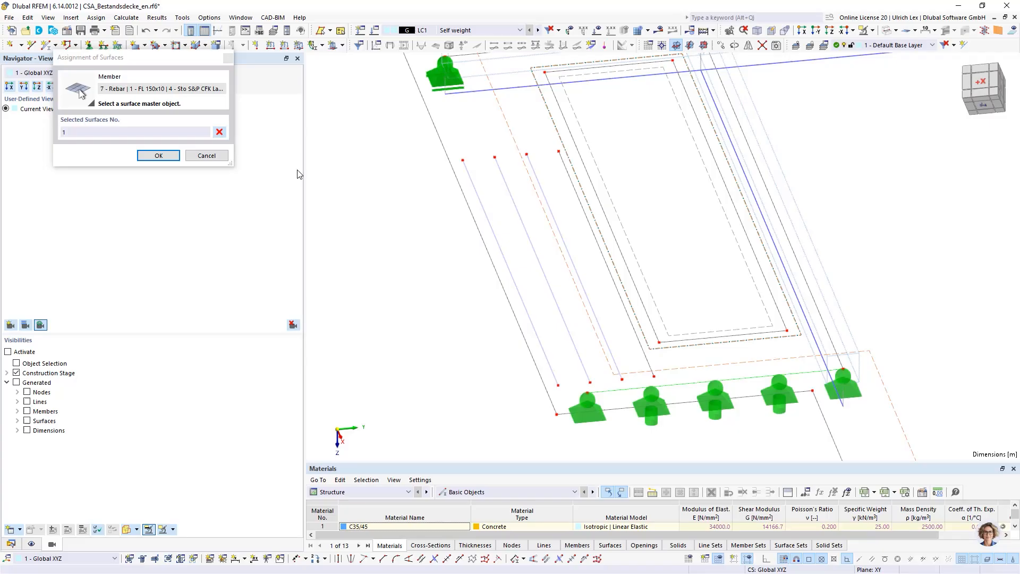
click(159, 156)
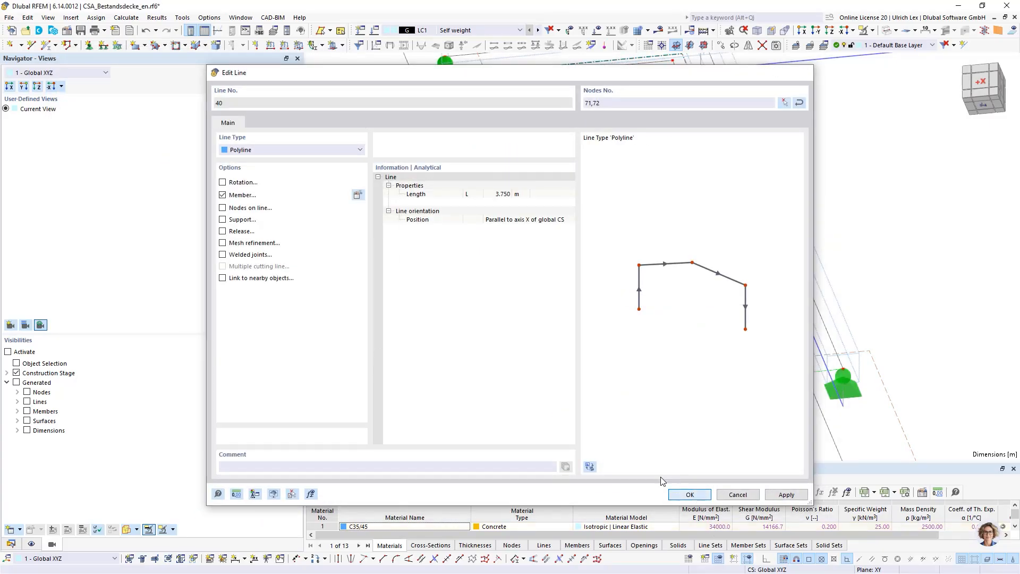
click(687, 493)
Step: Switch the model from wireframe to solid display and view the four lamellas on the slab's underside
scroll(419, 303, down, 4)
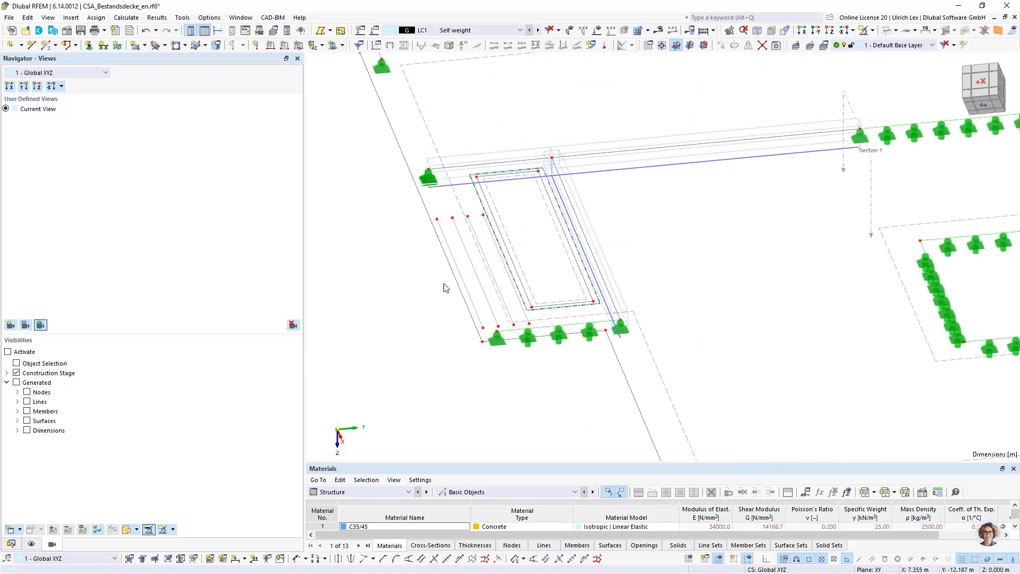
ctrl+middle_drag(447, 410, 430, 348)
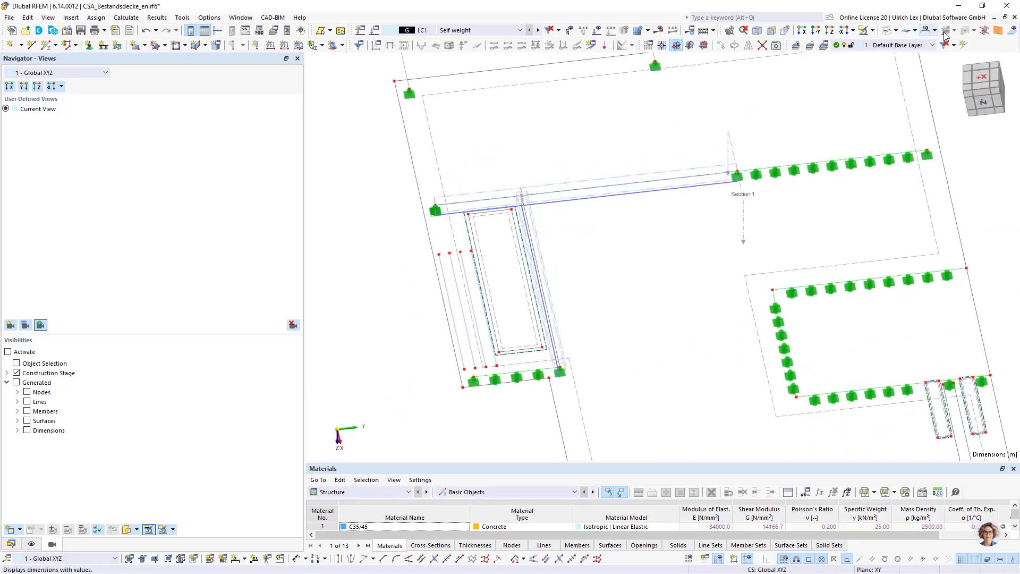
click(886, 32)
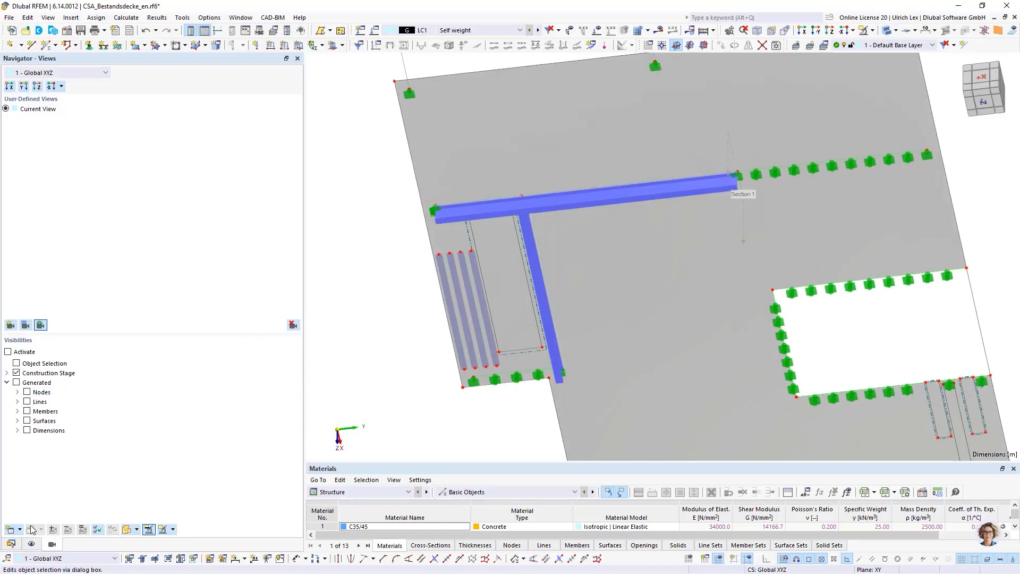
Step: Set the solid model's surface rendering to Filled incl. Thickness
click(31, 543)
scroll(78, 413, down, 5)
scroll(79, 413, down, 6)
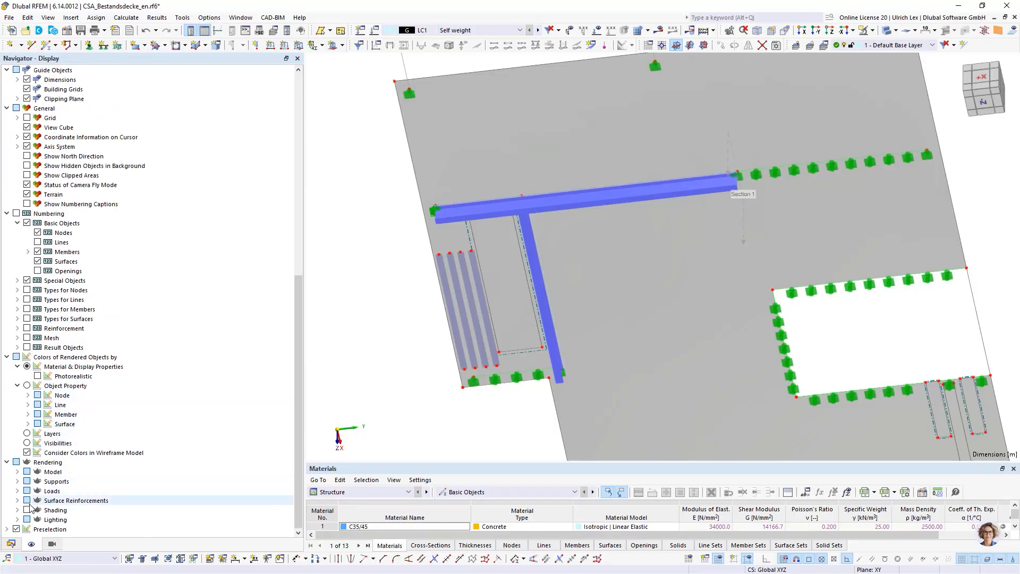
click(18, 471)
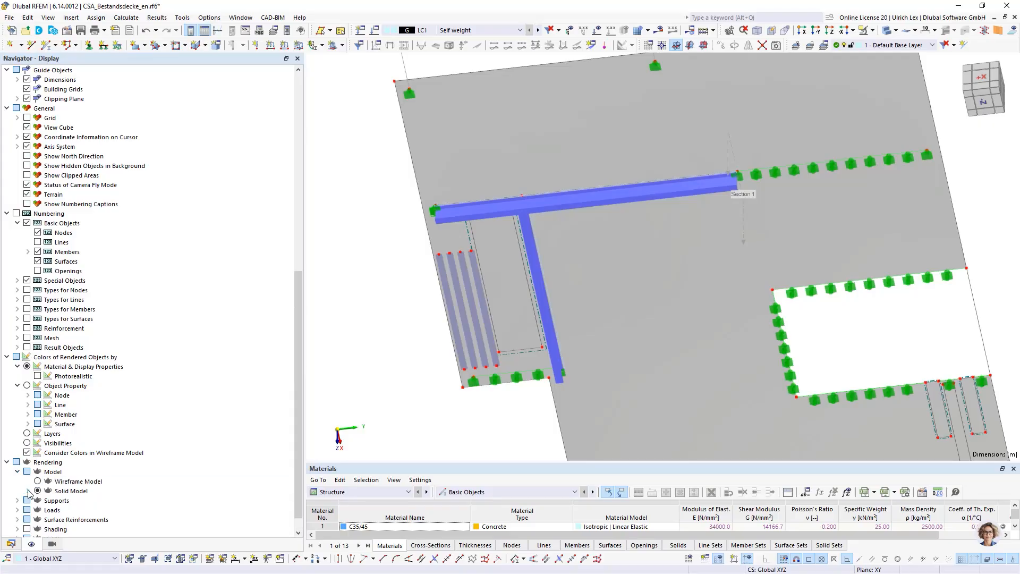
click(28, 491)
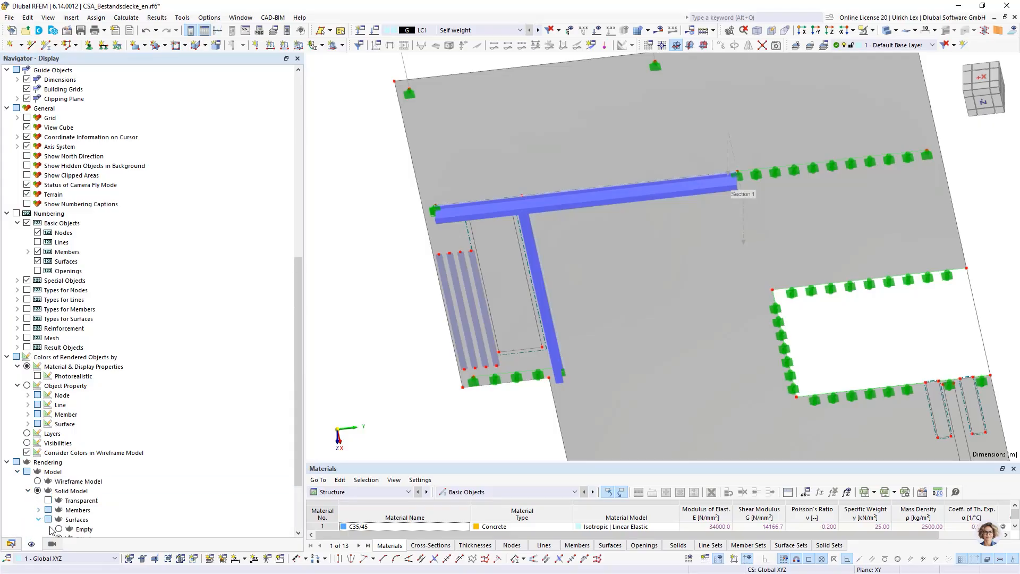
click(38, 520)
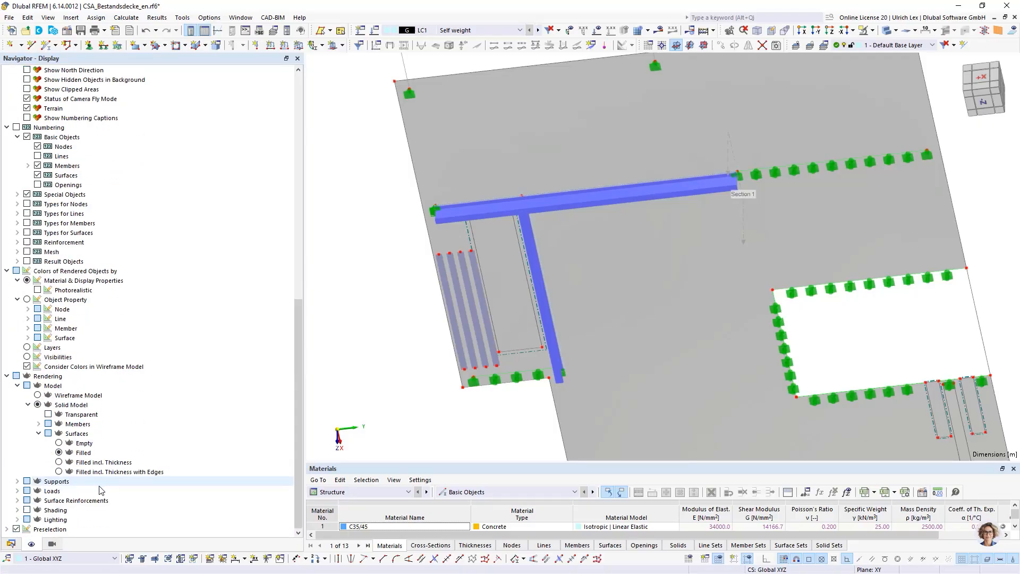
click(59, 462)
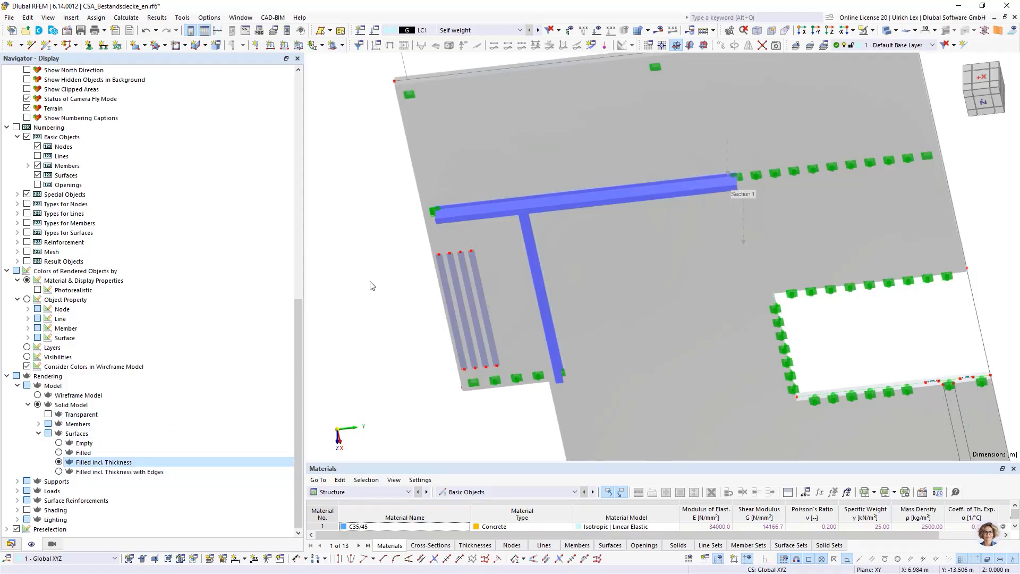
Step: Return to the model data and examine the thickness-rendered slab and lamellas from below and above
click(11, 543)
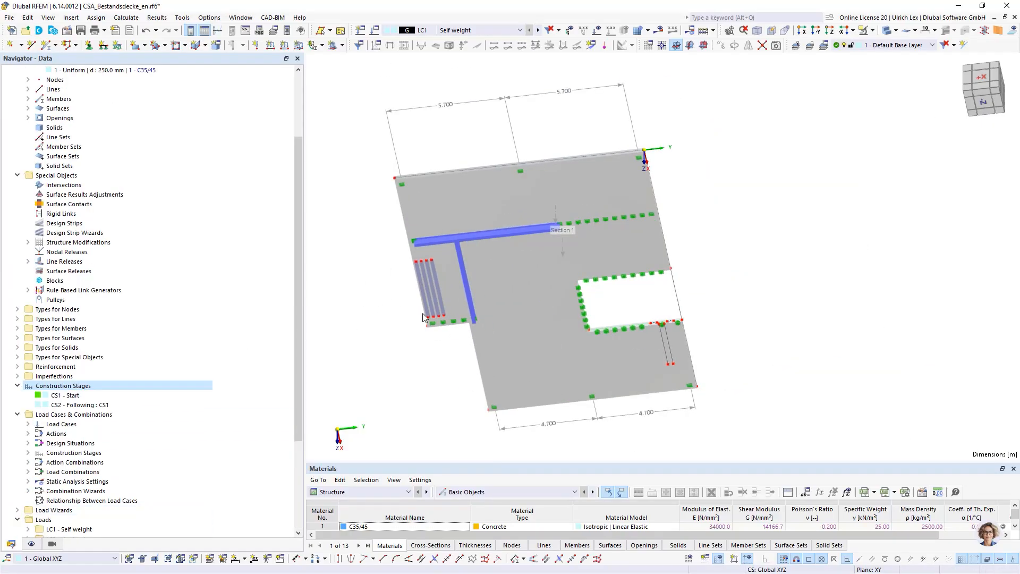
scroll(457, 297, down, 2)
ctrl+middle_drag(427, 372, 380, 231)
ctrl+middle_drag(371, 197, 344, 373)
click(711, 30)
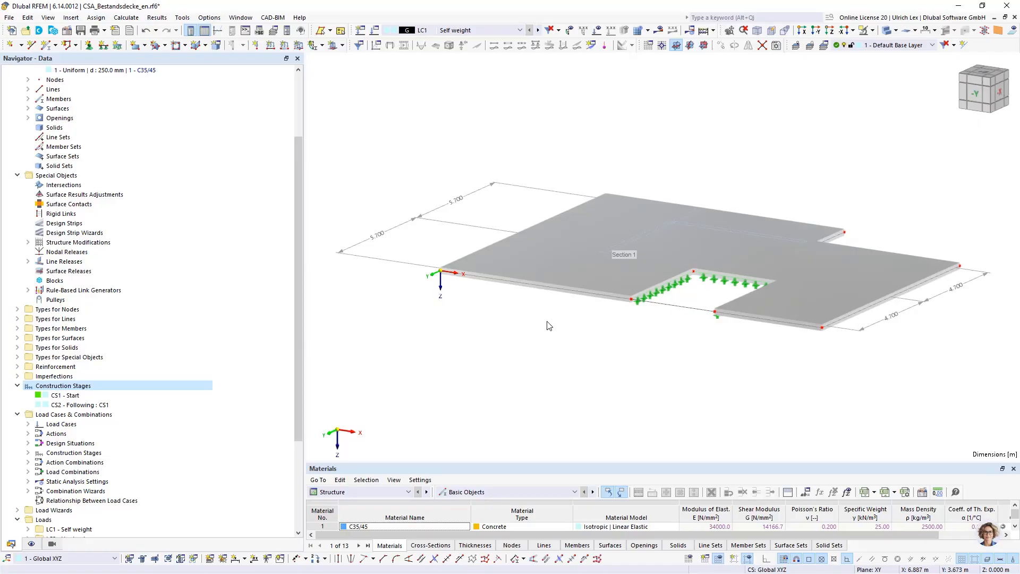
Step: Set clipping plane 2, the offset plane parallel to YZ, active for the slab model
scroll(39, 523, down, 5)
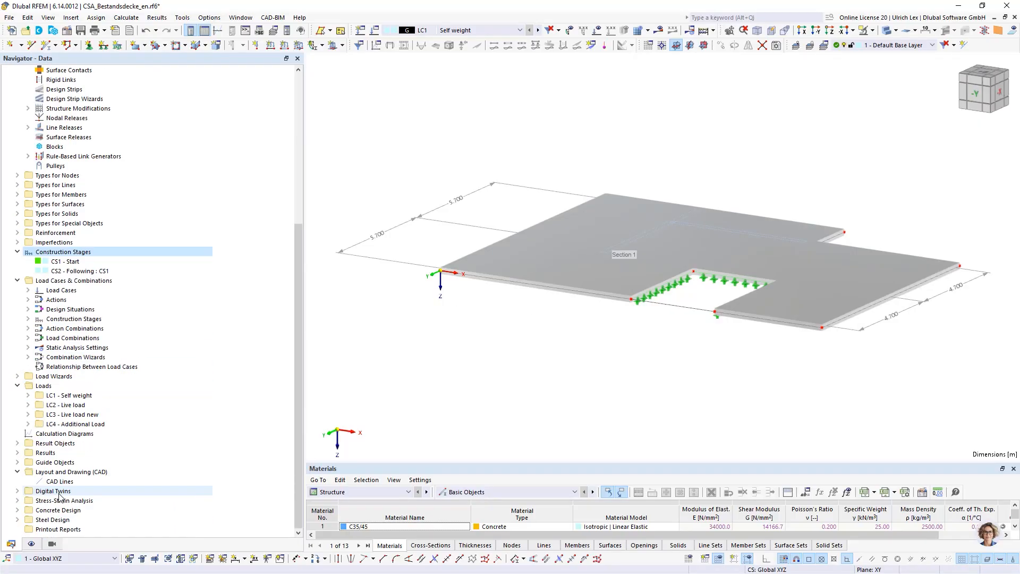
click(18, 463)
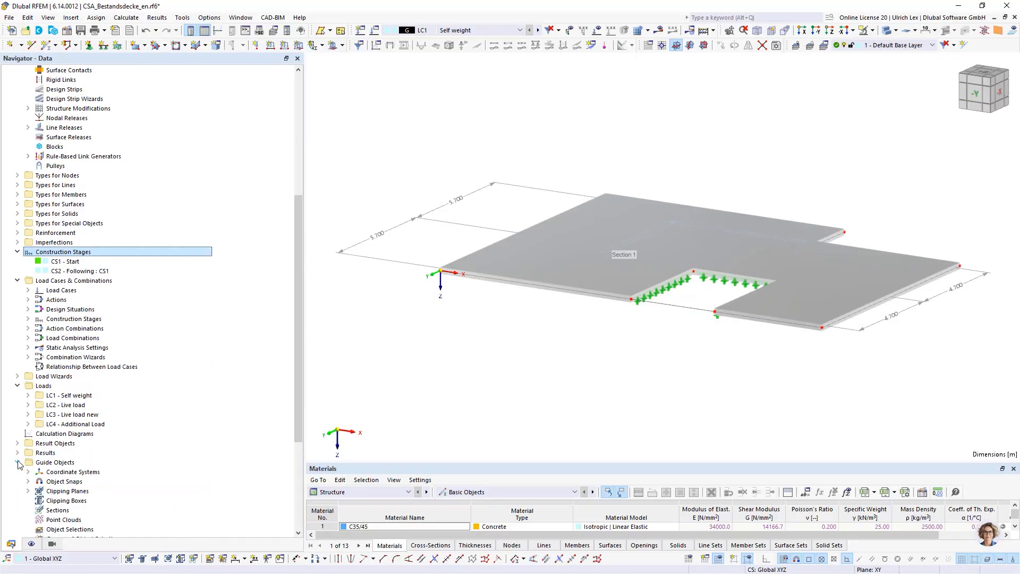
scroll(32, 474, down, 1)
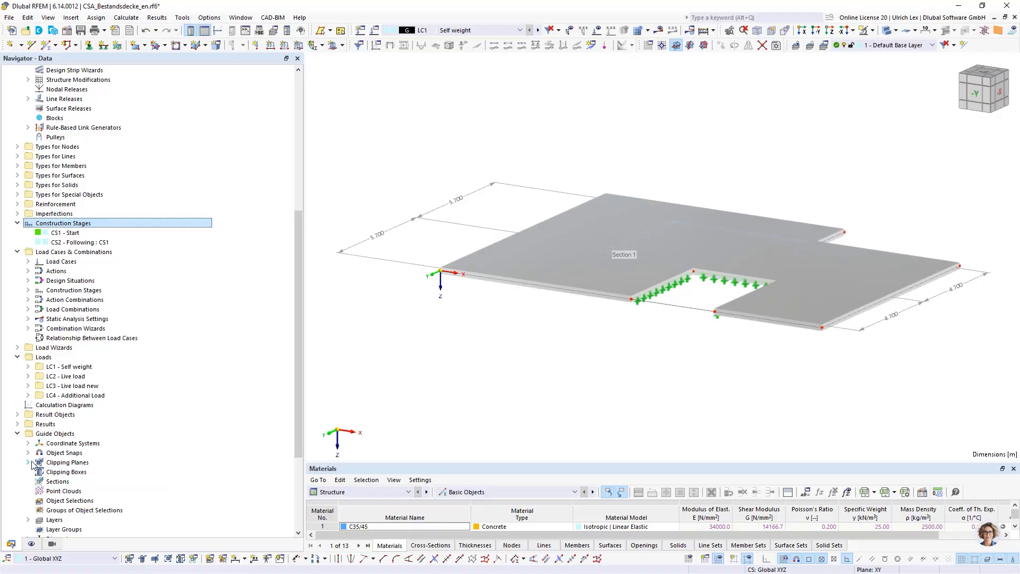
click(29, 462)
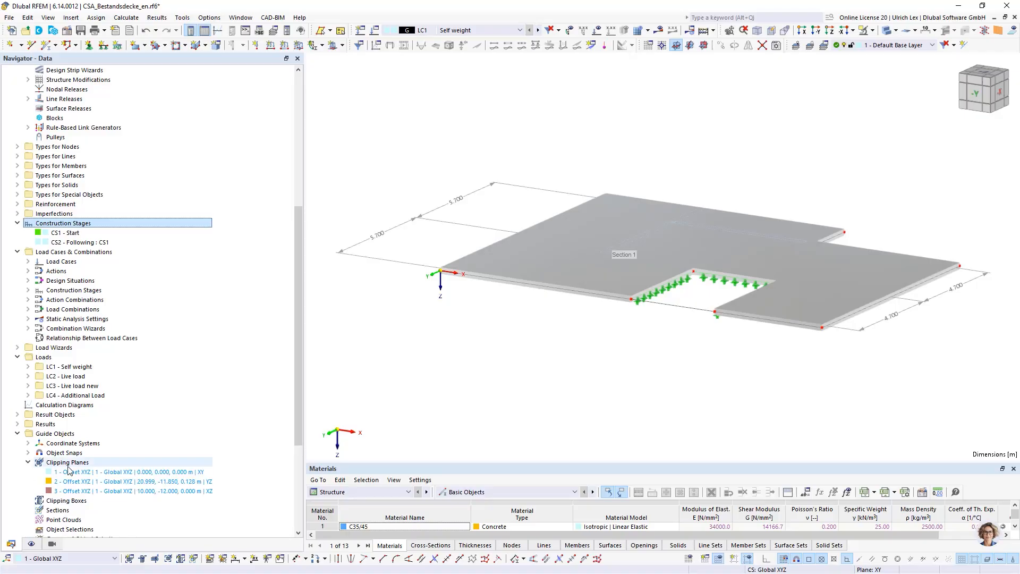
click(101, 482)
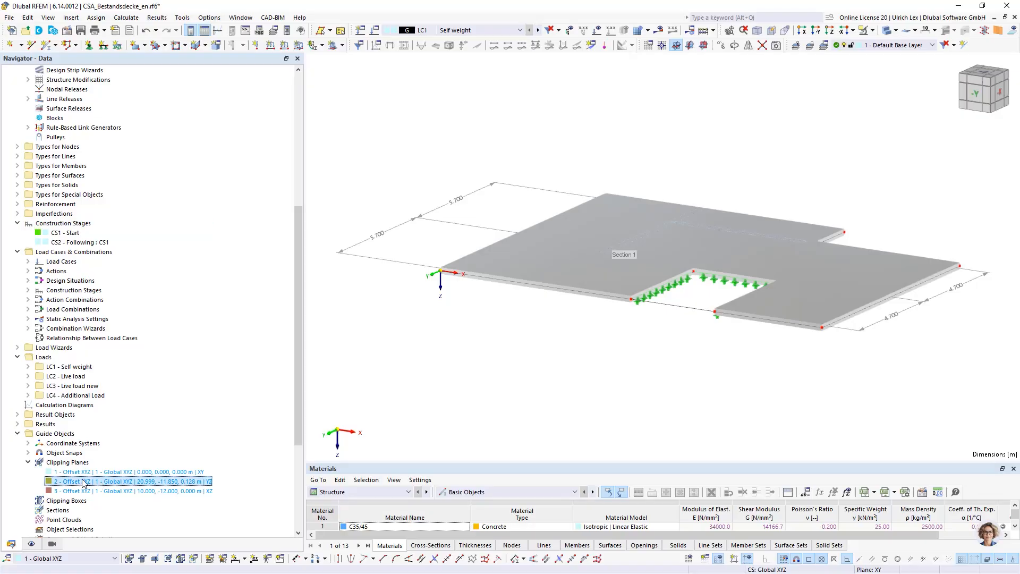
double_click(86, 482)
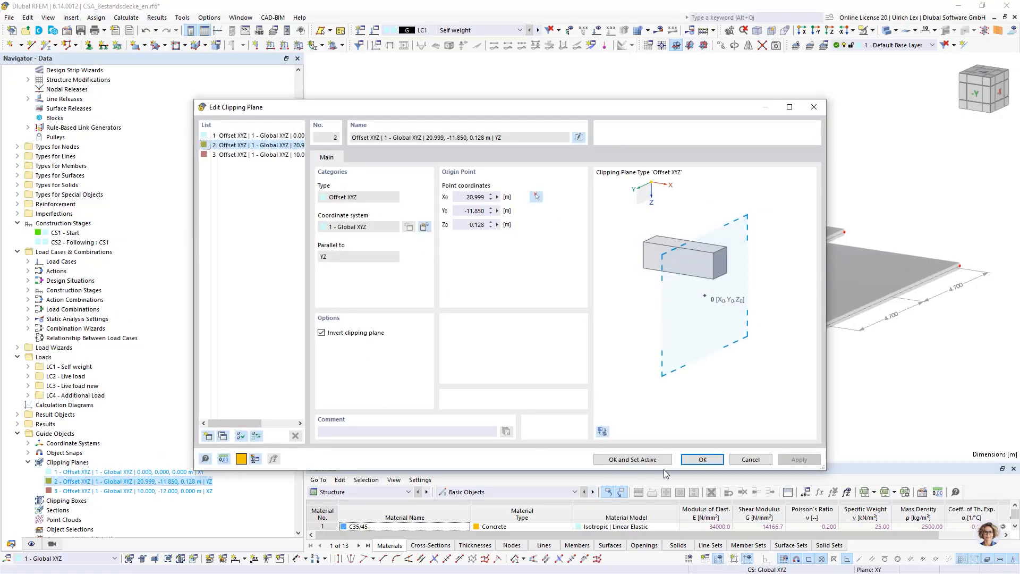
click(632, 459)
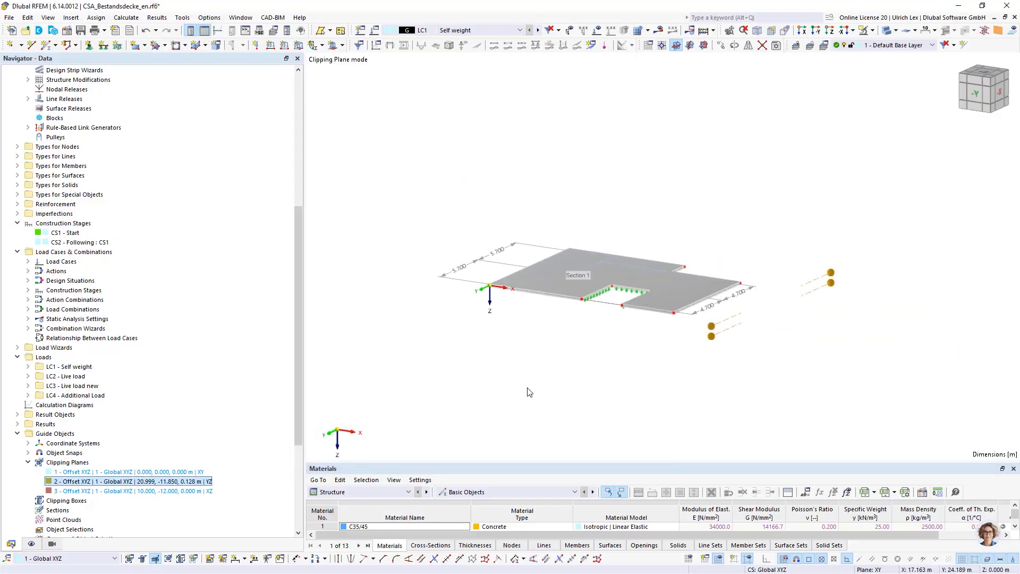
Step: Move the YZ clipping plane along the X axis to about 7.136 m so it cuts through the slab at the lamellas
ctrl+middle_drag(851, 355, 504, 376)
drag(486, 371, 625, 343)
scroll(547, 344, up, 5)
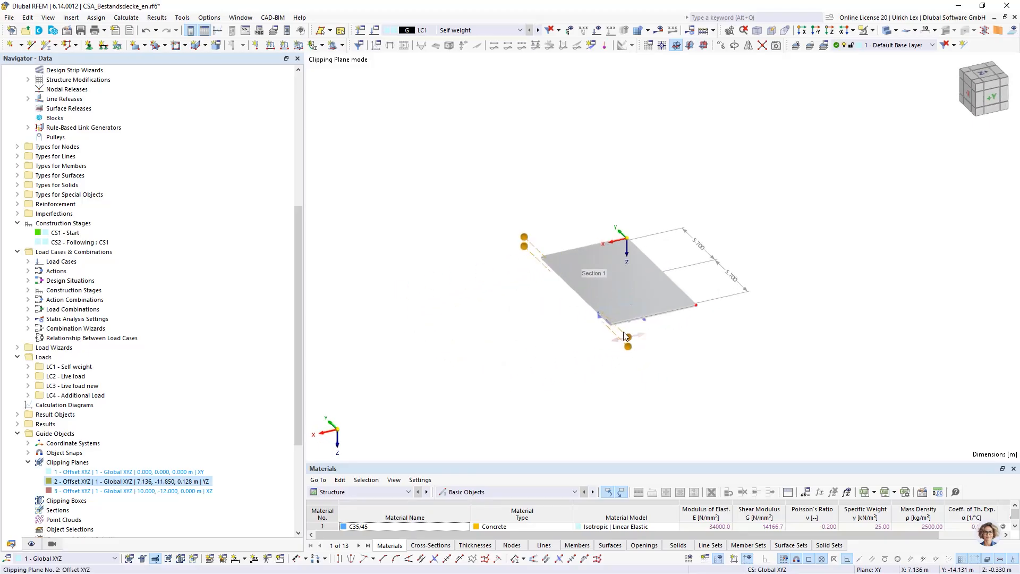
Step: Examine the clipped section from below, checking how the lamellas sit on the slab's underside above the steel beam
ctrl+middle_drag(503, 382, 652, 305)
scroll(923, 127, up, 7)
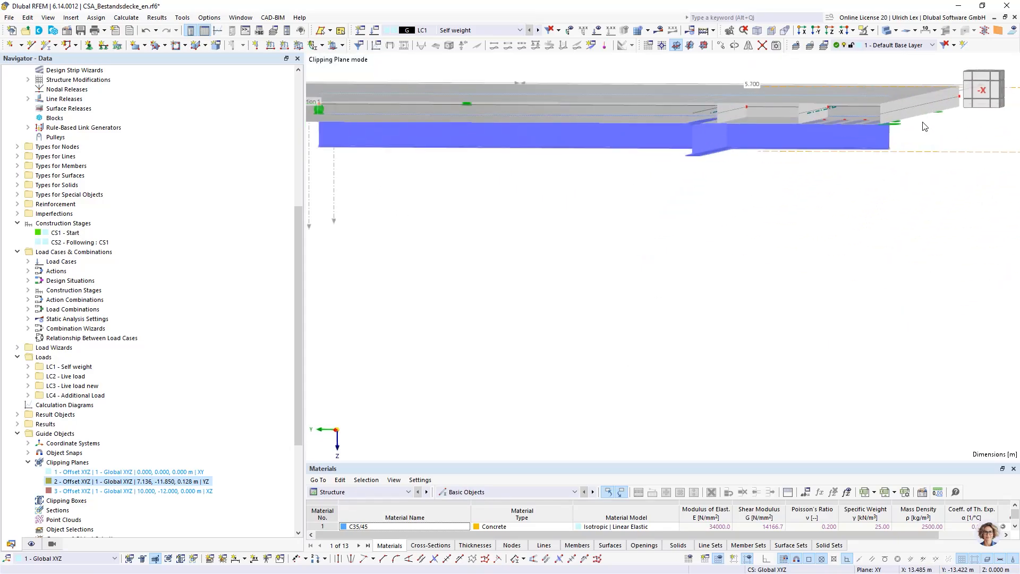
scroll(785, 105, up, 4)
scroll(852, 212, down, 3)
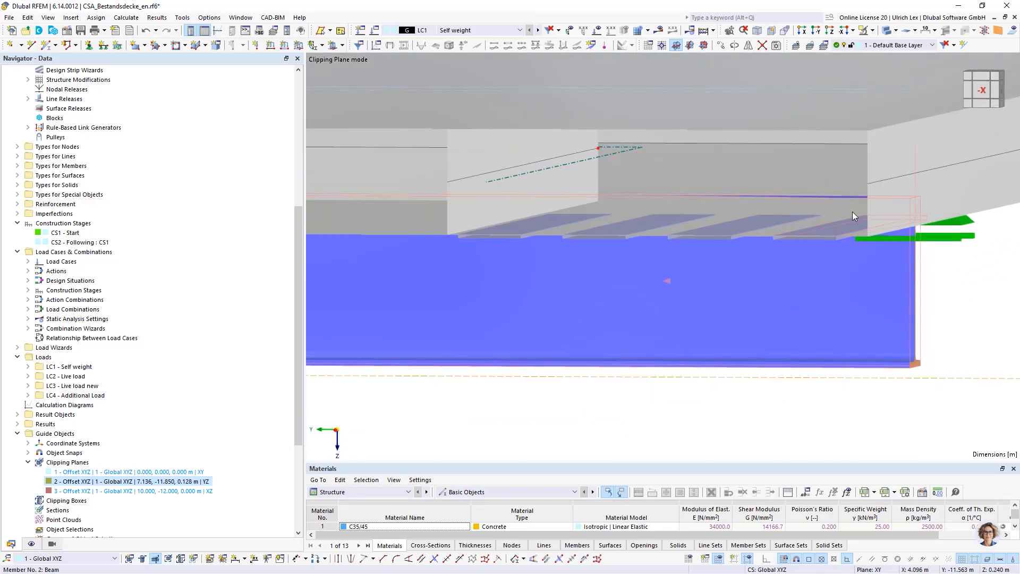
scroll(859, 165, up, 1)
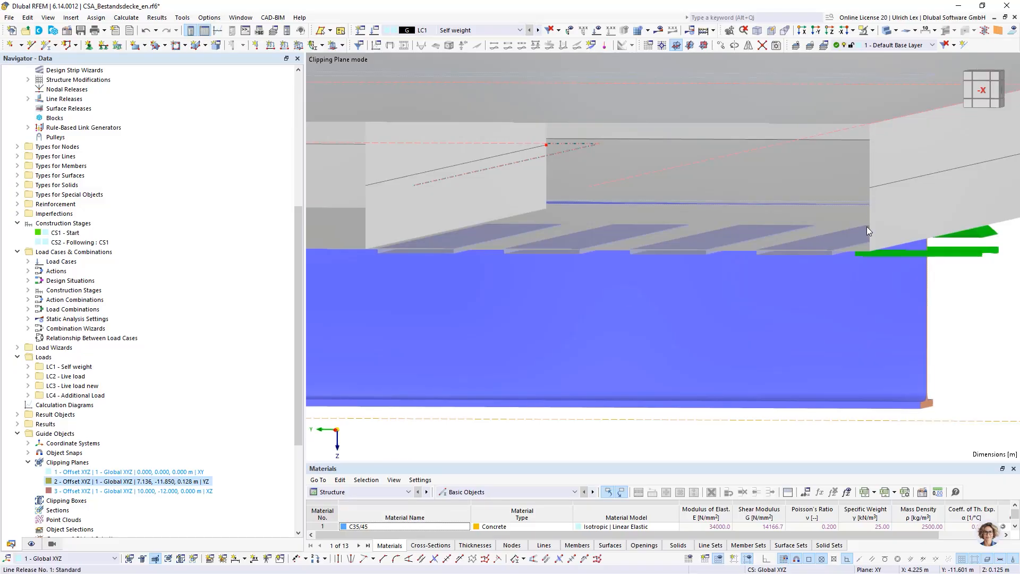
scroll(830, 252, up, 2)
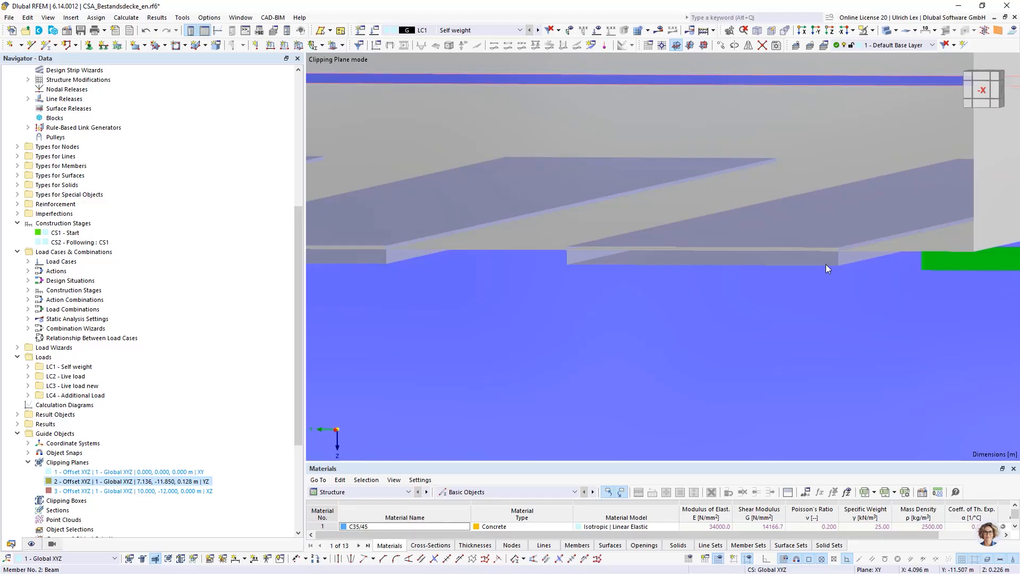
scroll(826, 265, down, 2)
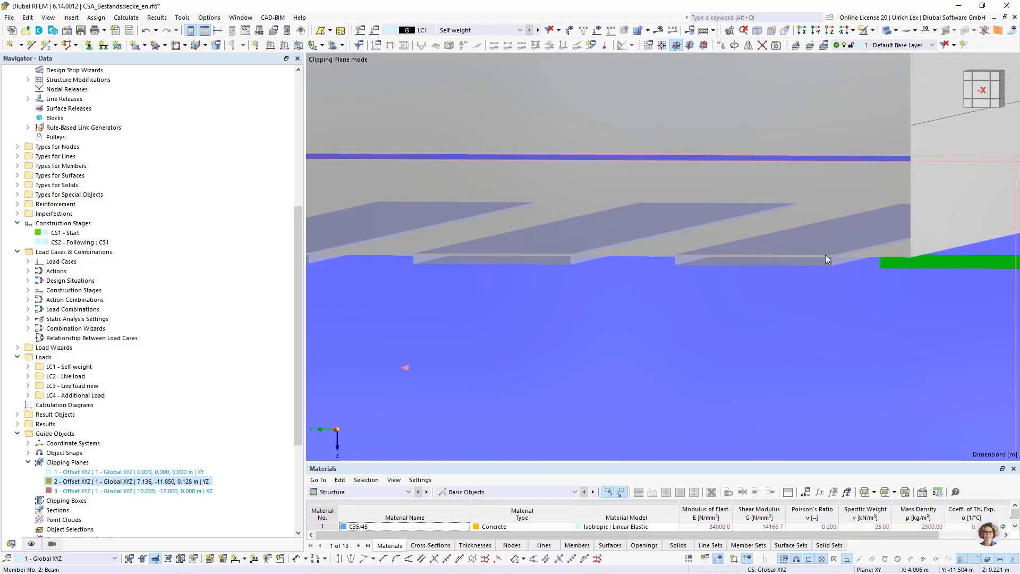
scroll(865, 274, up, 4)
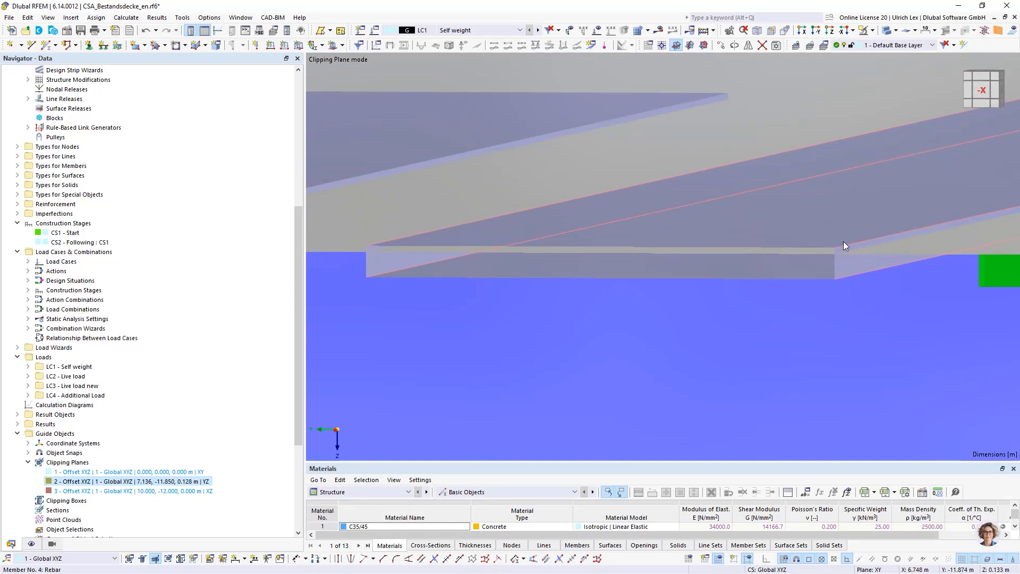
mouse_move(848, 244)
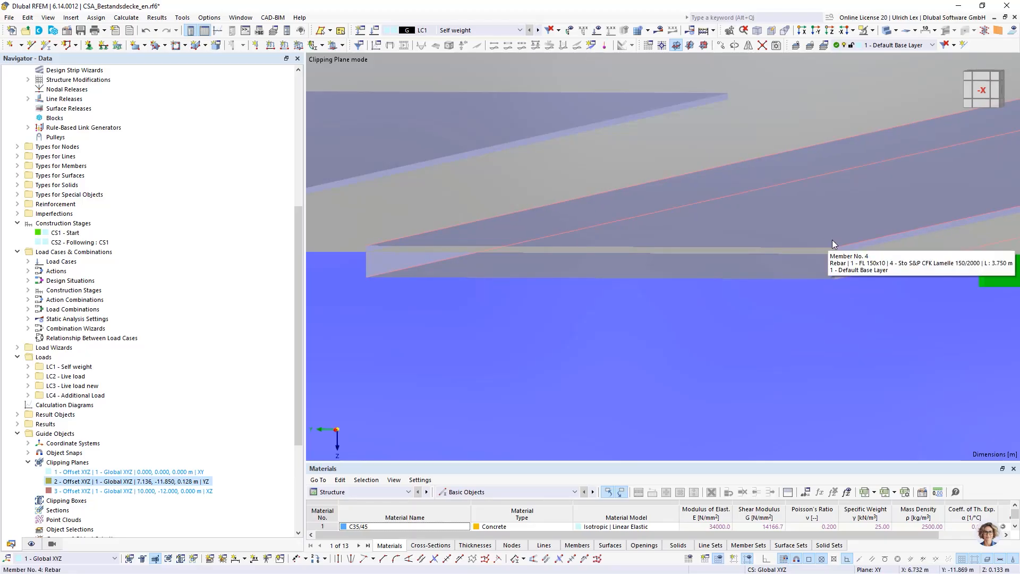
scroll(662, 246, down, 2)
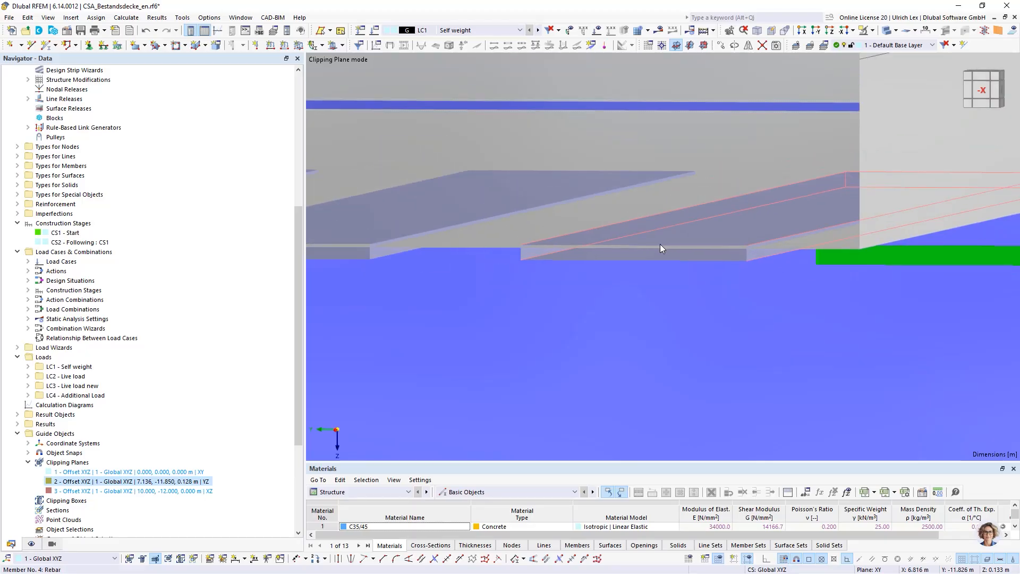
scroll(658, 245, down, 4)
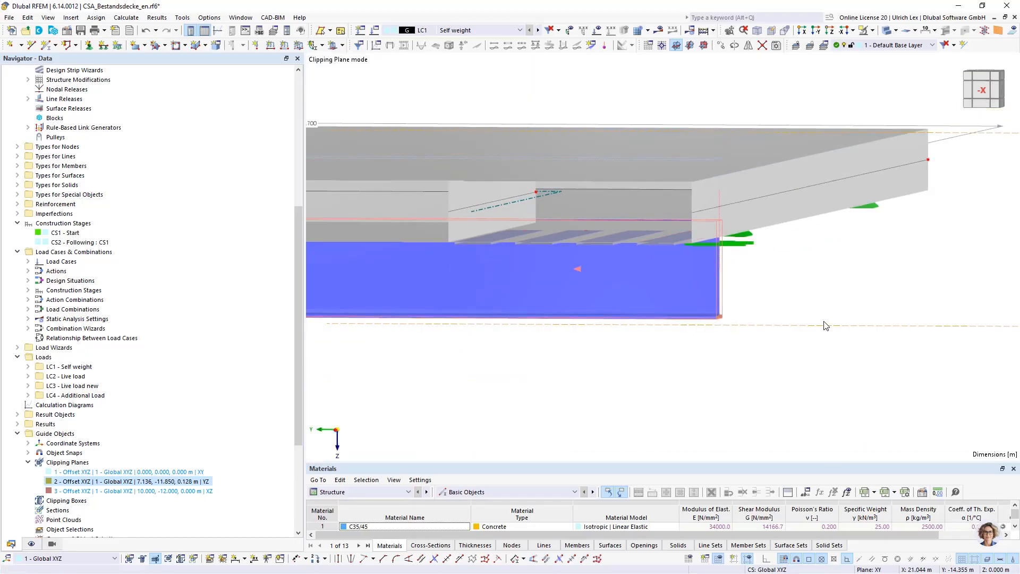
scroll(771, 287, down, 1)
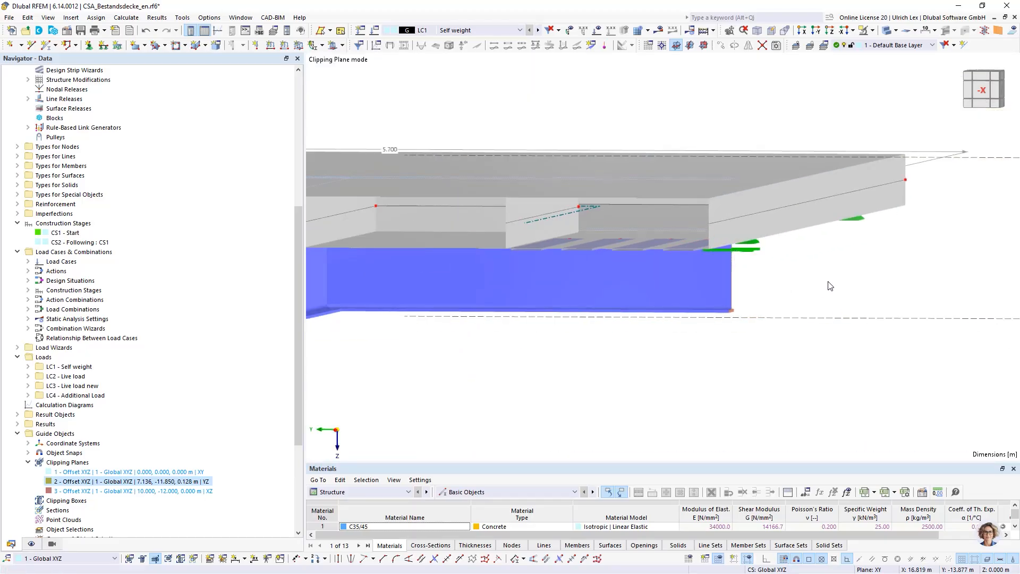
scroll(702, 271, down, 2)
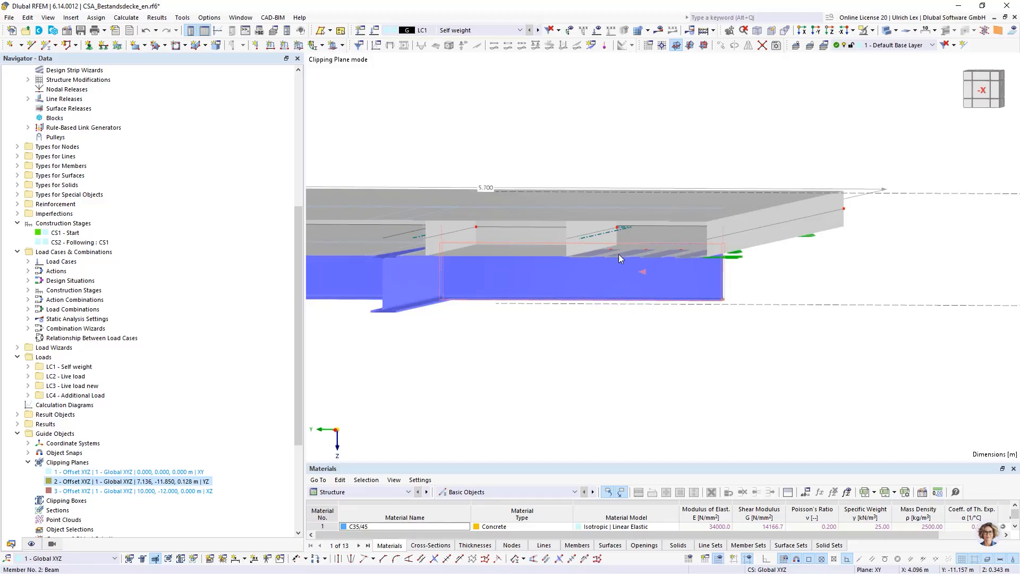
scroll(791, 280, down, 3)
ctrl+middle_drag(872, 233, 827, 224)
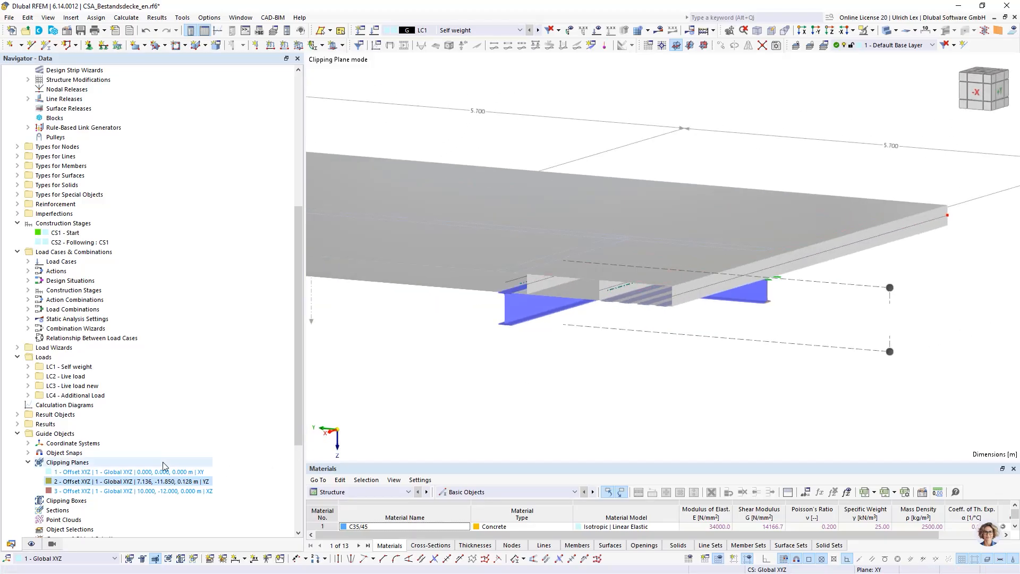
Step: Switch off clipping plane 2 to show the whole slab again
double_click(64, 481)
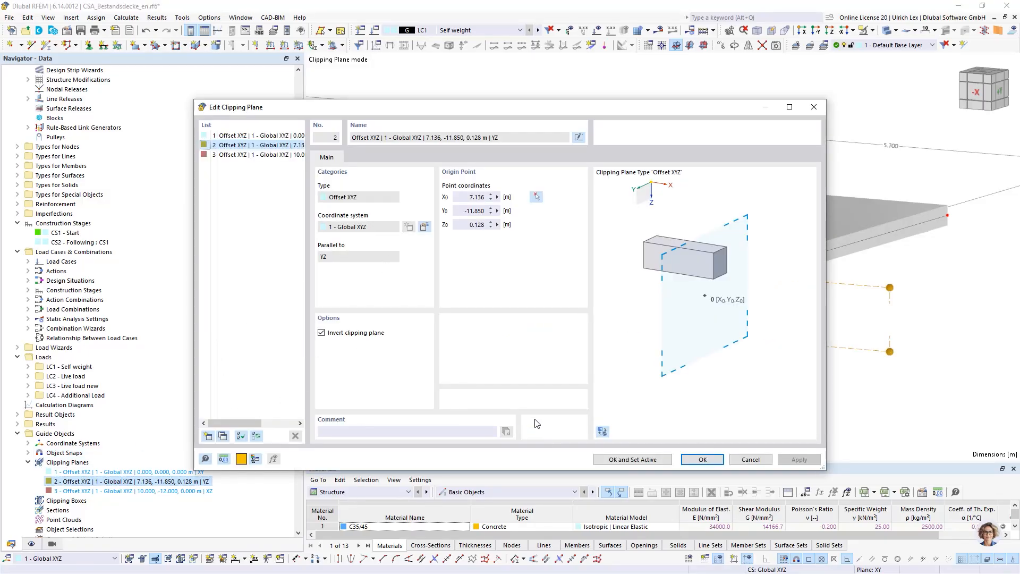
click(750, 460)
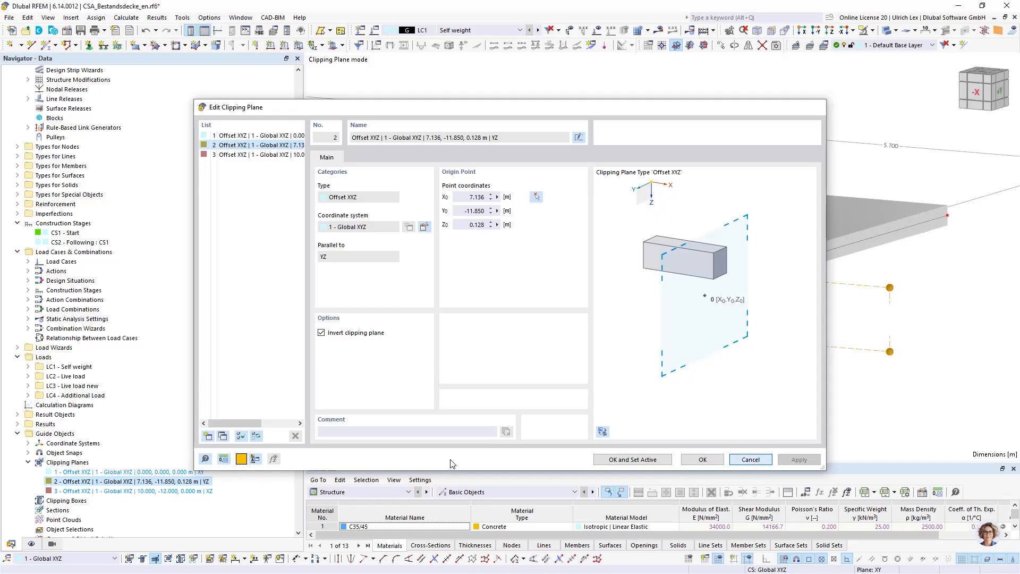
right_click(116, 480)
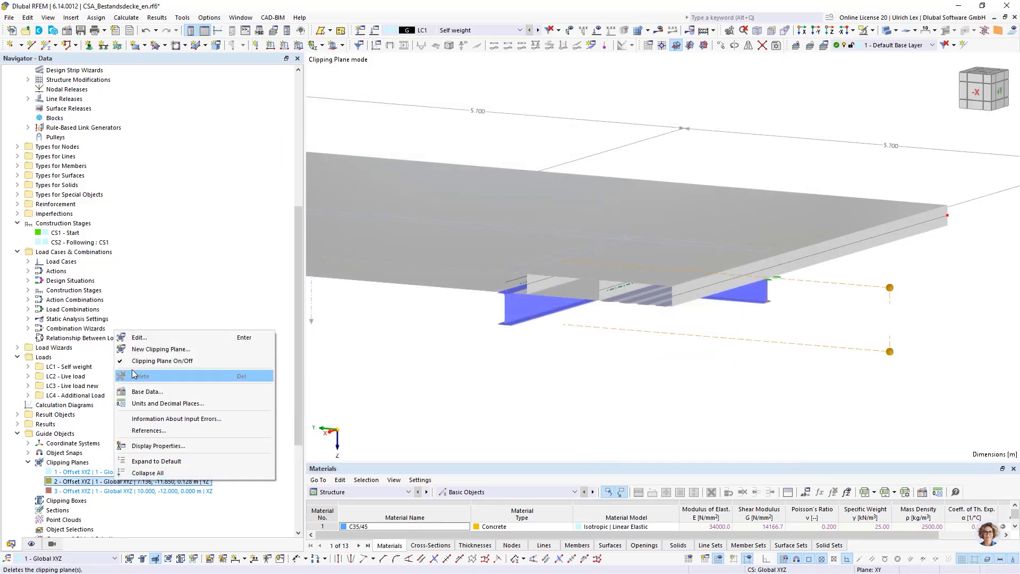
click(154, 360)
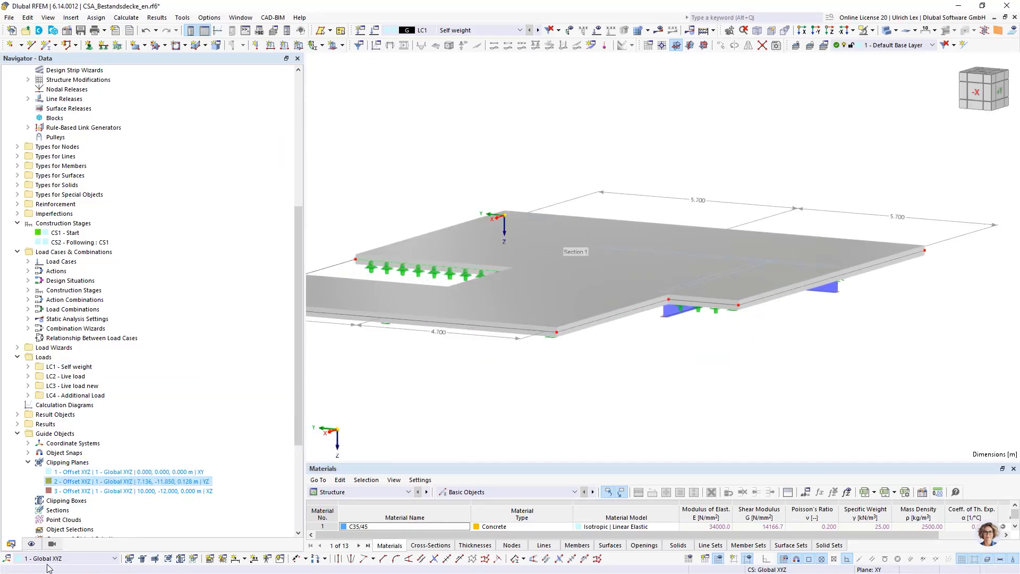
Step: Set the solid model's surface rendering to Filled and view the whole slab from above
click(32, 543)
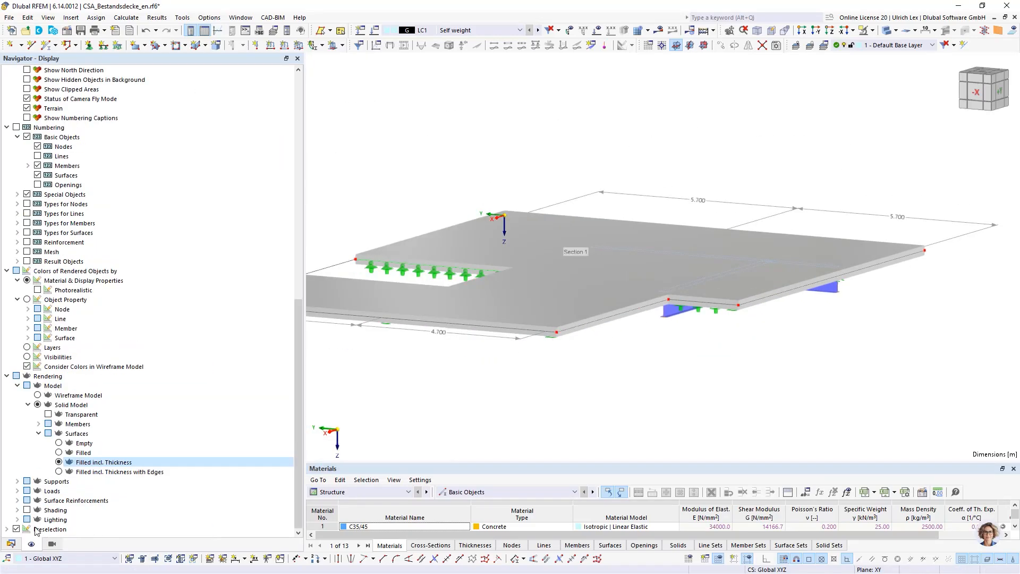
click(58, 452)
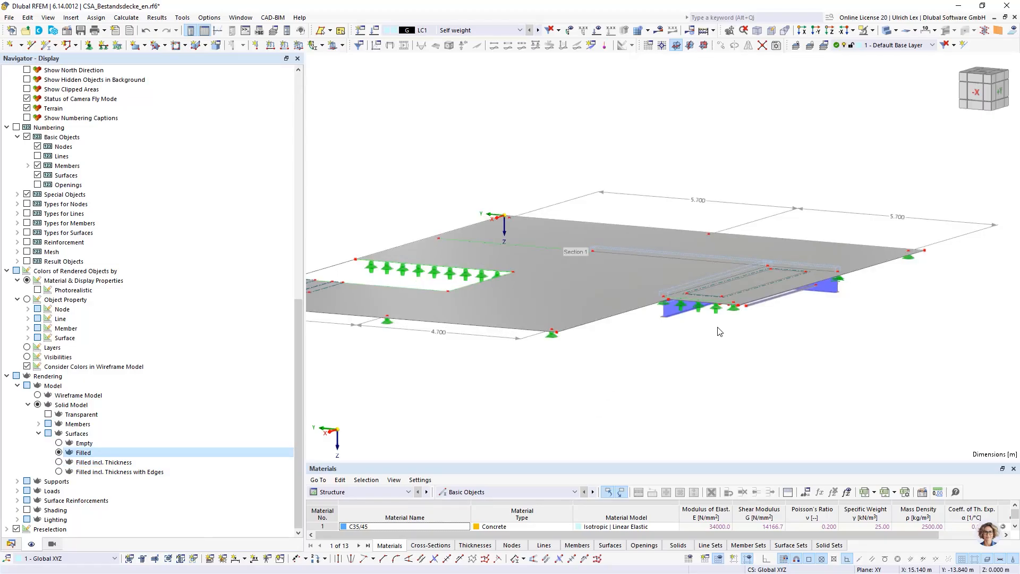
scroll(717, 327, down, 3)
ctrl+middle_drag(698, 386, 646, 404)
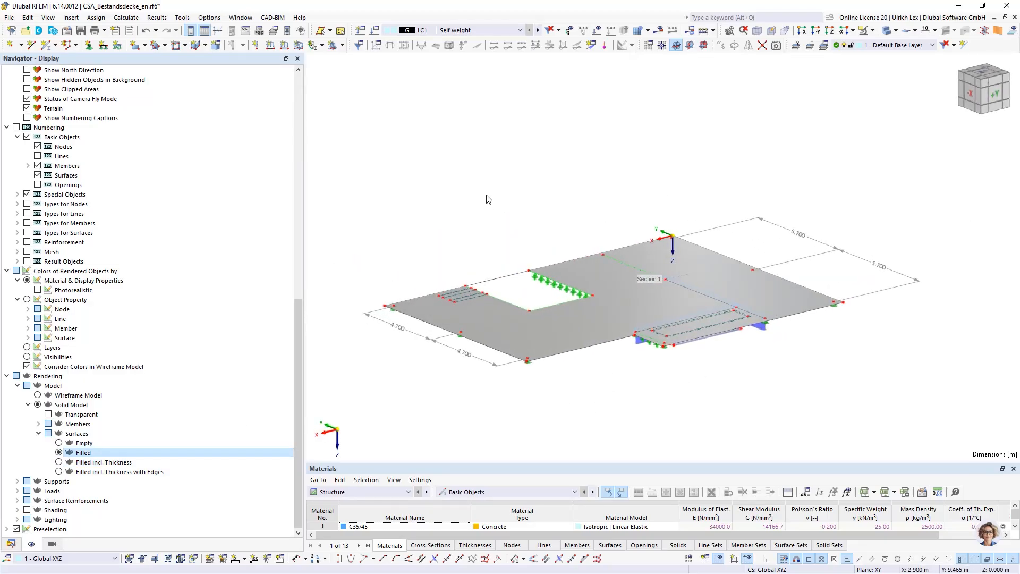
Step: Run the Concrete Design calculation for the slab strengthened with lamellas
click(505, 31)
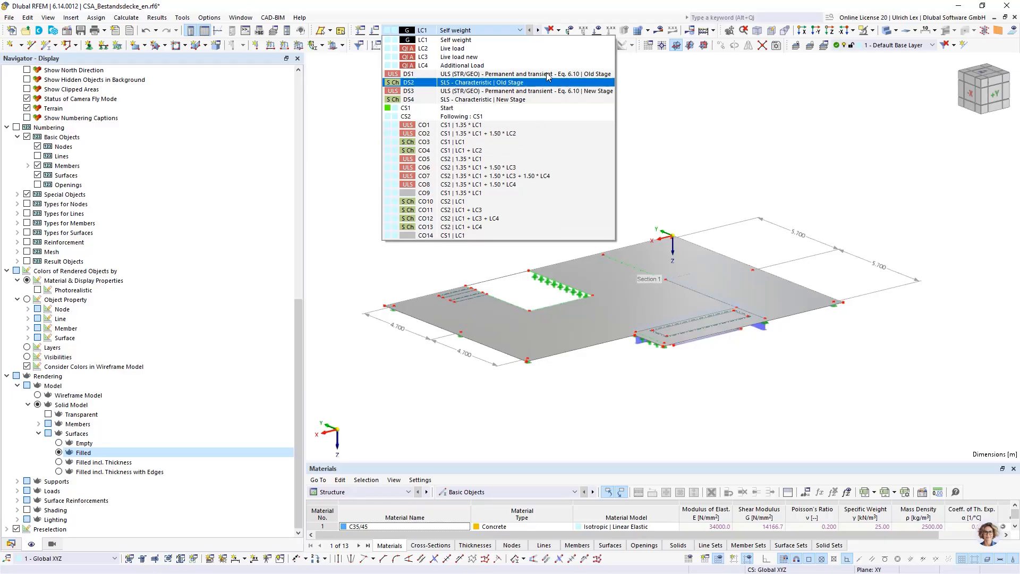
click(663, 64)
click(713, 32)
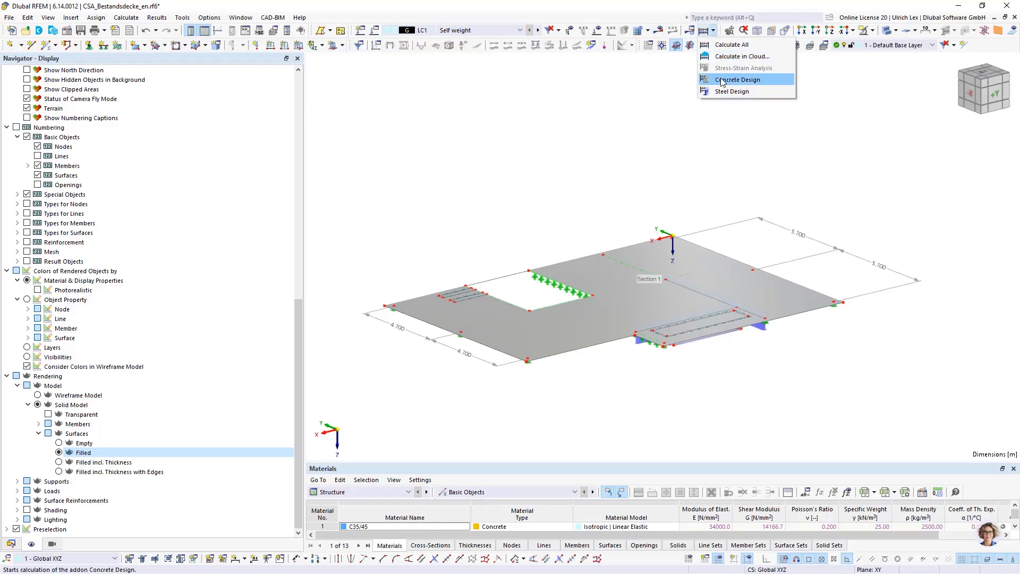
click(737, 80)
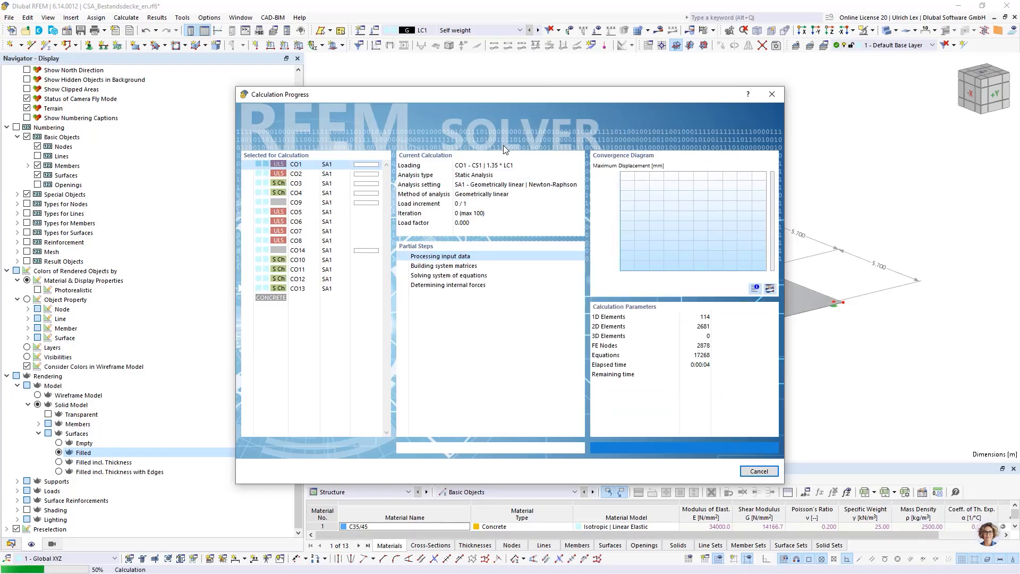
drag(544, 95, 428, 52)
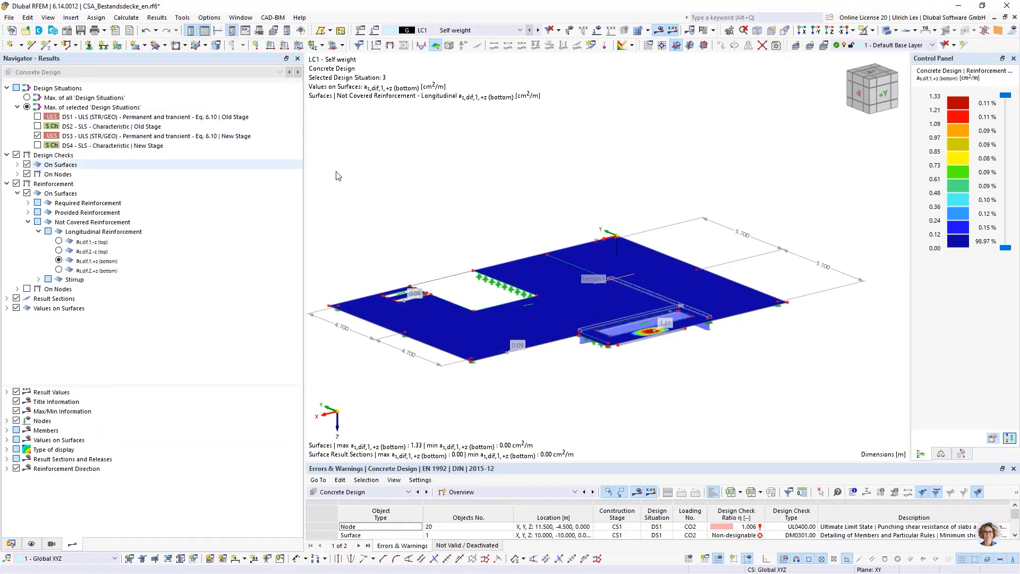
Step: Select load combination CO7 and view the slab's not covered bottom longitudinal reinforcement in direction 1
ctrl+middle_drag(726, 195, 551, 176)
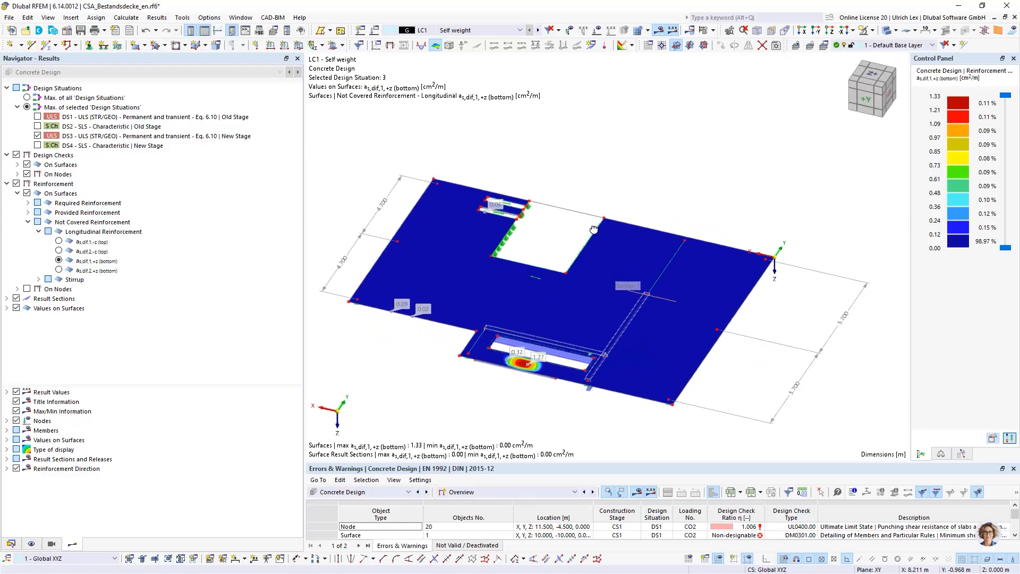
click(499, 30)
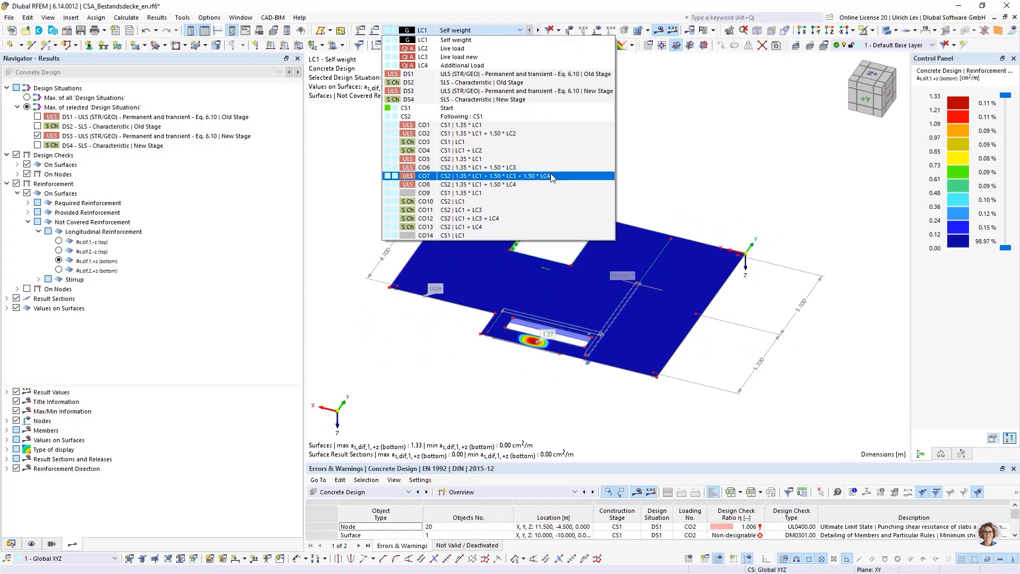
click(461, 176)
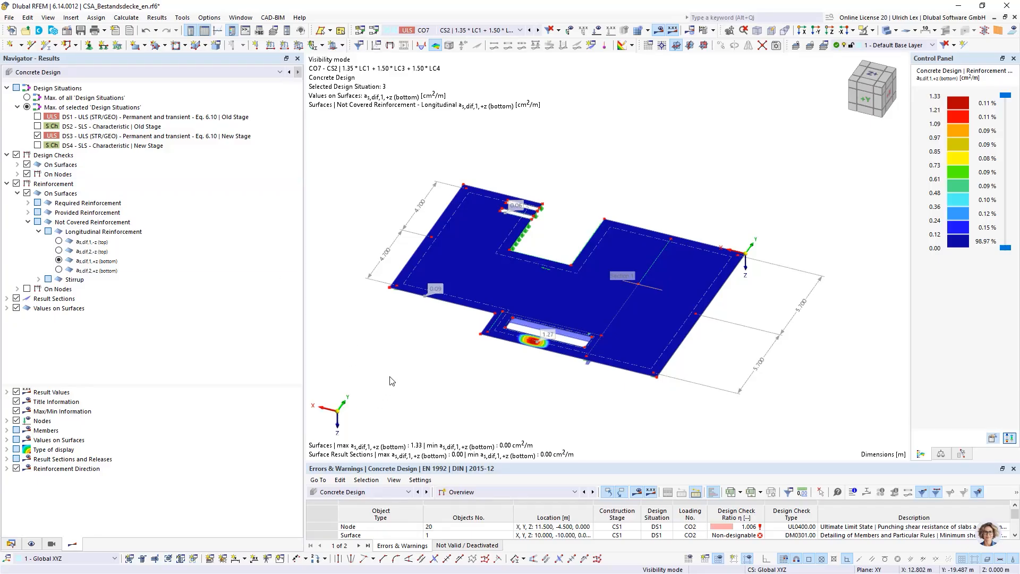
mouse_move(439, 390)
ctrl+middle_down()
mouse_move(532, 297)
mouse_move(546, 357)
mouse_move(515, 398)
mouse_move(453, 412)
mouse_move(425, 403)
ctrl+middle_up()
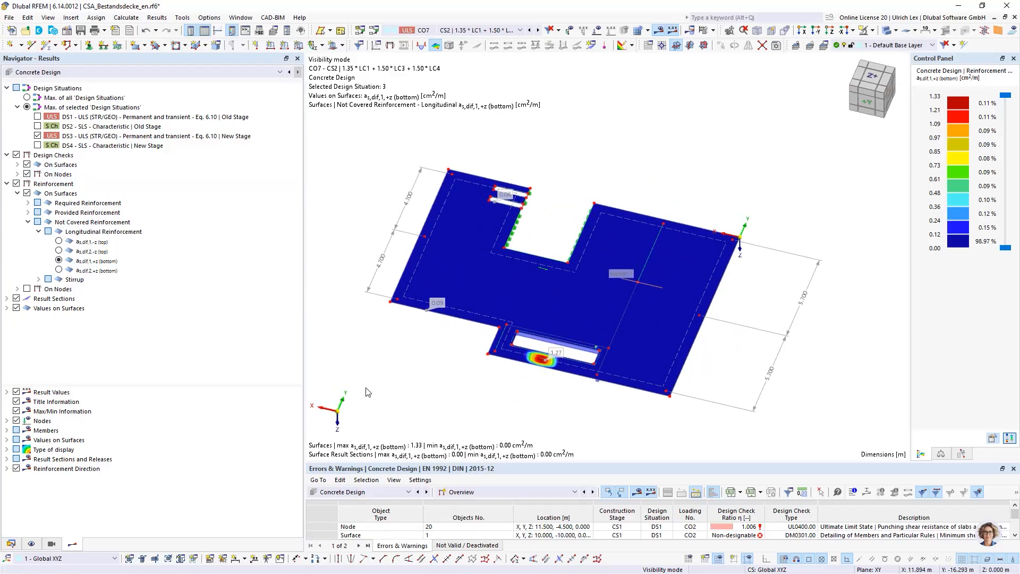
Step: Display the Static Analysis results for load combination CO7 with the member results switched on
click(59, 72)
click(52, 82)
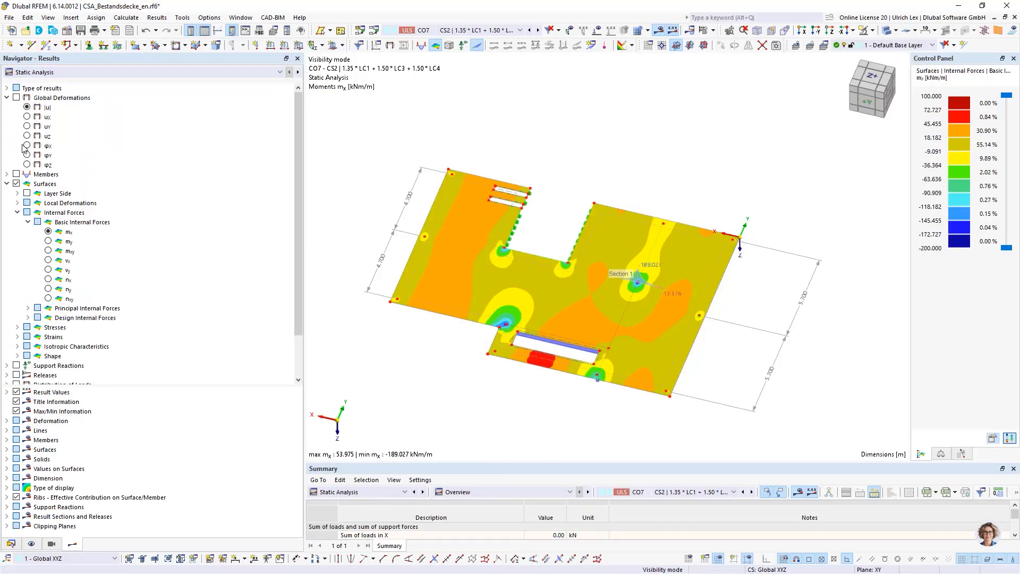
click(15, 175)
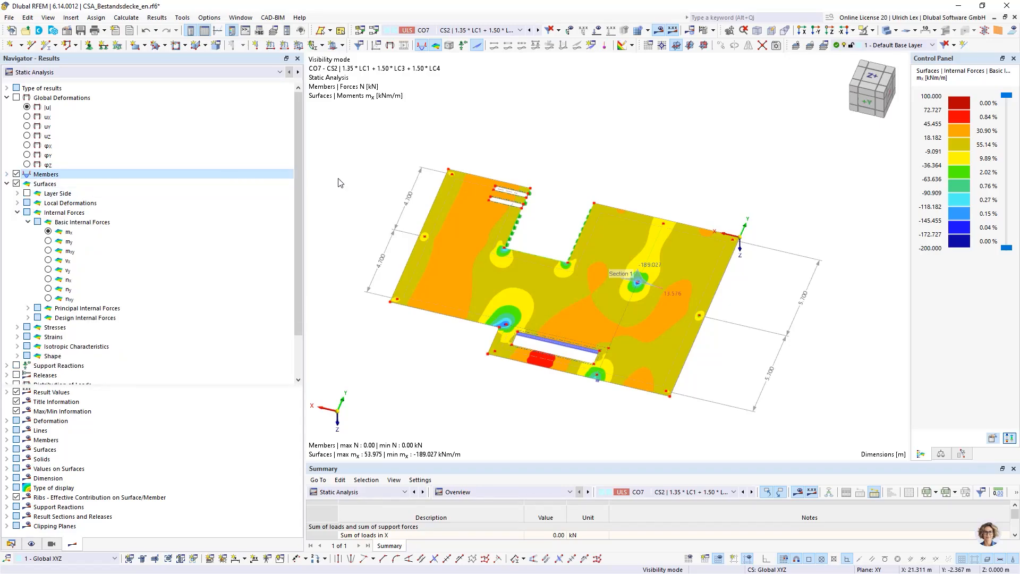
click(7, 98)
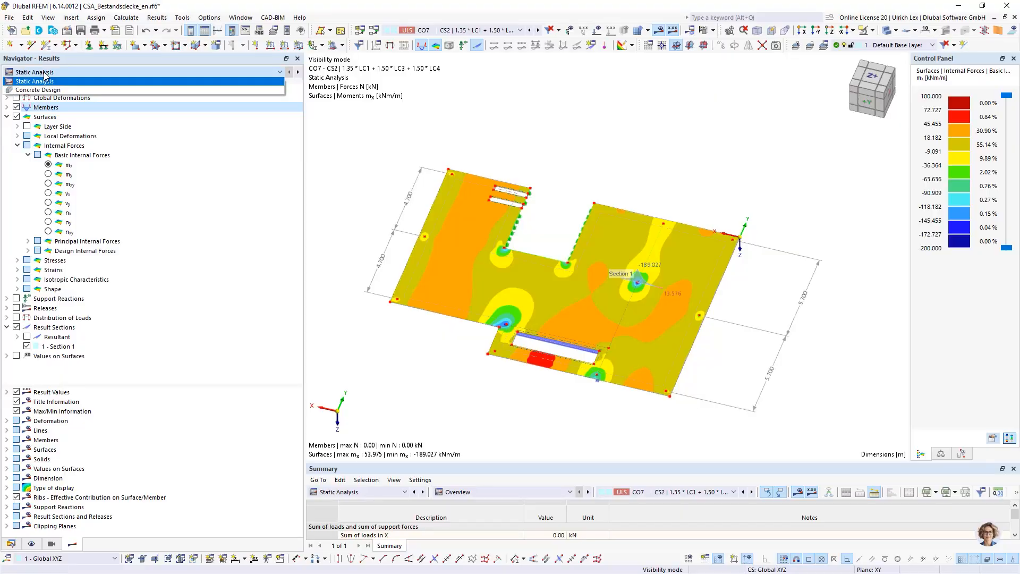
Step: Add the lamella members 4-7 to construction stage CS2 and accept deleting the affected results
click(11, 543)
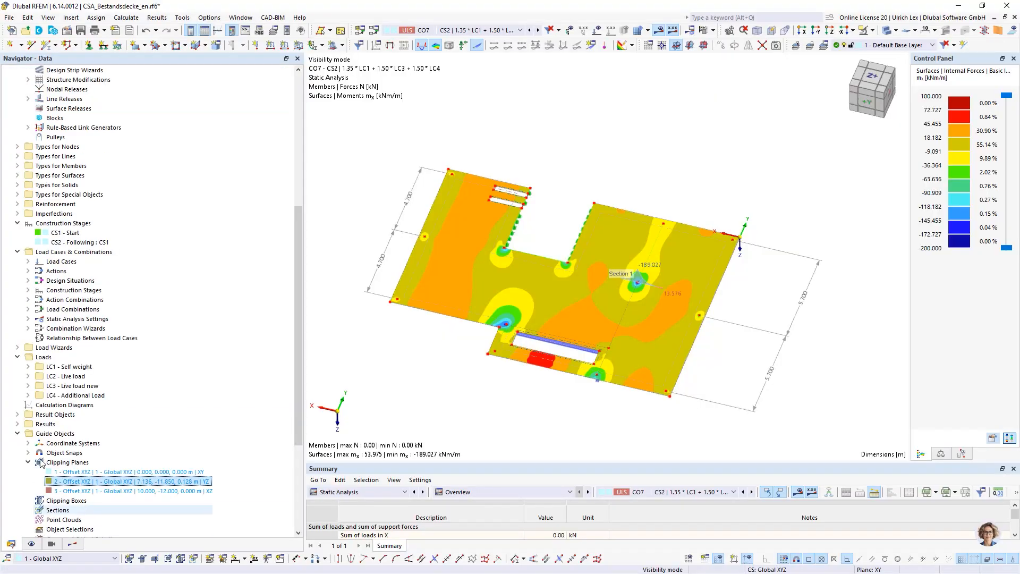
scroll(120, 348, up, 4)
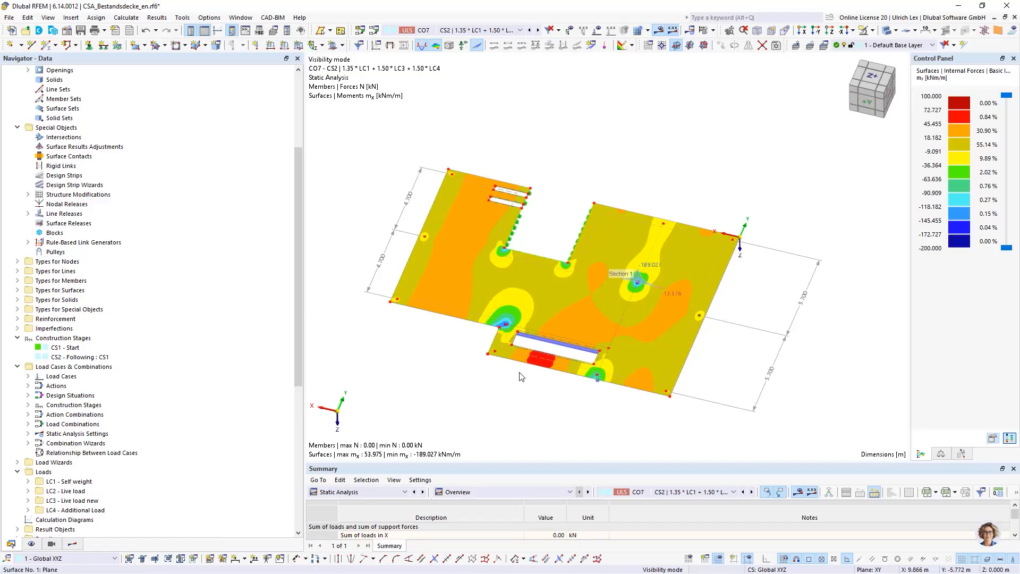
scroll(558, 382, up, 1)
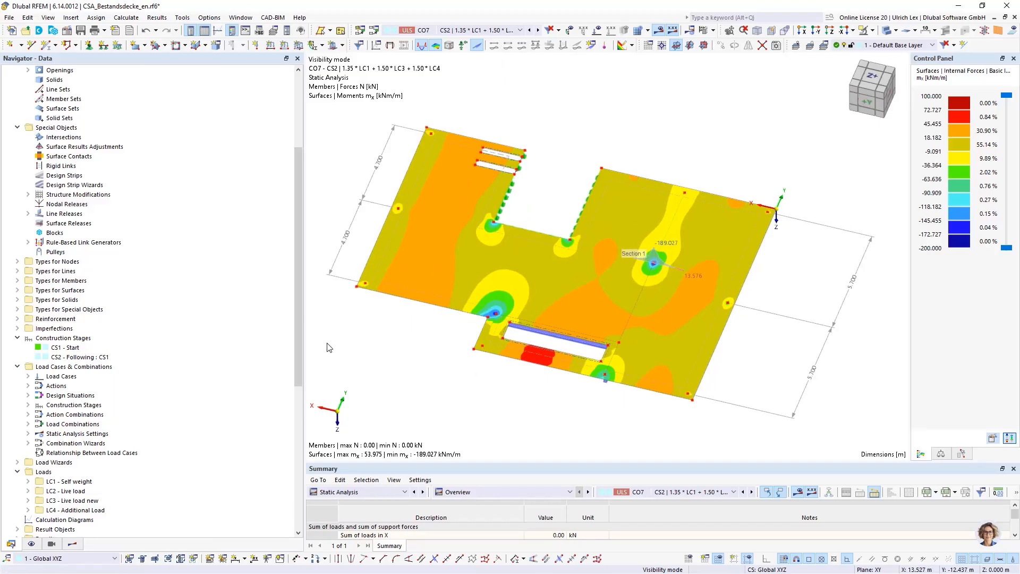
double_click(61, 357)
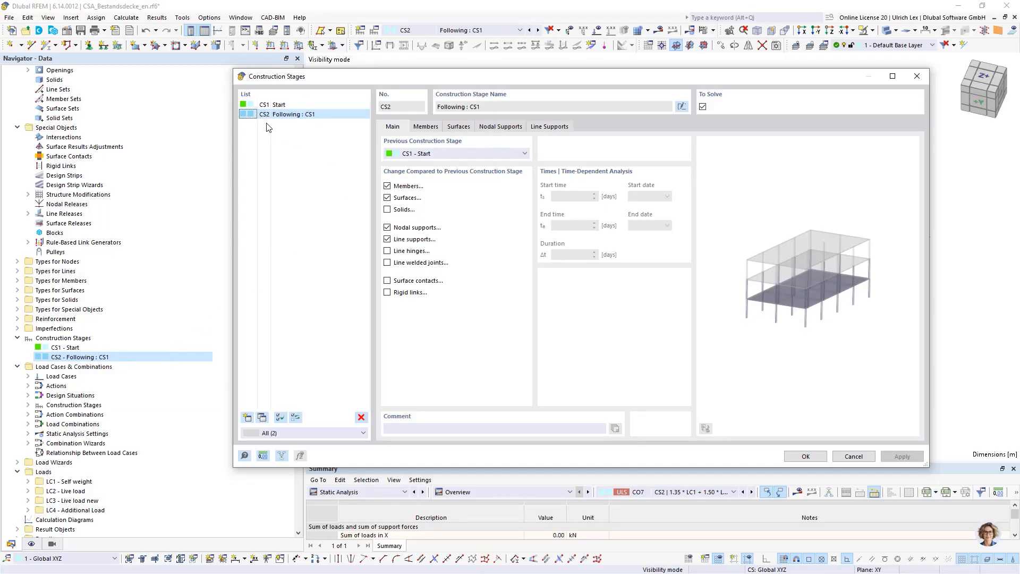
click(425, 127)
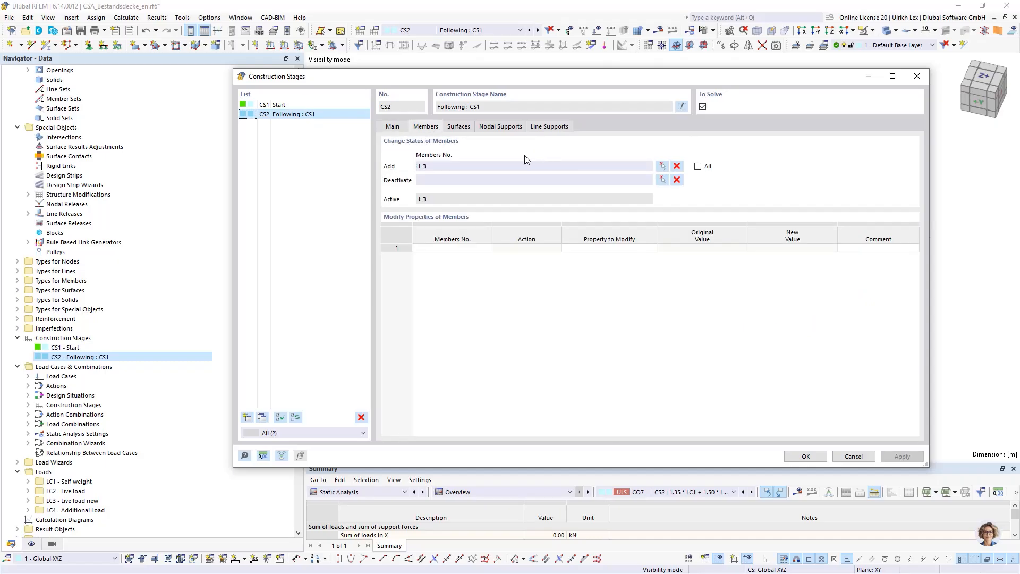
click(661, 165)
scroll(594, 350, up, 5)
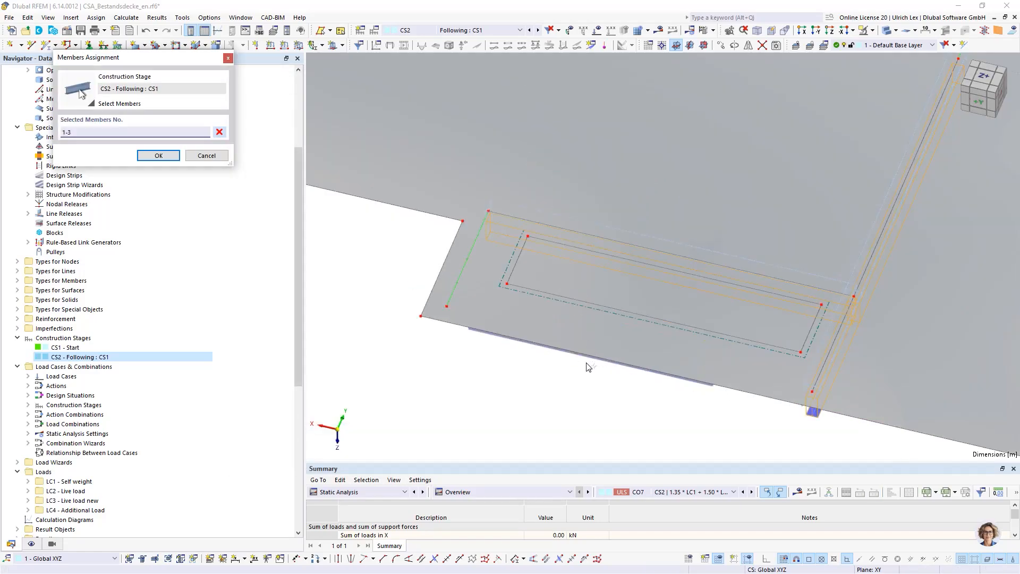
click(886, 32)
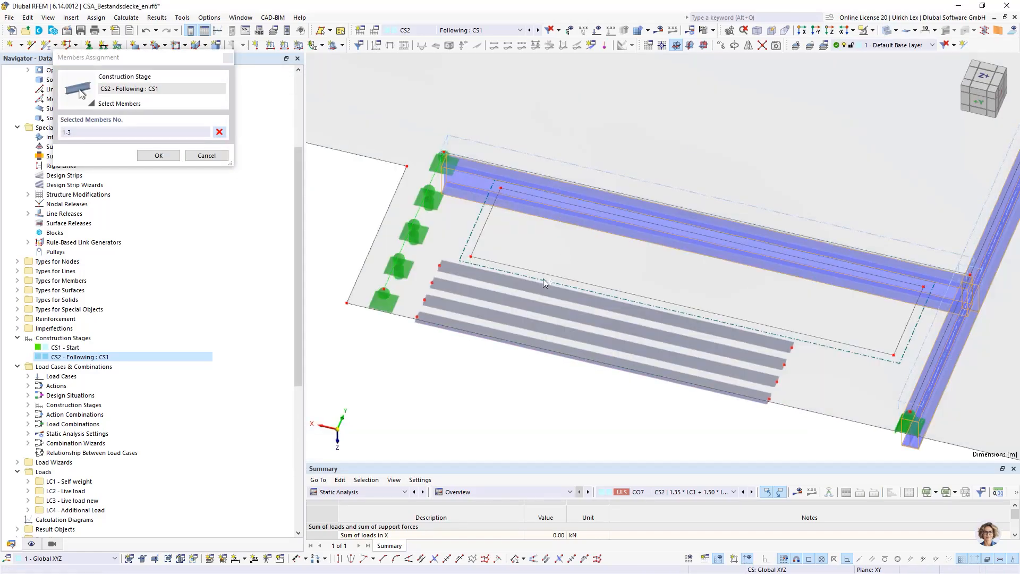
click(548, 319)
click(572, 299)
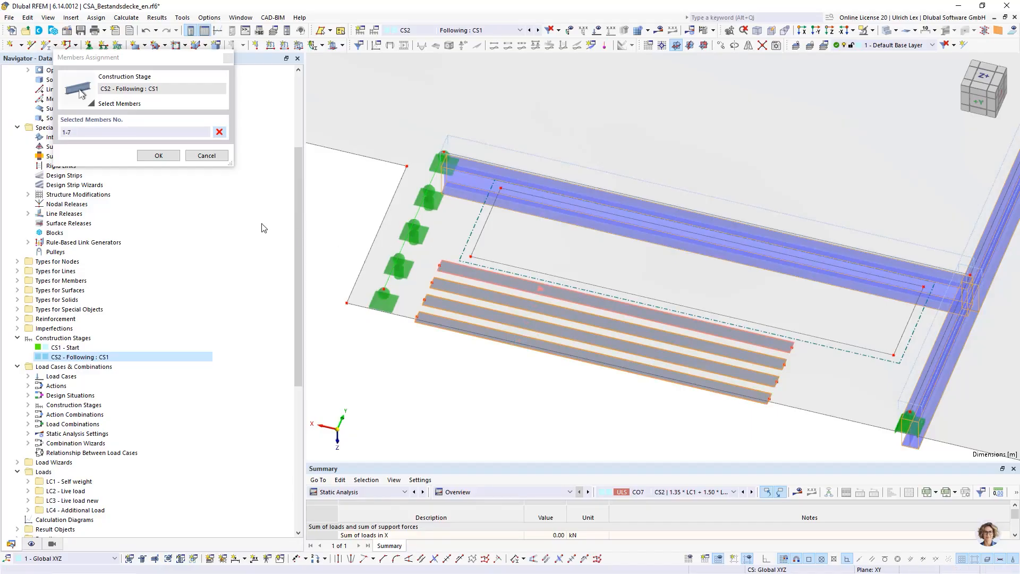
click(161, 157)
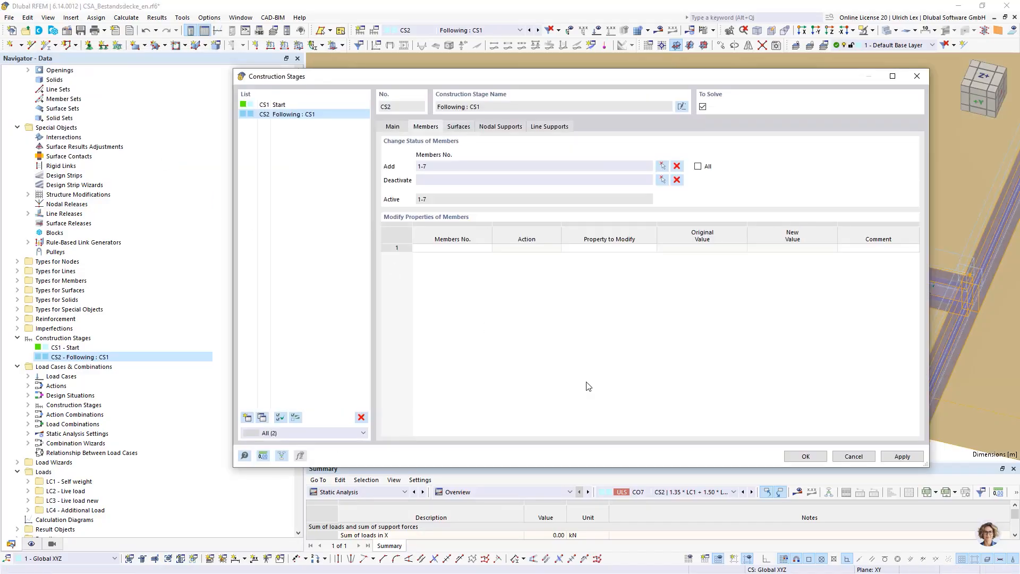
click(802, 456)
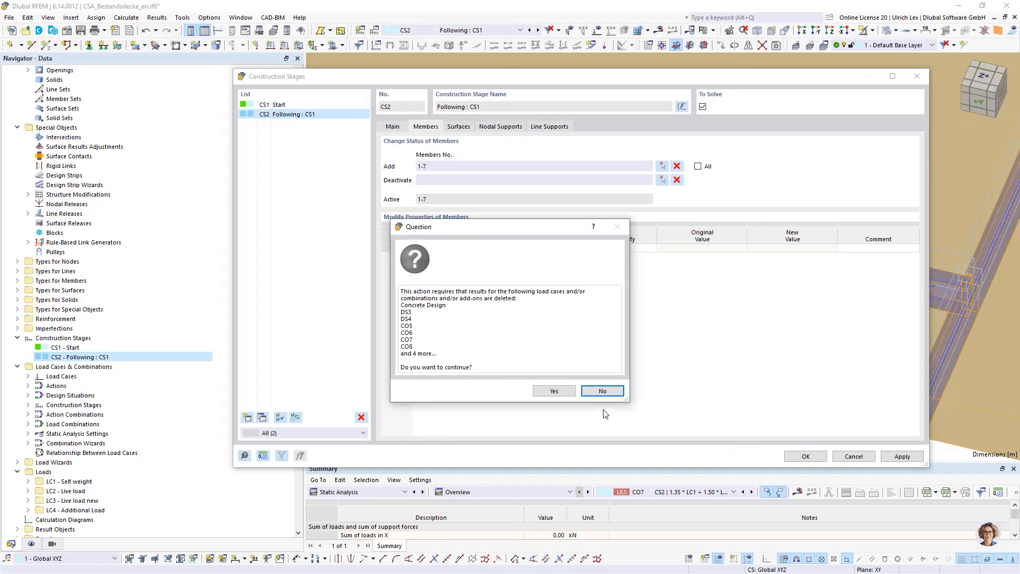
click(571, 393)
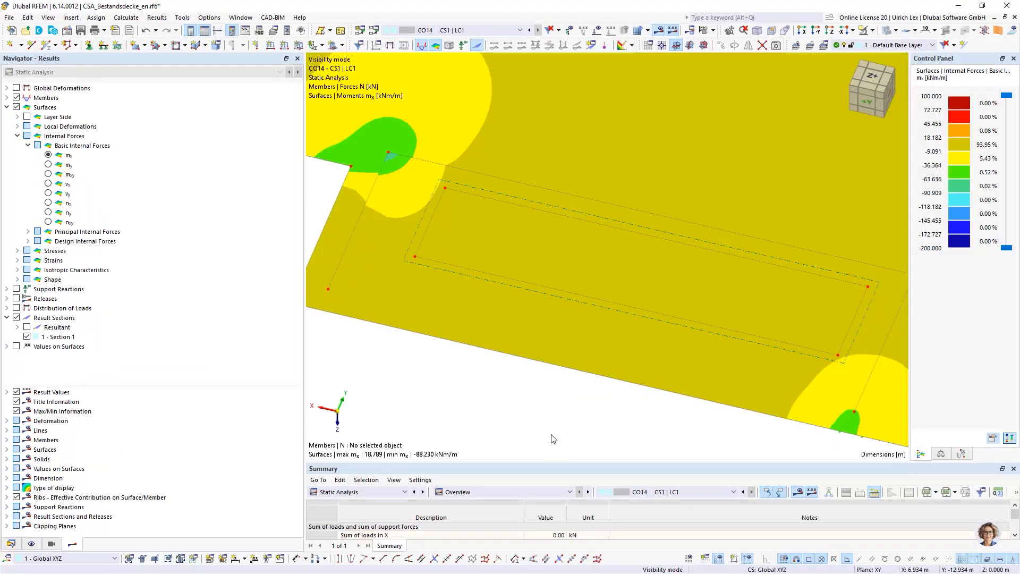
Step: Run the Concrete Design calculation again with the lamellas active in construction stage CS2
scroll(457, 298, down, 3)
scroll(552, 288, down, 3)
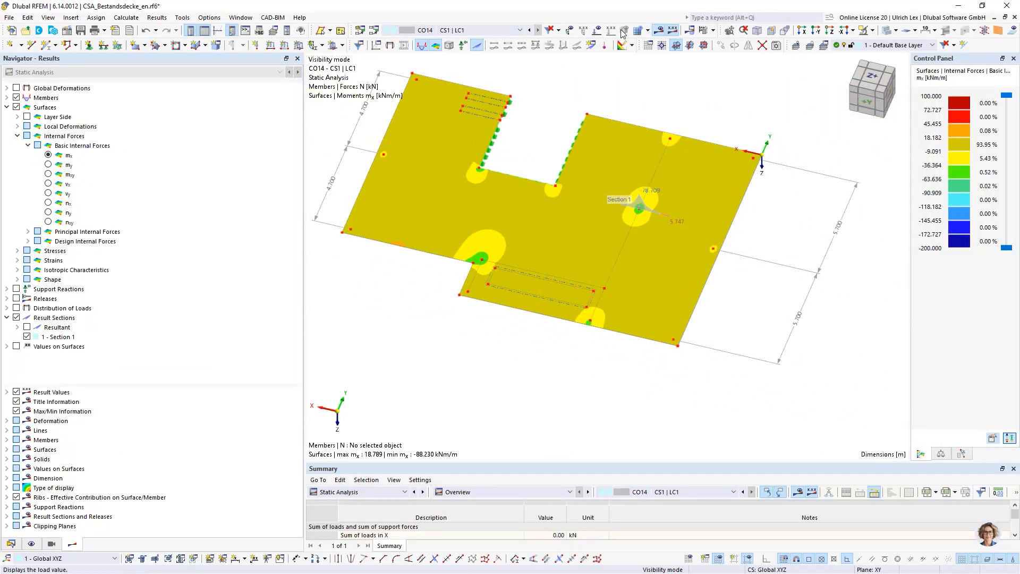
click(713, 30)
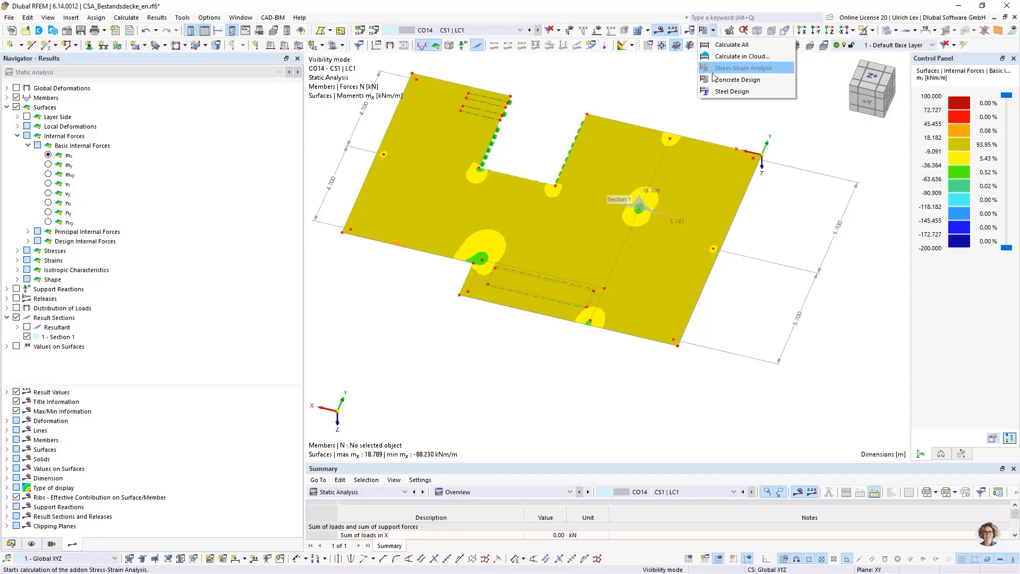
click(739, 80)
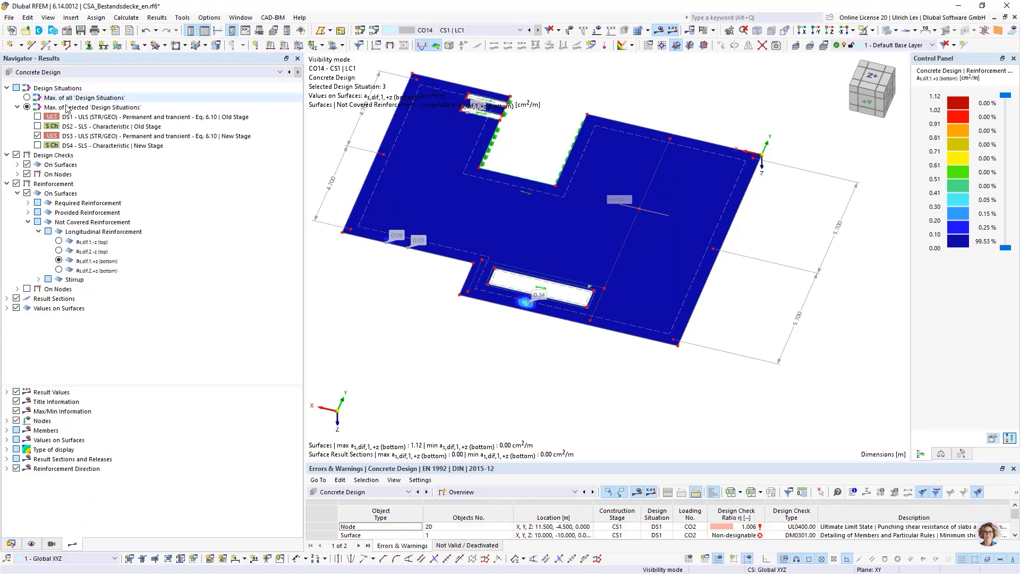
Step: Examine the slab's not covered bottom longitudinal reinforcement in direction 1 around the narrow rectangular opening near the slab edge
ctrl+middle_drag(504, 372, 578, 335)
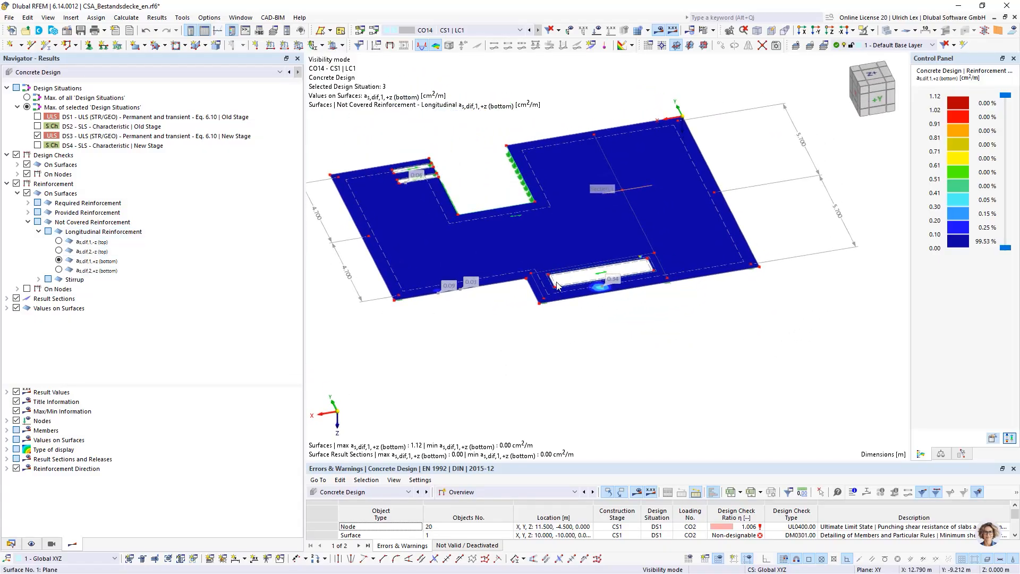
scroll(765, 305, up, 3)
scroll(765, 304, down, 3)
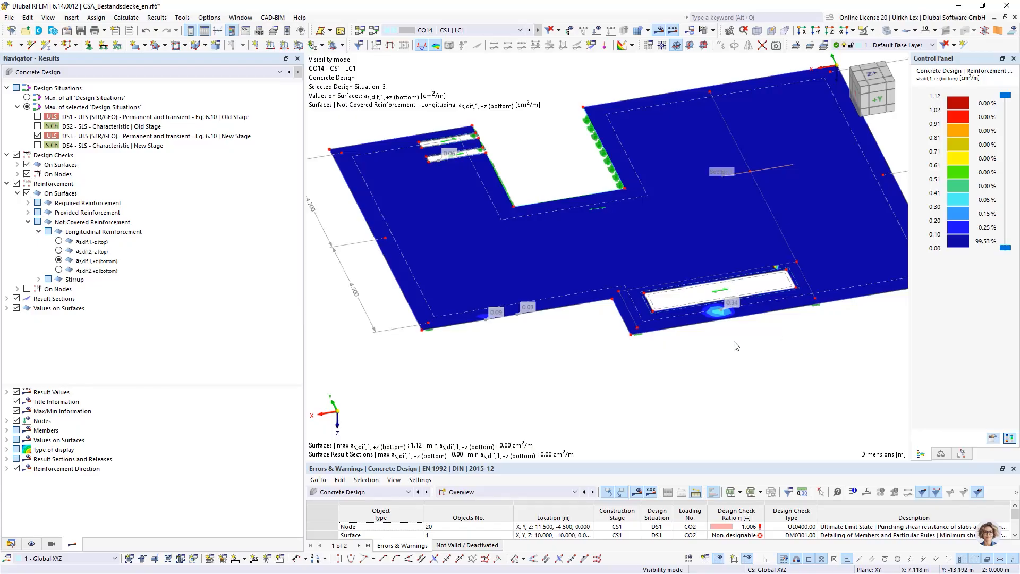
scroll(740, 316, up, 3)
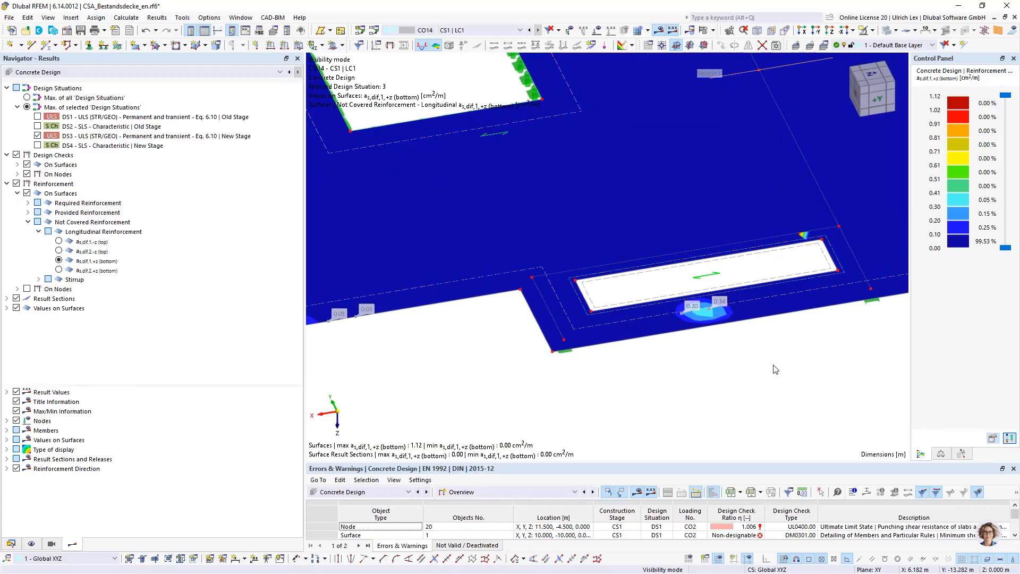
scroll(762, 375, down, 2)
ctrl+middle_drag(758, 374, 743, 372)
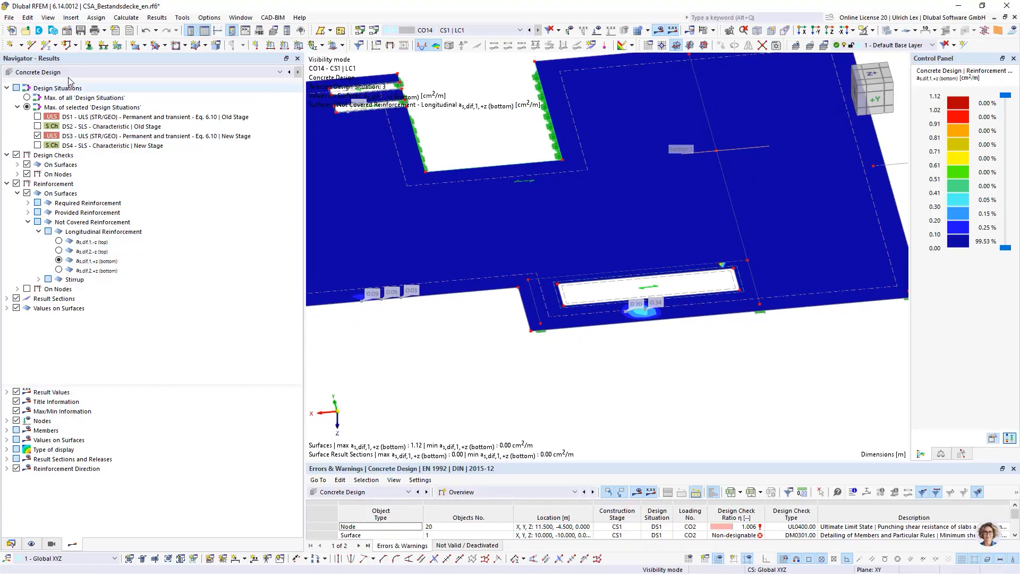
Step: Display the static analysis axial forces N of the members for load combination CO7
click(74, 73)
click(34, 81)
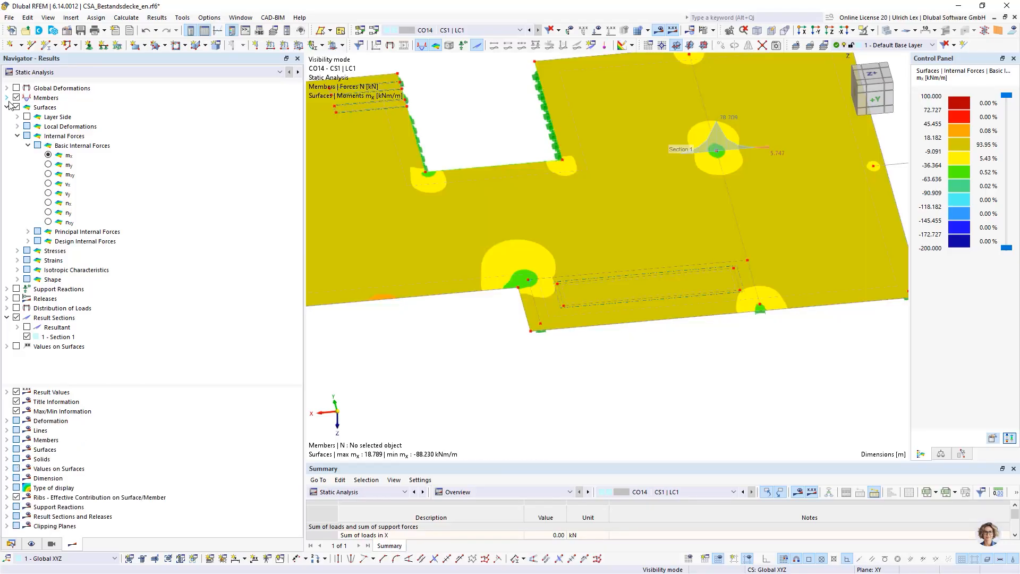
click(7, 106)
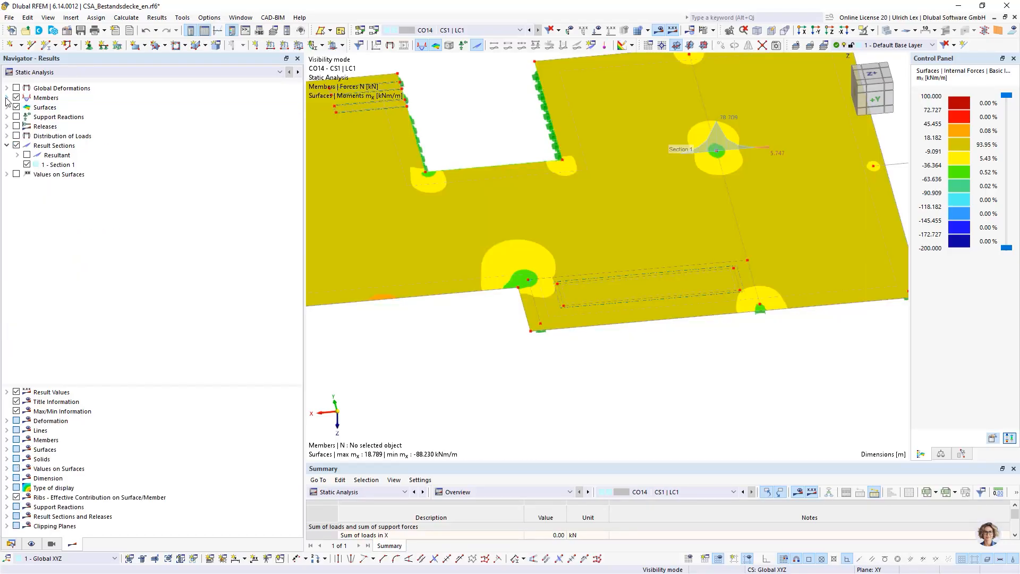
click(7, 97)
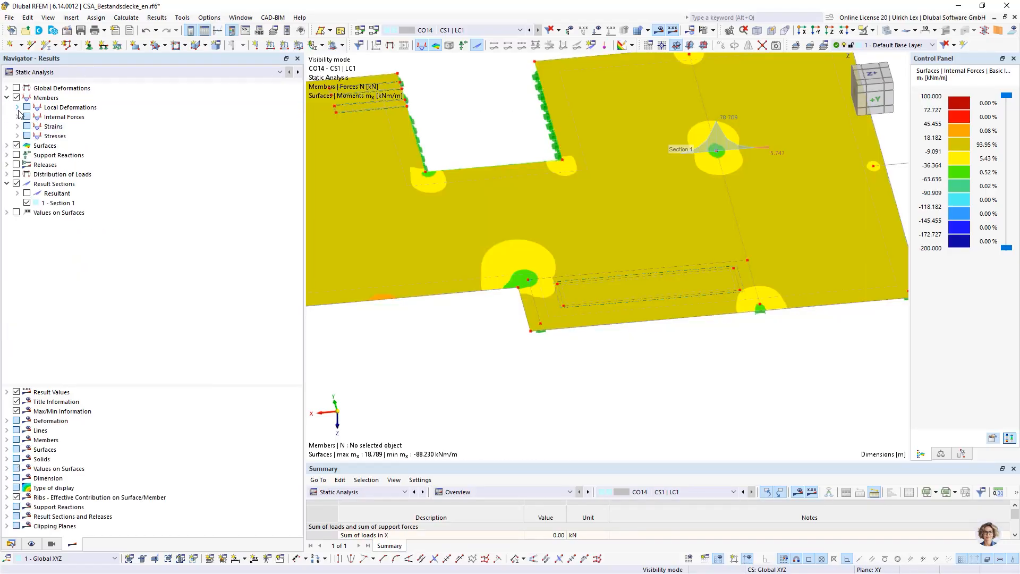
click(18, 116)
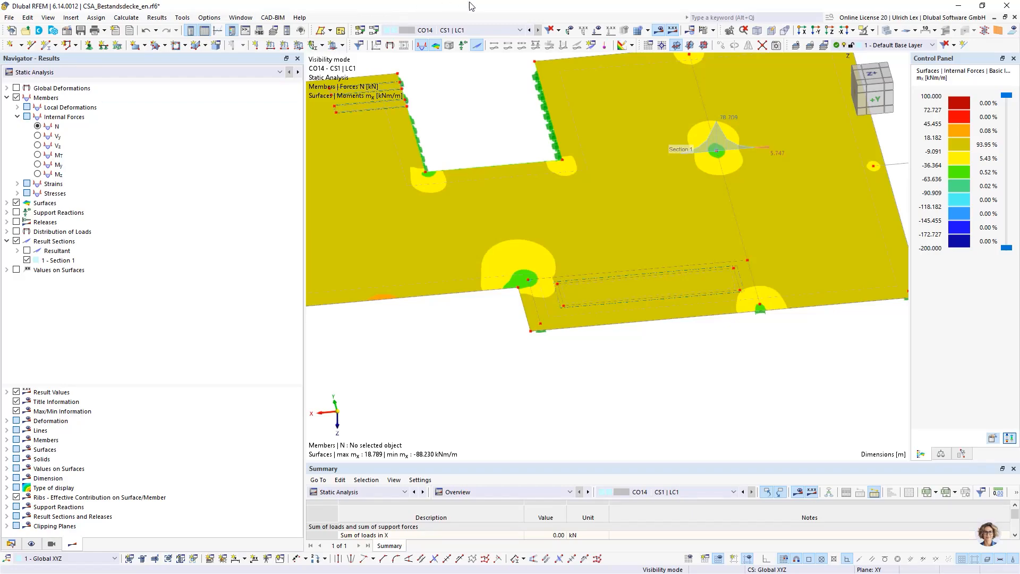
click(519, 30)
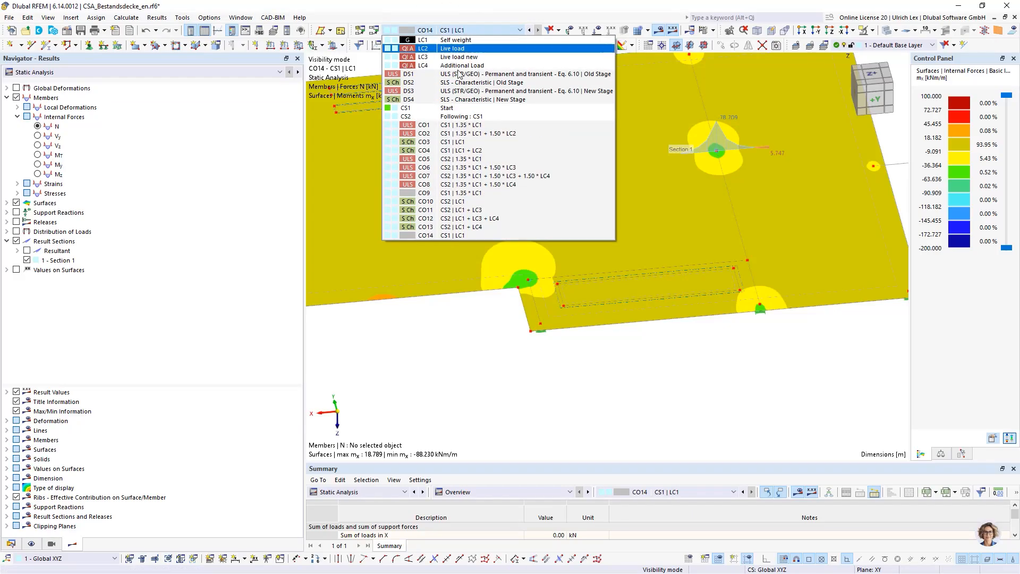
click(537, 176)
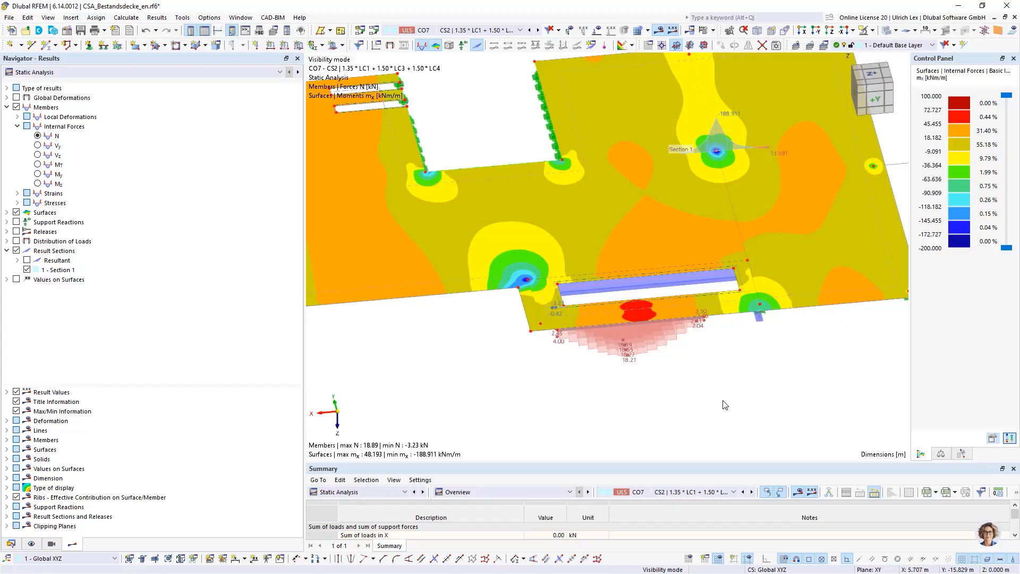
Step: Inspect the axial force diagrams along the lamella rebar members at the slab edge from close up
ctrl+middle_drag(760, 400, 662, 378)
scroll(386, 227, up, 1)
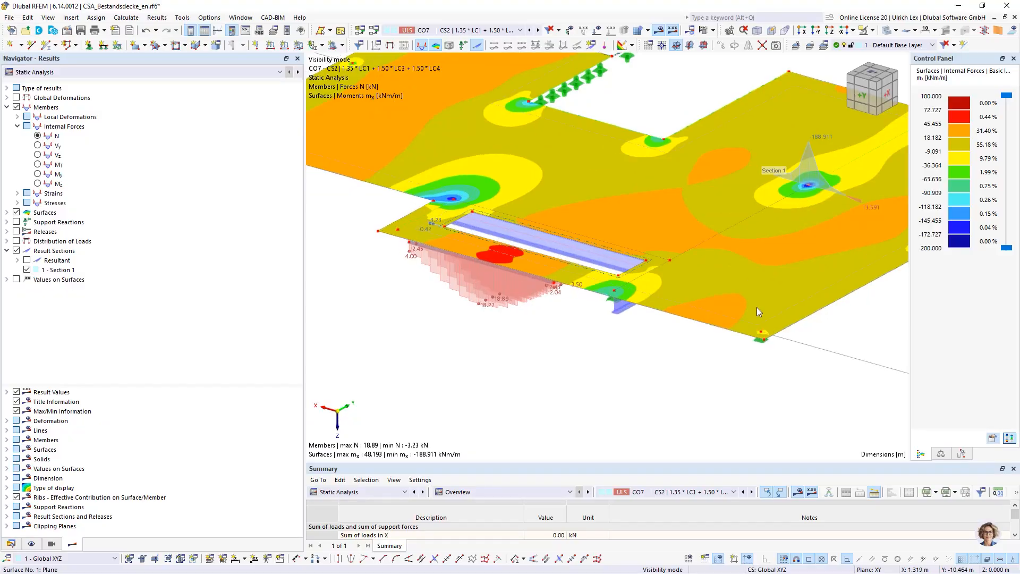
scroll(756, 307, down, 1)
scroll(467, 222, up, 3)
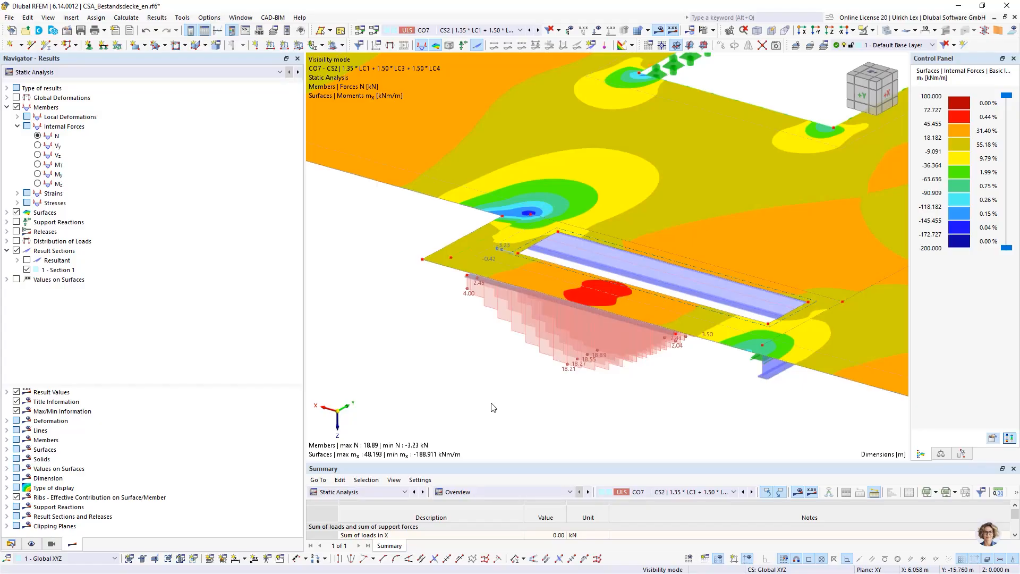
scroll(529, 299, up, 3)
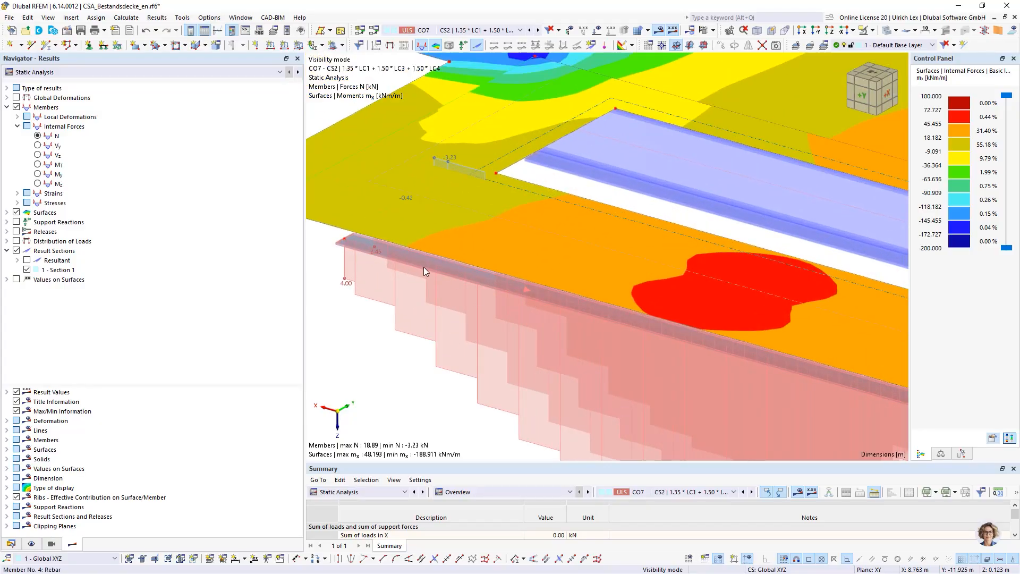
mouse_move(422, 267)
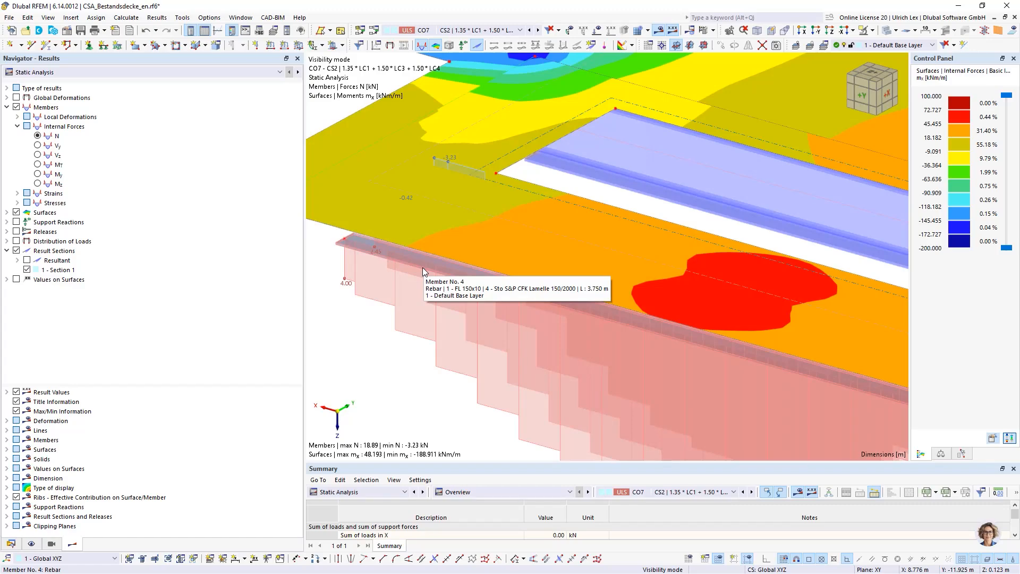
scroll(380, 344, down, 2)
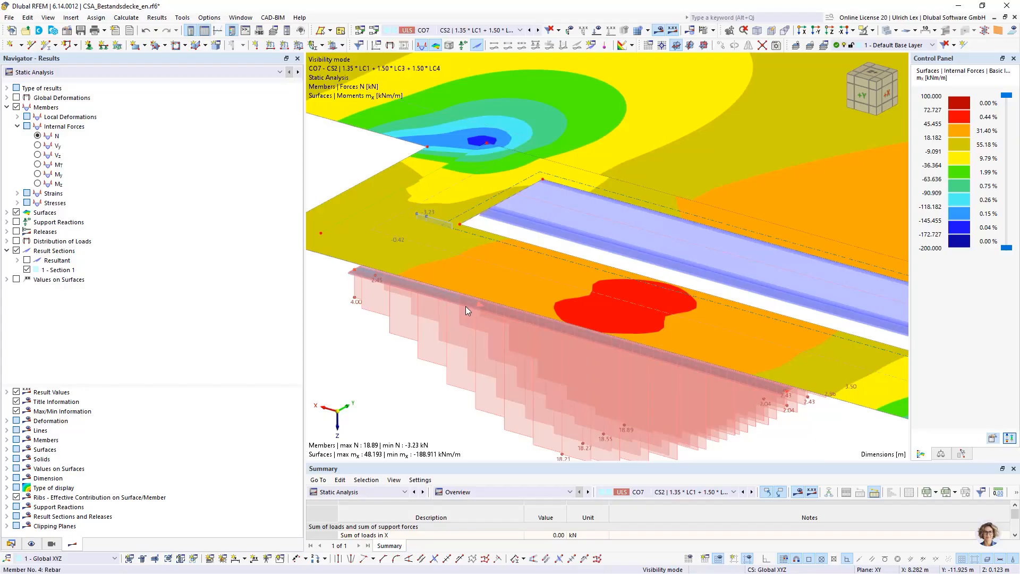
Step: Assign the stress-strain analysis configuration 1 - Default to the rebar member along the slab's outer edge
mouse_move(459, 303)
double_click(395, 337)
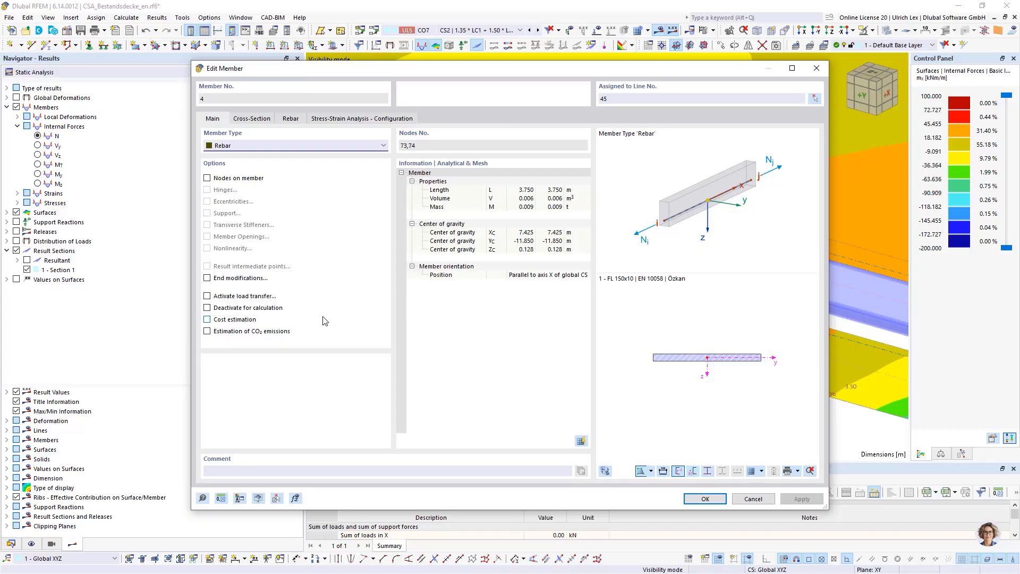
click(364, 118)
click(263, 160)
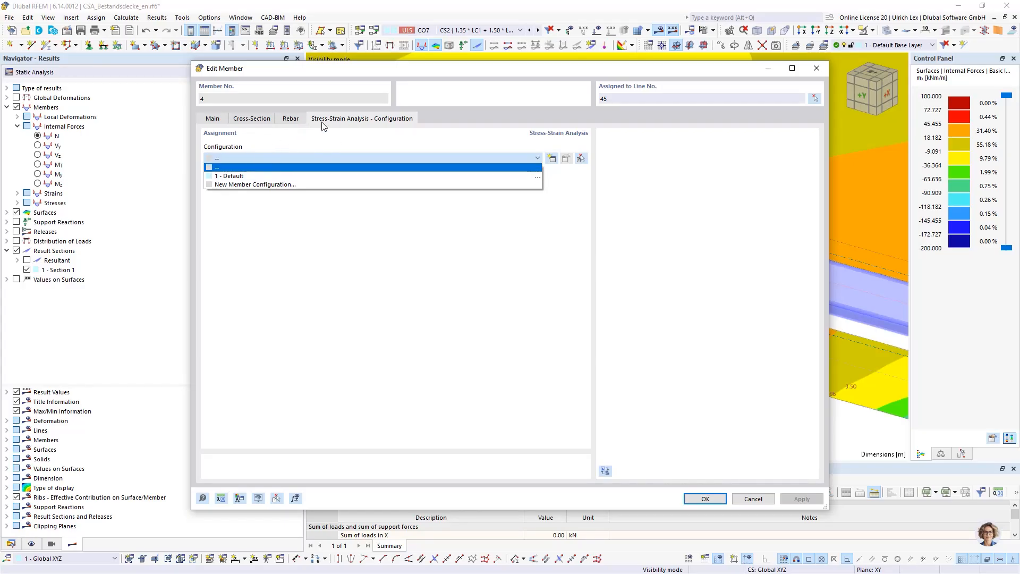
click(287, 177)
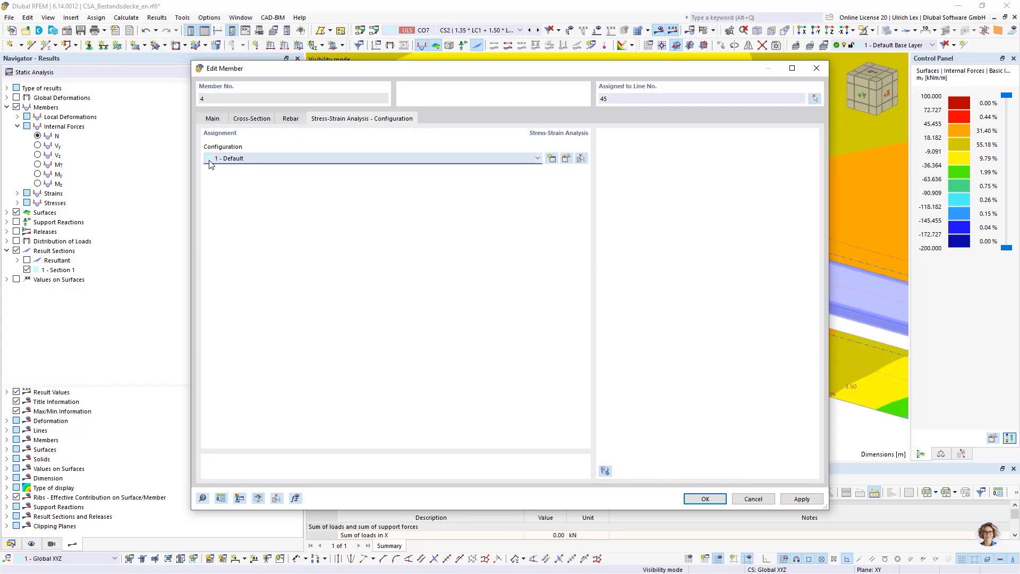
Step: Review the stresses to calculate in the Default member configuration and accept the member's configuration assignment
click(566, 158)
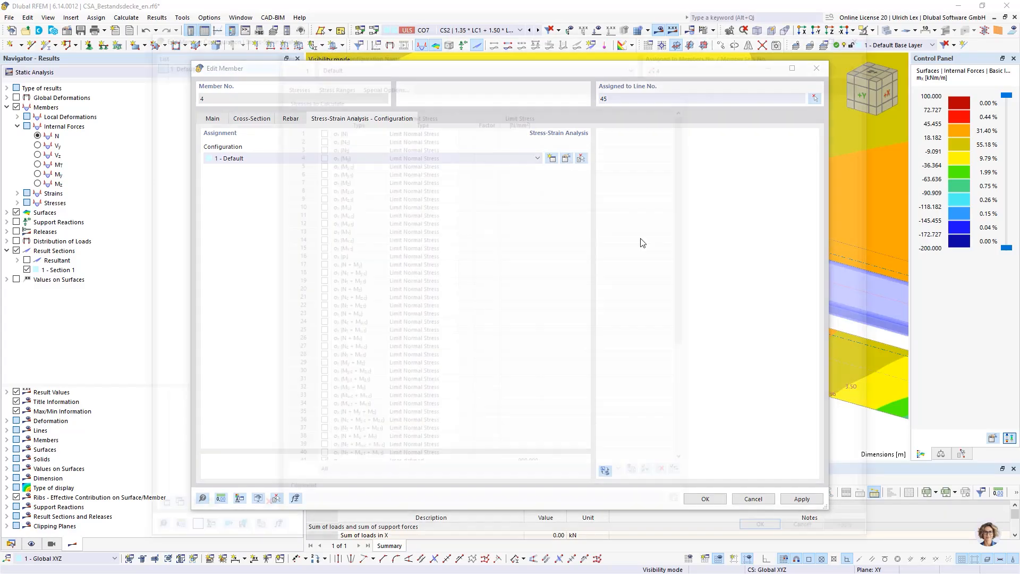
scroll(481, 311, down, 6)
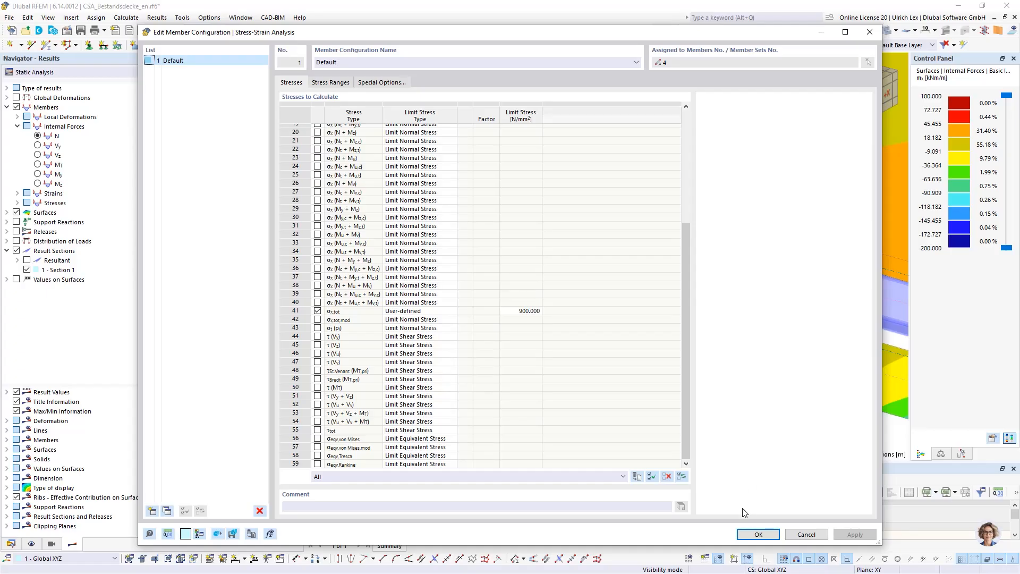
click(756, 534)
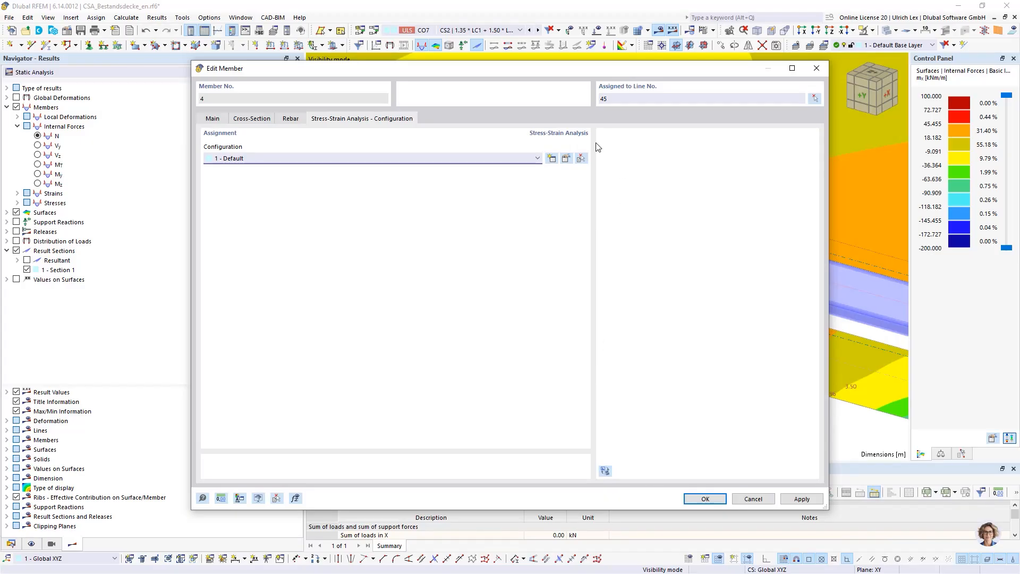
drag(574, 71, 584, 93)
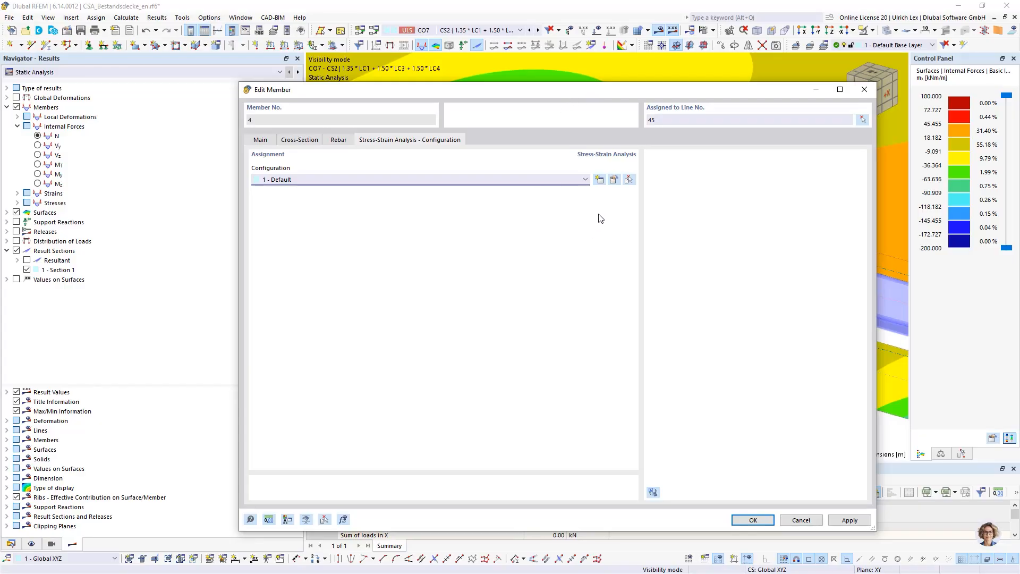
click(754, 520)
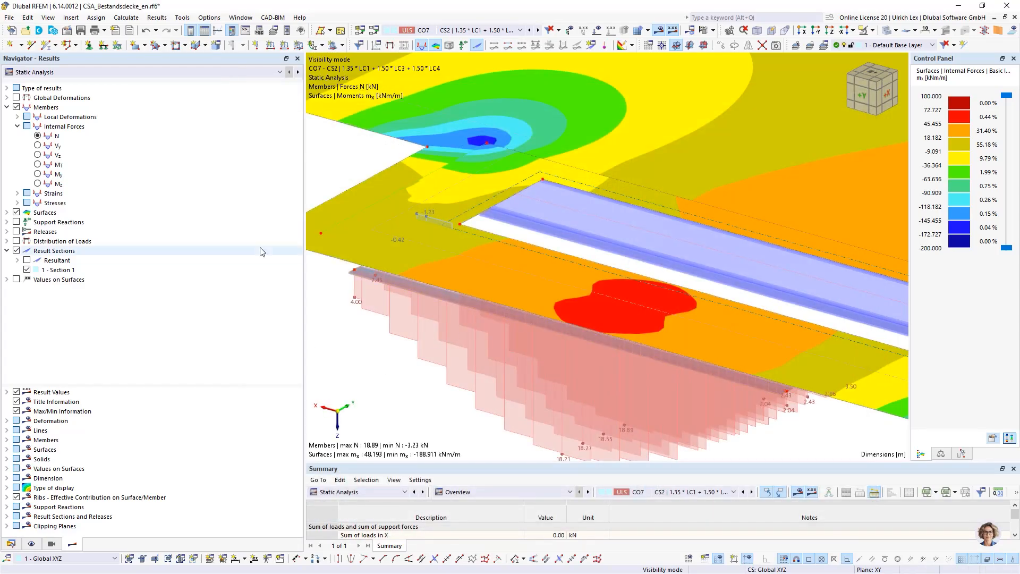
Step: Run the Steel Design calculation
drag(305, 275, 209, 282)
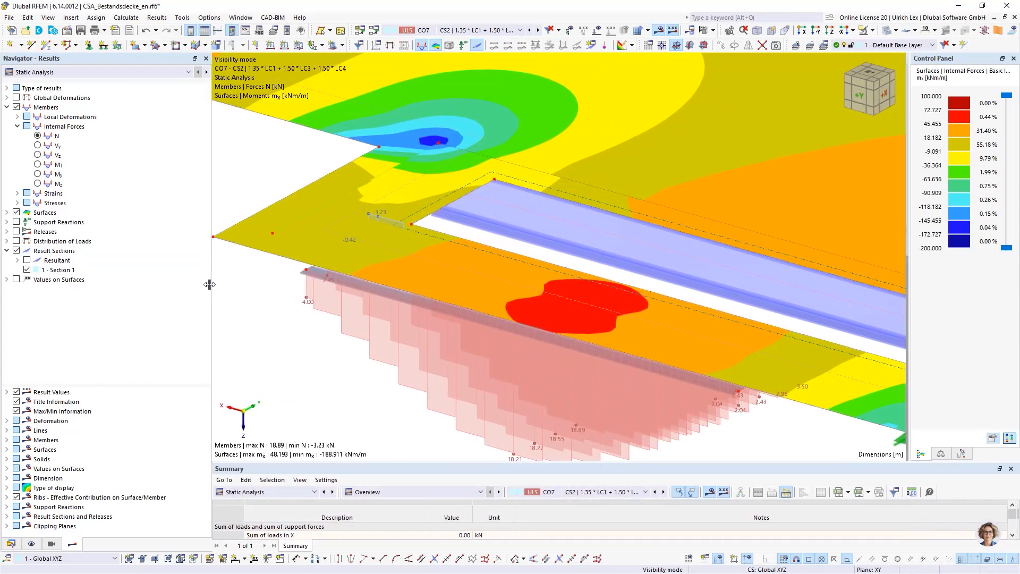
click(521, 30)
click(521, 30)
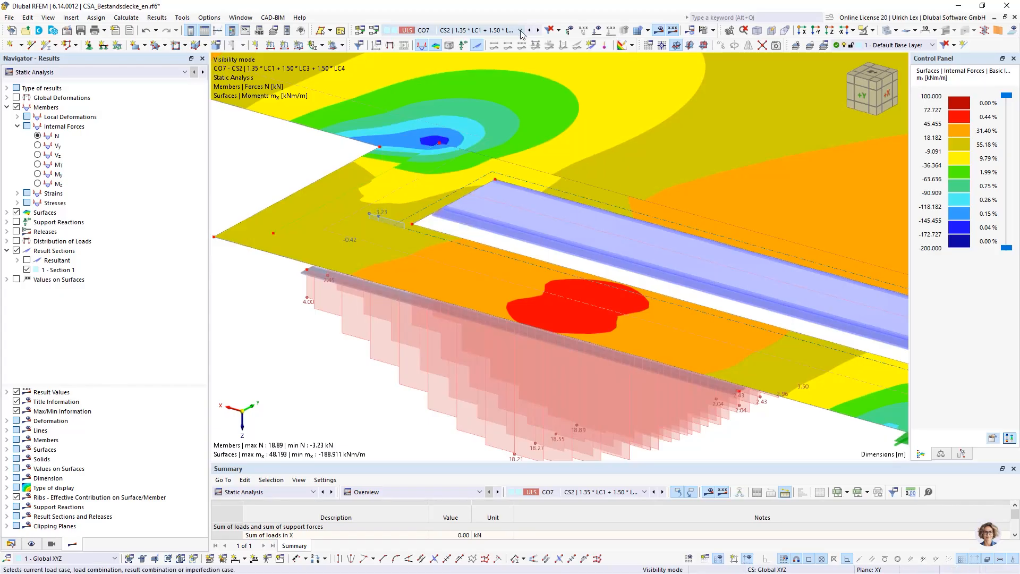
click(713, 31)
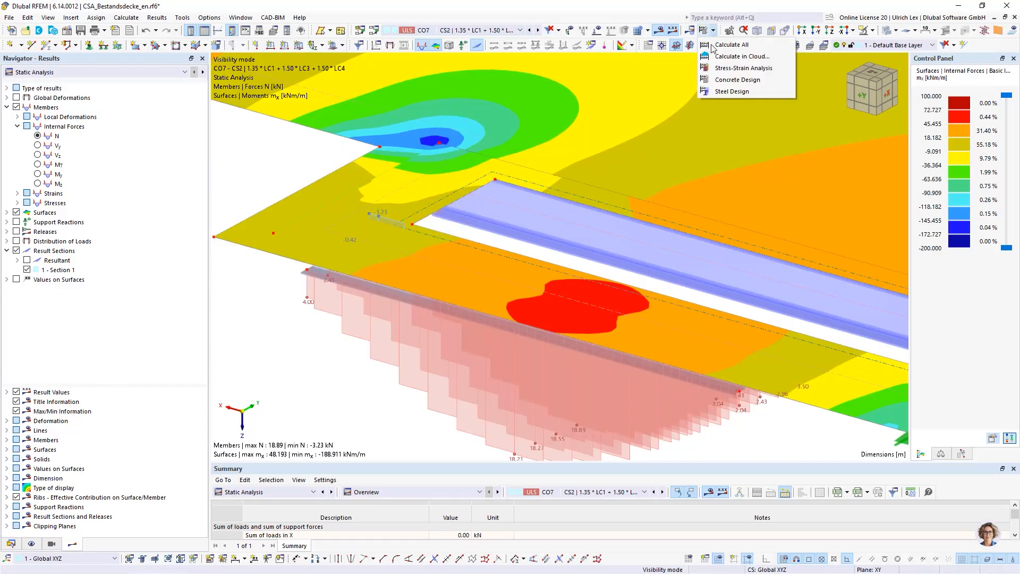
click(748, 91)
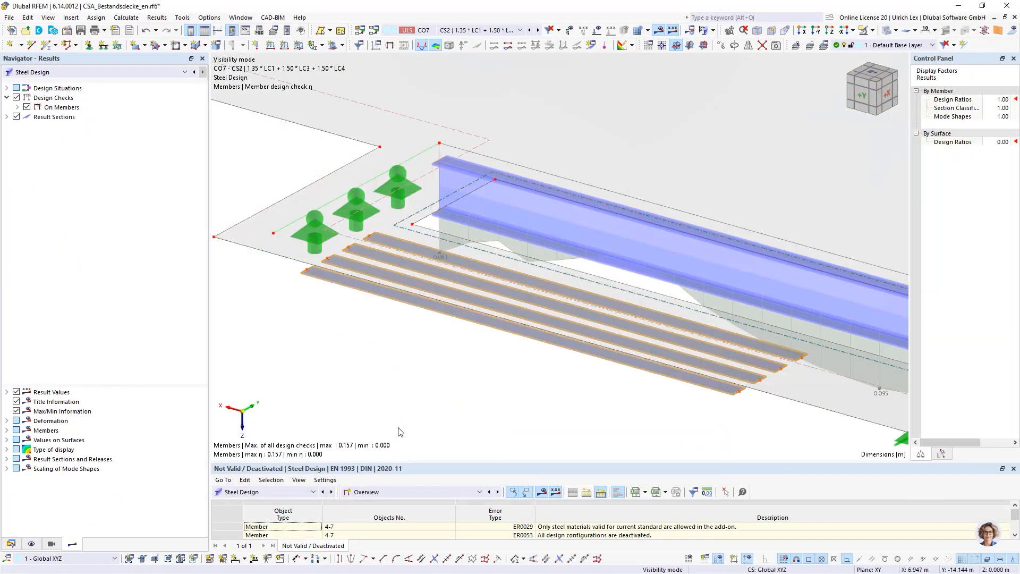
Step: Display the Steel Design table of design ratios on members by construction stage
scroll(443, 231, down, 3)
drag(408, 462, 319, 279)
click(393, 306)
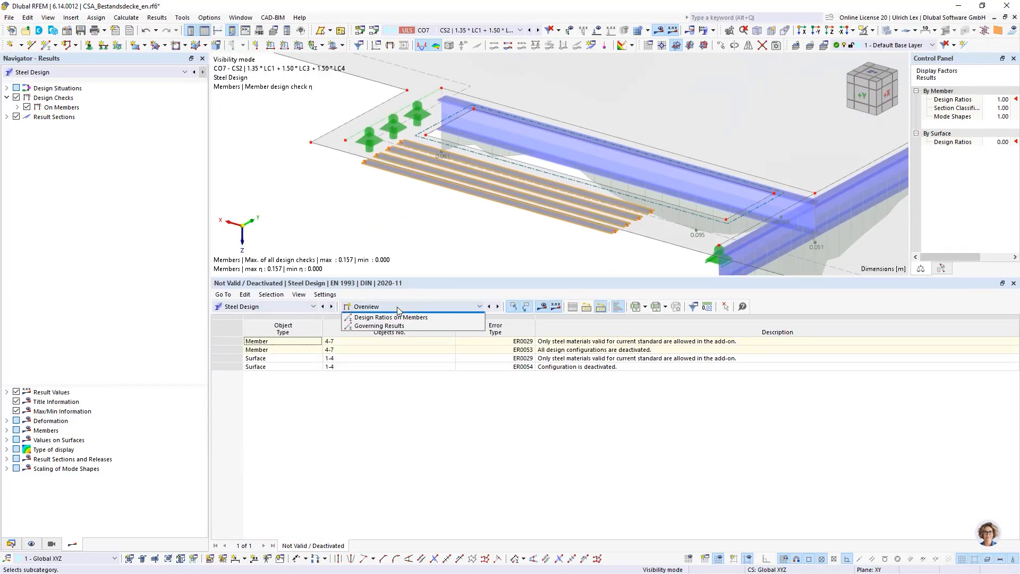
click(380, 333)
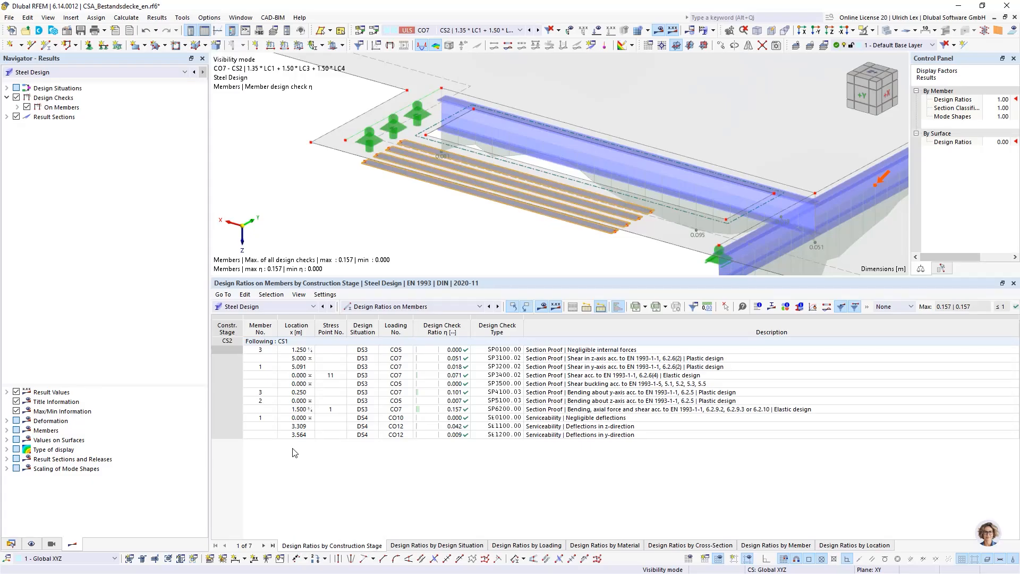
click(226, 342)
Step: Display the Concrete Design table of required reinforcement on surfaces and compare construction stages CS1 and CS2
click(295, 307)
click(295, 391)
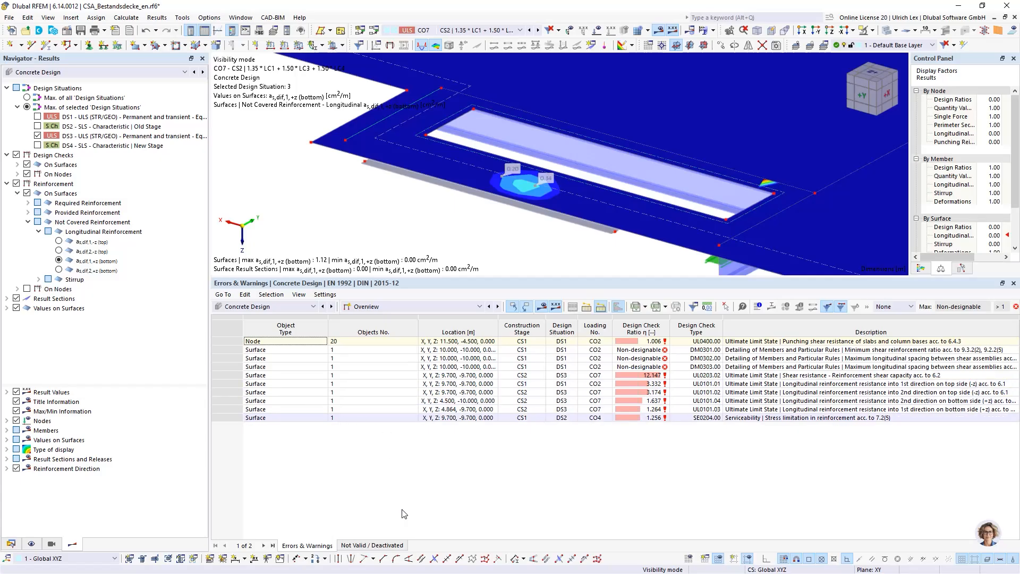
click(441, 306)
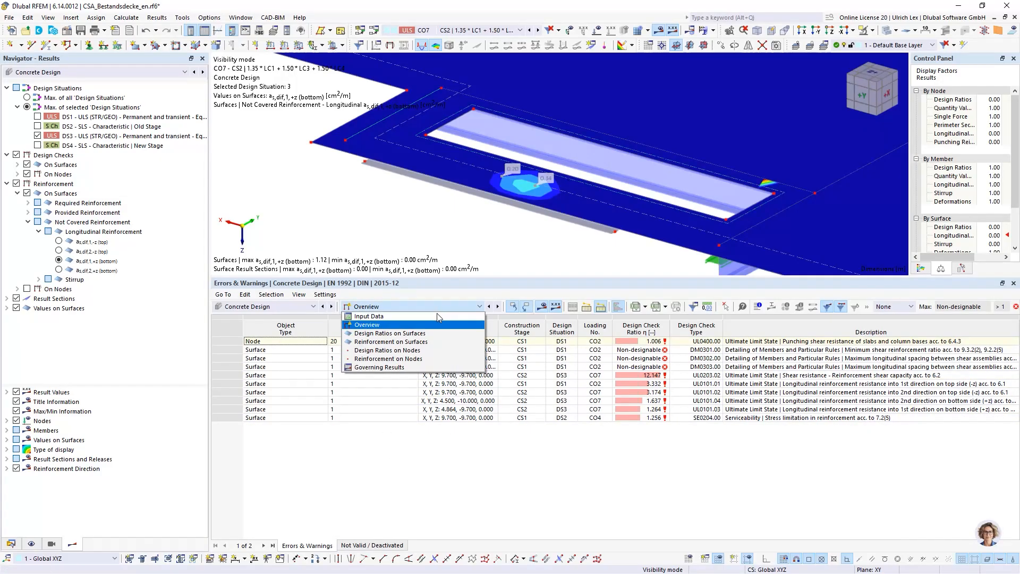
click(441, 342)
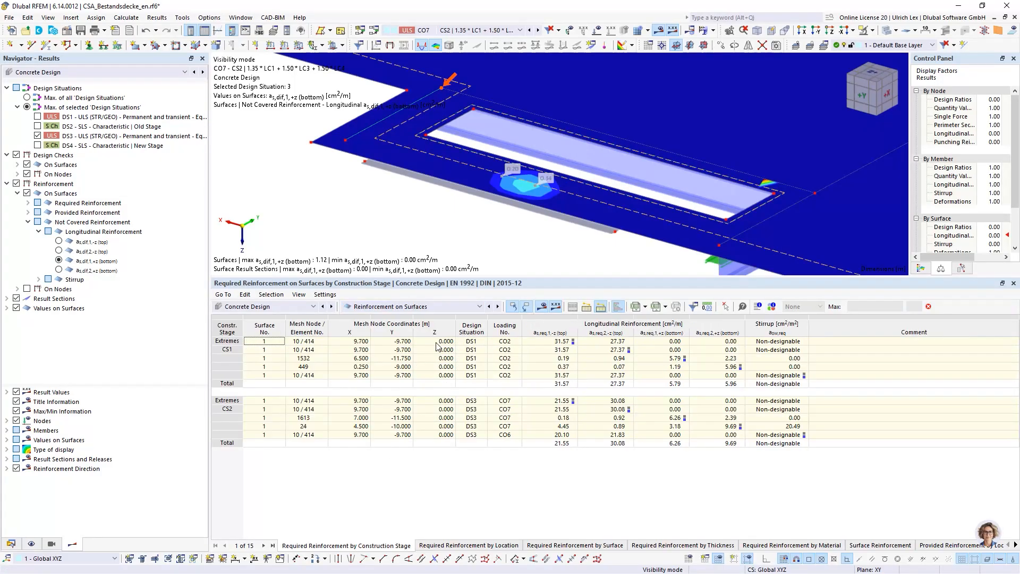
click(228, 343)
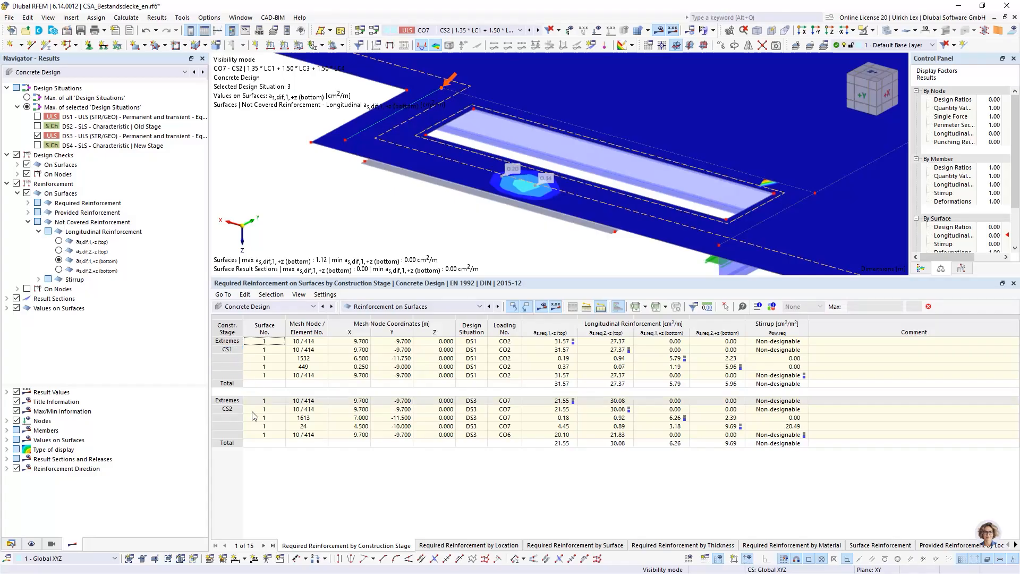
click(227, 401)
click(226, 417)
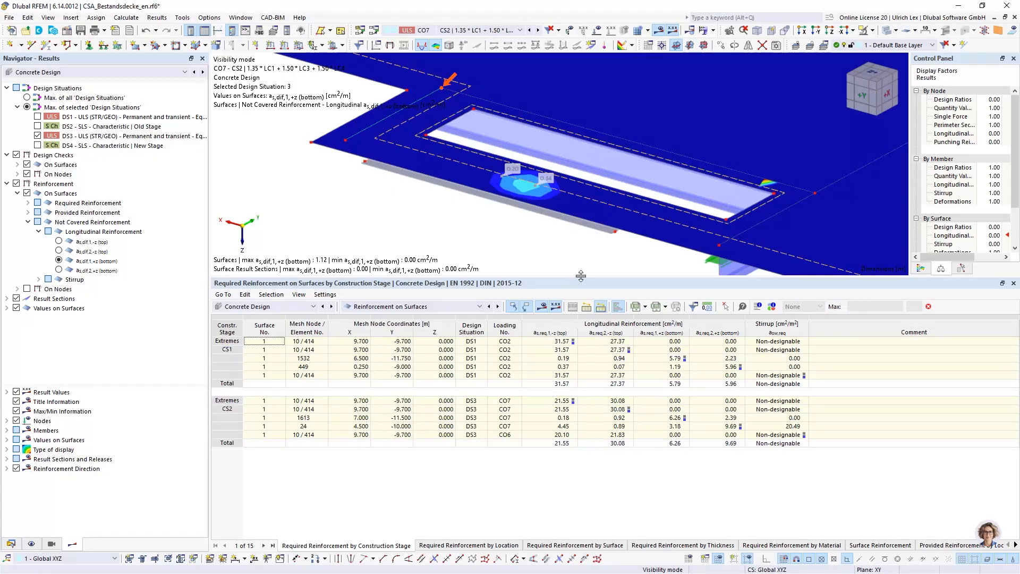
Step: Enlarge the model view, open an additional window for the current model and tile both windows horizontally
drag(585, 276, 553, 370)
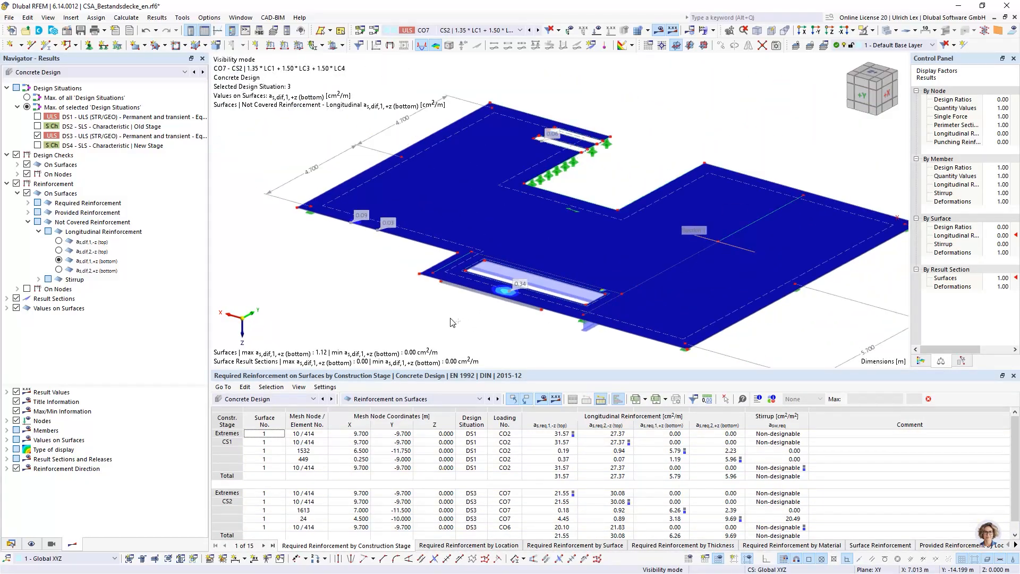
ctrl+middle_drag(414, 311, 467, 304)
scroll(740, 334, up, 2)
scroll(601, 208, down, 3)
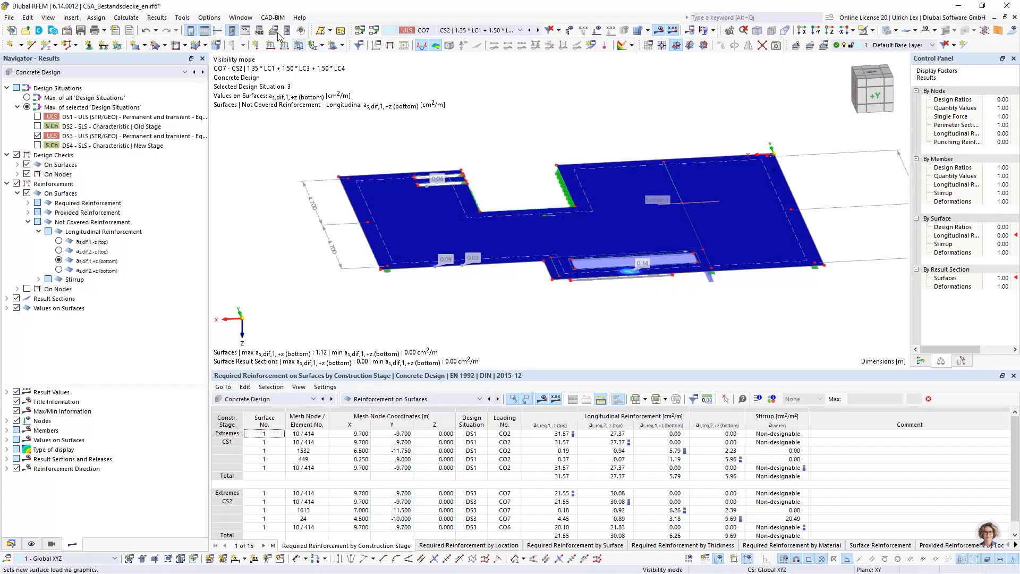
click(241, 17)
click(253, 31)
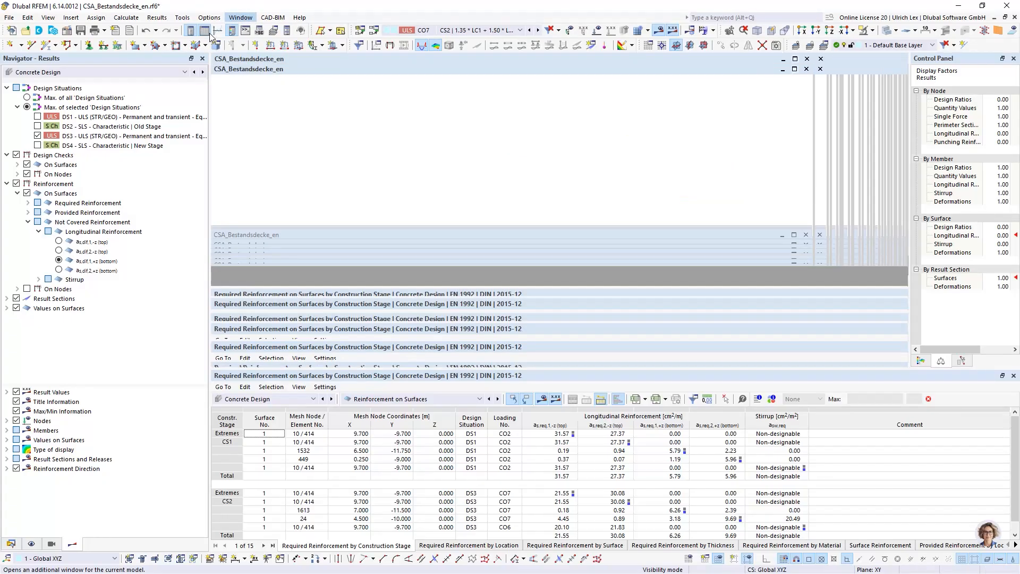
click(273, 17)
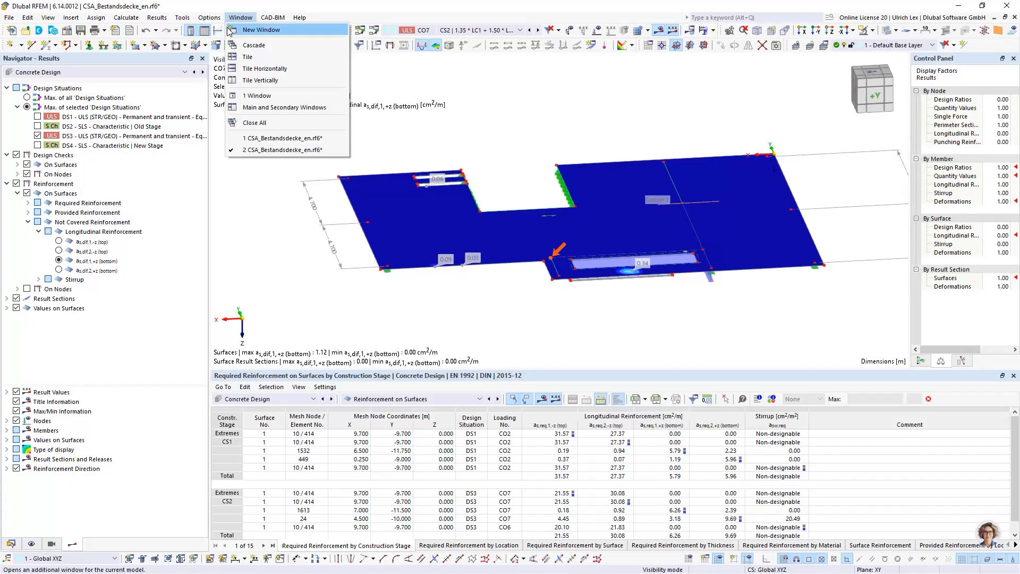
click(286, 69)
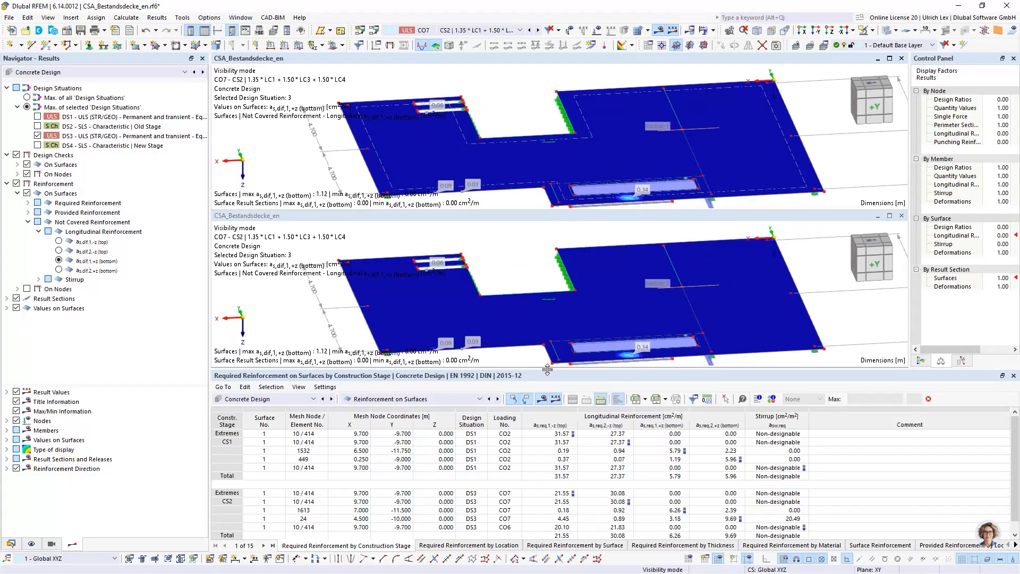
Step: Include design situation DS1 in one window's concrete results and switch that window to the Static Analysis results
scroll(524, 265, down, 2)
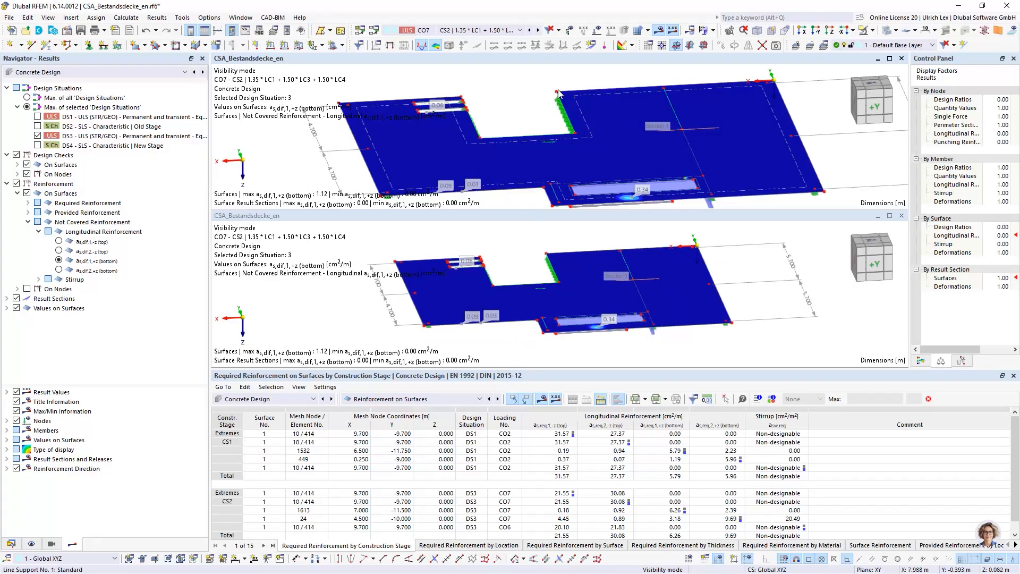
scroll(555, 88, down, 2)
scroll(555, 89, up, 1)
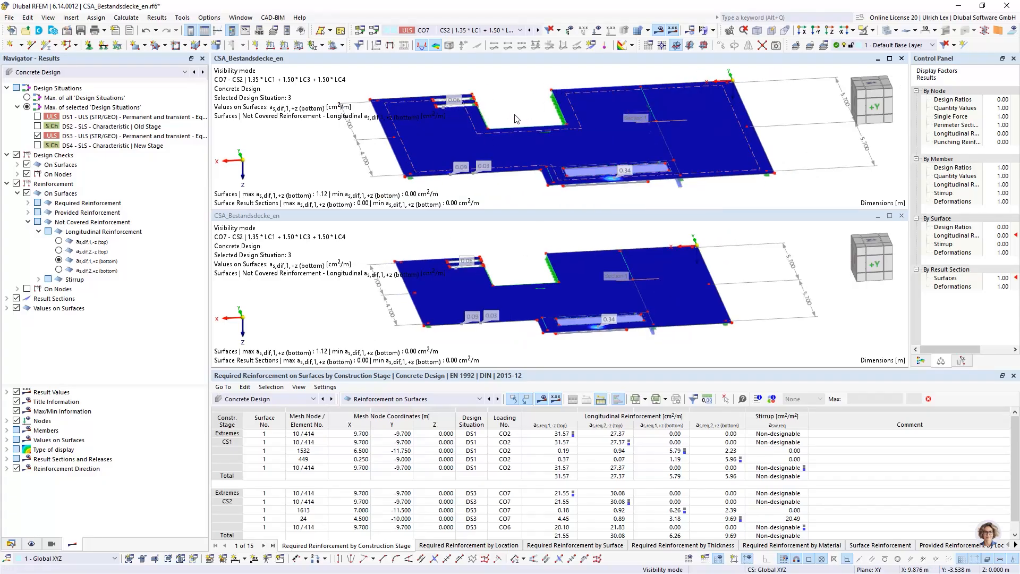
middle_drag(512, 106, 557, 100)
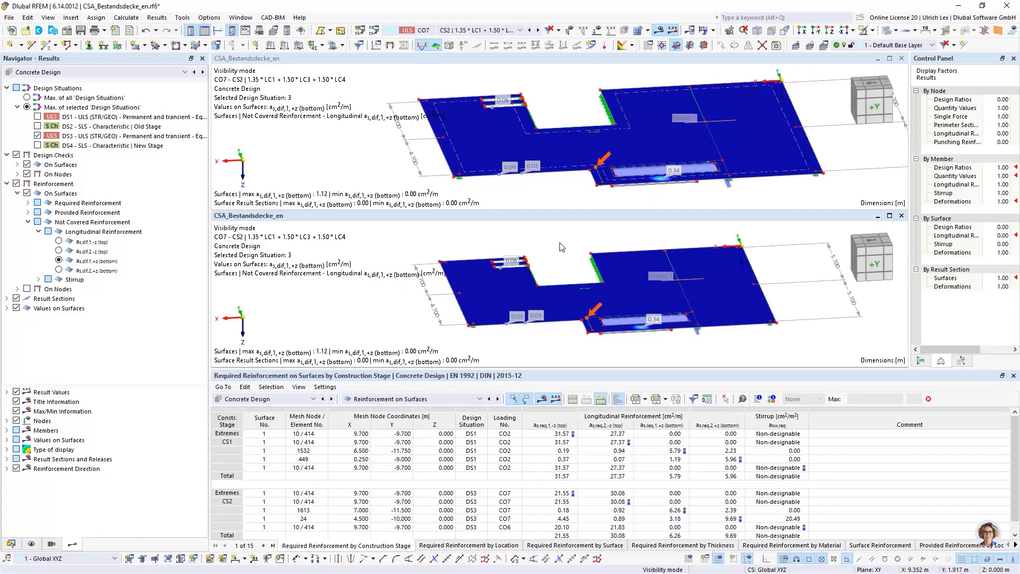
middle_drag(561, 248, 574, 252)
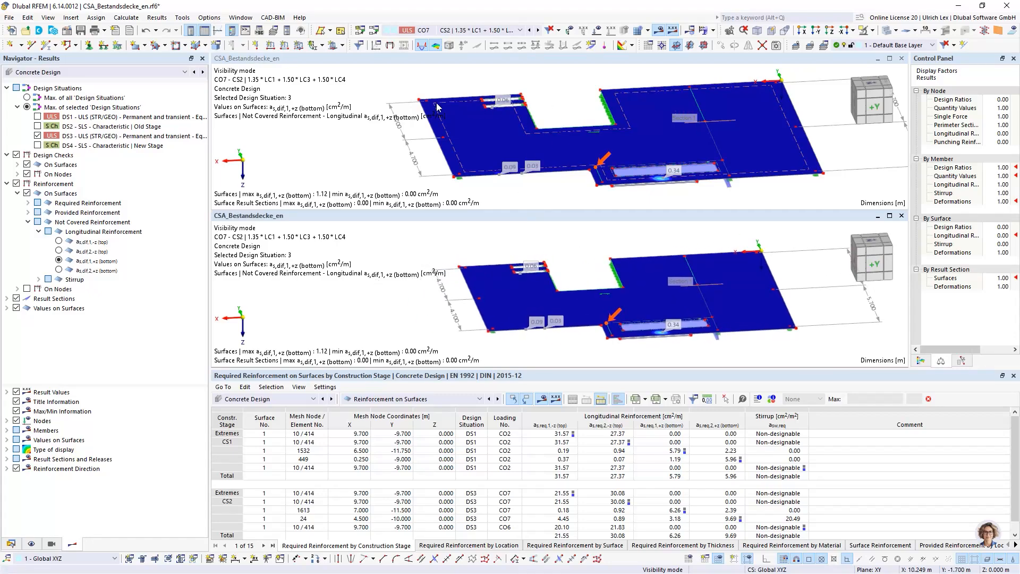
click(84, 120)
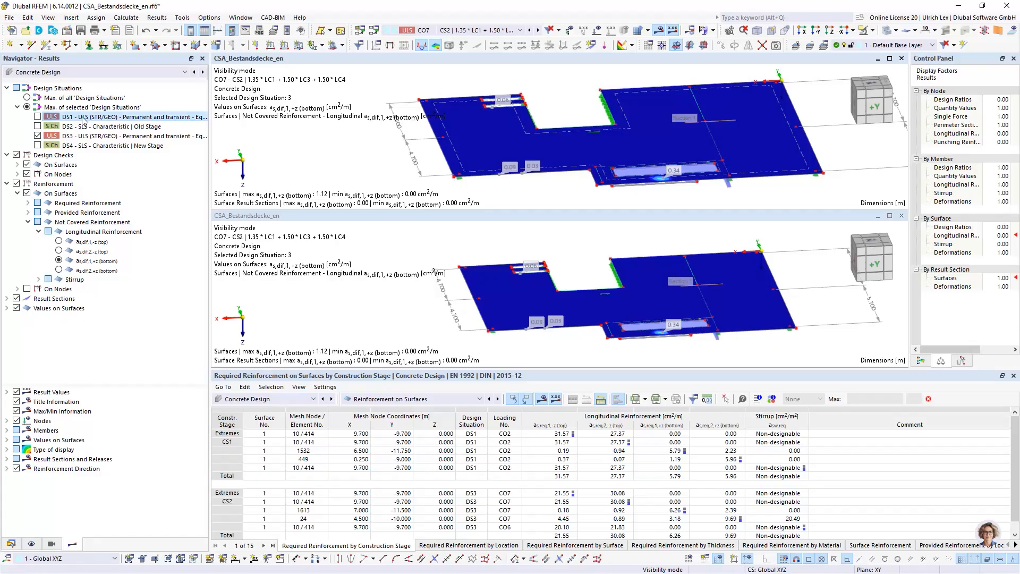
click(37, 116)
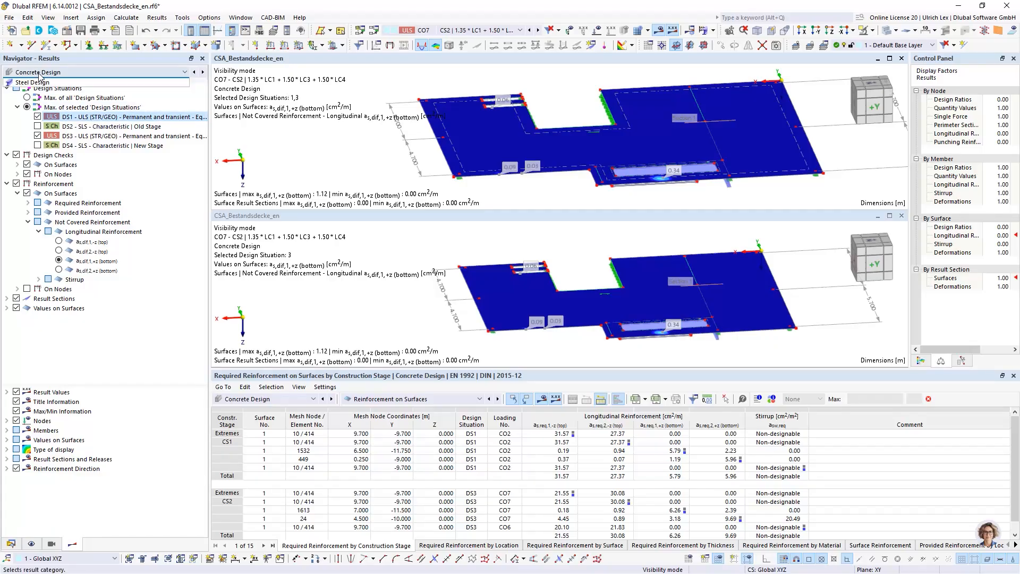
click(96, 72)
click(40, 82)
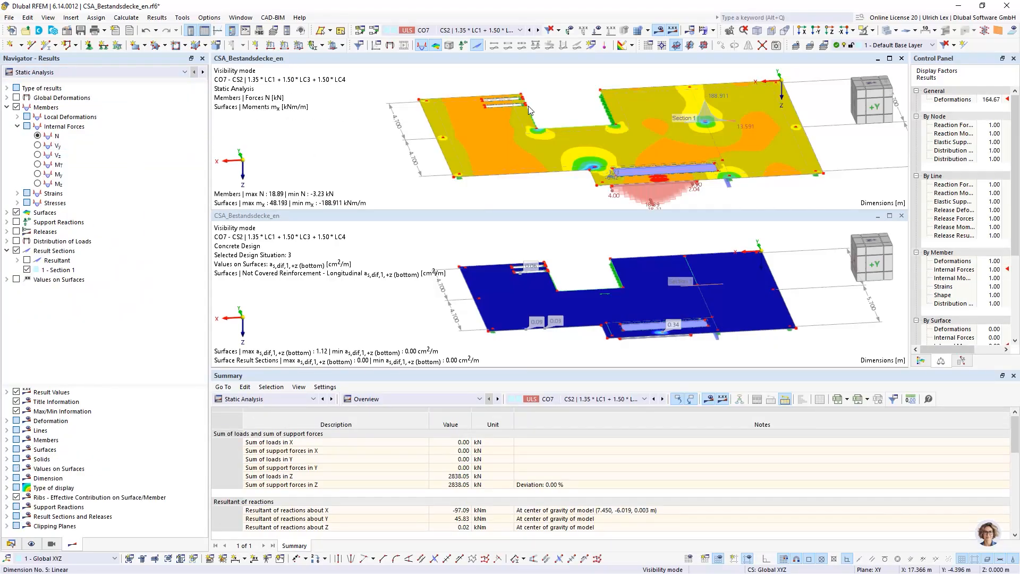
Step: Close the window with the concrete design results and maximize the one with the static analysis results
click(903, 215)
click(892, 58)
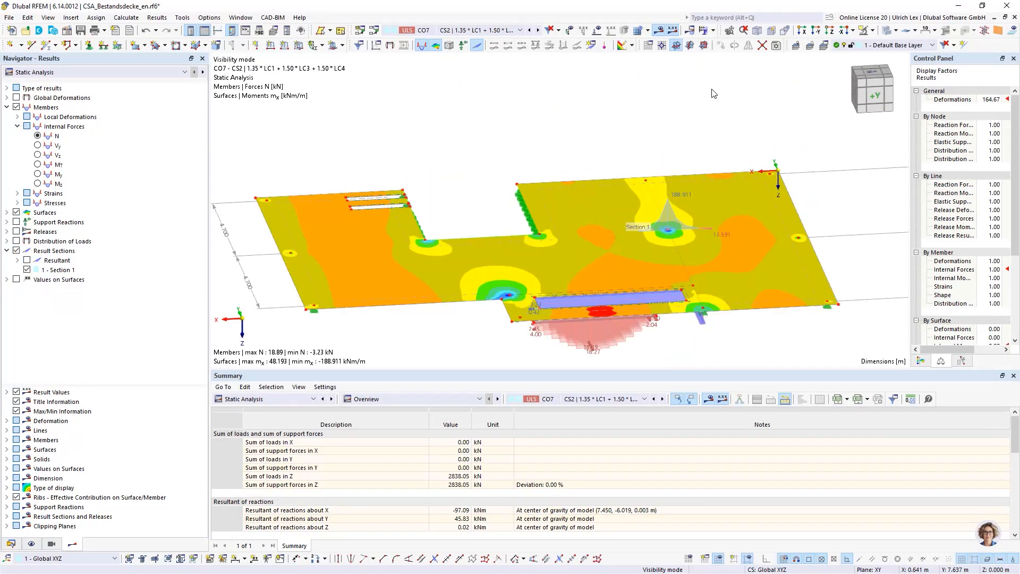
middle_drag(618, 97, 551, 88)
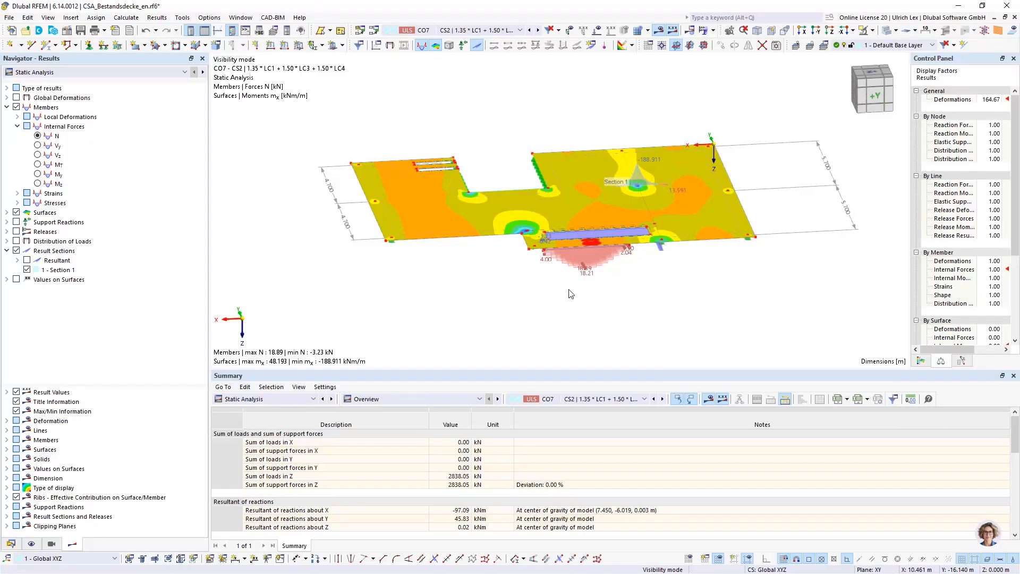
scroll(622, 276, up, 1)
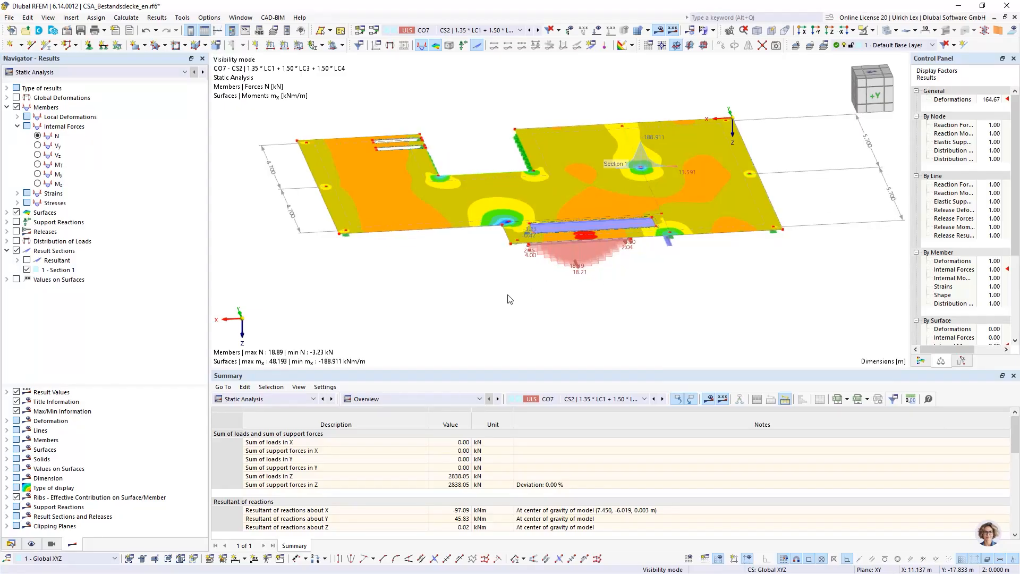